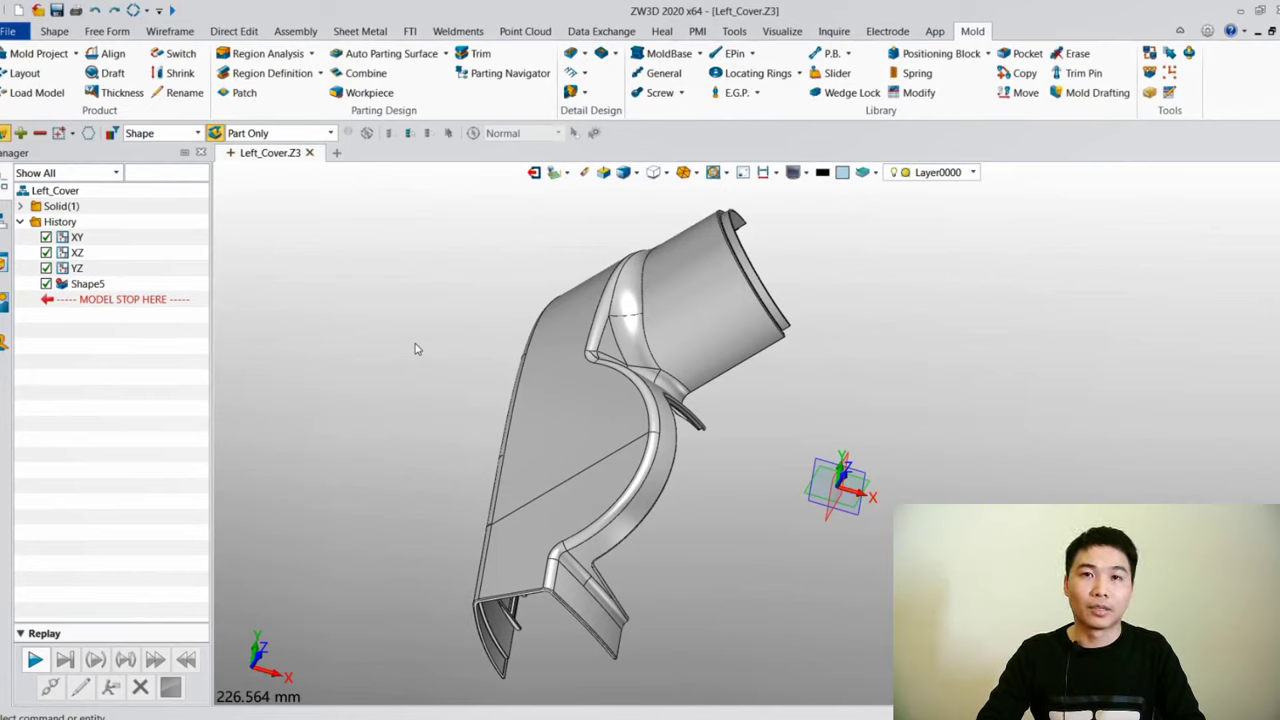
Start aligning the cover, taking the parting direction from the lower flat face's normal and the side parting direction from its end edge
{"action": "left_click", "coordinate": [112, 55]}
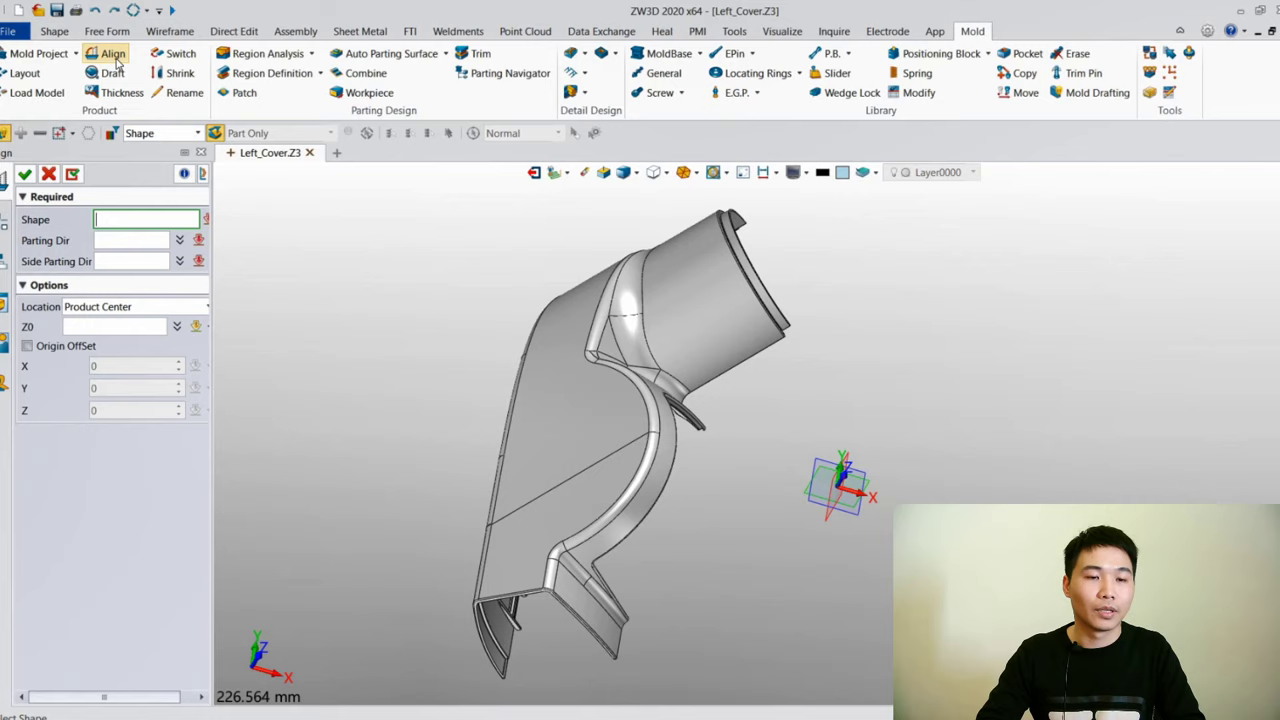
{"action": "left_click", "coordinate": [482, 404]}
{"action": "right_click", "coordinate": [541, 437]}
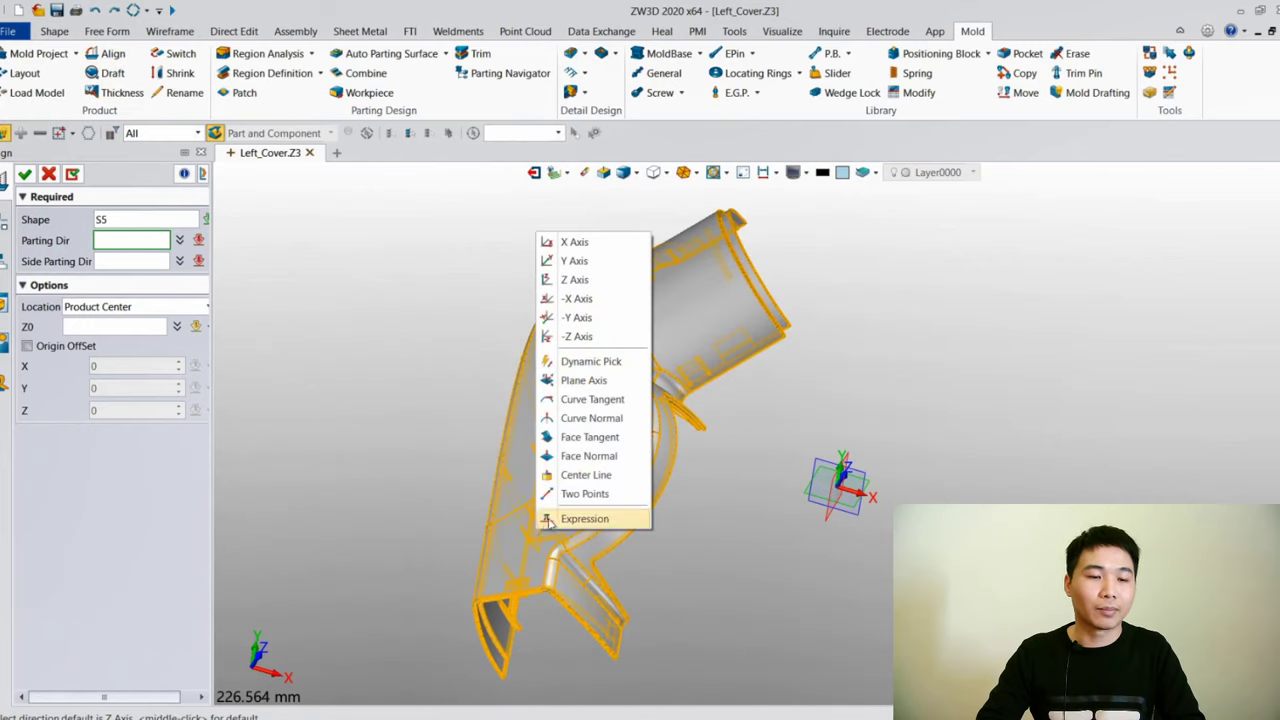
{"action": "left_click", "coordinate": [564, 456]}
{"action": "left_click", "coordinate": [548, 514]}
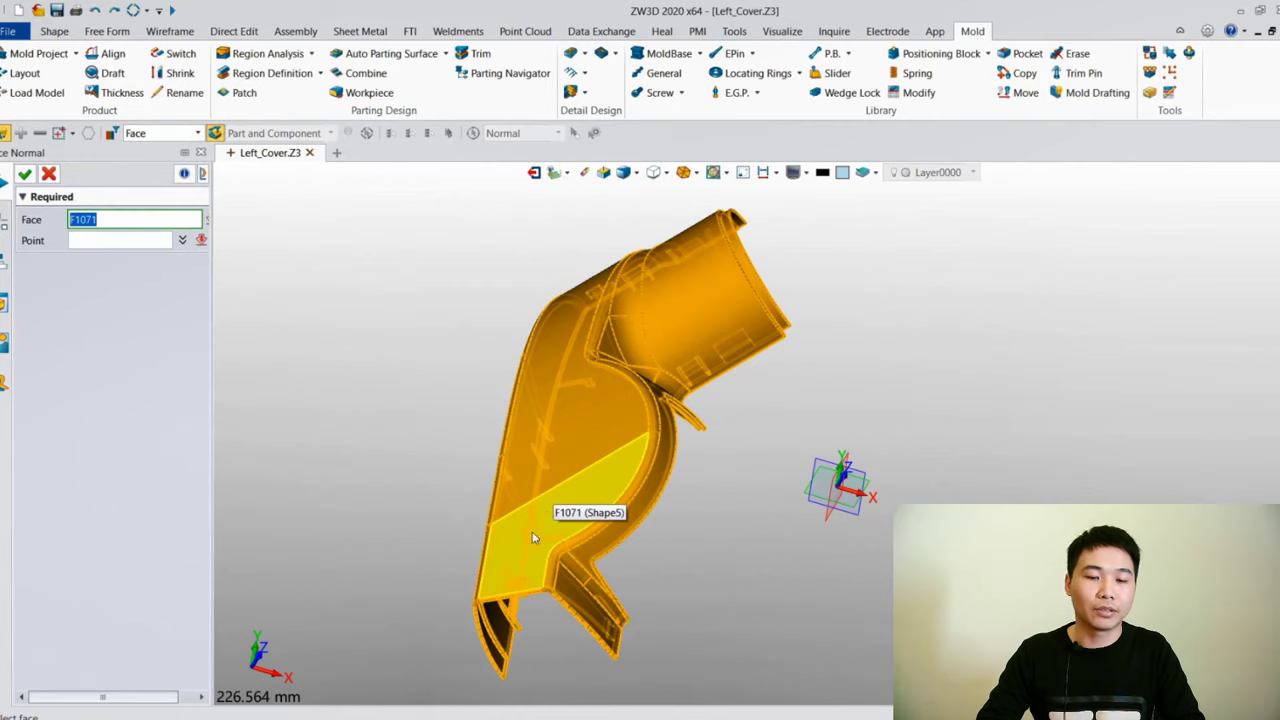
{"action": "left_click", "coordinate": [520, 541]}
{"action": "middle_click", "coordinate": [520, 541]}
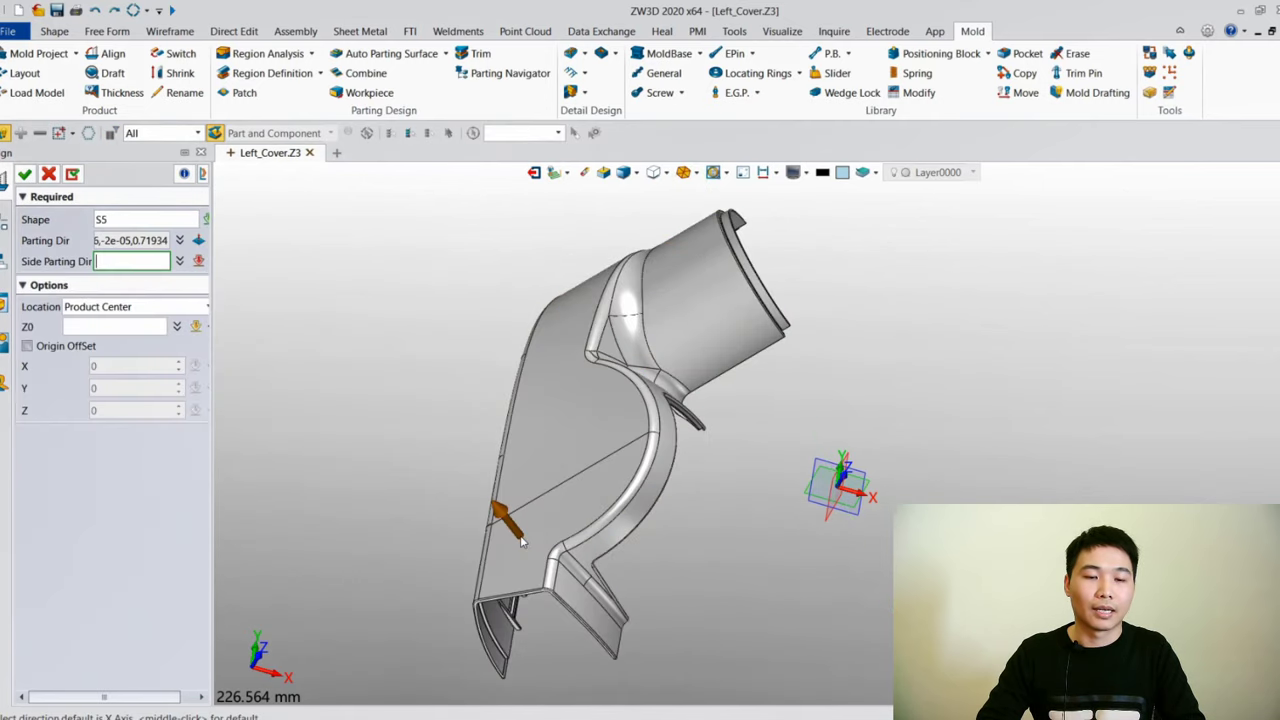
{"action": "left_click", "coordinate": [490, 595]}
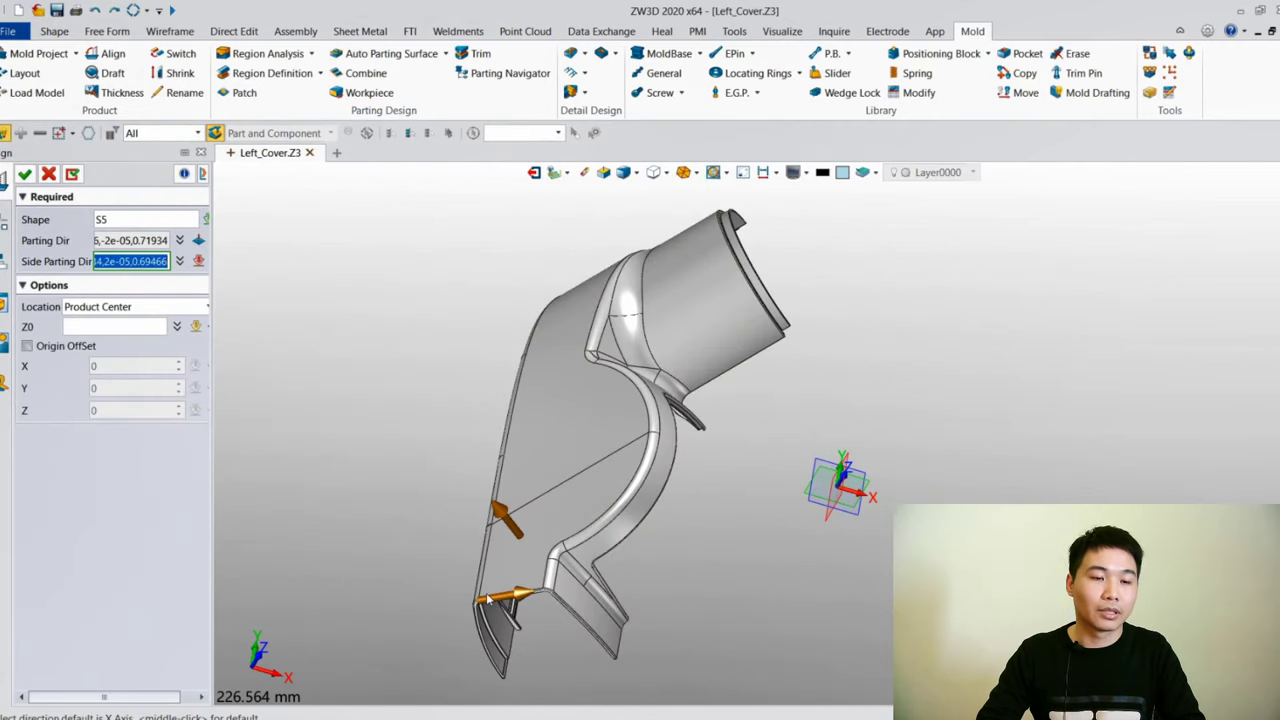
{"action": "middle_click", "coordinate": [489, 597]}
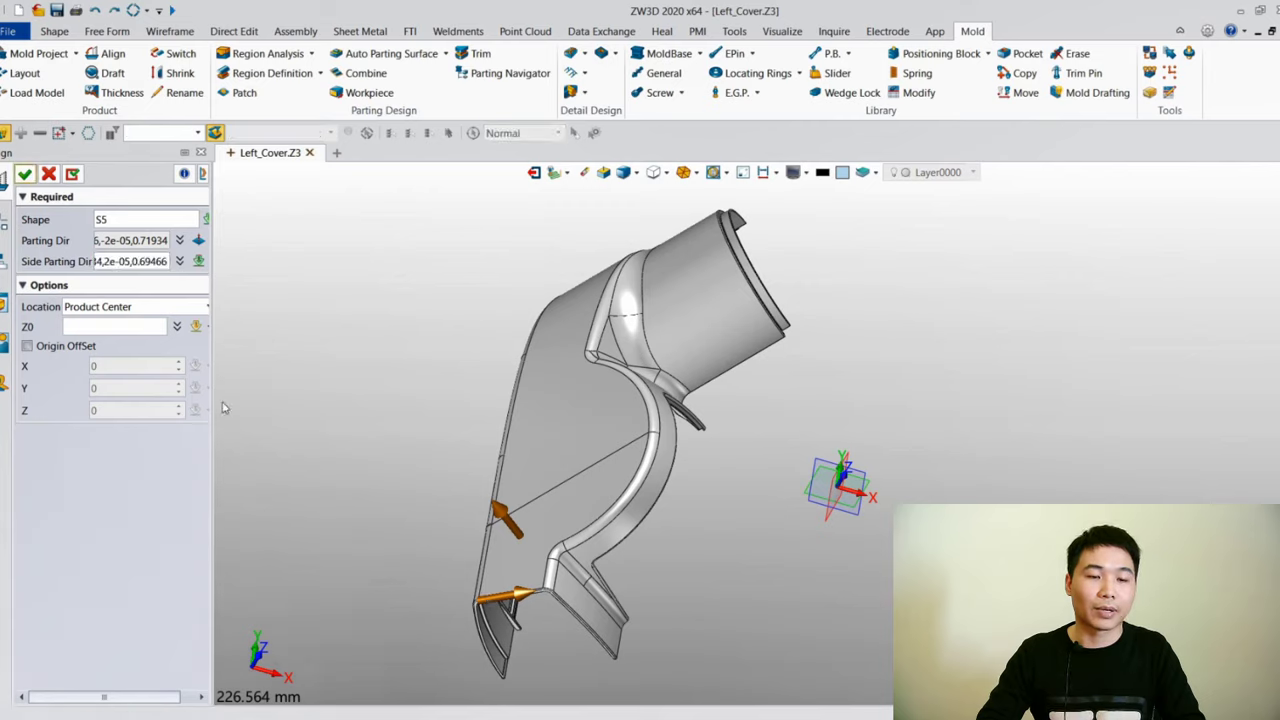
Set the parting height at the lower corner tip of the cover's narrow leg and complete the alignment with Product Center location
{"action": "left_click", "coordinate": [113, 328]}
{"action": "left_click", "coordinate": [485, 580]}
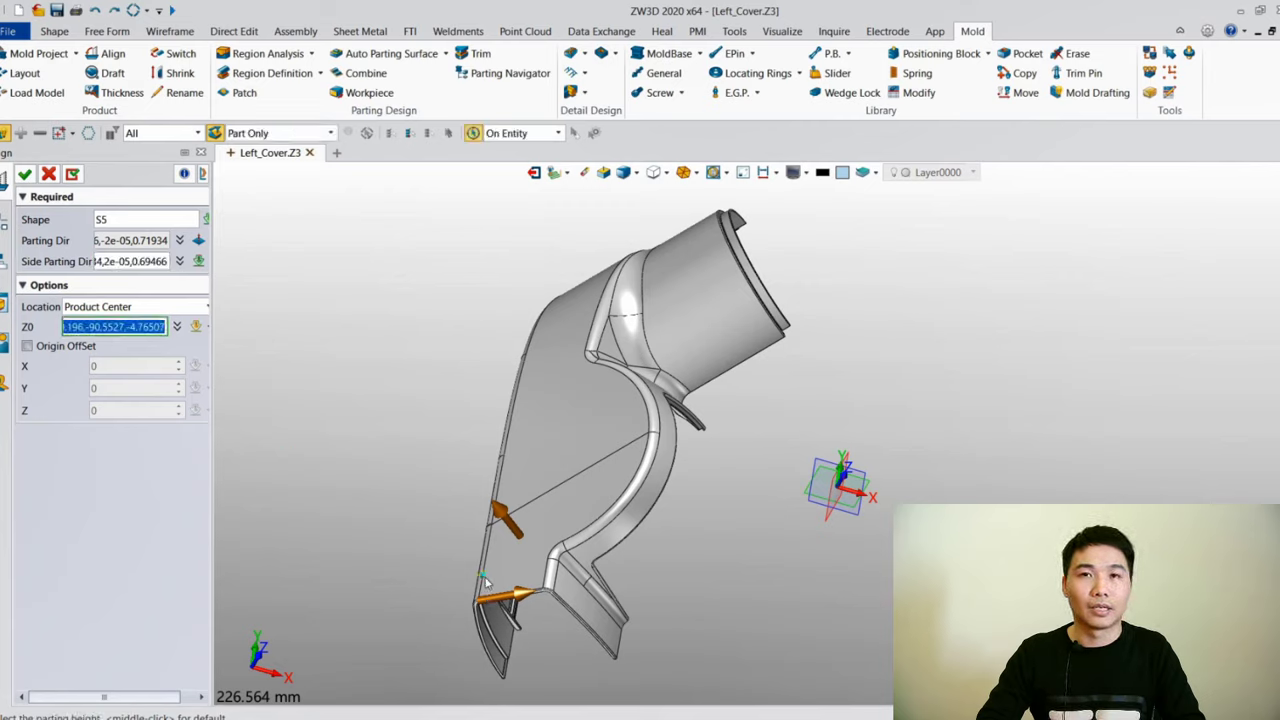
{"action": "scroll", "coordinate": [613, 665], "scroll_direction": "up", "scroll_amount": 8}
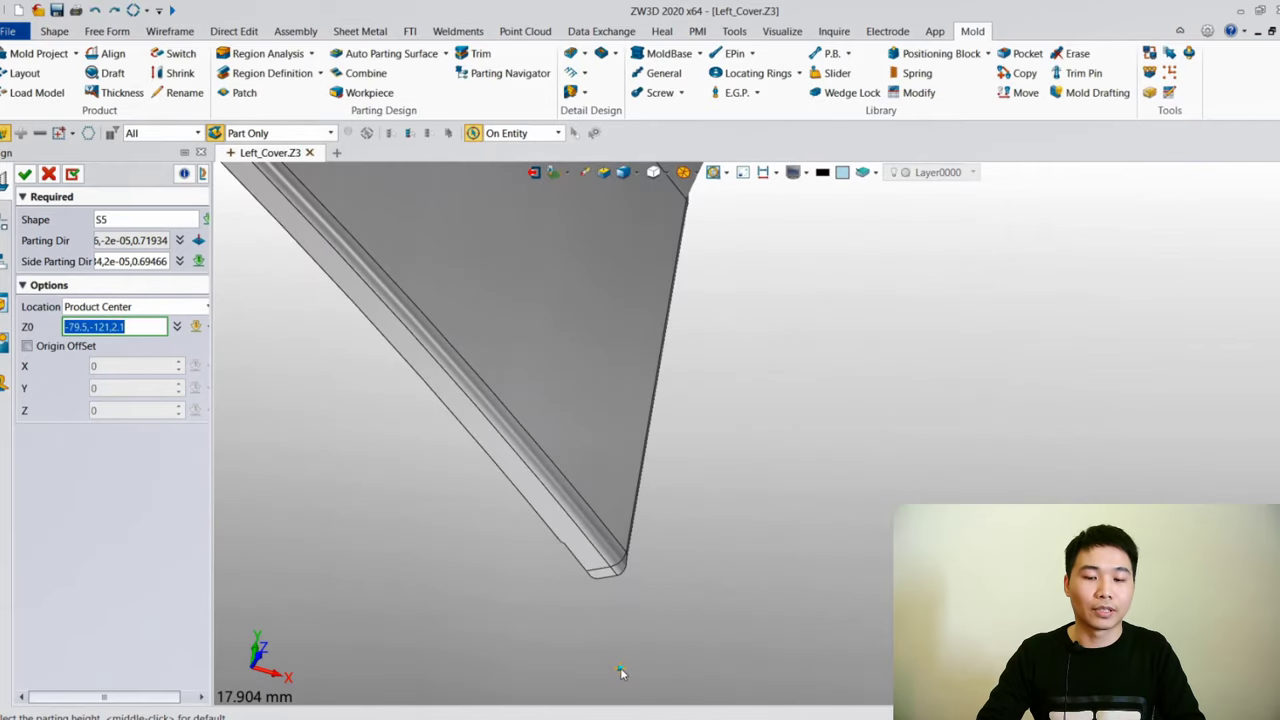
{"action": "left_click", "coordinate": [618, 585]}
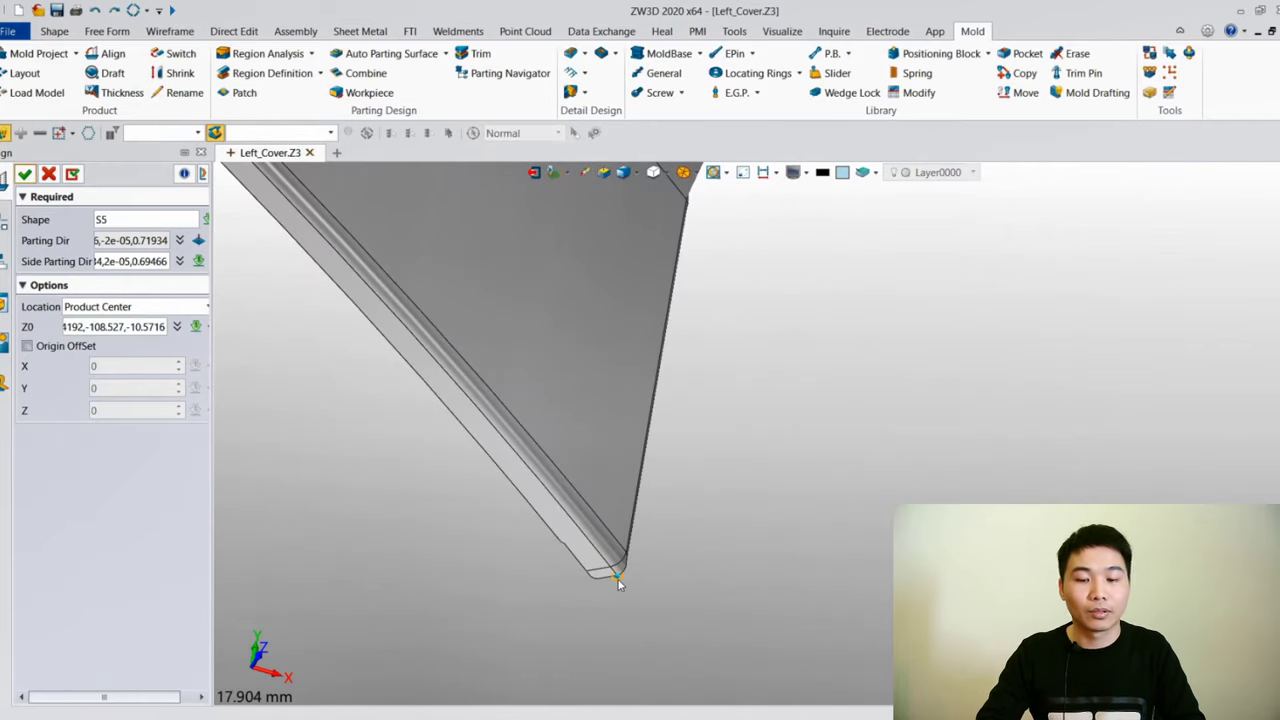
{"action": "scroll", "coordinate": [619, 587], "scroll_direction": "down", "scroll_amount": 9}
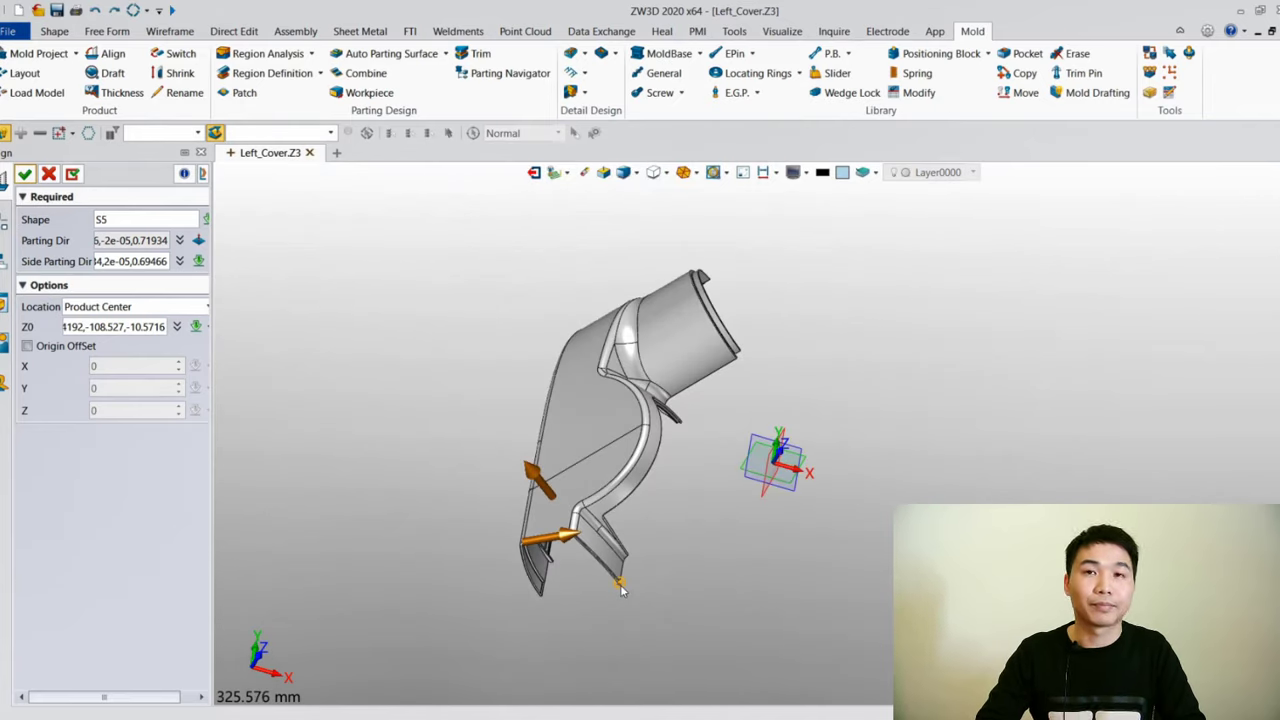
{"action": "left_click", "coordinate": [25, 175]}
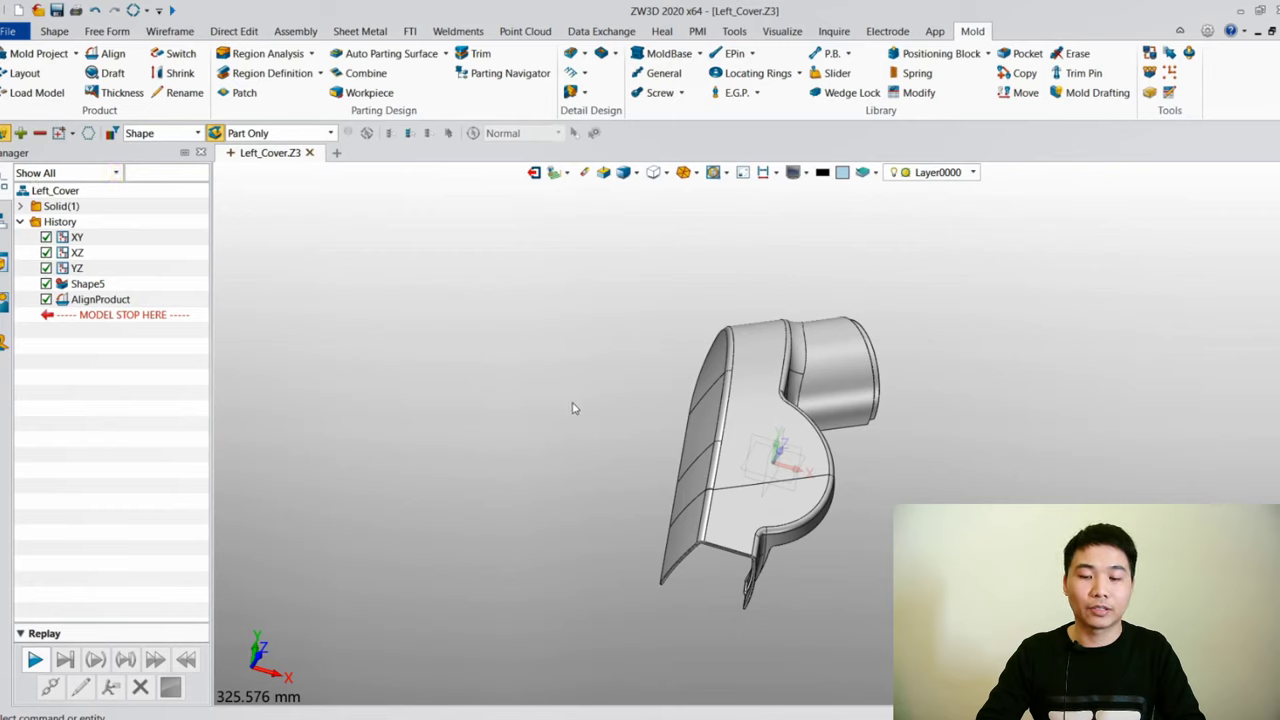
Run a thickness analysis on the whole cover with Efficiency priority and a maximum of 4 mm
{"action": "left_click", "coordinate": [112, 93]}
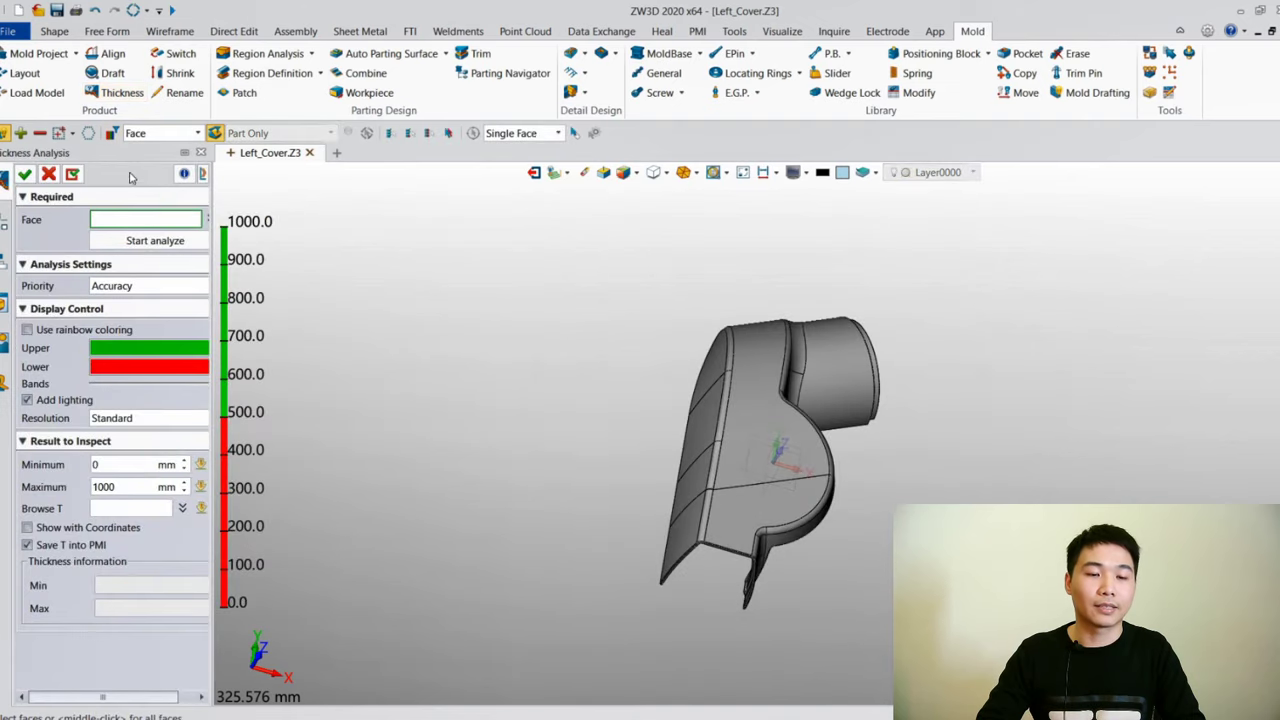
{"action": "left_click", "coordinate": [143, 286]}
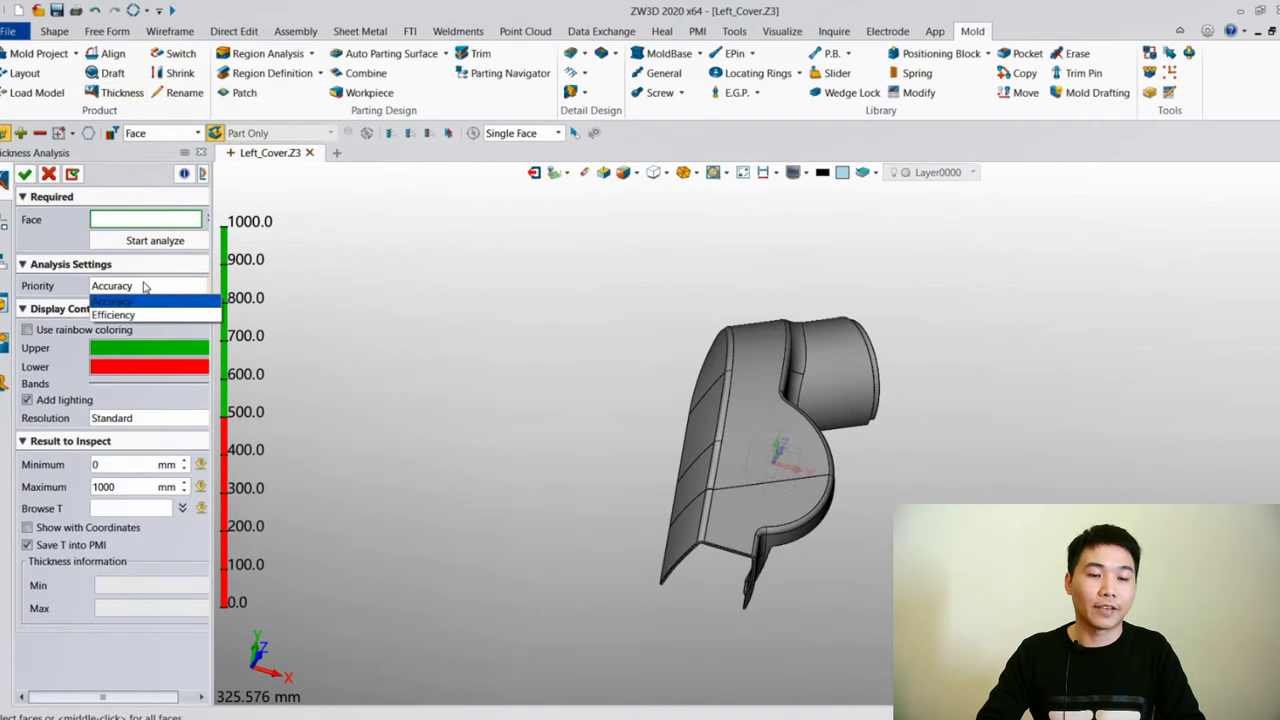
{"action": "left_click", "coordinate": [143, 316]}
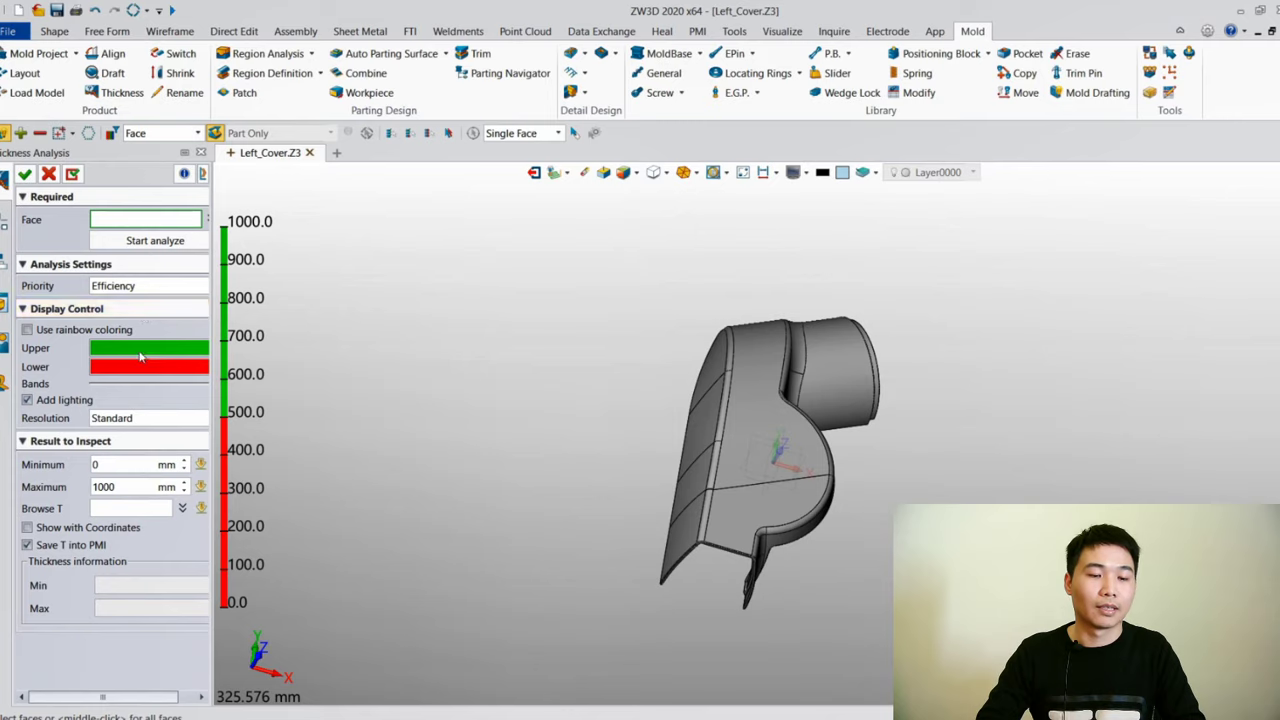
{"action": "left_click", "coordinate": [117, 487]}
{"action": "left_click_drag", "start_coordinate": [117, 487], "coordinate": [93, 487]}
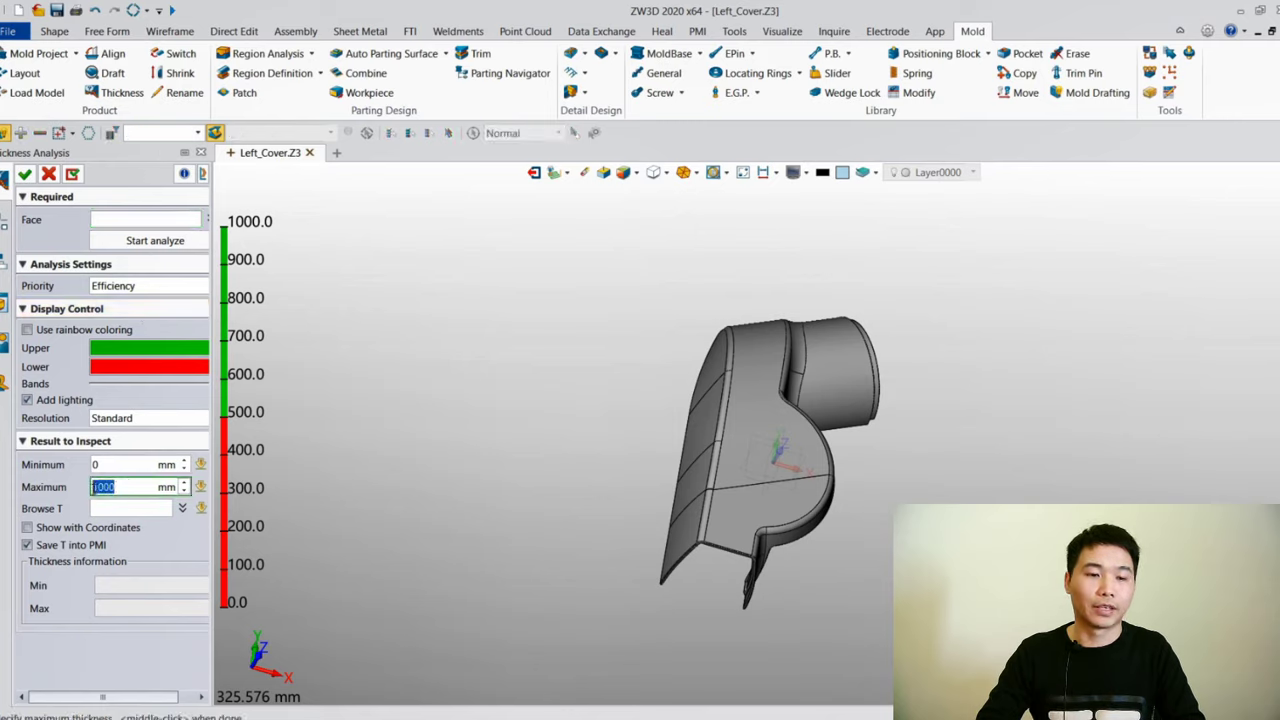
{"action": "type", "text": "7"}
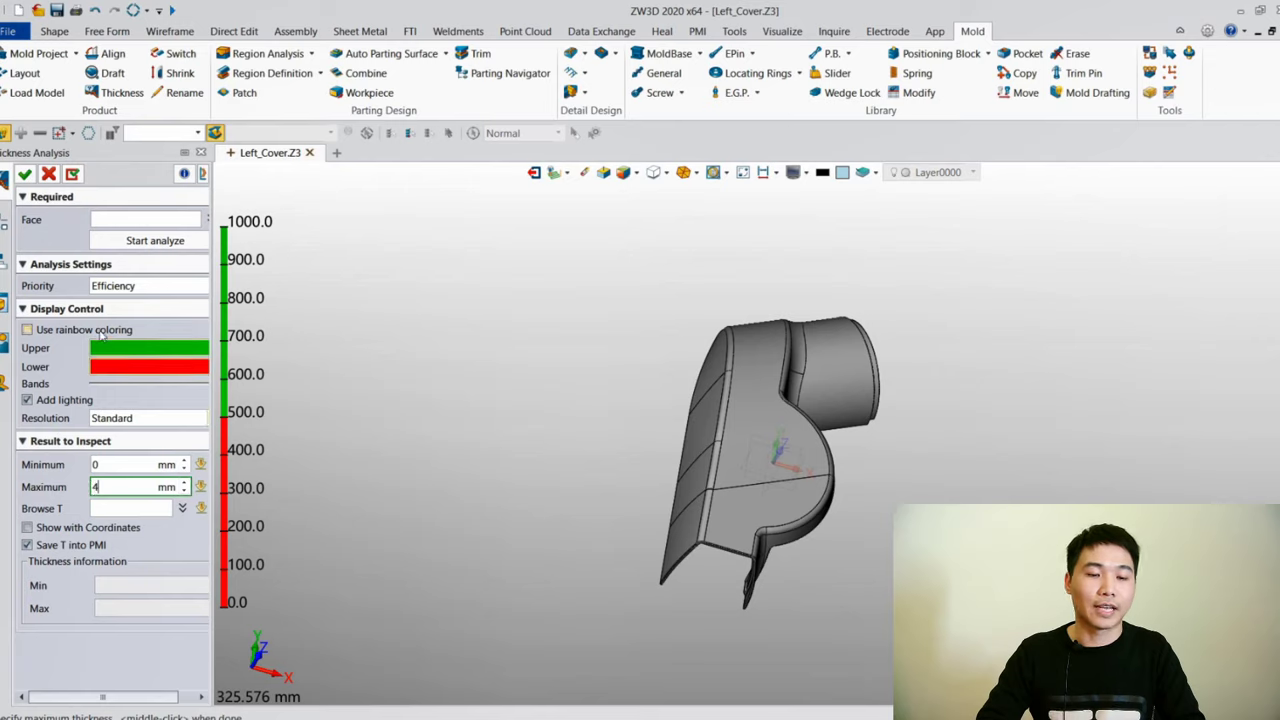
{"action": "left_click", "coordinate": [101, 245]}
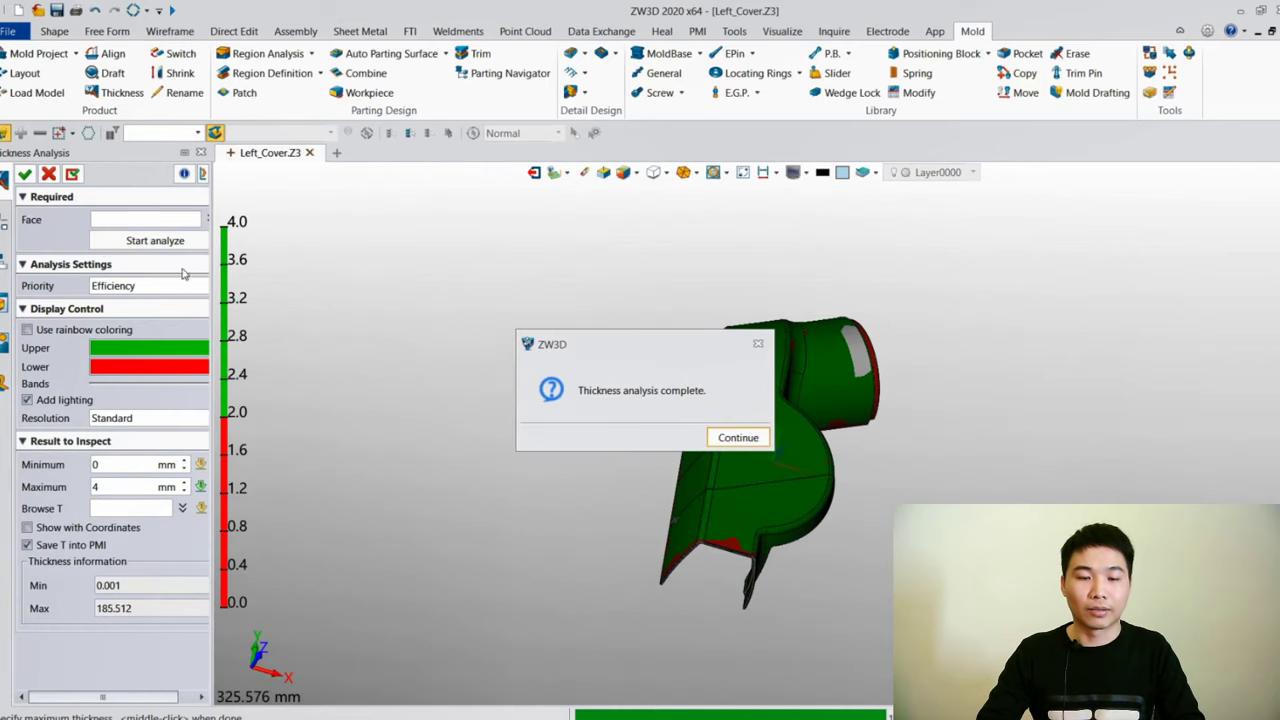
{"action": "left_click", "coordinate": [738, 438]}
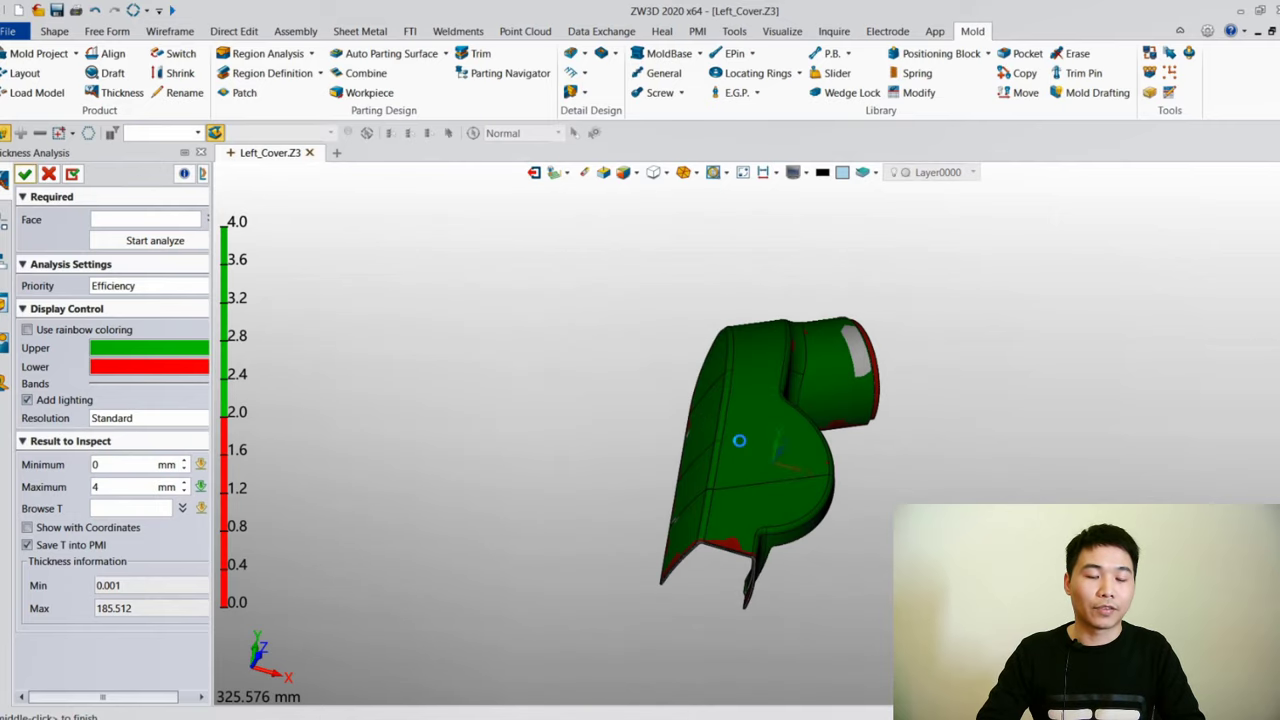
Browse the wall thickness on the cylindrical neck, examine the color map inside and outside the cover, and close the thickness analysis
{"action": "left_click", "coordinate": [160, 508]}
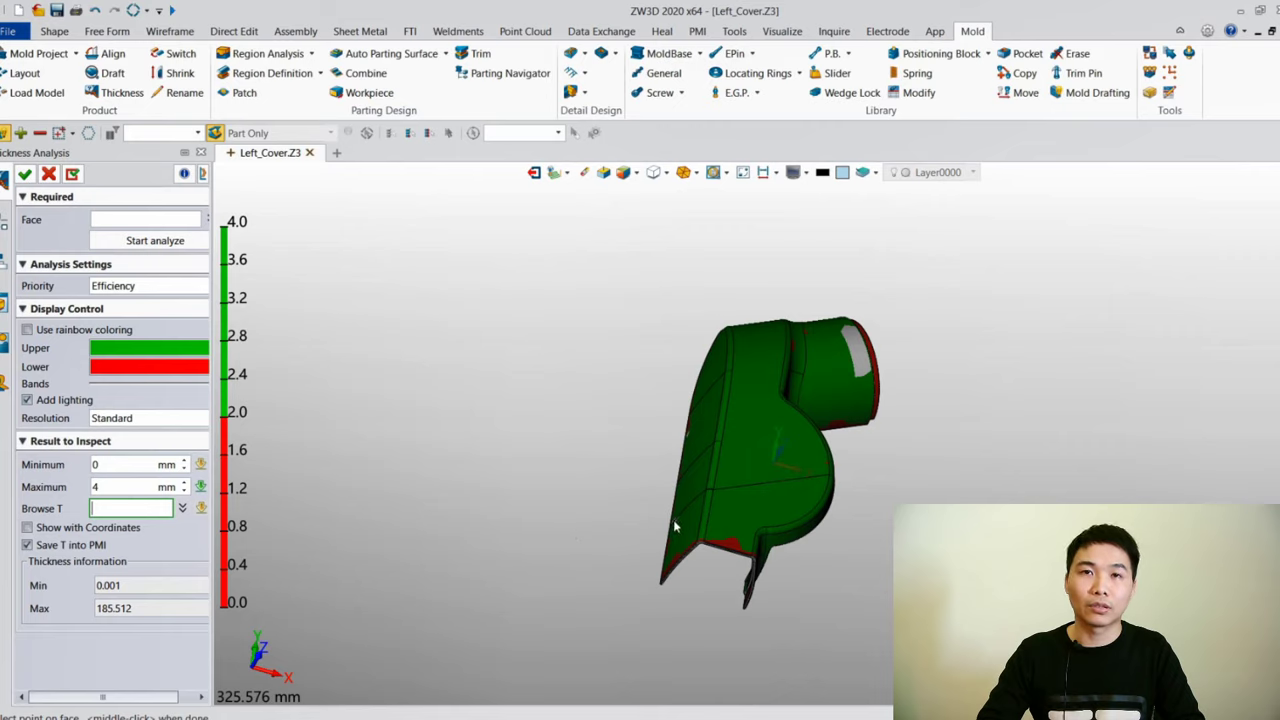
{"action": "mouse_move", "coordinate": [745, 497]}
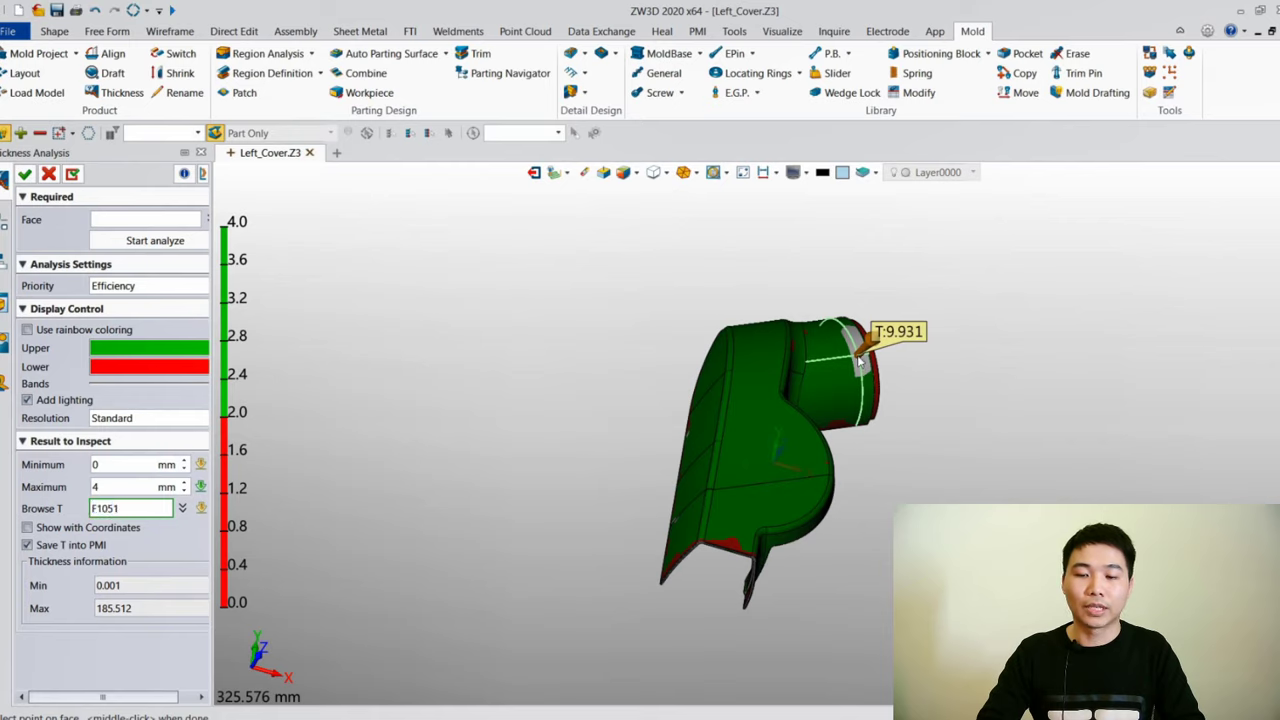
{"action": "middle_click_drag", "start_coordinate": [859, 350], "coordinate": [649, 356]}
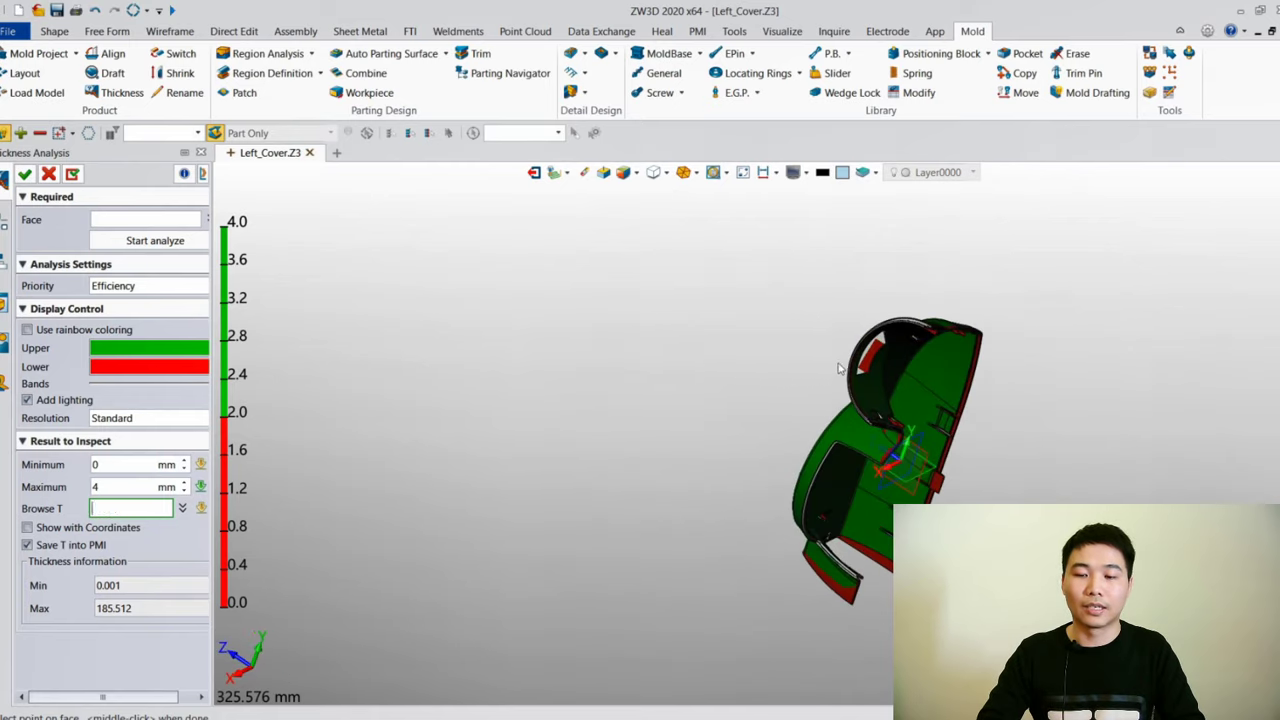
{"action": "scroll", "coordinate": [892, 362], "scroll_direction": "up", "scroll_amount": 4}
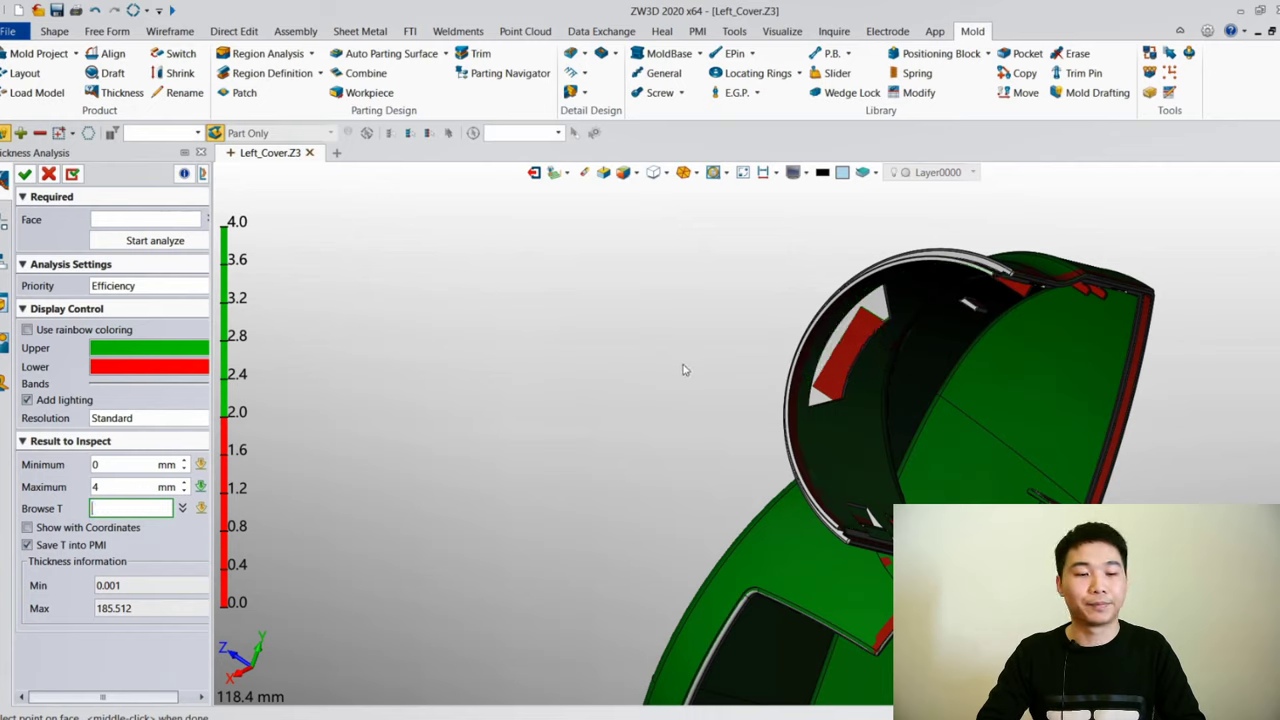
{"action": "scroll", "coordinate": [632, 369], "scroll_direction": "down", "scroll_amount": 5}
{"action": "middle_click_drag", "start_coordinate": [617, 391], "coordinate": [775, 440]}
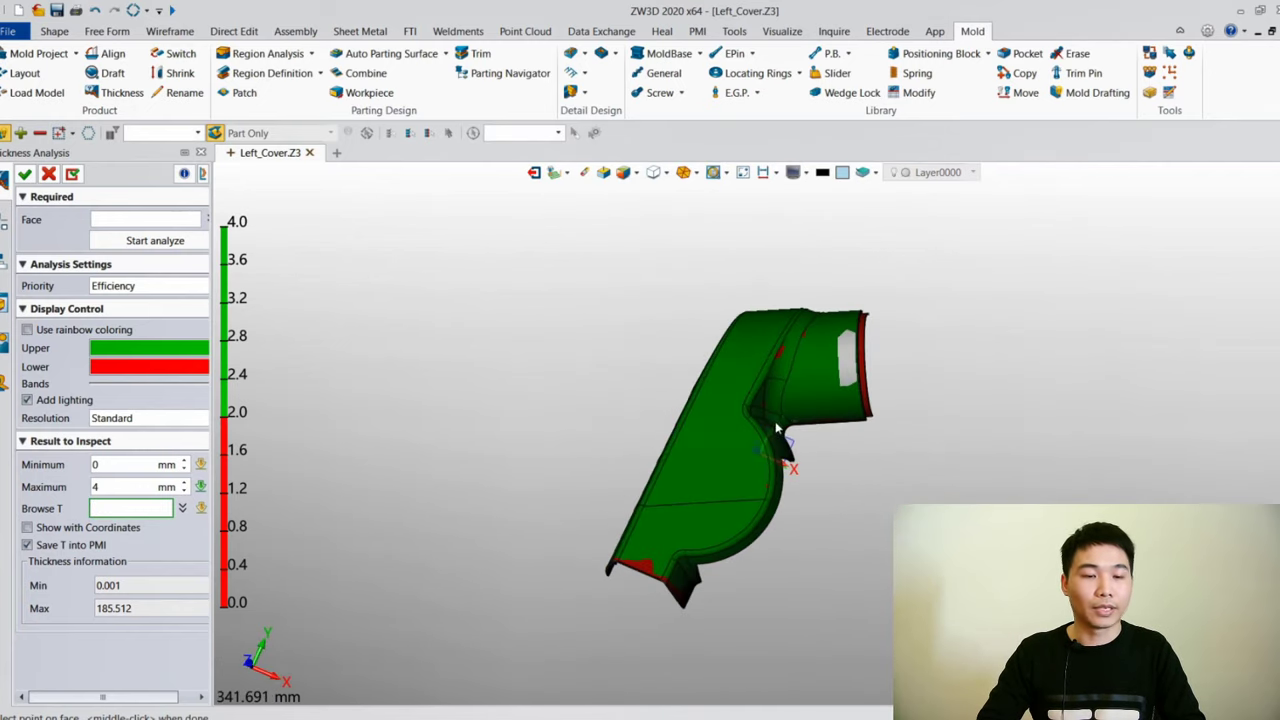
{"action": "left_click", "coordinate": [28, 176]}
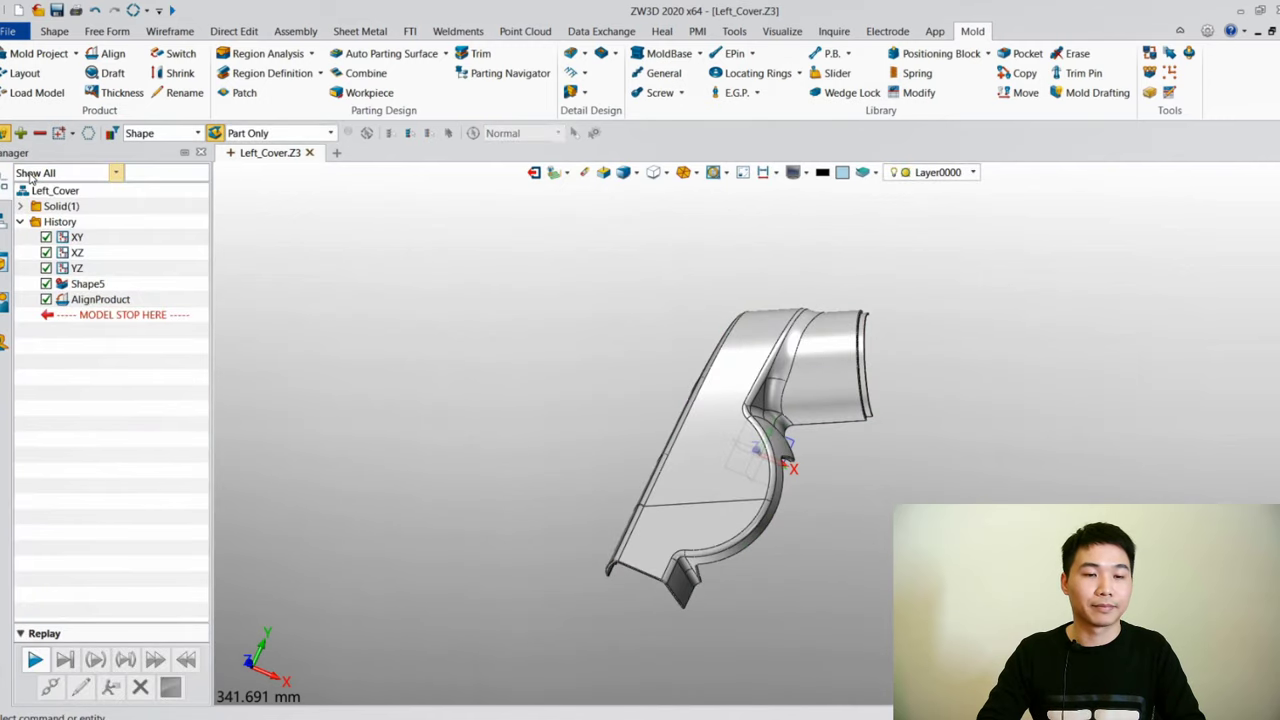
Run a draft analysis on the cover with an angle of 1 and examine the ribs and walls at its open end
{"action": "left_click", "coordinate": [106, 74]}
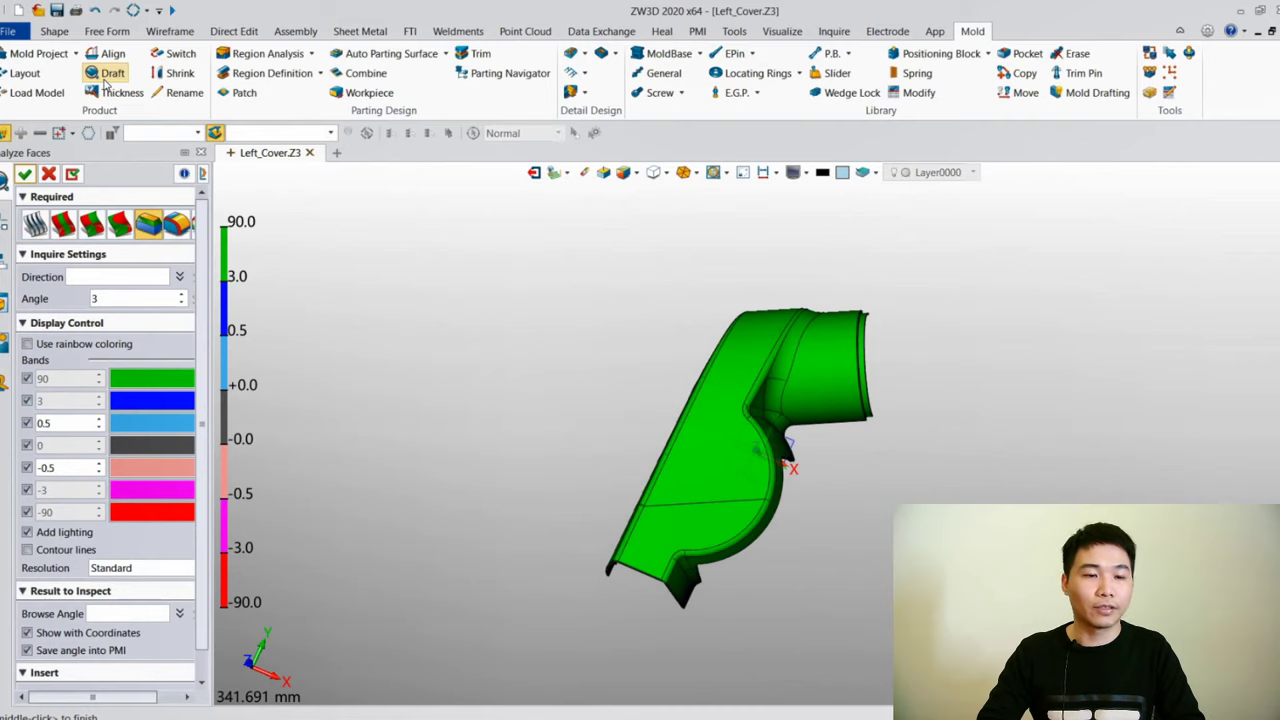
{"action": "left_click", "coordinate": [124, 297]}
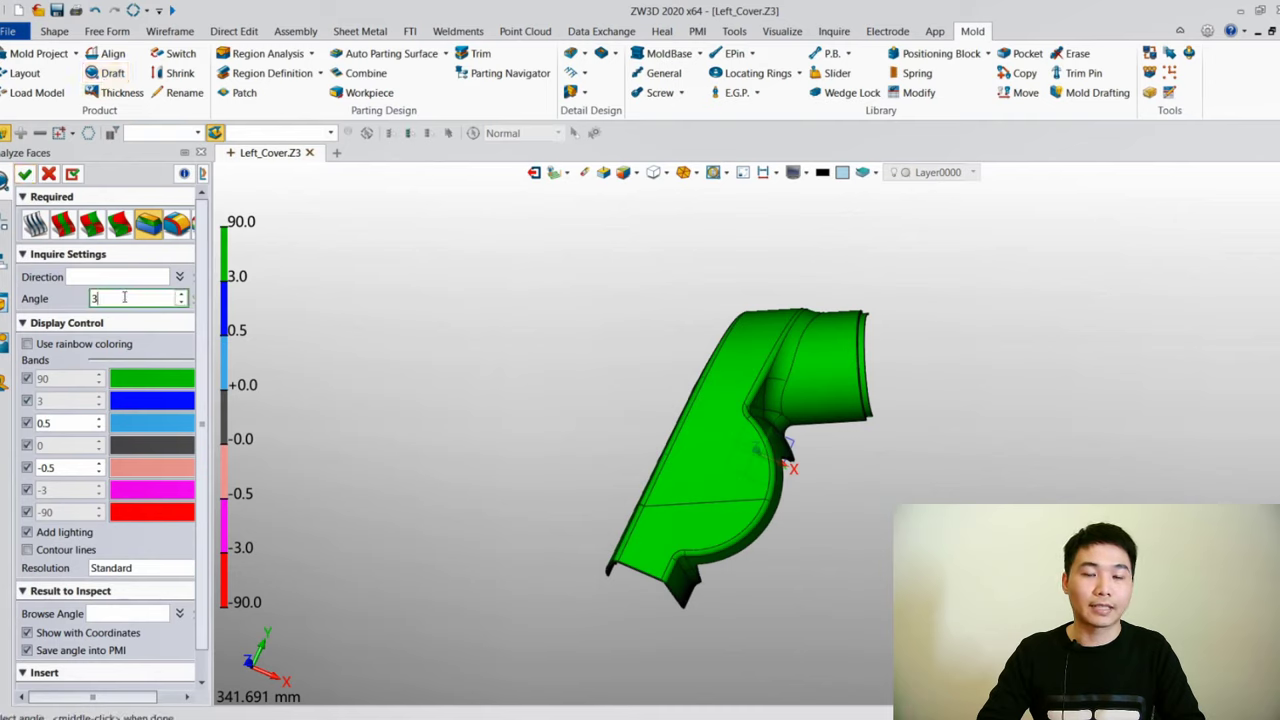
{"action": "key", "text": "BackSpace"}
{"action": "type", "text": "1"}
{"action": "key", "text": "Return"}
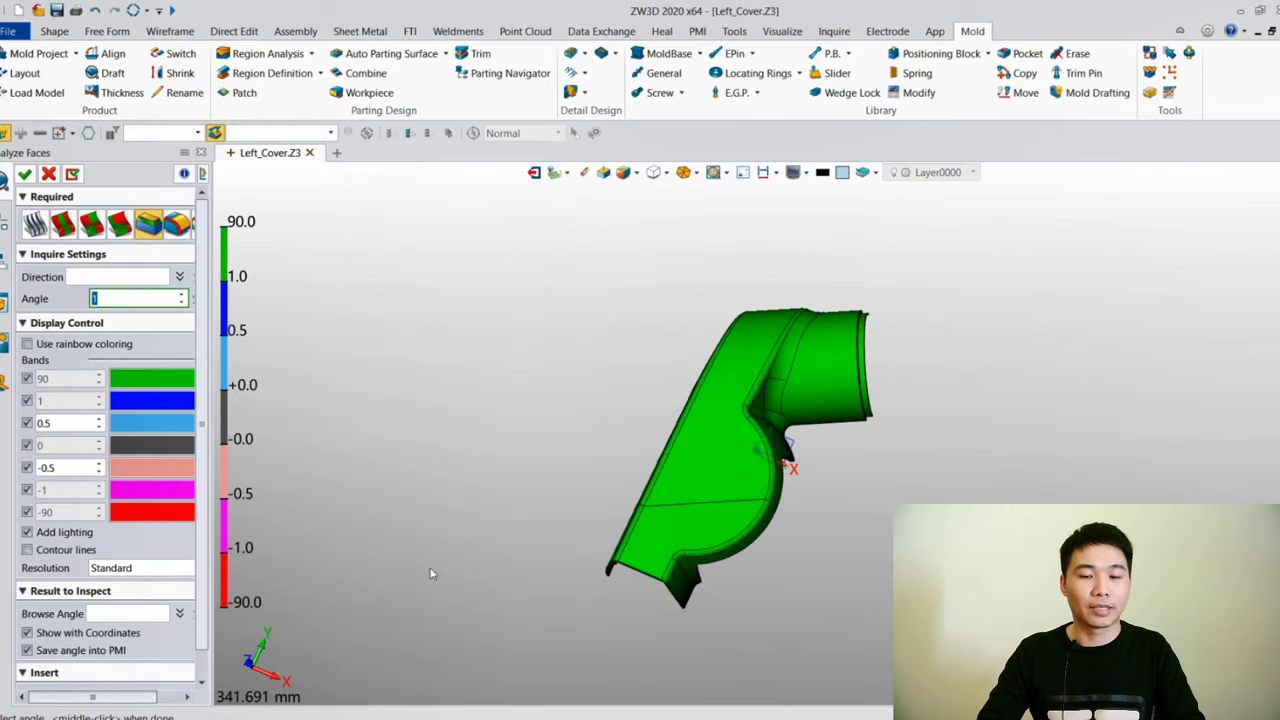
{"action": "middle_click_drag", "start_coordinate": [432, 573], "coordinate": [436, 488]}
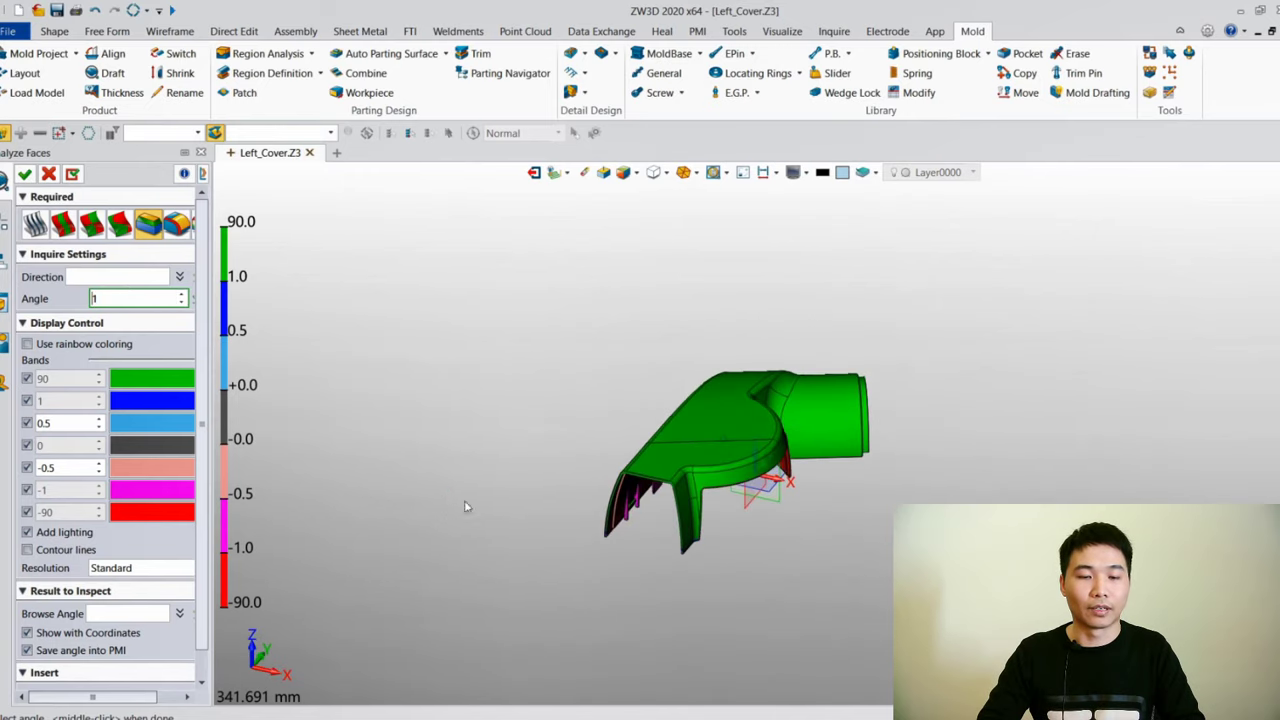
{"action": "scroll", "coordinate": [642, 536], "scroll_direction": "up", "scroll_amount": 5}
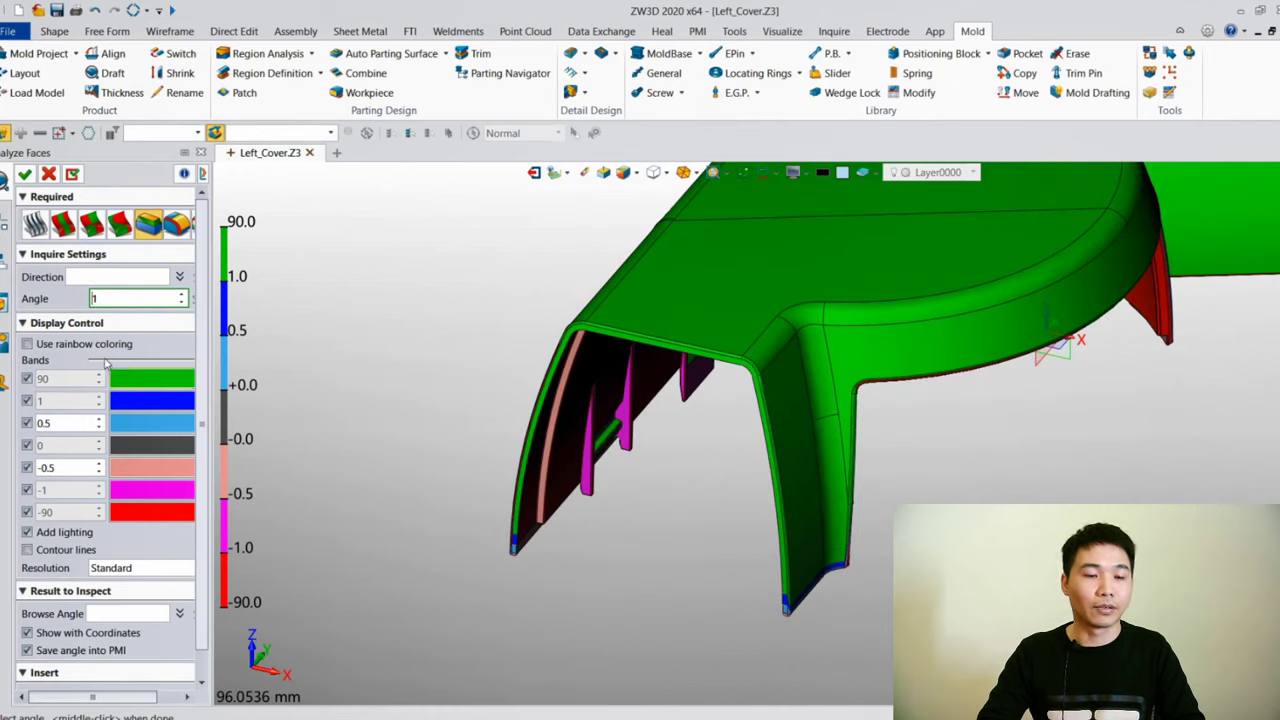
Use rainbow coloring for the draft analysis, browse the draft angle on the open end's inner side wall, and close the analysis
{"action": "left_click", "coordinate": [28, 344]}
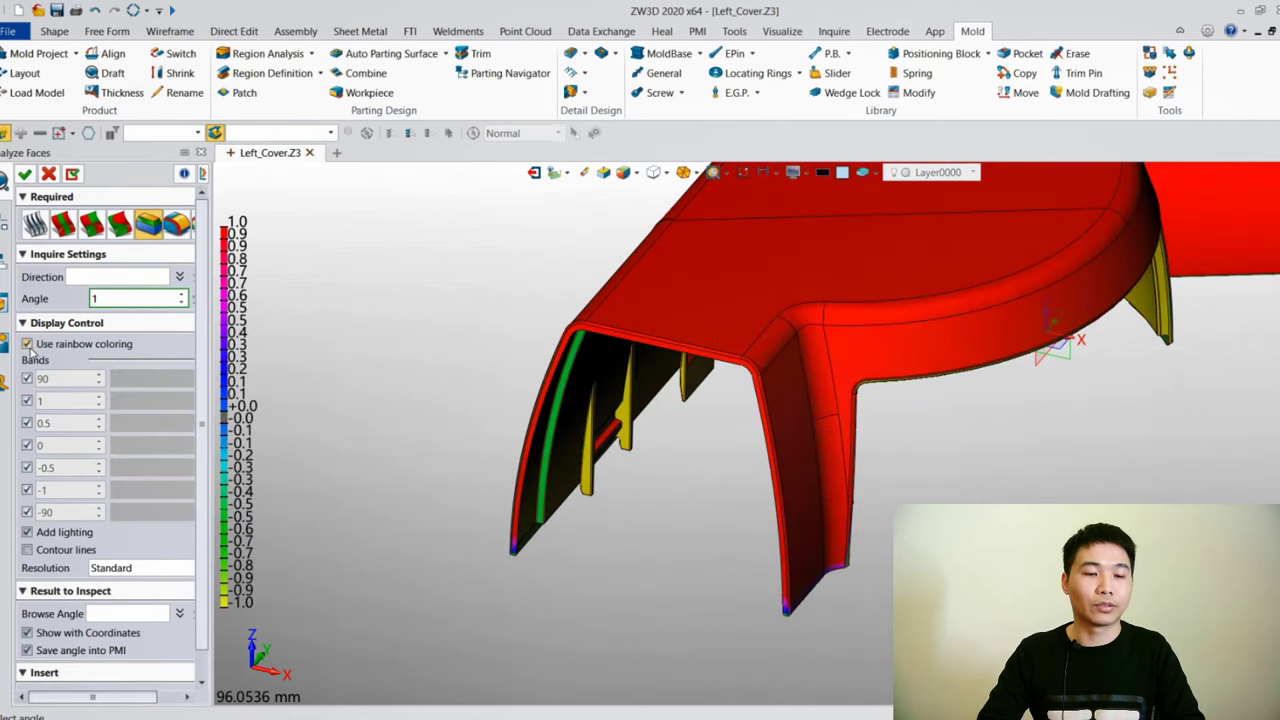
{"action": "left_click", "coordinate": [137, 614]}
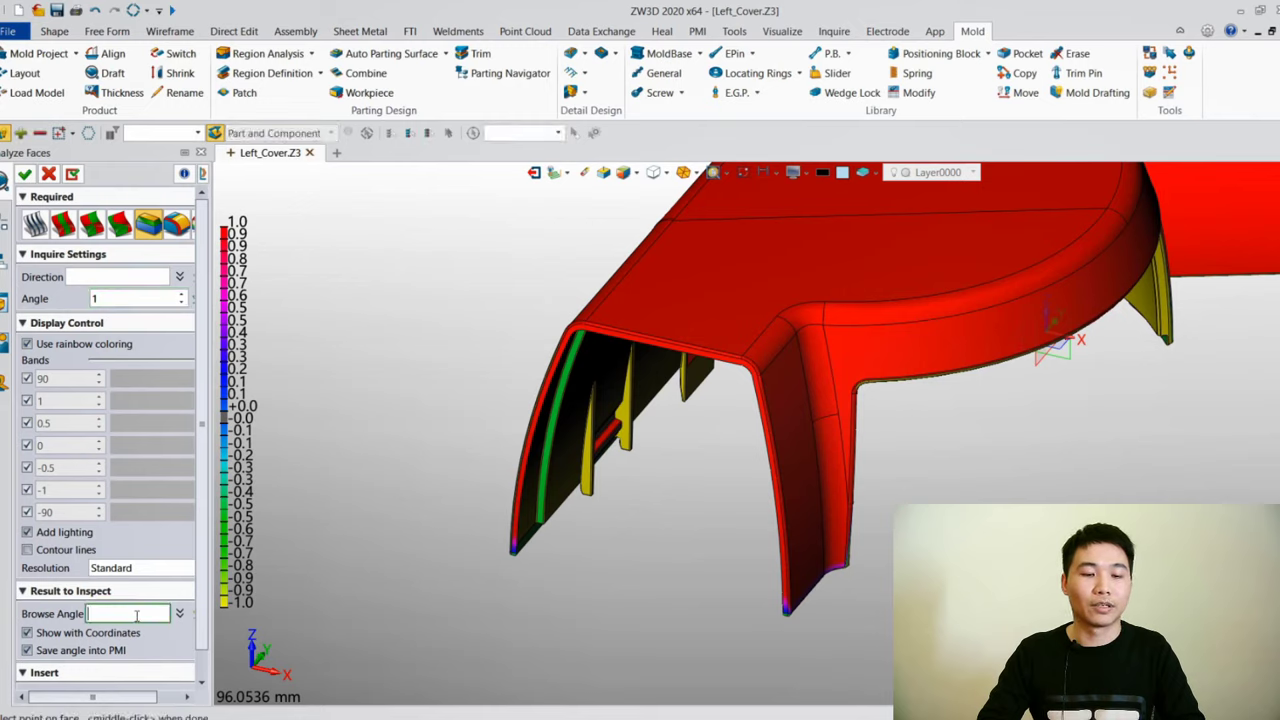
{"action": "left_click", "coordinate": [519, 560]}
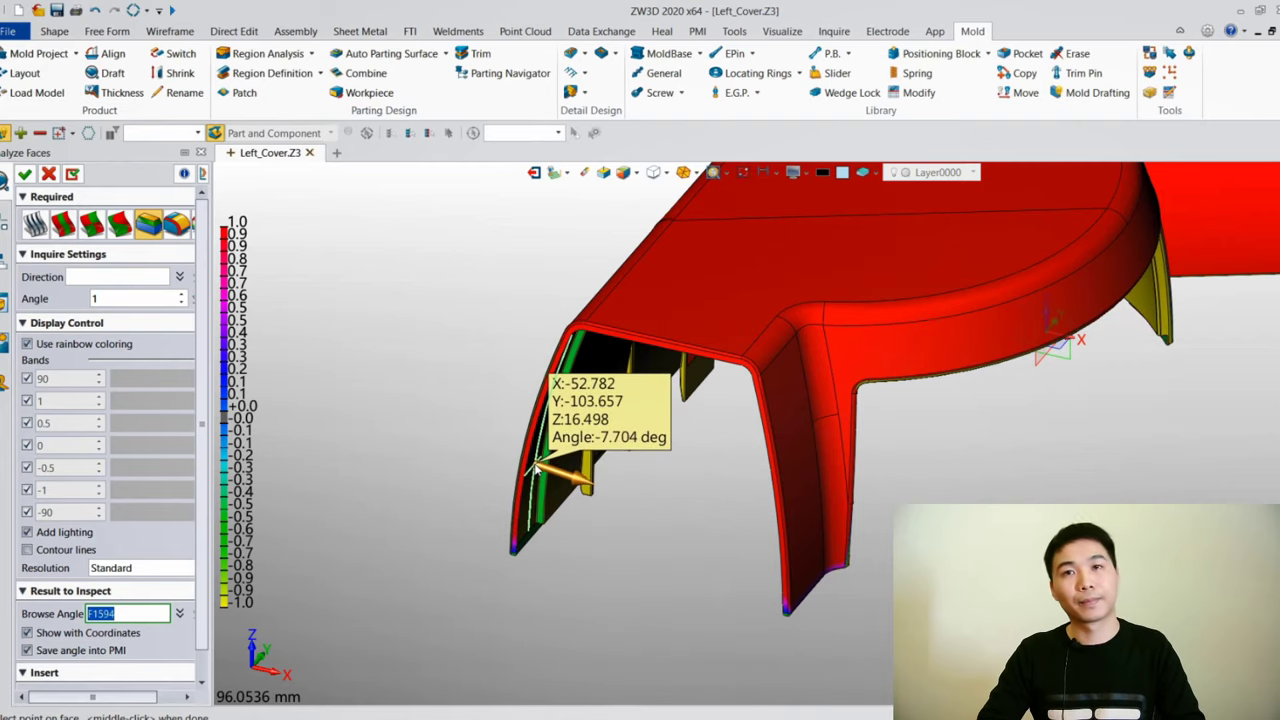
{"action": "scroll", "coordinate": [537, 468], "scroll_direction": "down", "scroll_amount": 5}
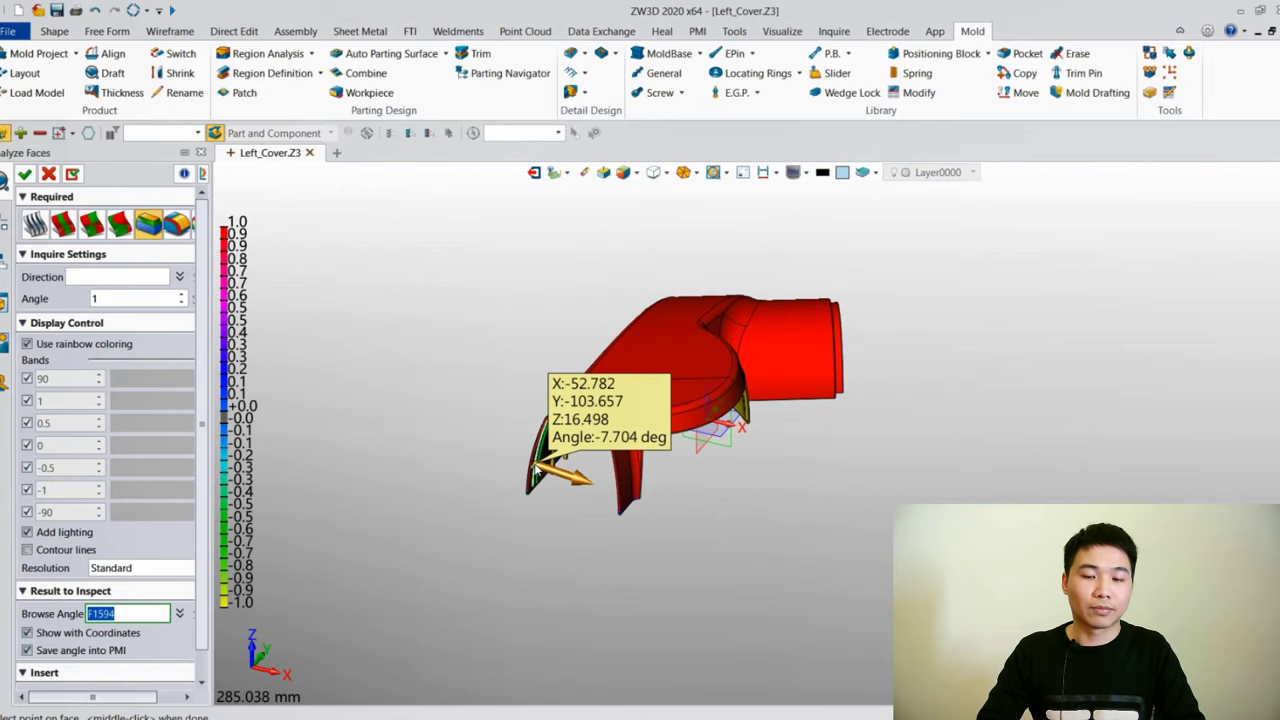
{"action": "left_click", "coordinate": [54, 175]}
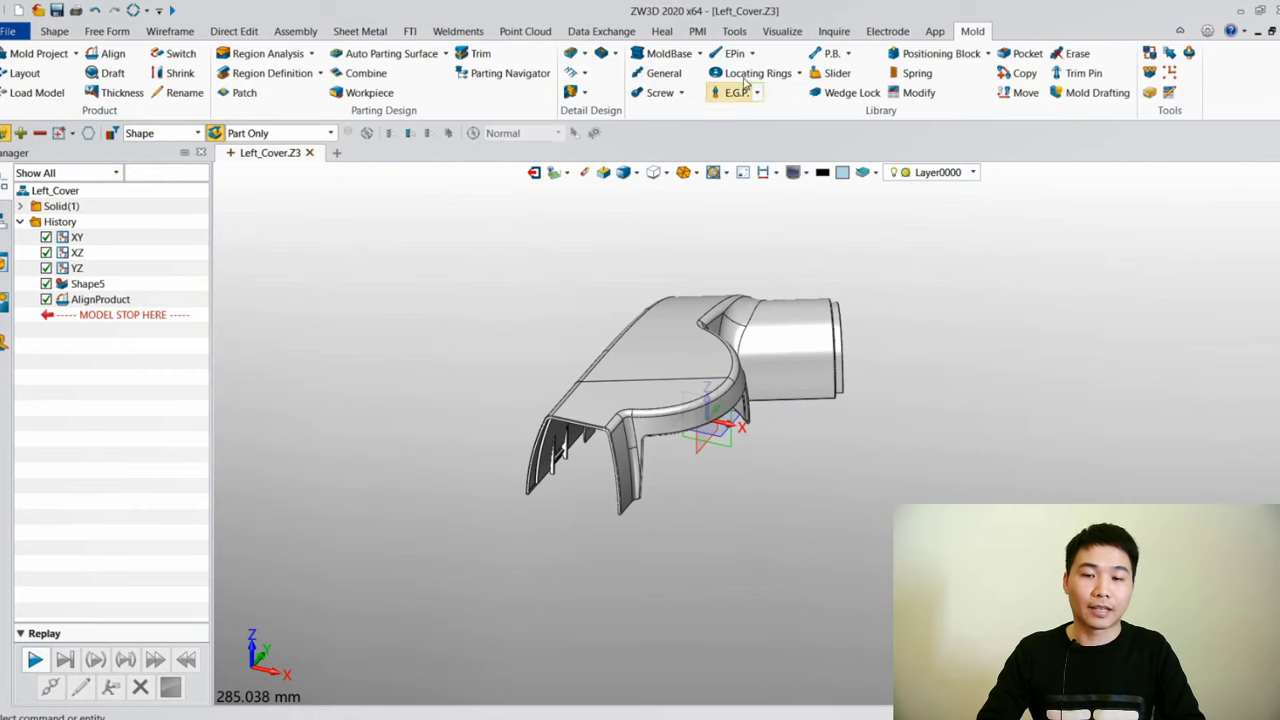
Run an undercut analysis on the cover along direction 0,0,1, examine the ribs inside its open end, and close the analysis
{"action": "left_click", "coordinate": [833, 31]}
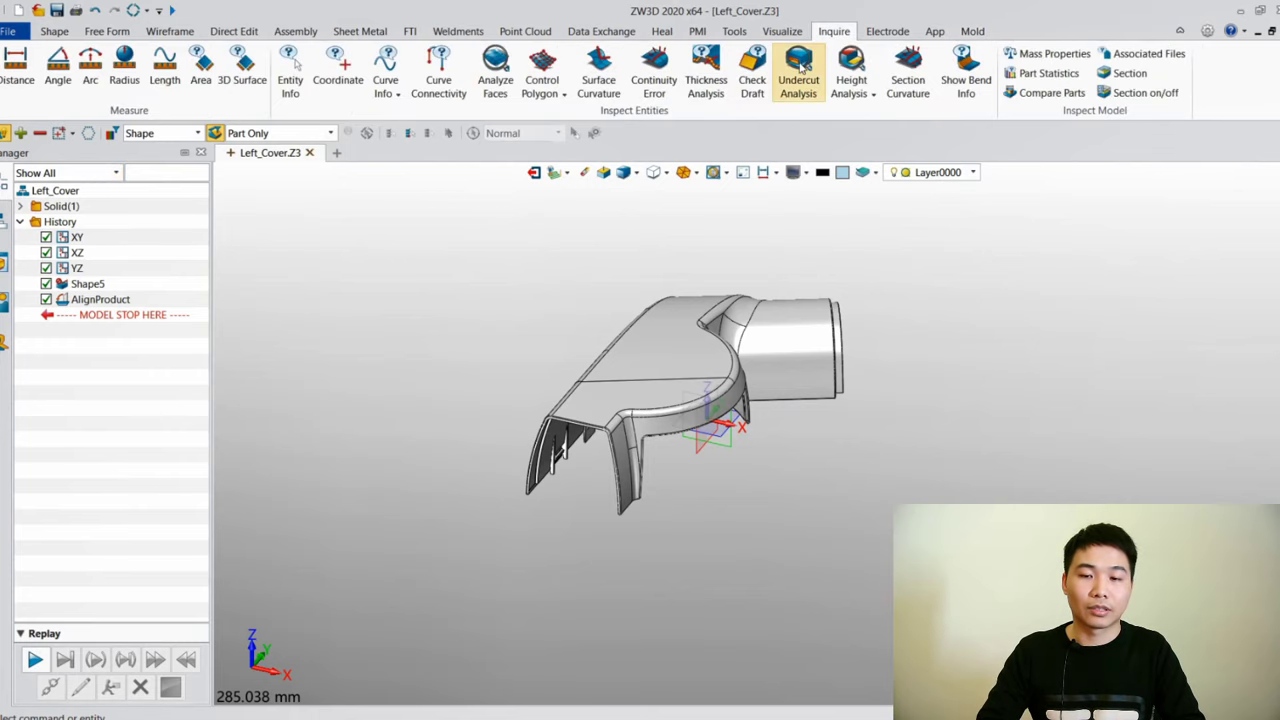
{"action": "left_click", "coordinate": [800, 66]}
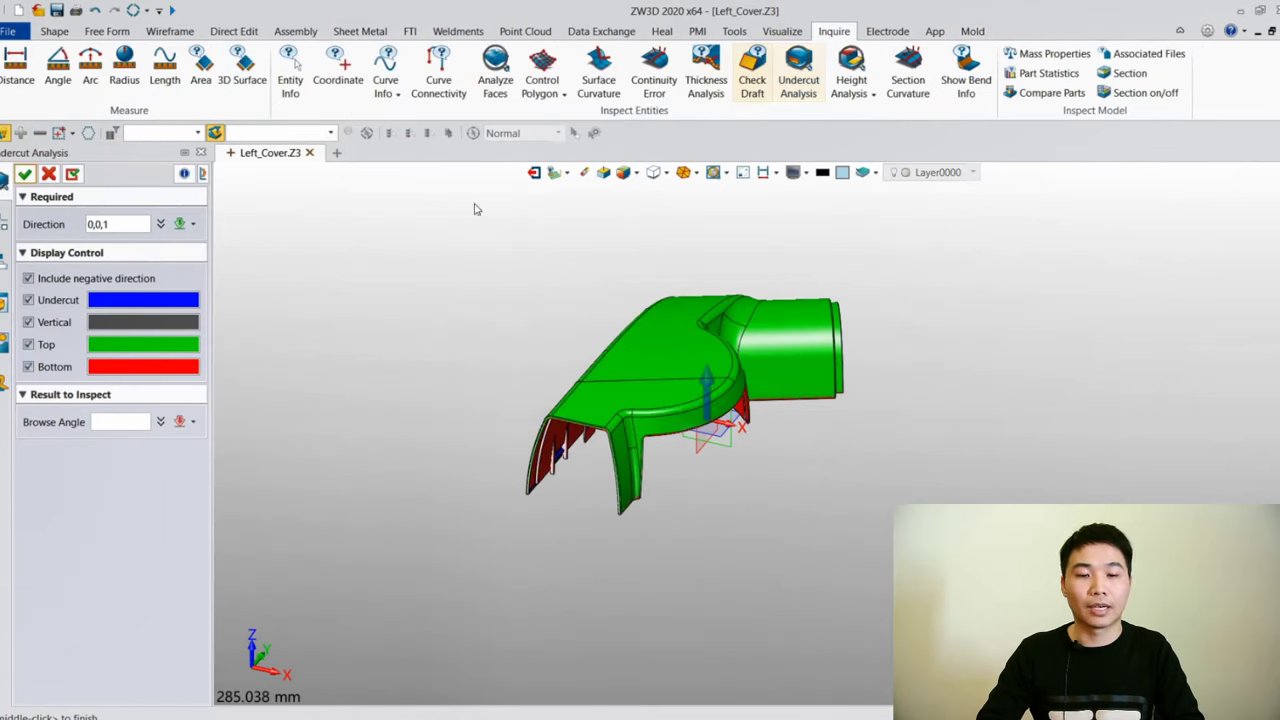
{"action": "left_click", "coordinate": [183, 302]}
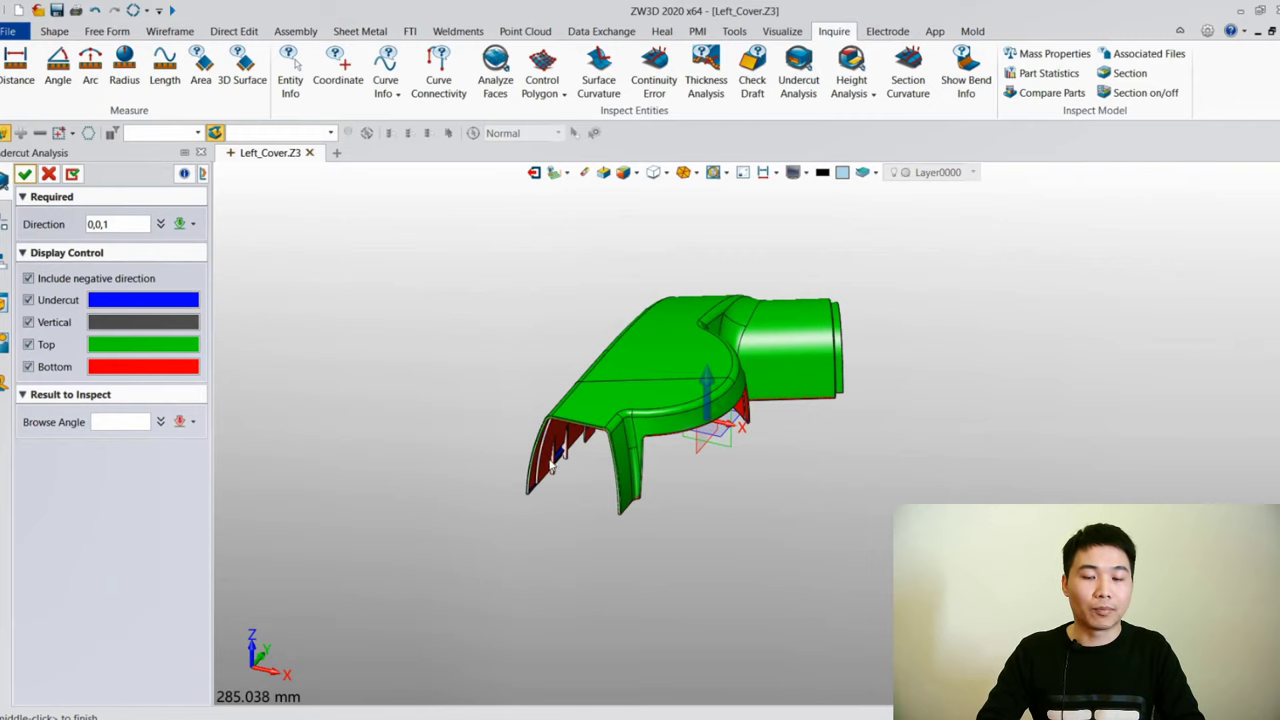
{"action": "scroll", "coordinate": [558, 465], "scroll_direction": "up", "scroll_amount": 5}
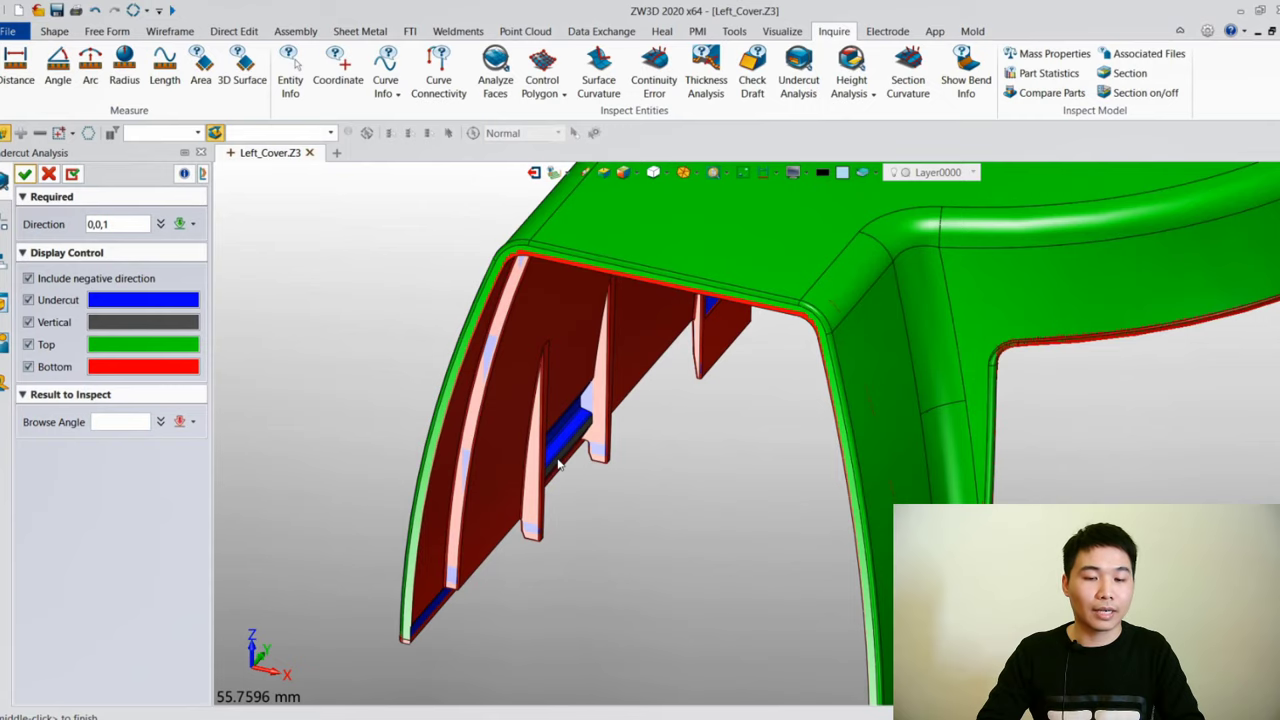
{"action": "left_click", "coordinate": [558, 465]}
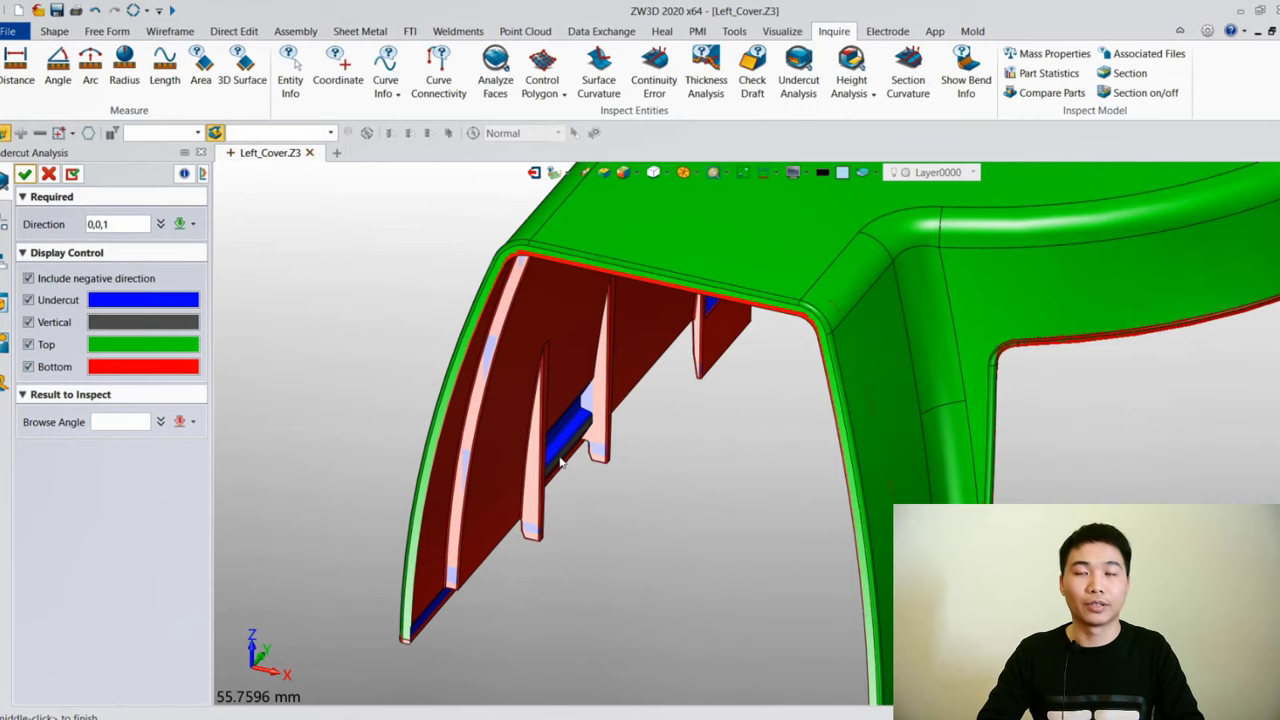
{"action": "scroll", "coordinate": [562, 462], "scroll_direction": "down", "scroll_amount": 3}
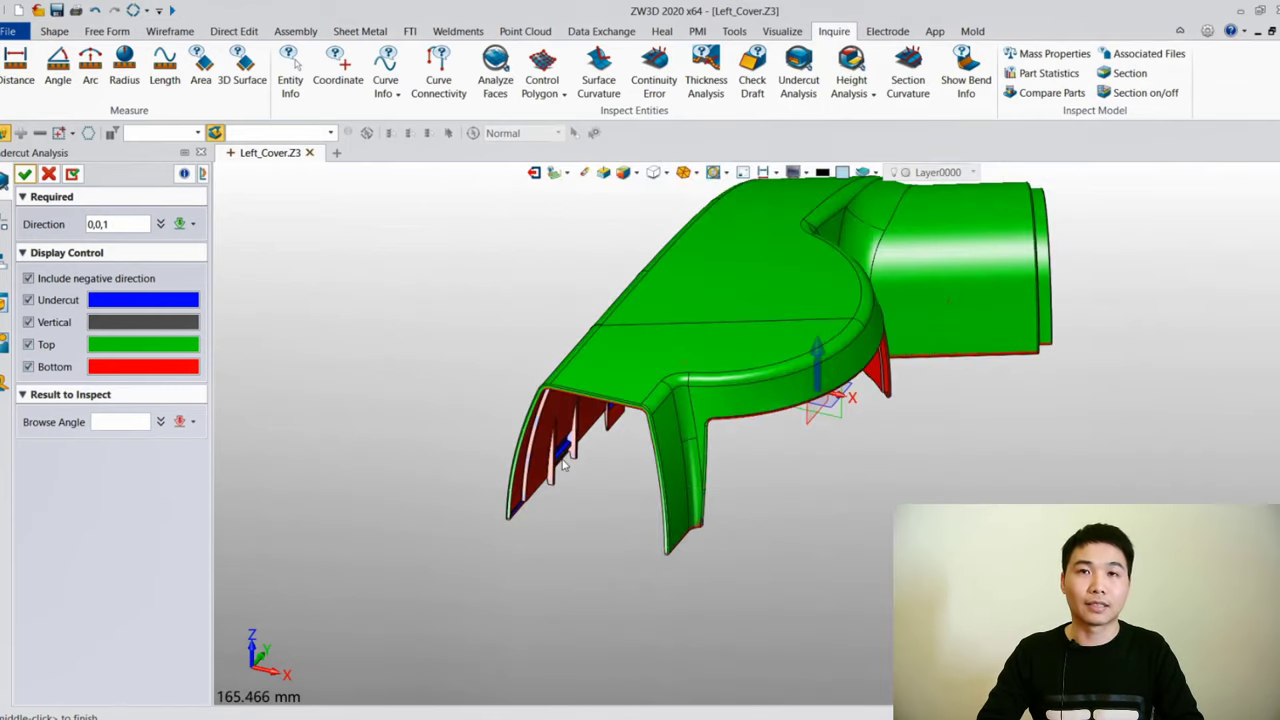
{"action": "scroll", "coordinate": [562, 462], "scroll_direction": "down", "scroll_amount": 2}
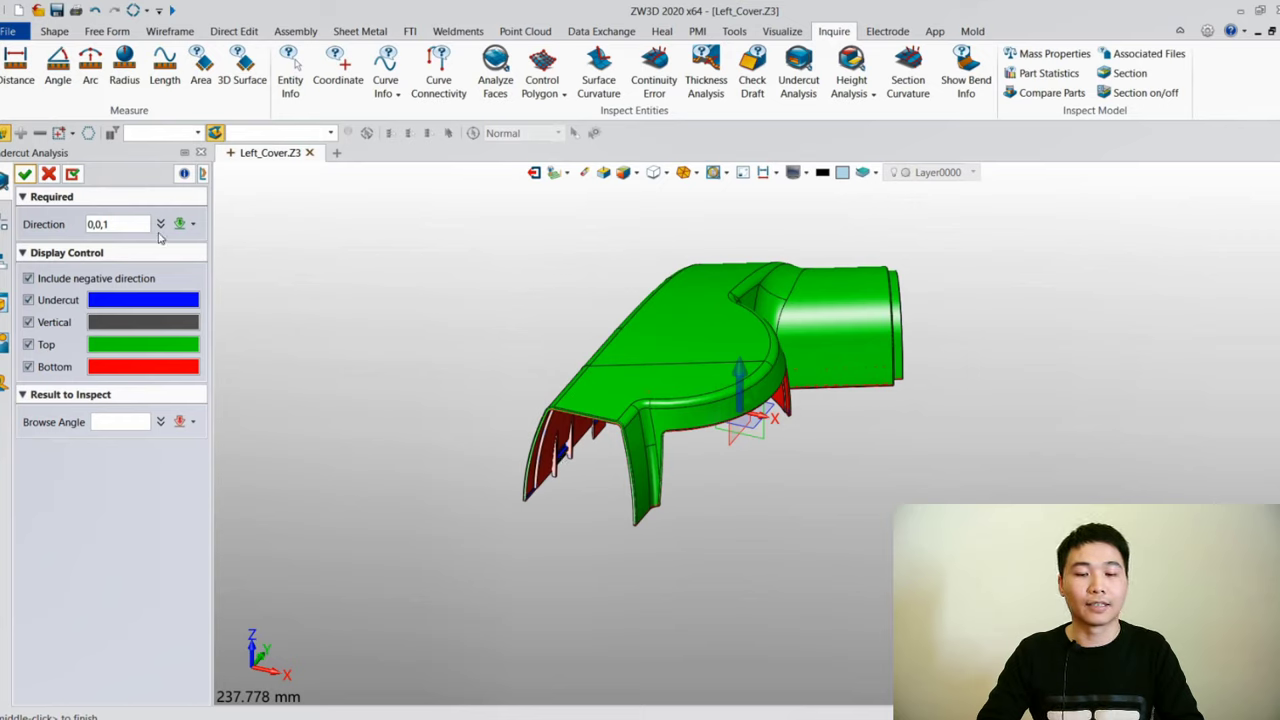
{"action": "left_click", "coordinate": [48, 175]}
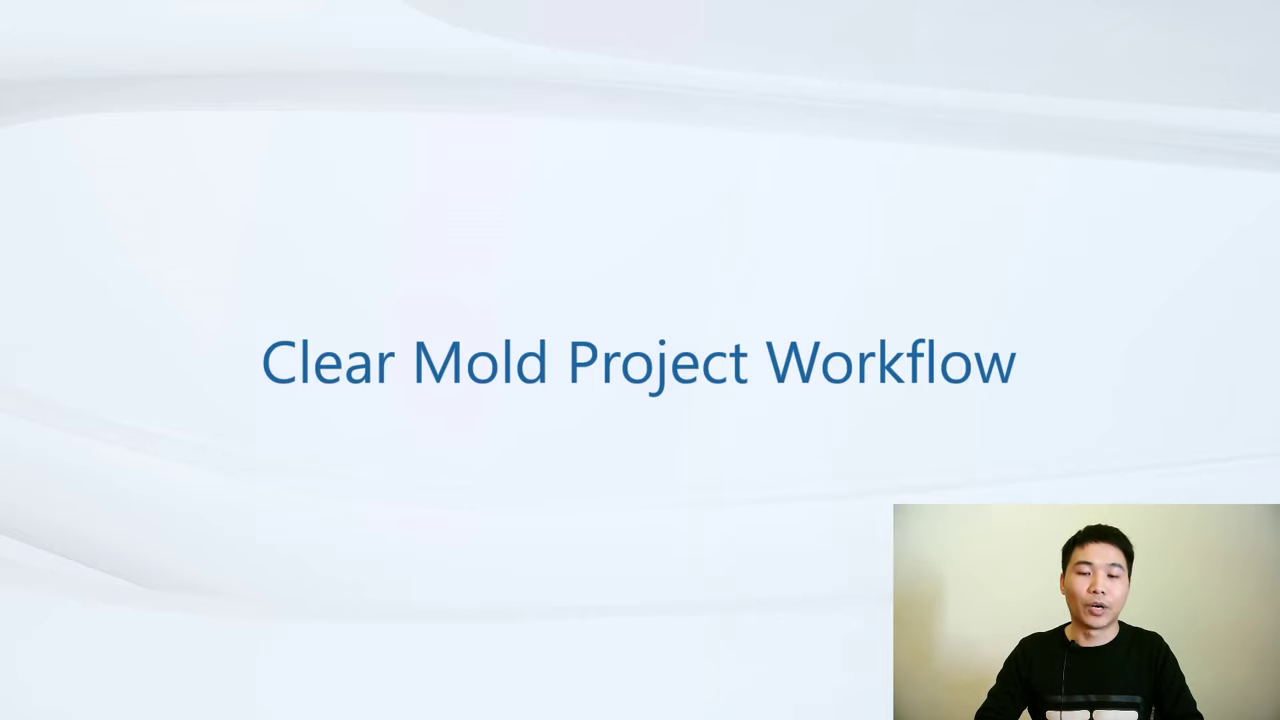
{"action": "key", "text": "Right"}
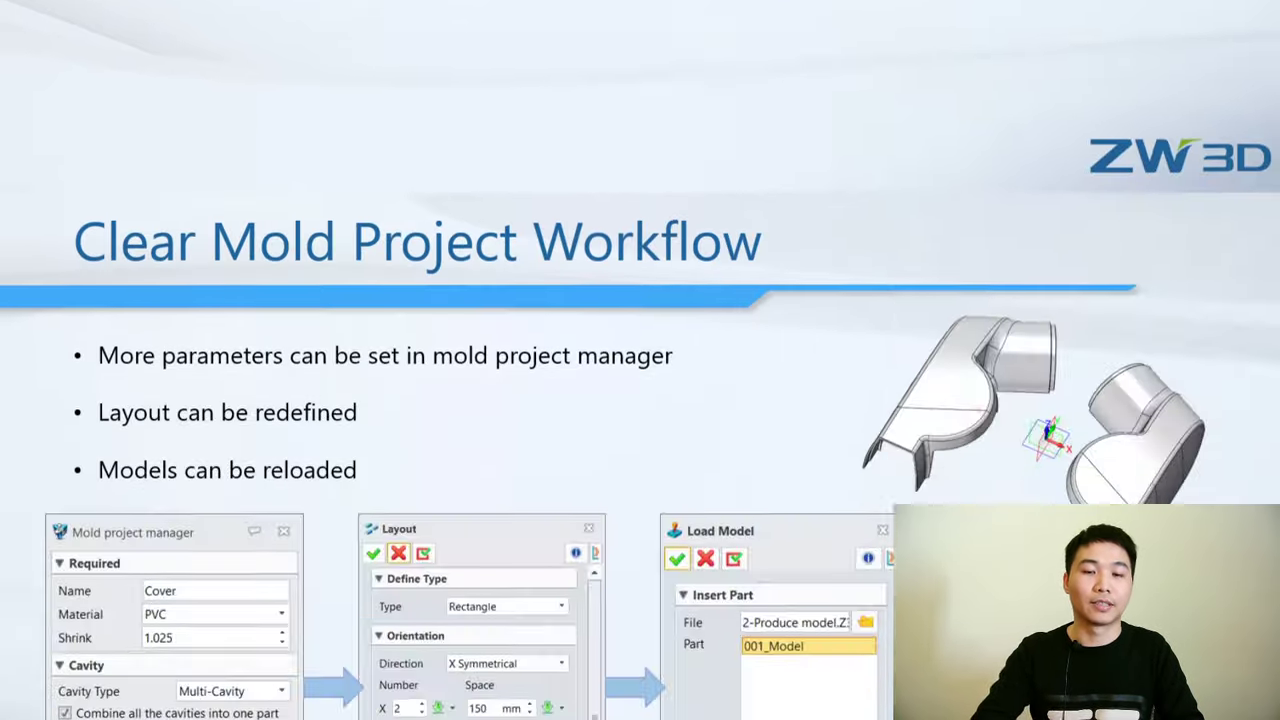
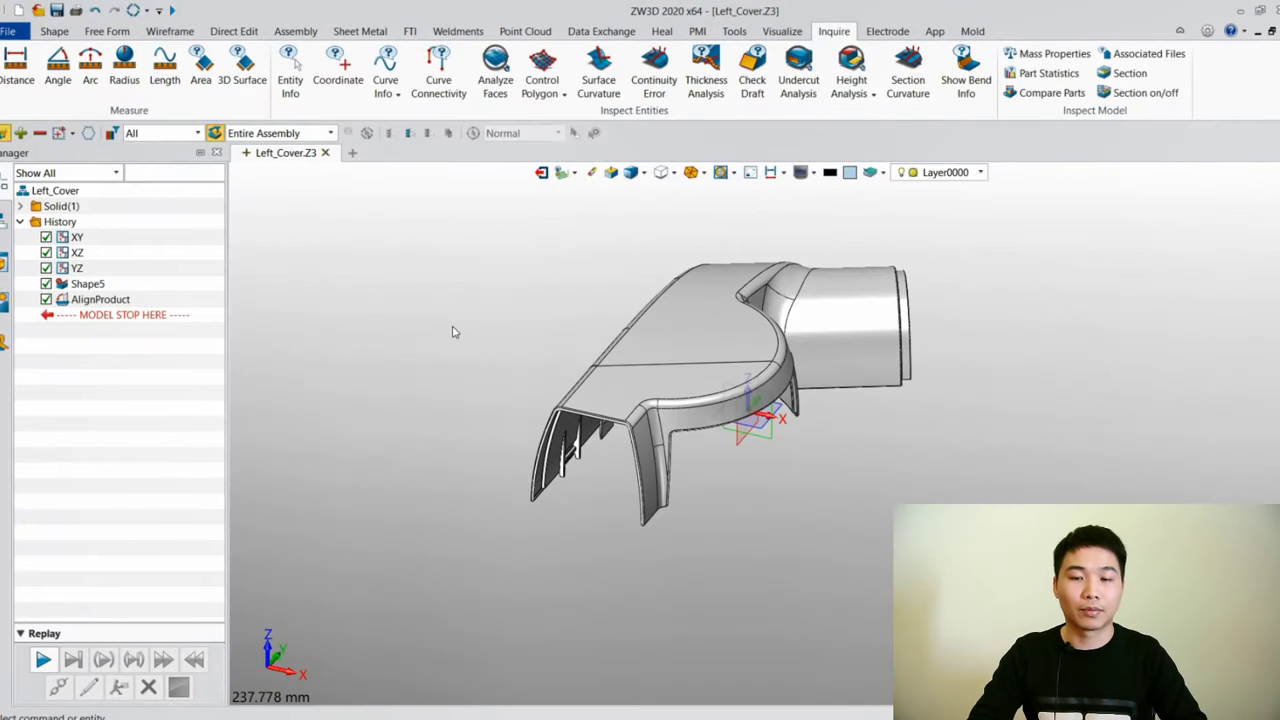
Start a new mold project named Project_1 with ABS material and the Multi-Cavity cavity type
{"action": "left_click", "coordinate": [962, 32]}
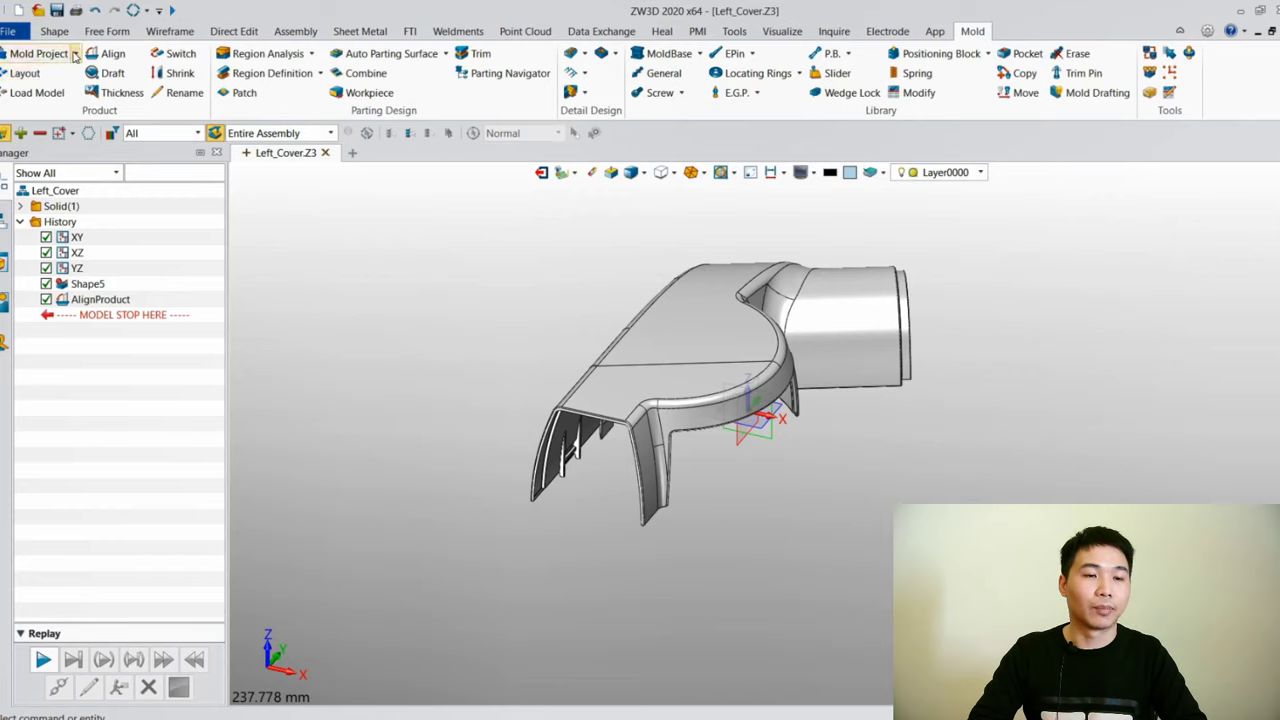
{"action": "left_click", "coordinate": [40, 56]}
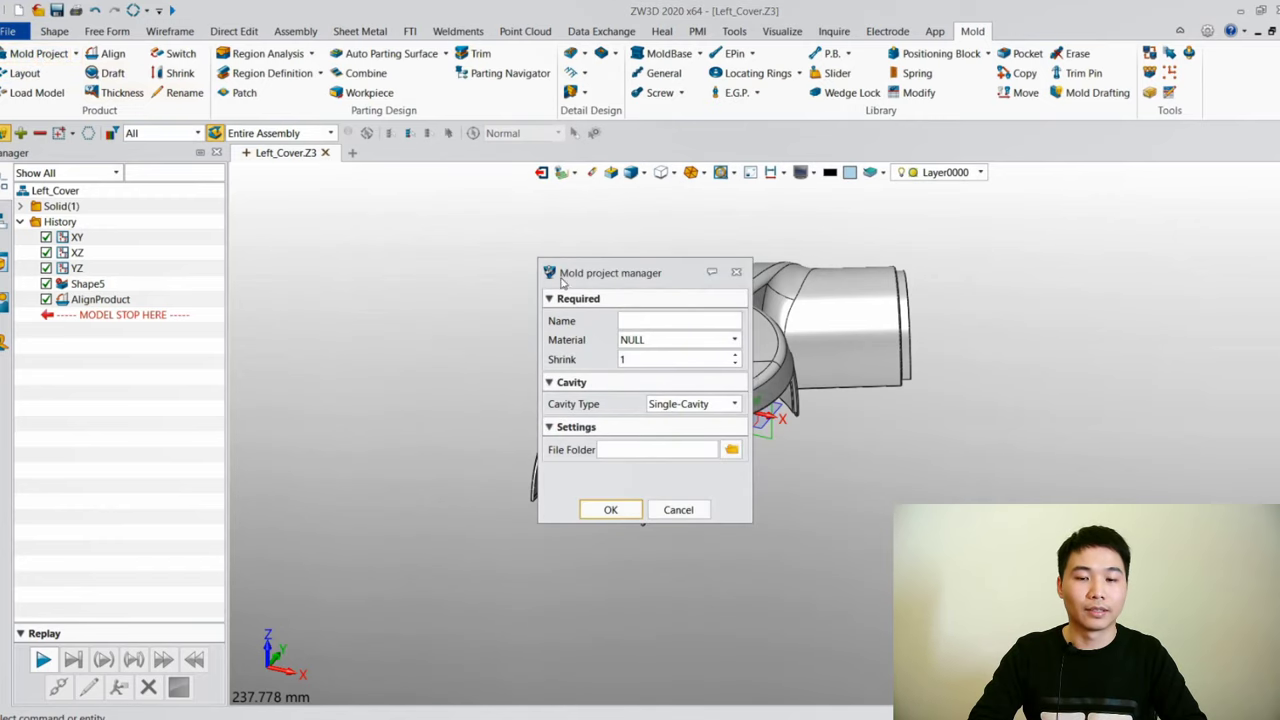
{"action": "left_click", "coordinate": [624, 318]}
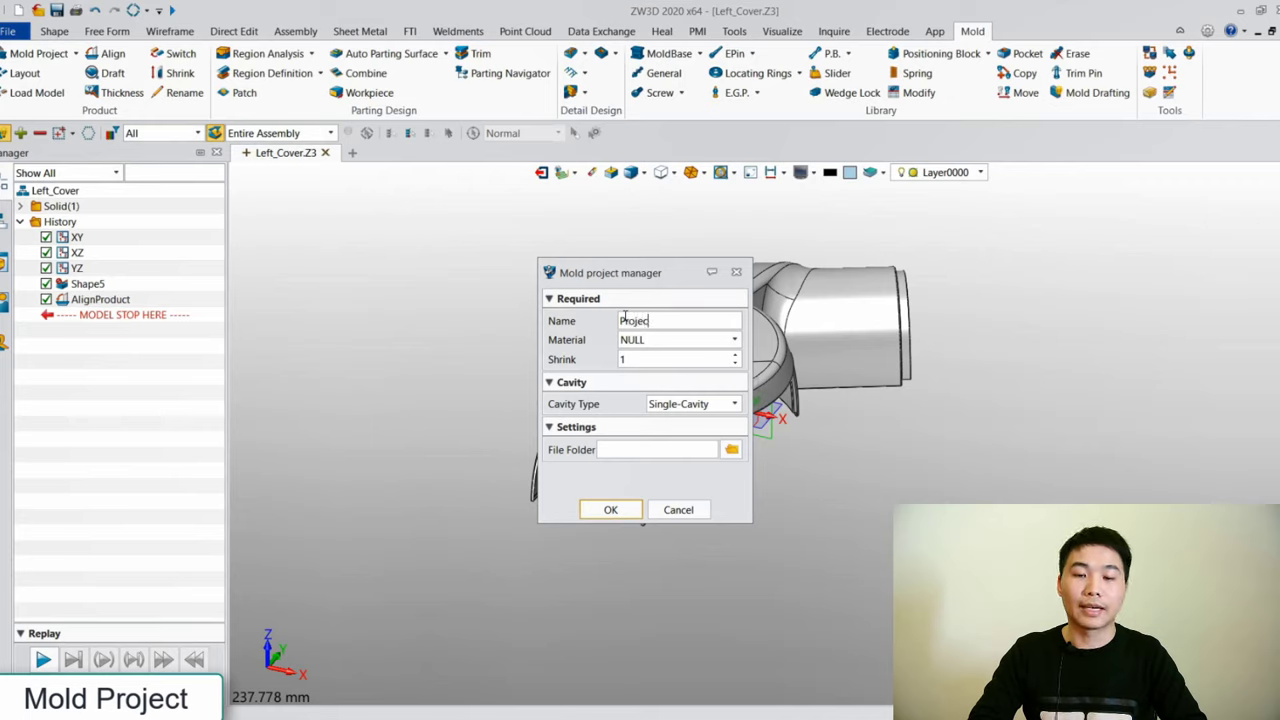
{"action": "type", "text": "Project_1"}
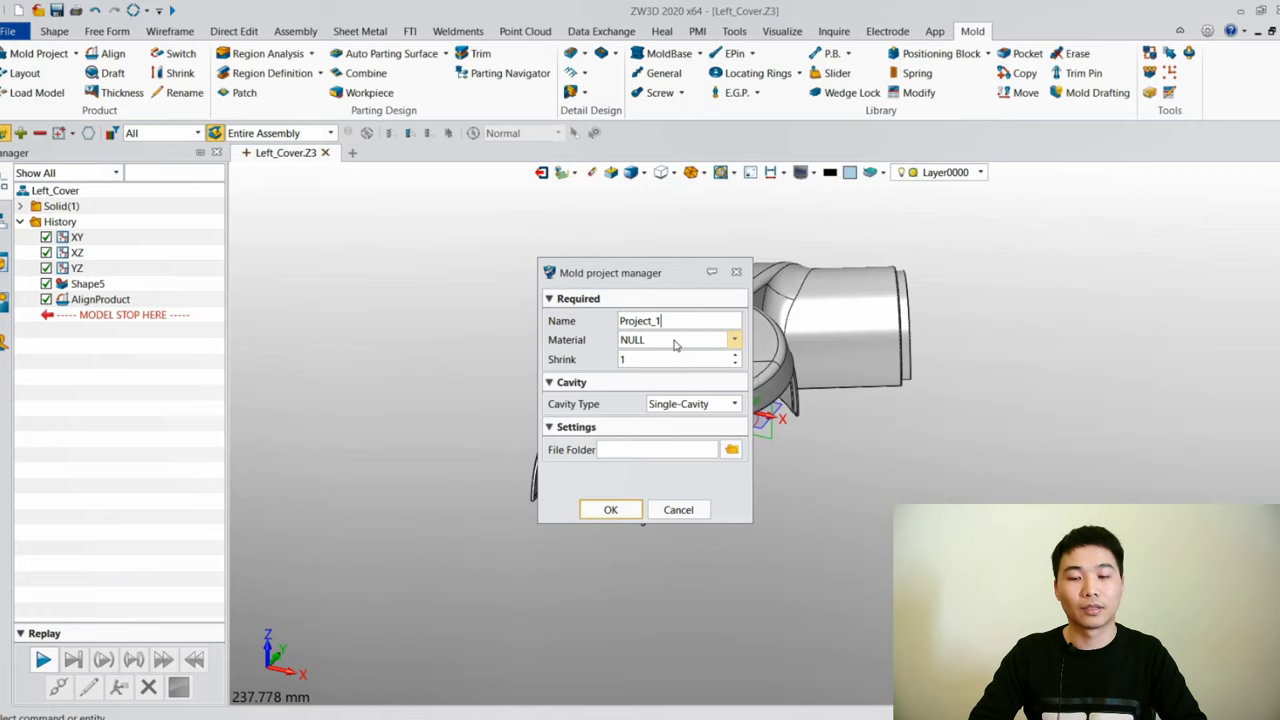
{"action": "left_click", "coordinate": [677, 341]}
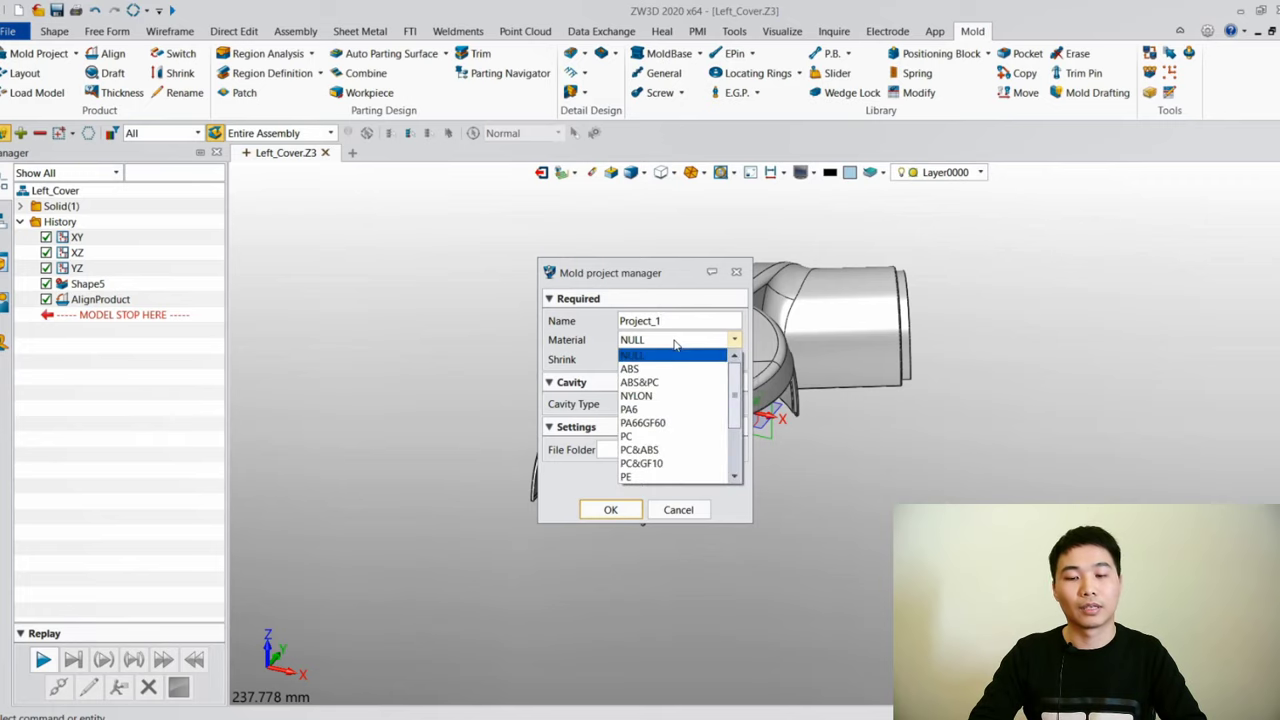
{"action": "left_click", "coordinate": [676, 368]}
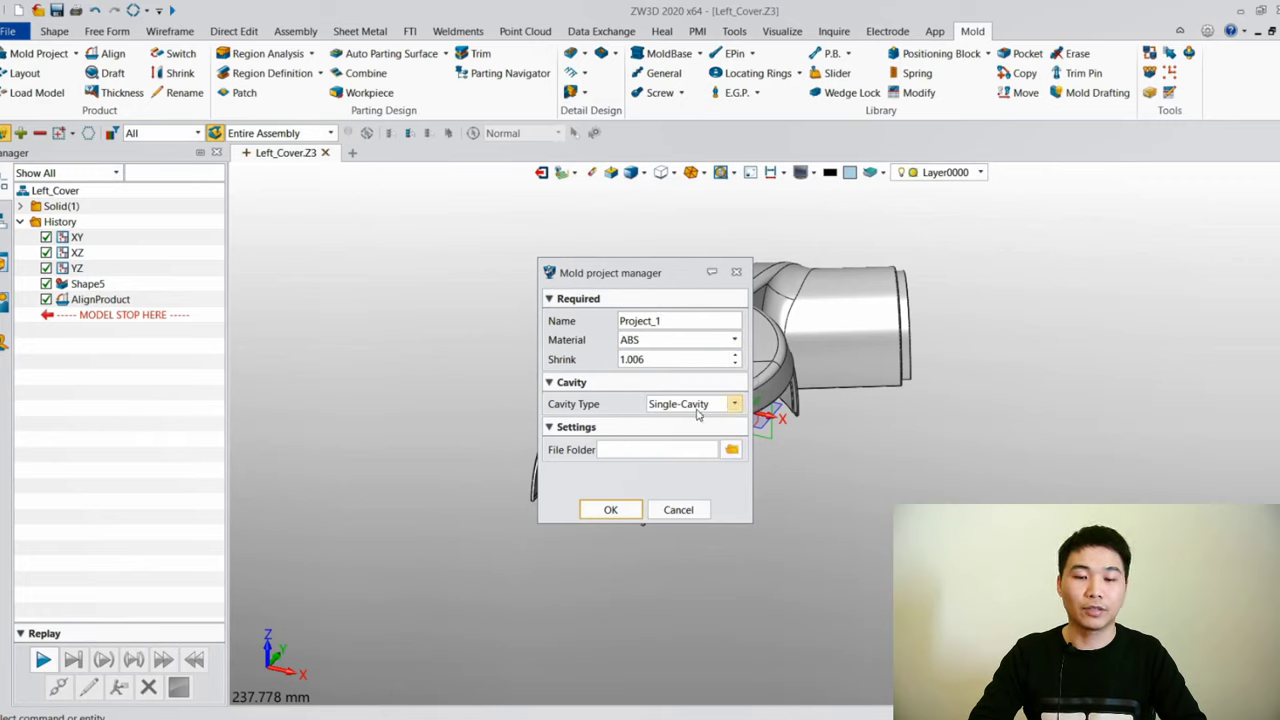
{"action": "left_click", "coordinate": [734, 404]}
{"action": "left_click", "coordinate": [698, 433]}
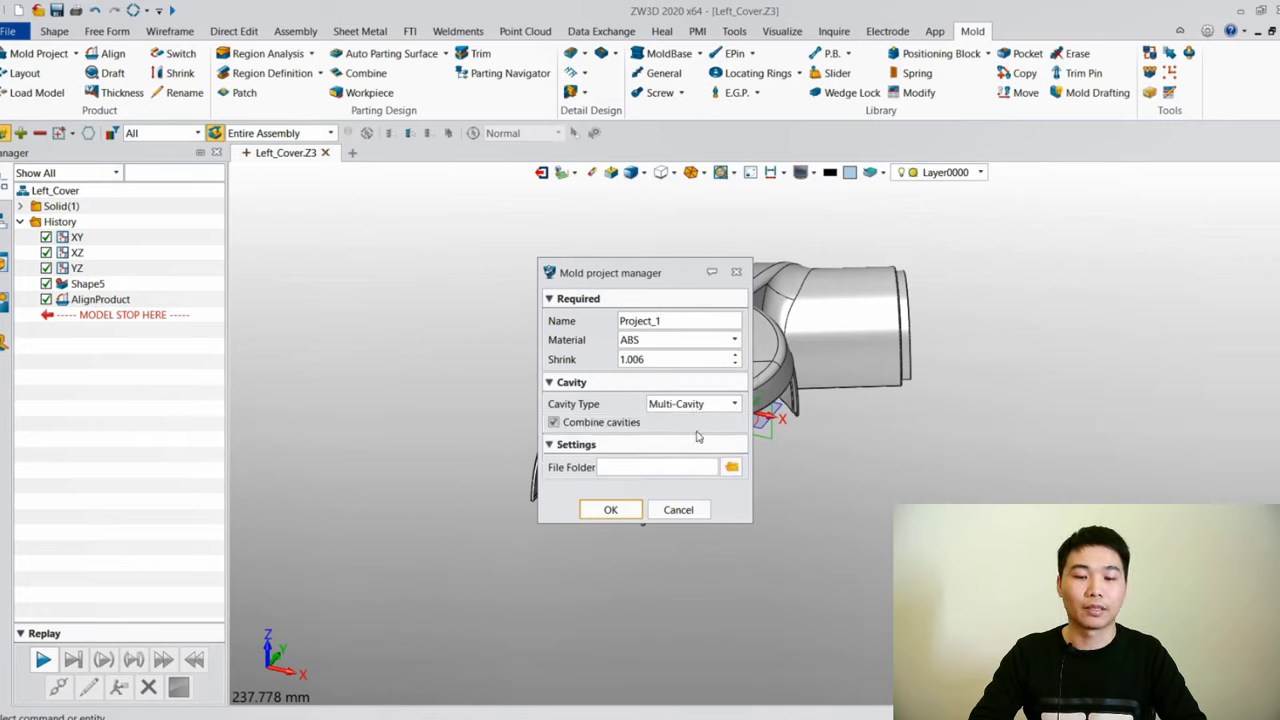
Set the Mold Project folder on the desktop as the project's file folder and create the mold project
{"action": "left_click", "coordinate": [731, 467]}
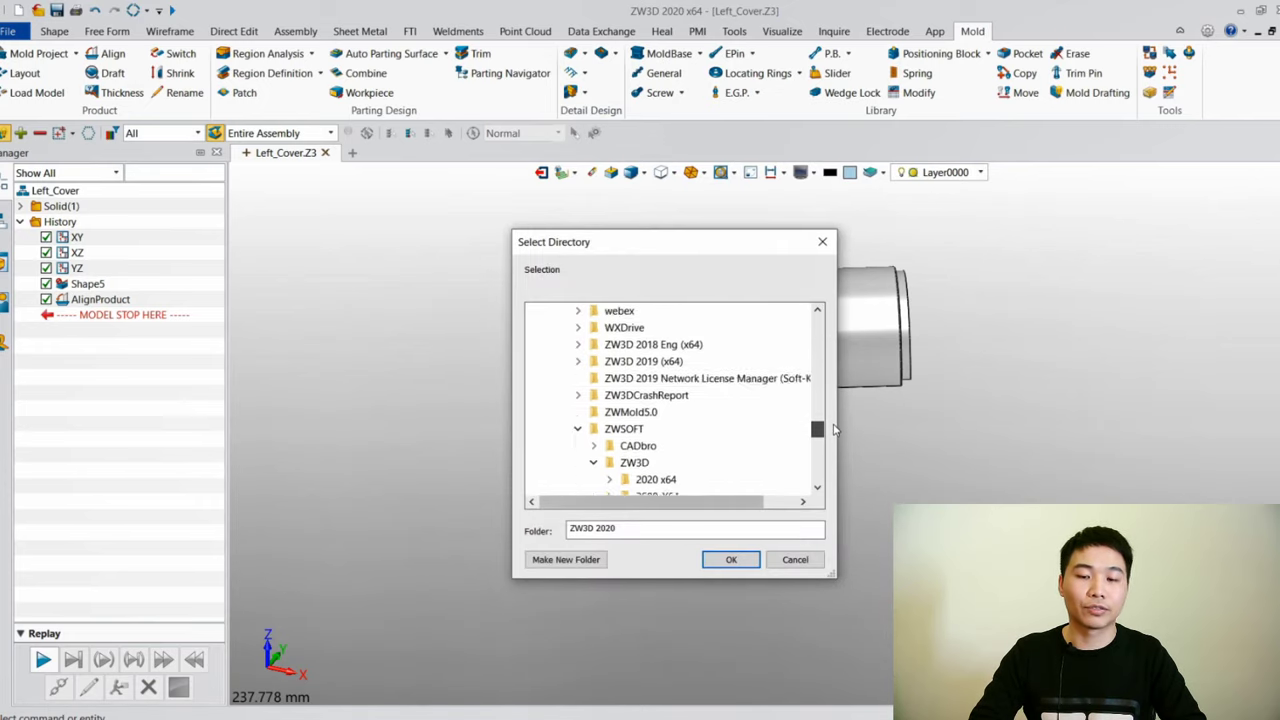
{"action": "left_click", "coordinate": [590, 395]}
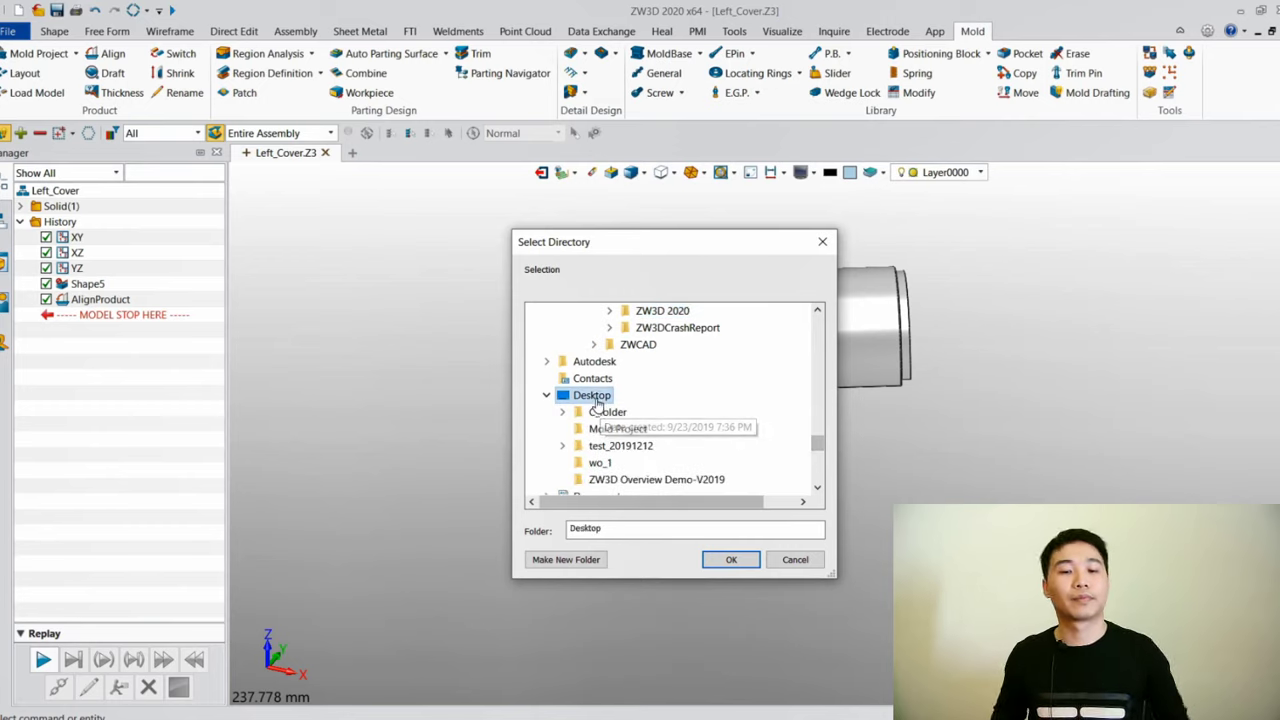
{"action": "left_click", "coordinate": [610, 429]}
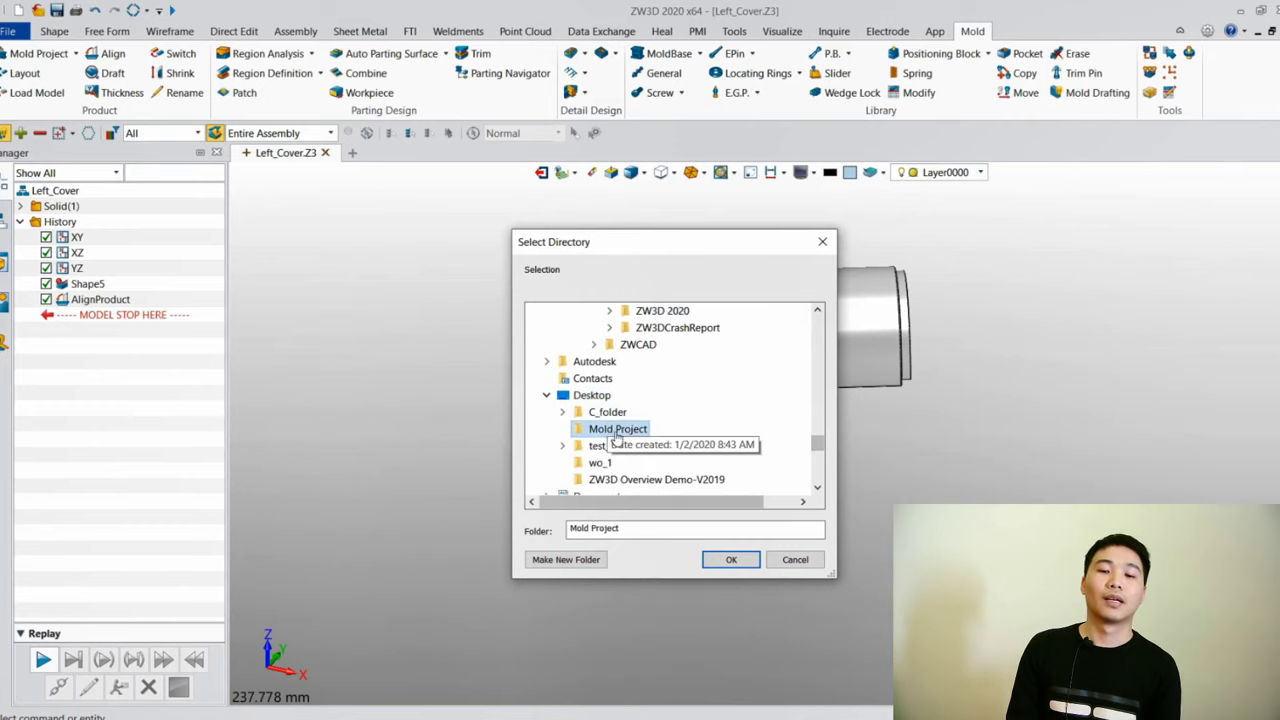
{"action": "left_click", "coordinate": [731, 559]}
{"action": "left_click", "coordinate": [612, 510]}
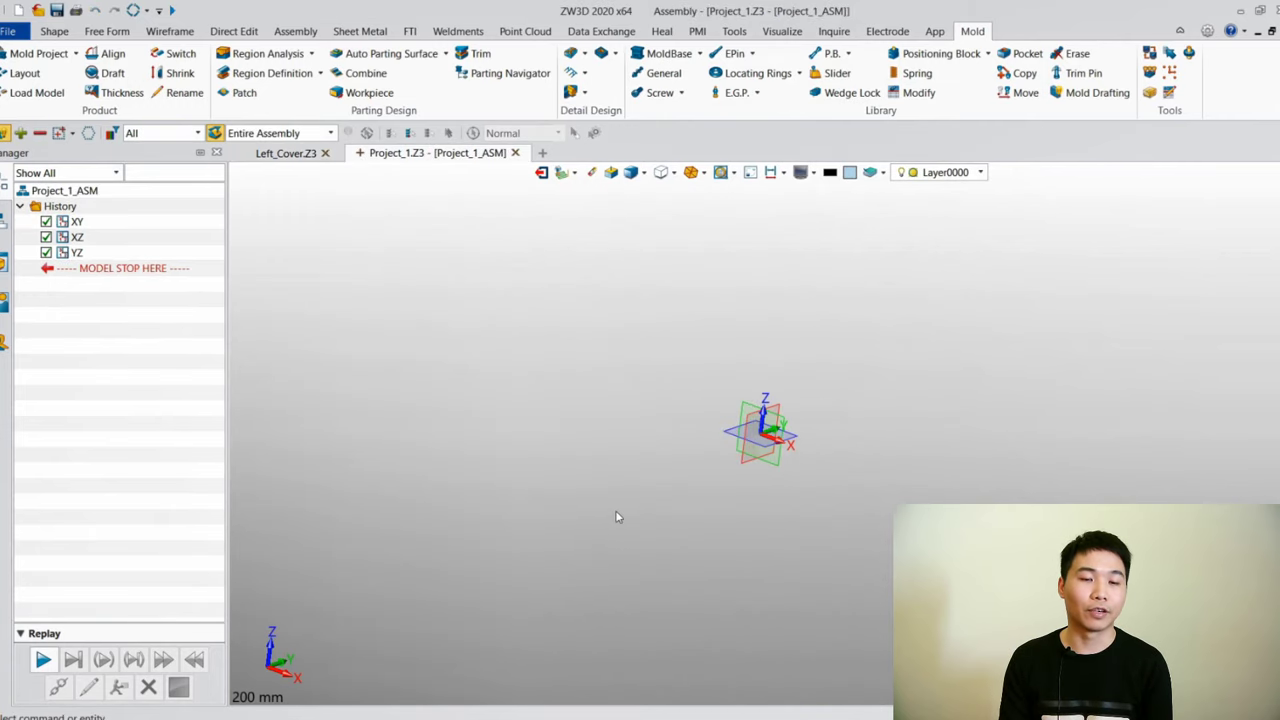
Create a rectangular cavity layout with 2 cavities in X spaced 180 mm apart and 1 in Y
{"action": "left_click", "coordinate": [24, 73]}
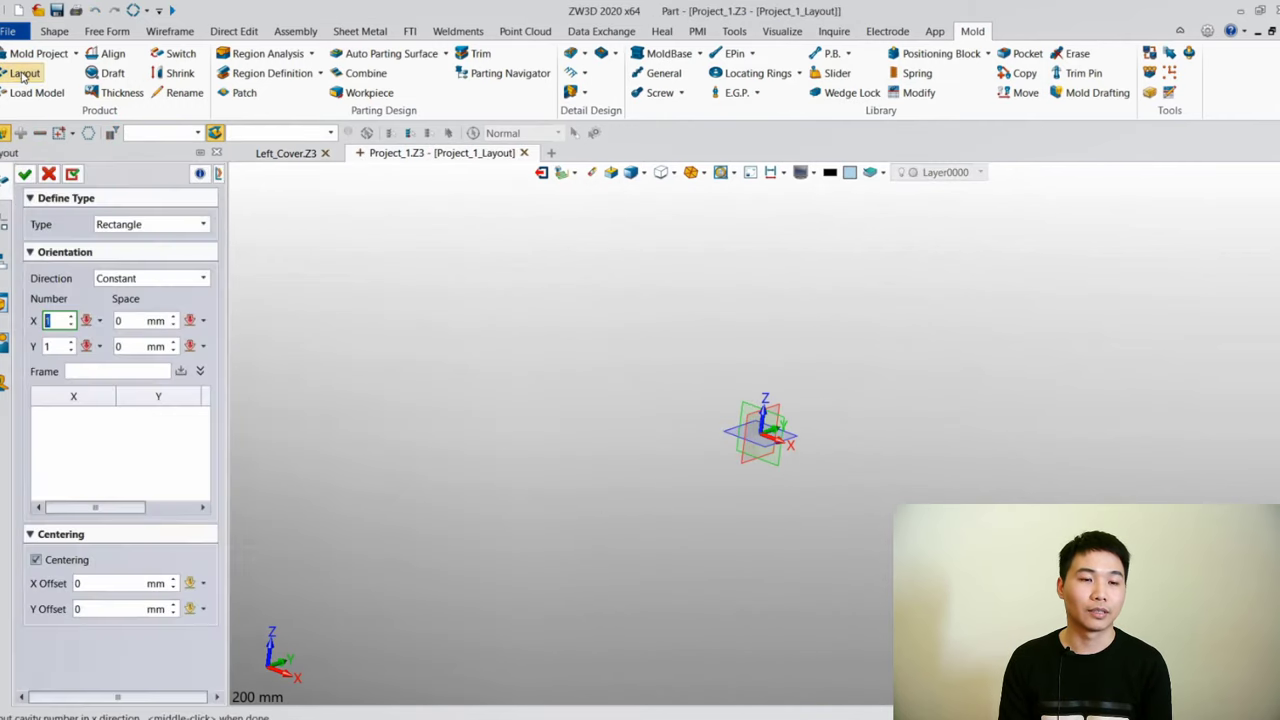
{"action": "left_click", "coordinate": [71, 316]}
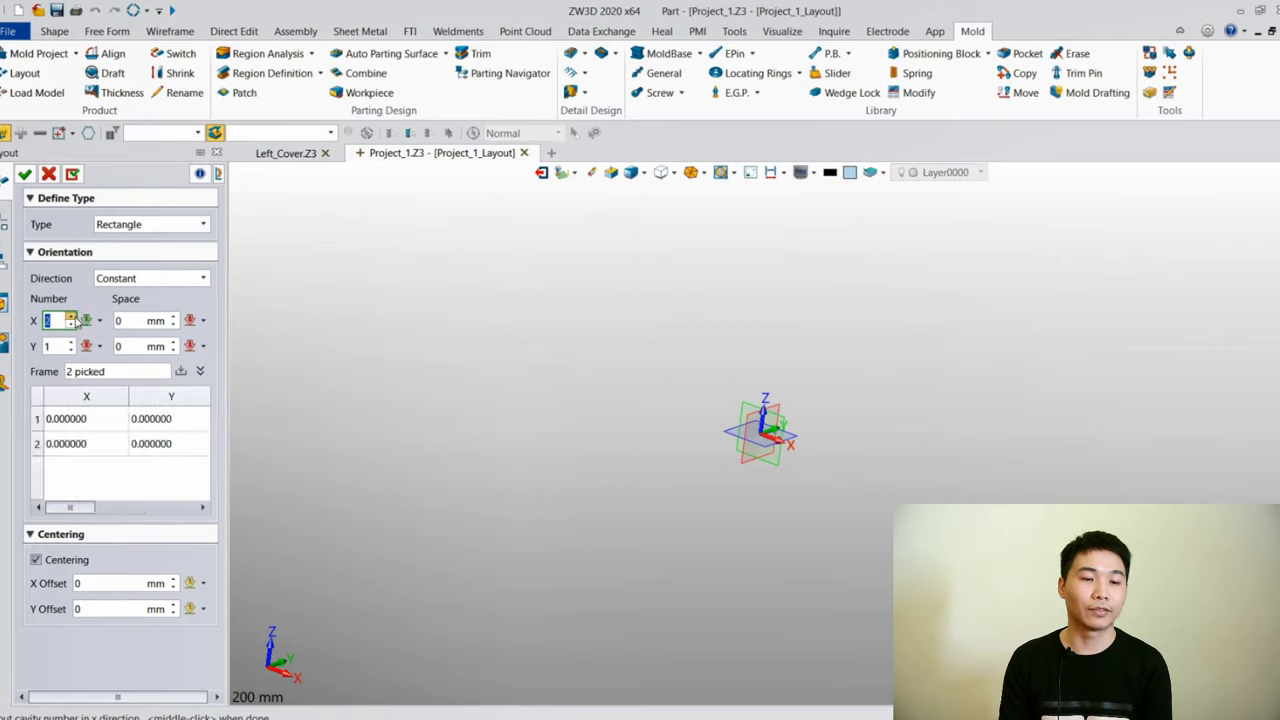
{"action": "key", "text": "Tab"}
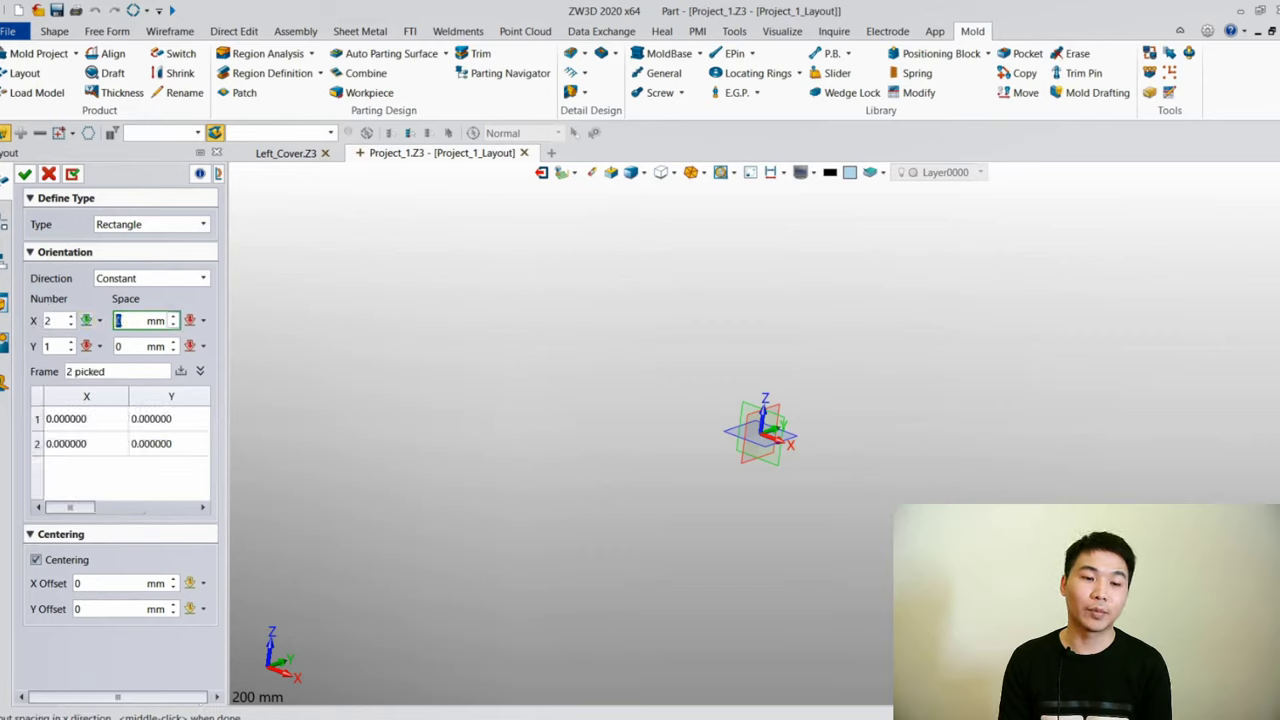
{"action": "type", "text": "180"}
{"action": "key", "text": "Tab"}
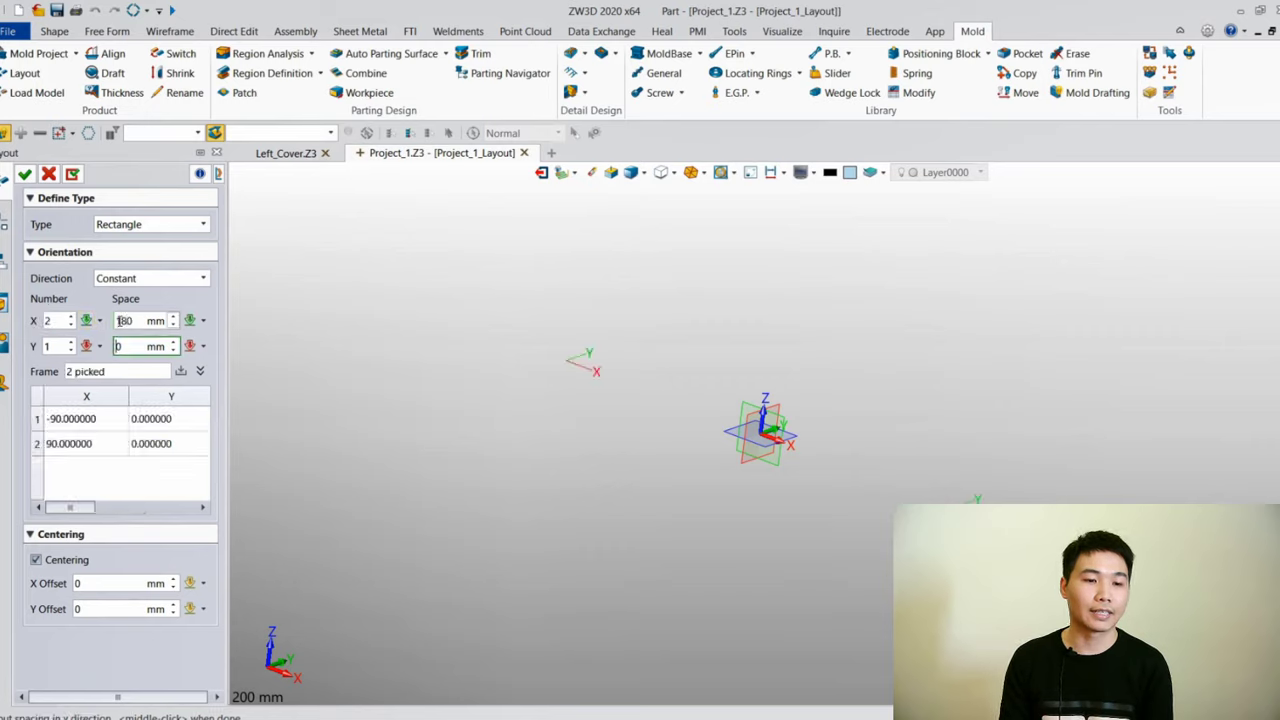
{"action": "left_click", "coordinate": [24, 174]}
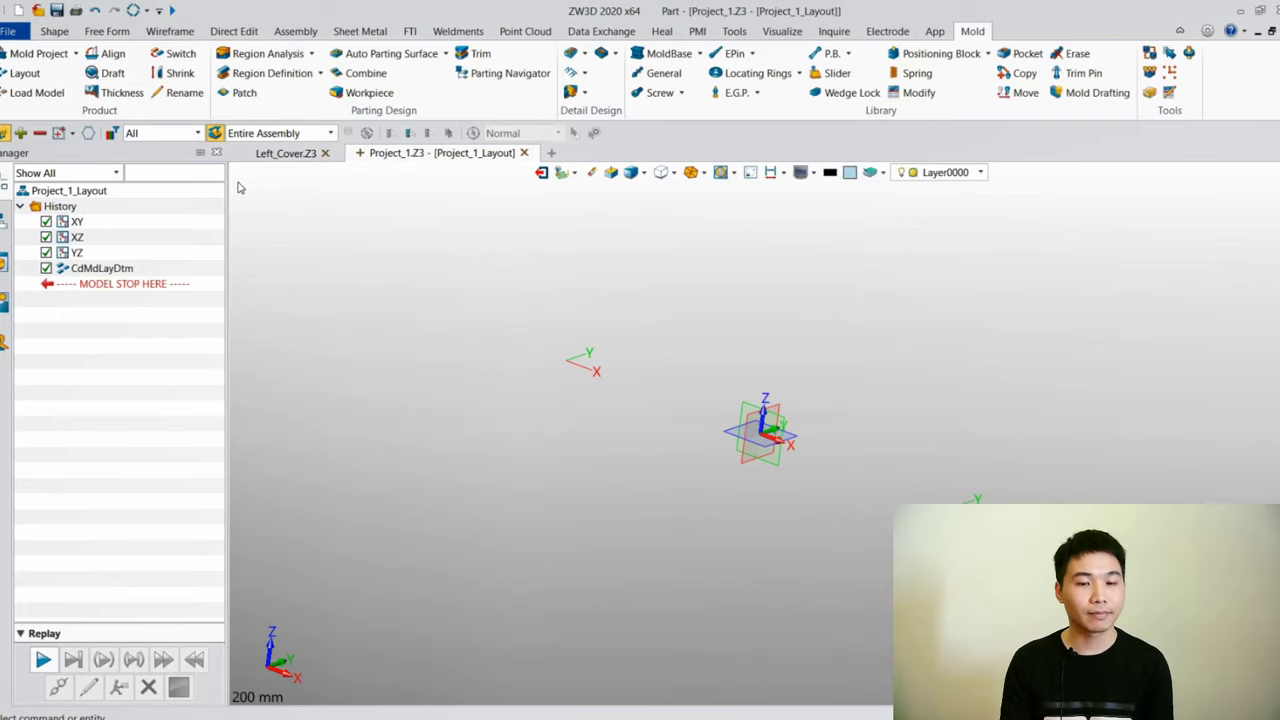
Load the Left_Cover model onto the layout datum on the negative X side and add it to the part list
{"action": "left_click", "coordinate": [50, 92]}
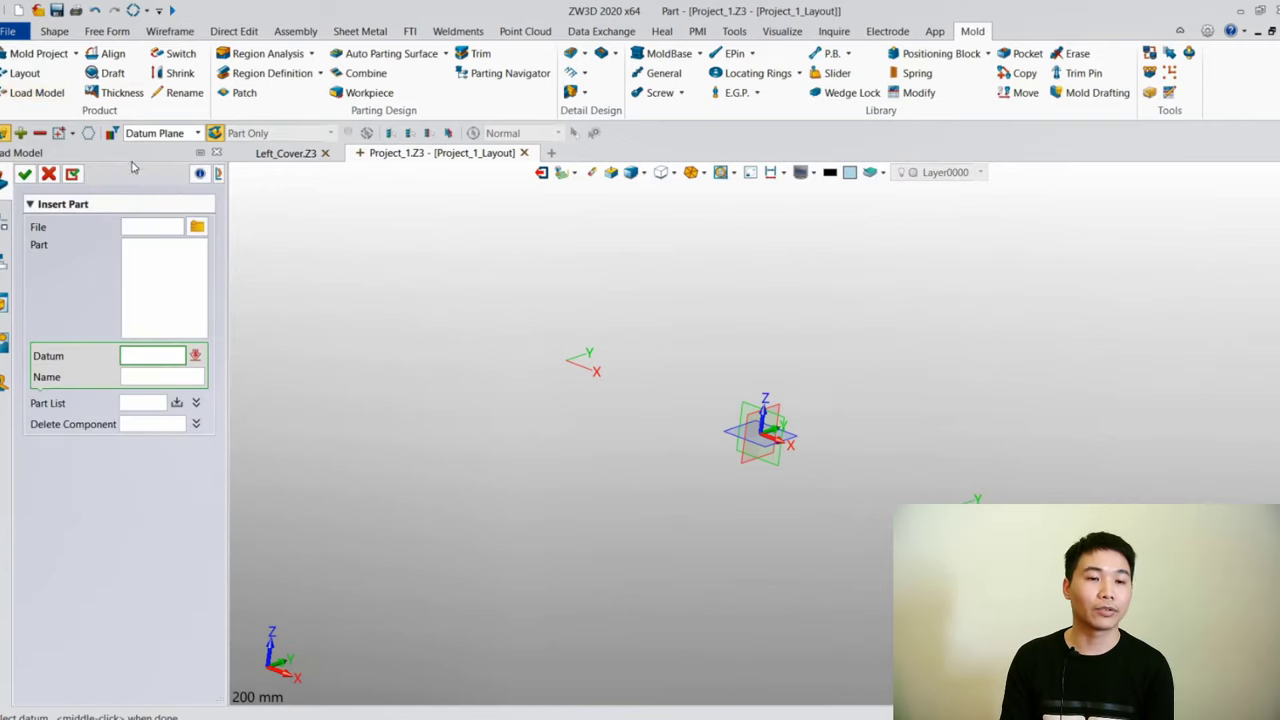
{"action": "left_click", "coordinate": [197, 226]}
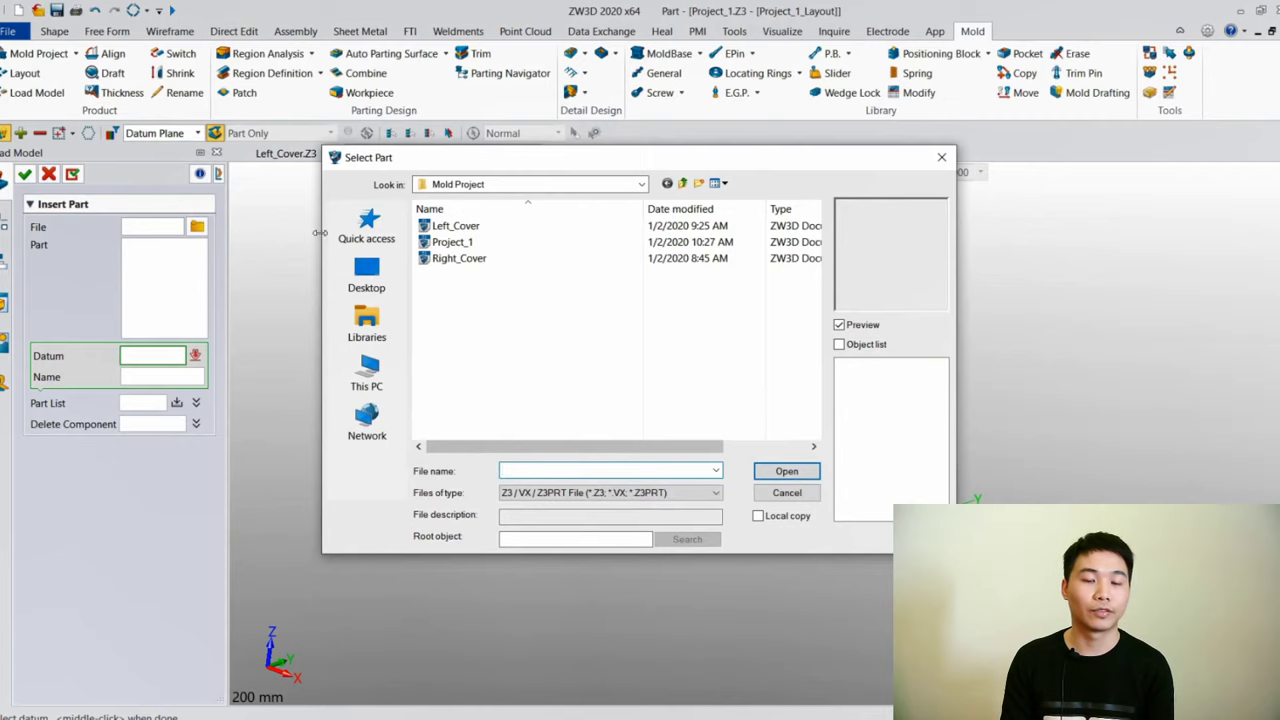
{"action": "left_click", "coordinate": [458, 227]}
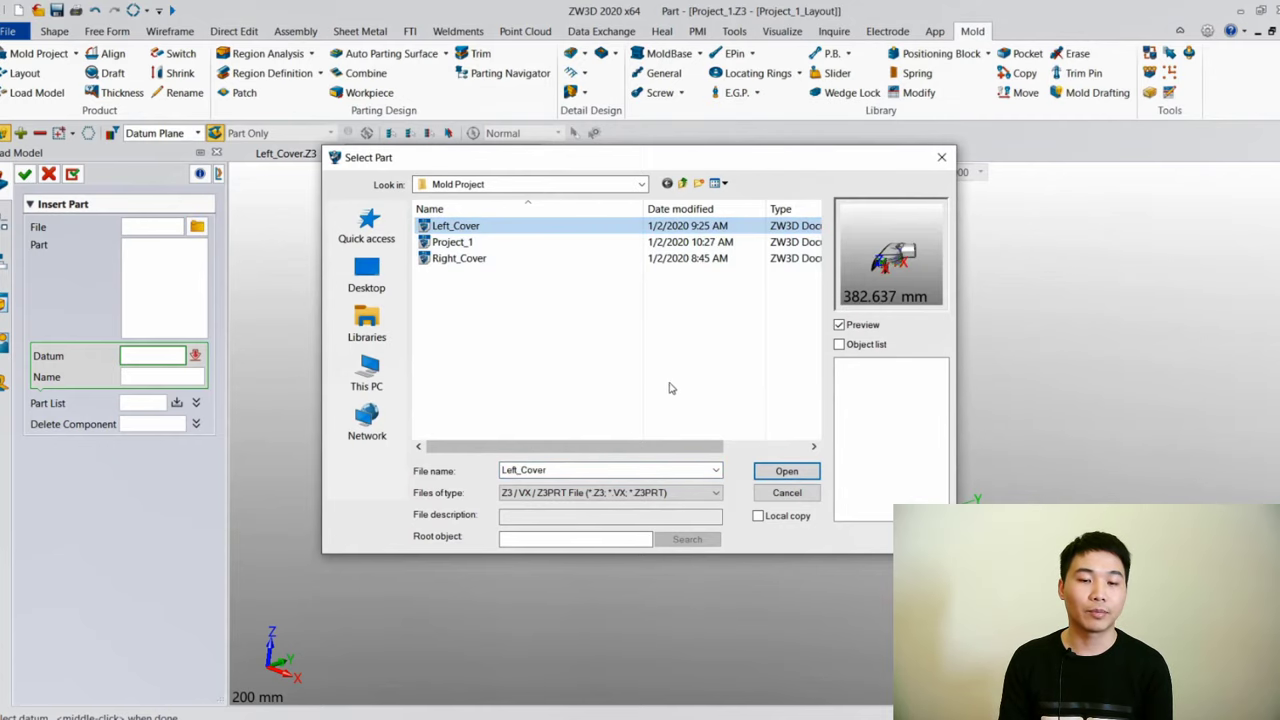
{"action": "left_click", "coordinate": [775, 478]}
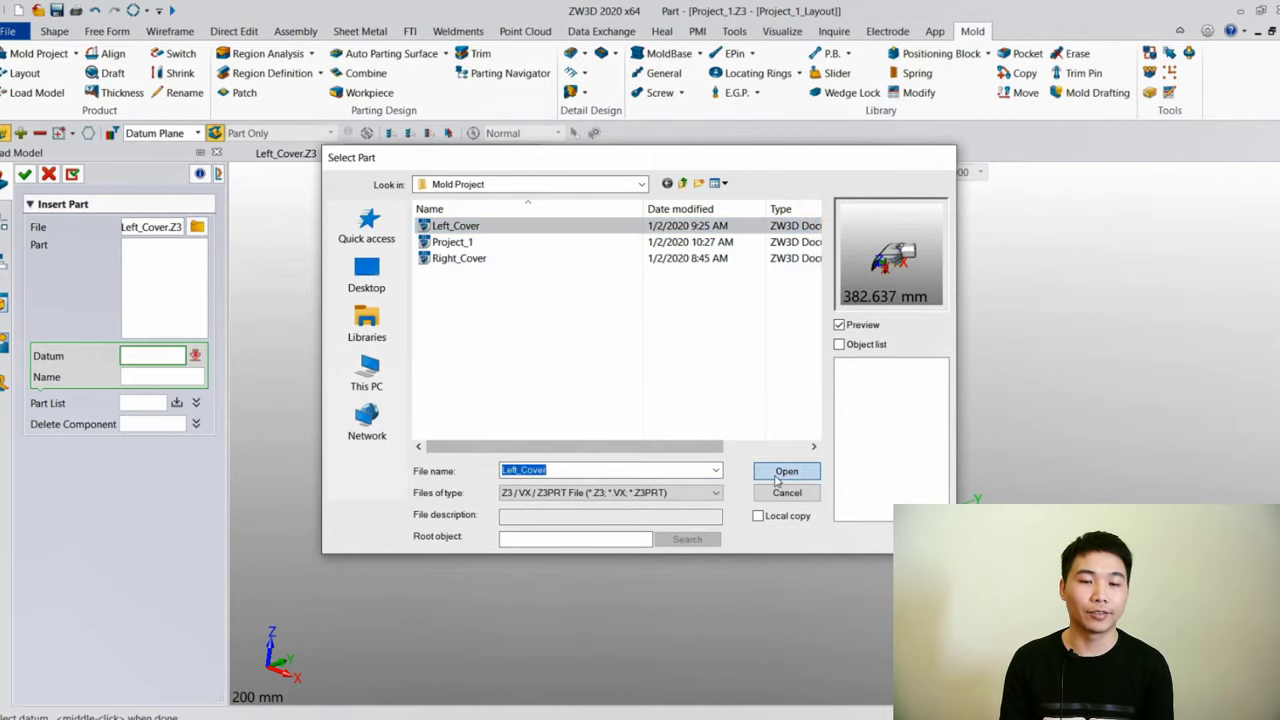
{"action": "left_click", "coordinate": [593, 378]}
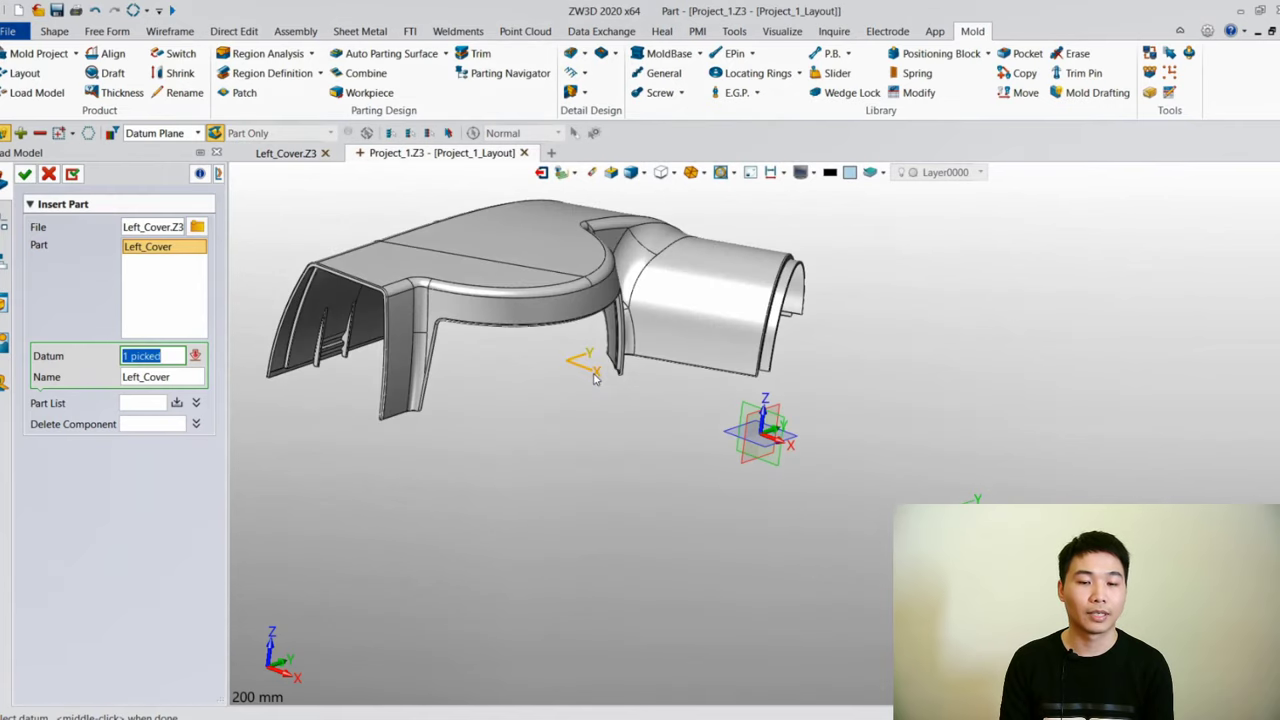
{"action": "left_click", "coordinate": [178, 403]}
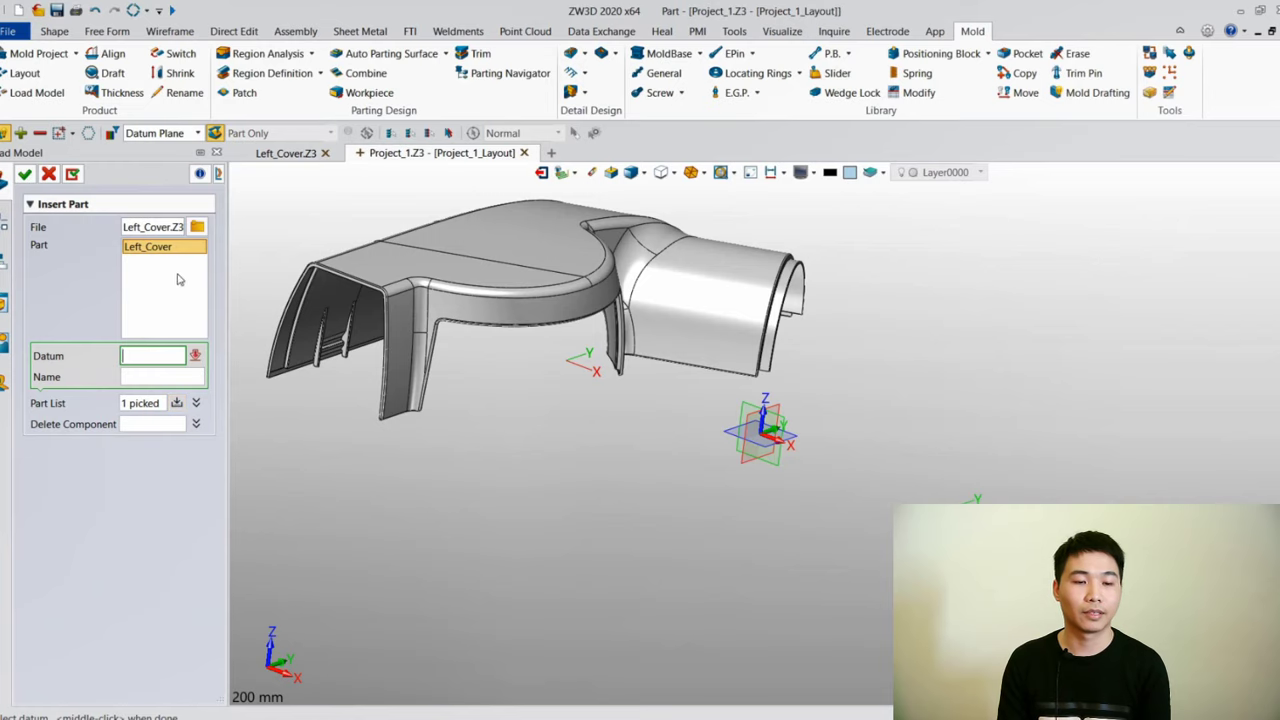
Load the Right_Cover model onto the layout datum on the positive X side, add it to the part list and finish loading
{"action": "left_click", "coordinate": [197, 227]}
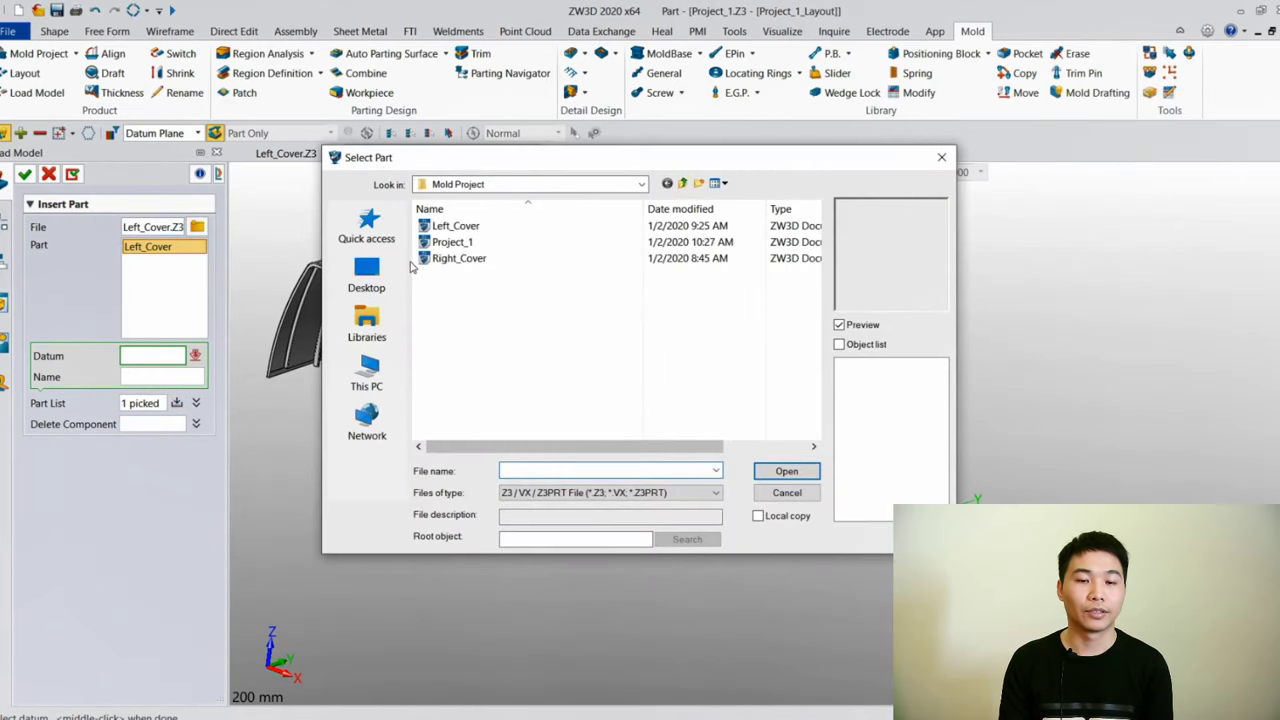
{"action": "left_click", "coordinate": [440, 258]}
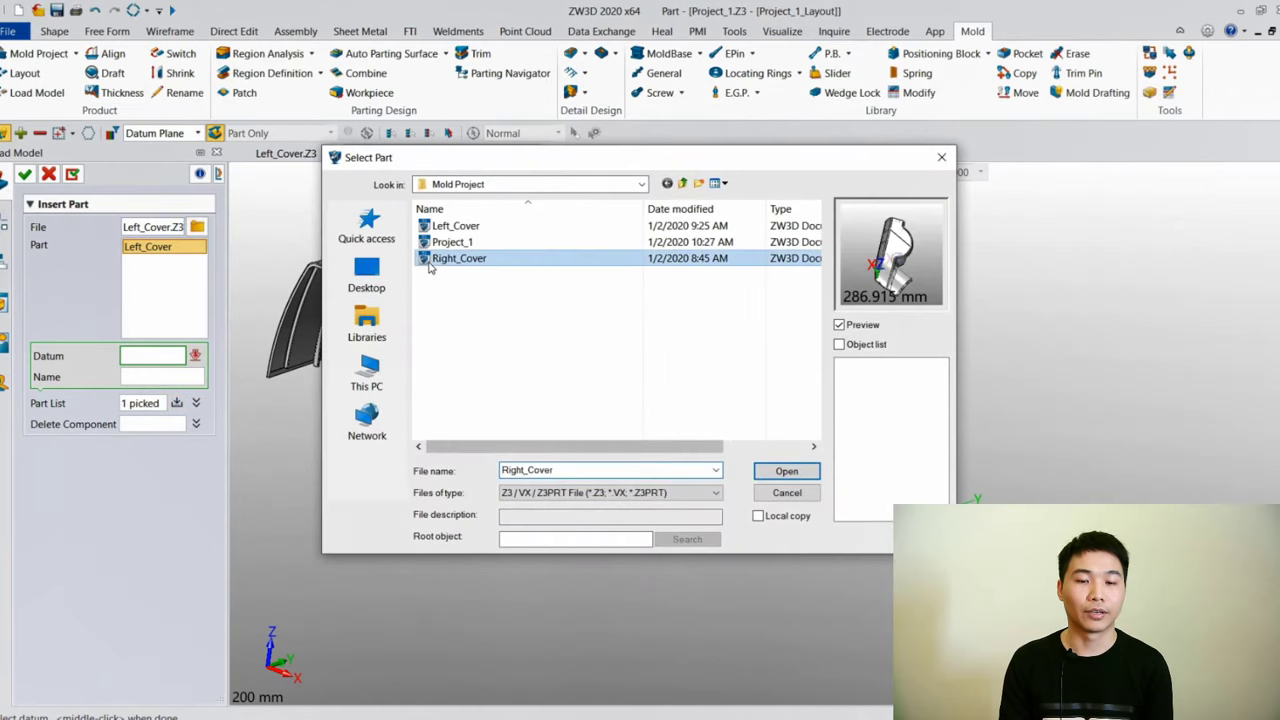
{"action": "left_click", "coordinate": [769, 471]}
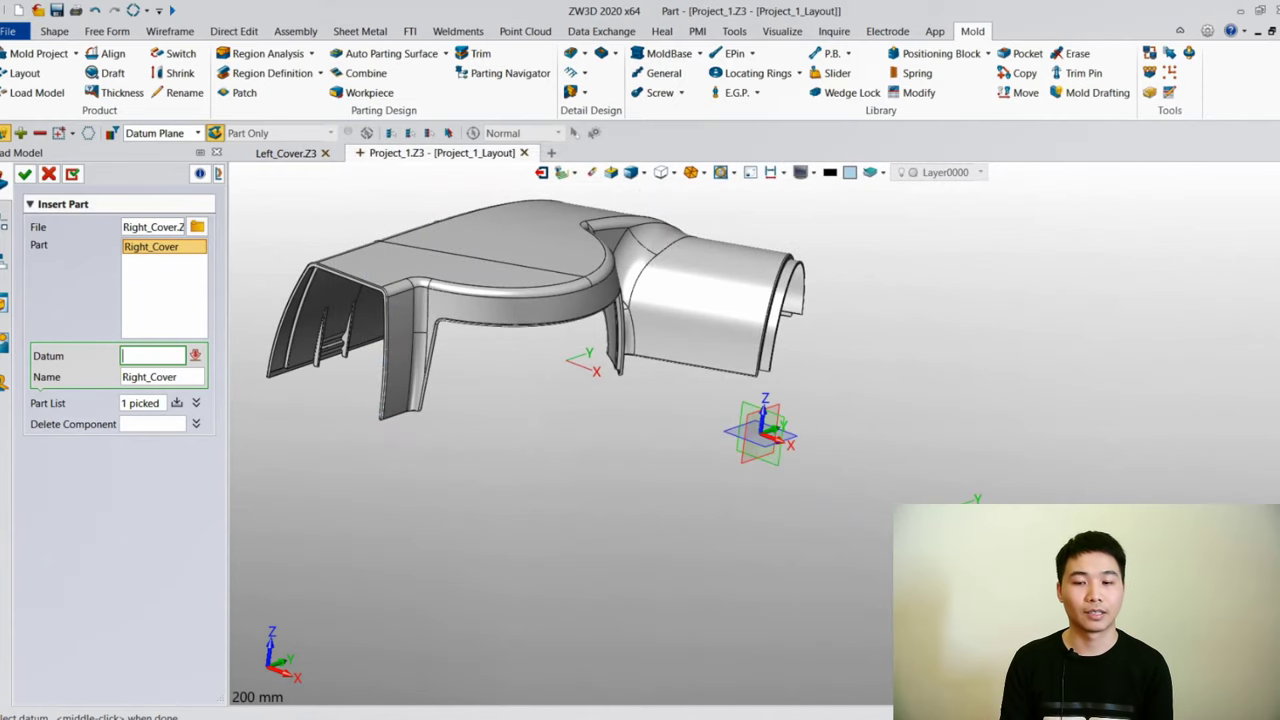
{"action": "left_click", "coordinate": [873, 495]}
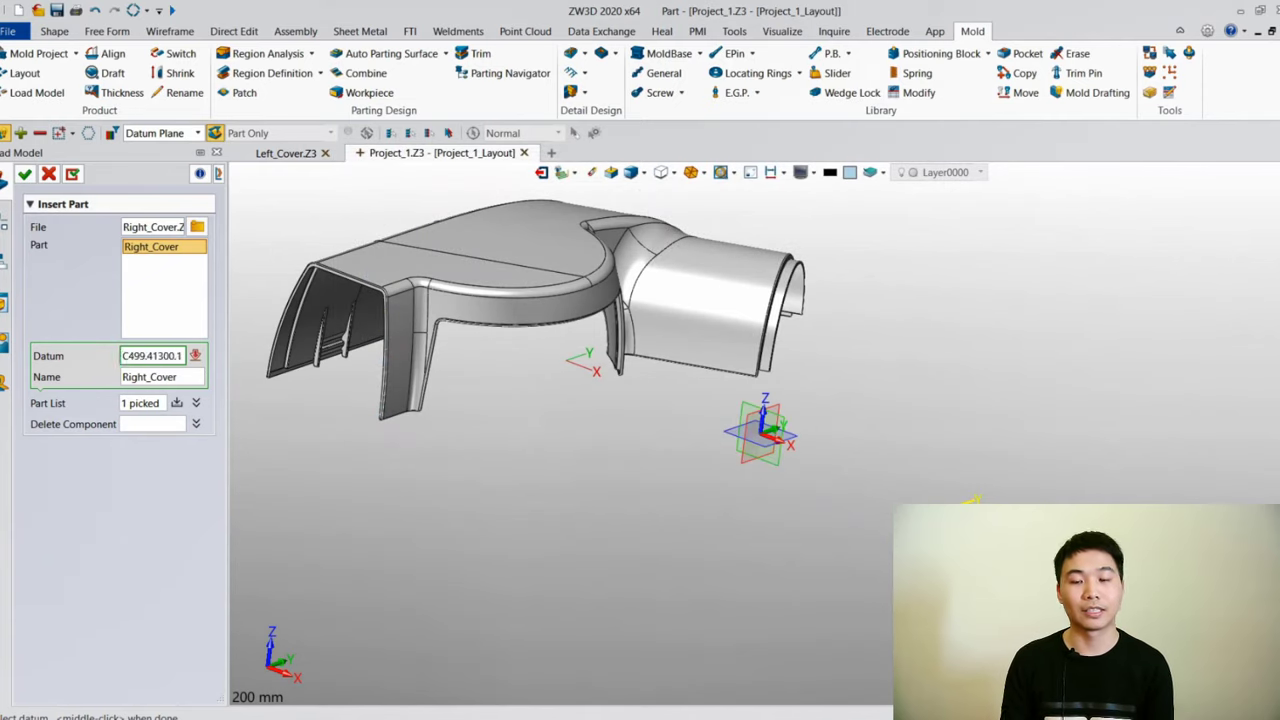
{"action": "left_click", "coordinate": [177, 402]}
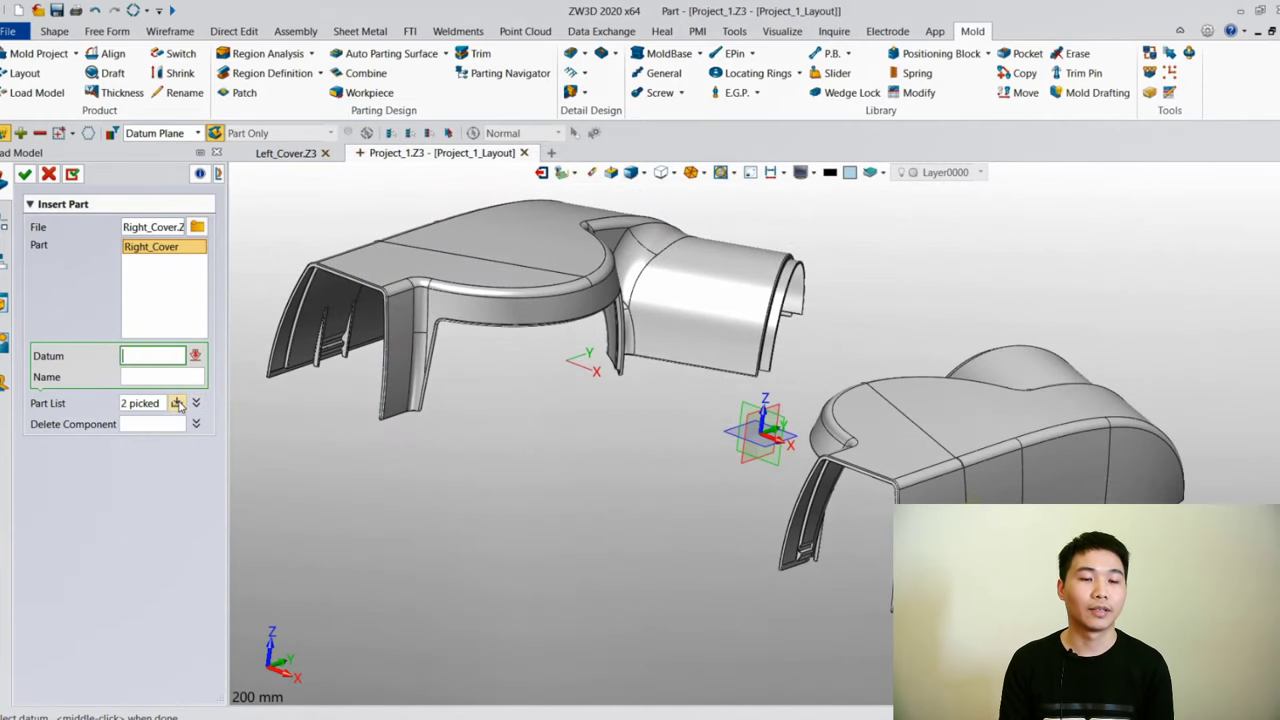
{"action": "left_click", "coordinate": [24, 175]}
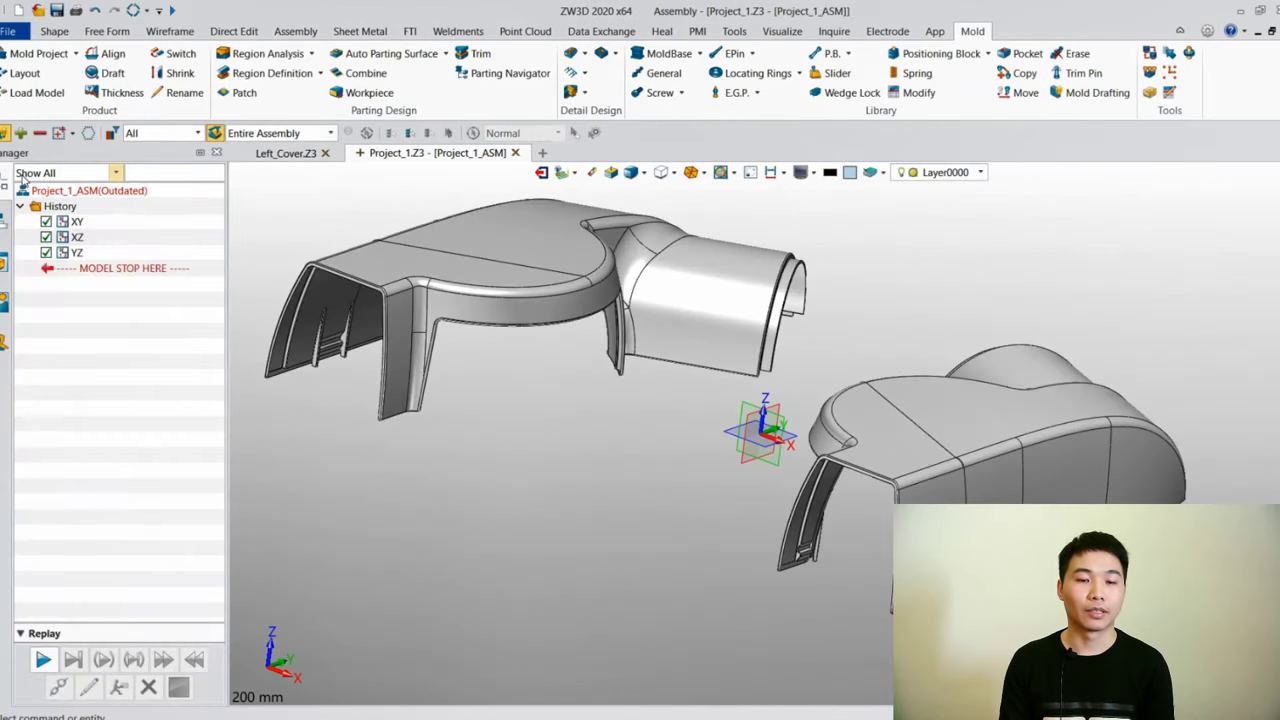
Run a Region Analysis on the Right_Cover part along direction 0,0,1, keeping existing regions, to calculate its cavity and core faces
{"action": "middle_click_drag", "start_coordinate": [519, 469], "coordinate": [576, 569]}
{"action": "scroll", "coordinate": [672, 533], "scroll_direction": "down", "scroll_amount": 3}
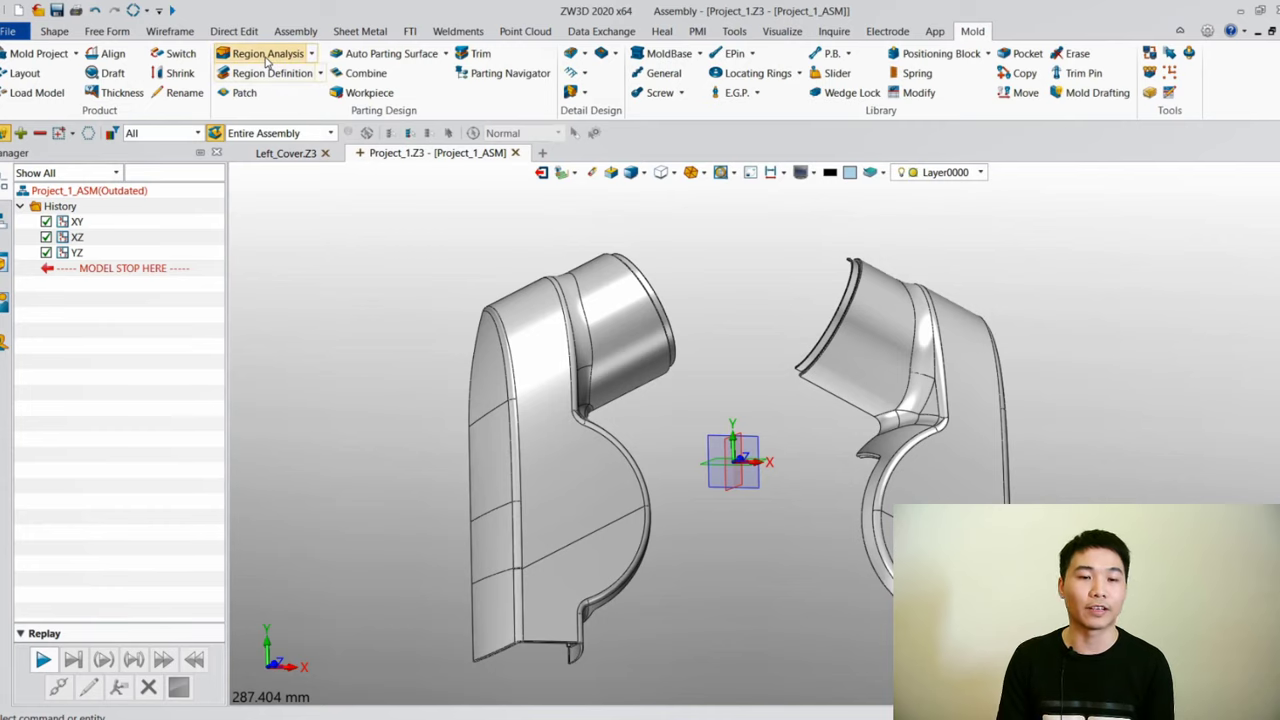
{"action": "left_click", "coordinate": [267, 55]}
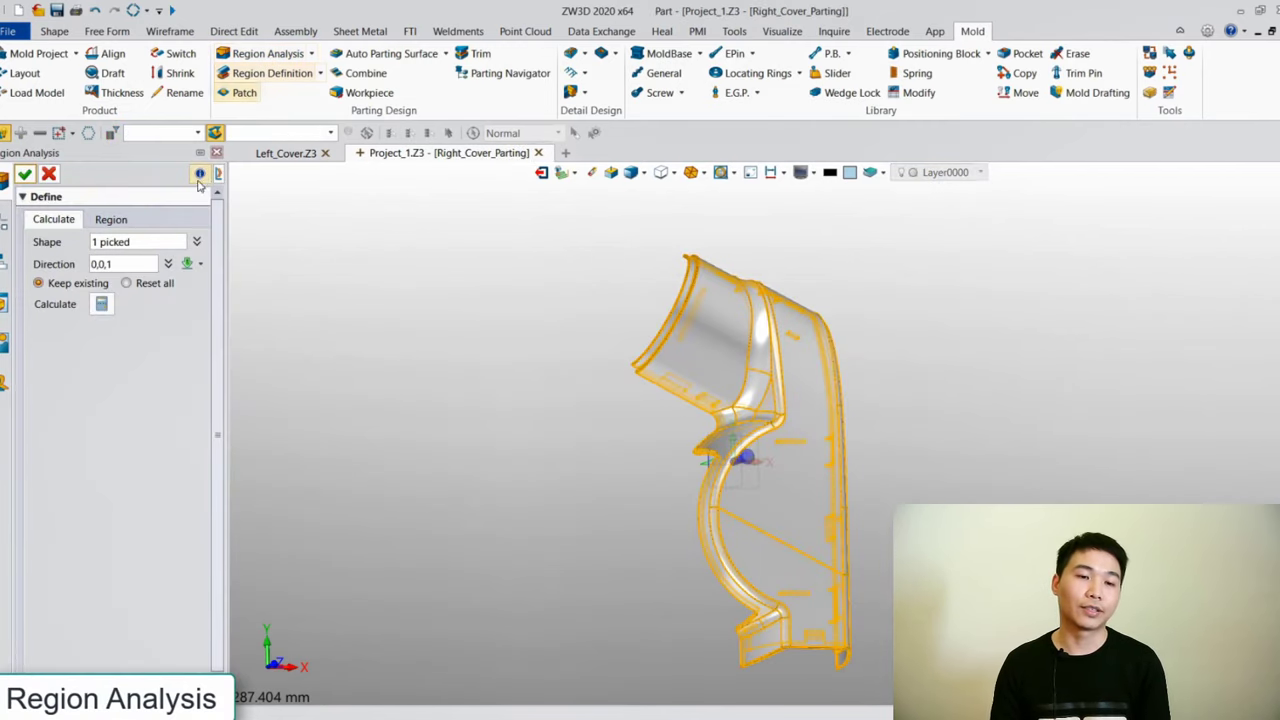
{"action": "left_click", "coordinate": [102, 305]}
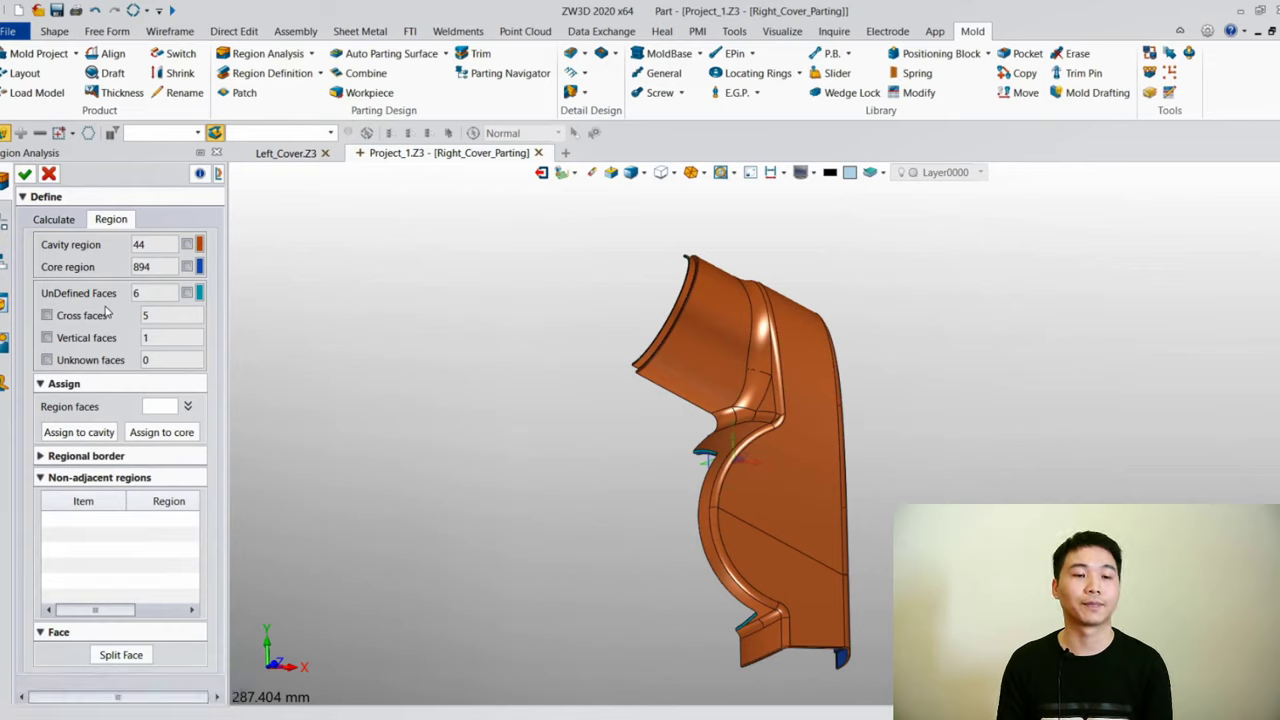
Select the undefined cross faces of Right_Cover and assign them to the core region
{"action": "left_click", "coordinate": [47, 315]}
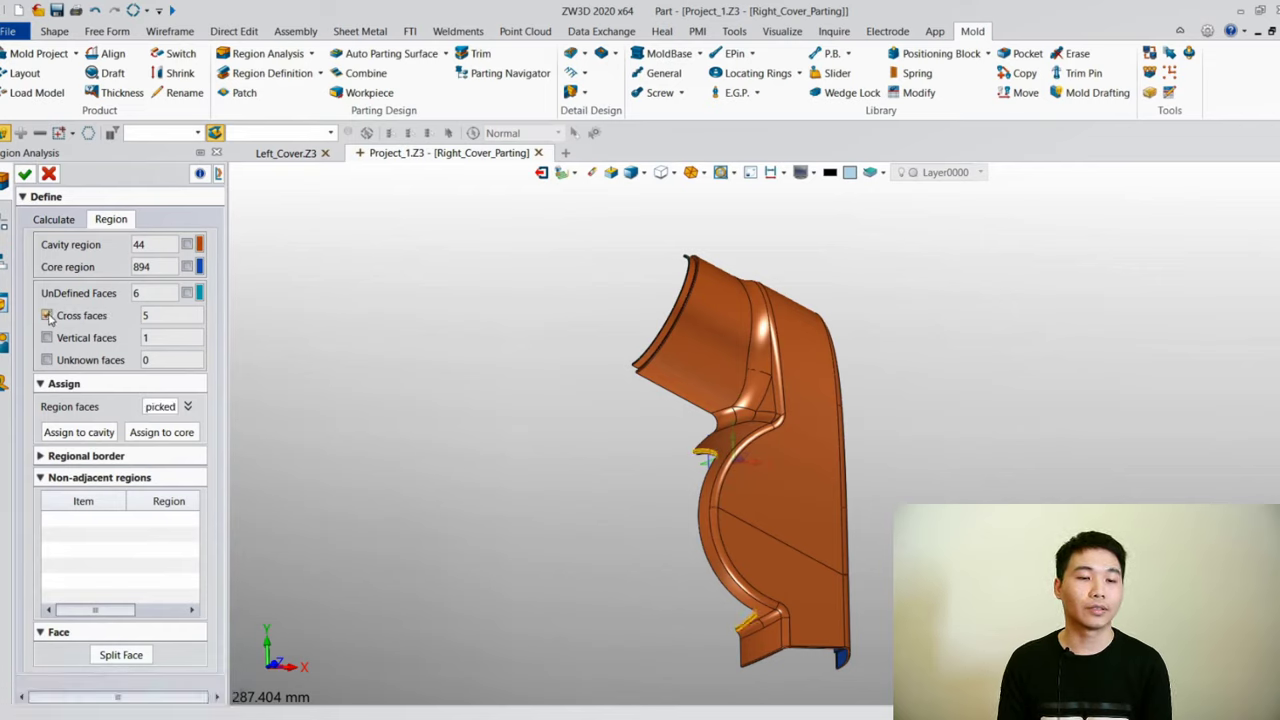
{"action": "scroll", "coordinate": [704, 646], "scroll_direction": "up", "scroll_amount": 5}
{"action": "middle_click_drag", "start_coordinate": [704, 646], "coordinate": [788, 675]}
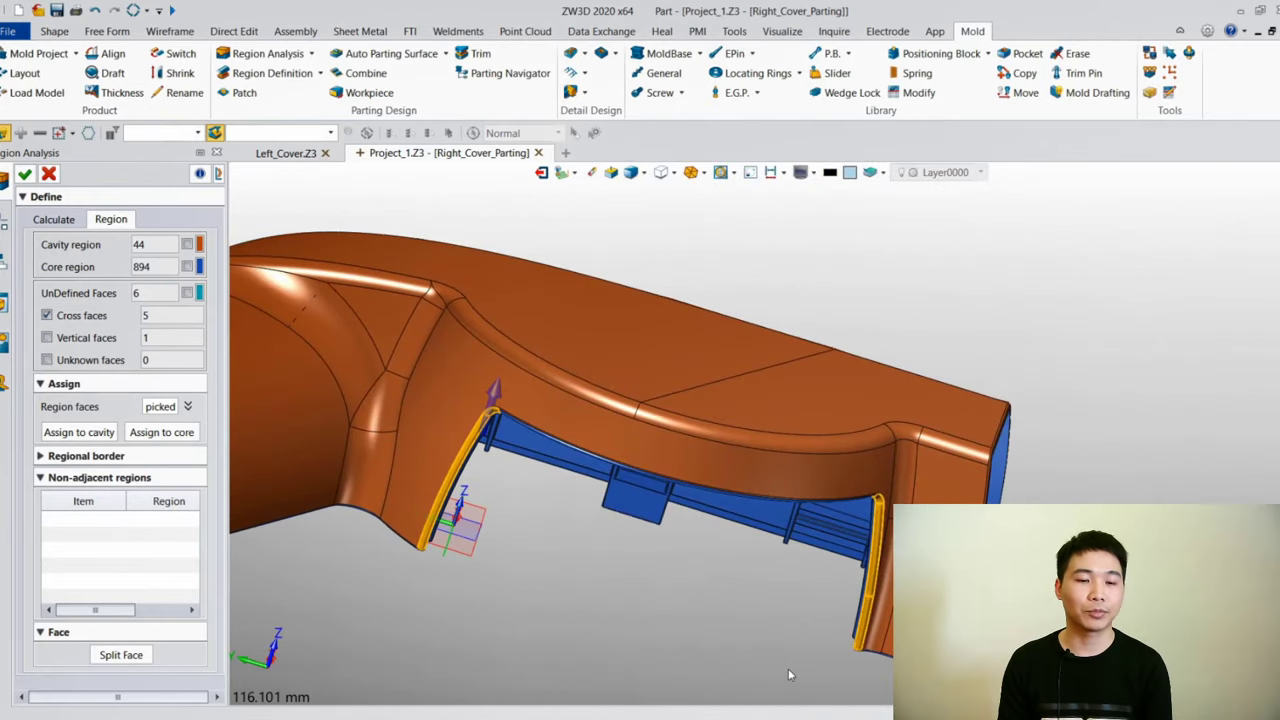
{"action": "left_click", "coordinate": [173, 436]}
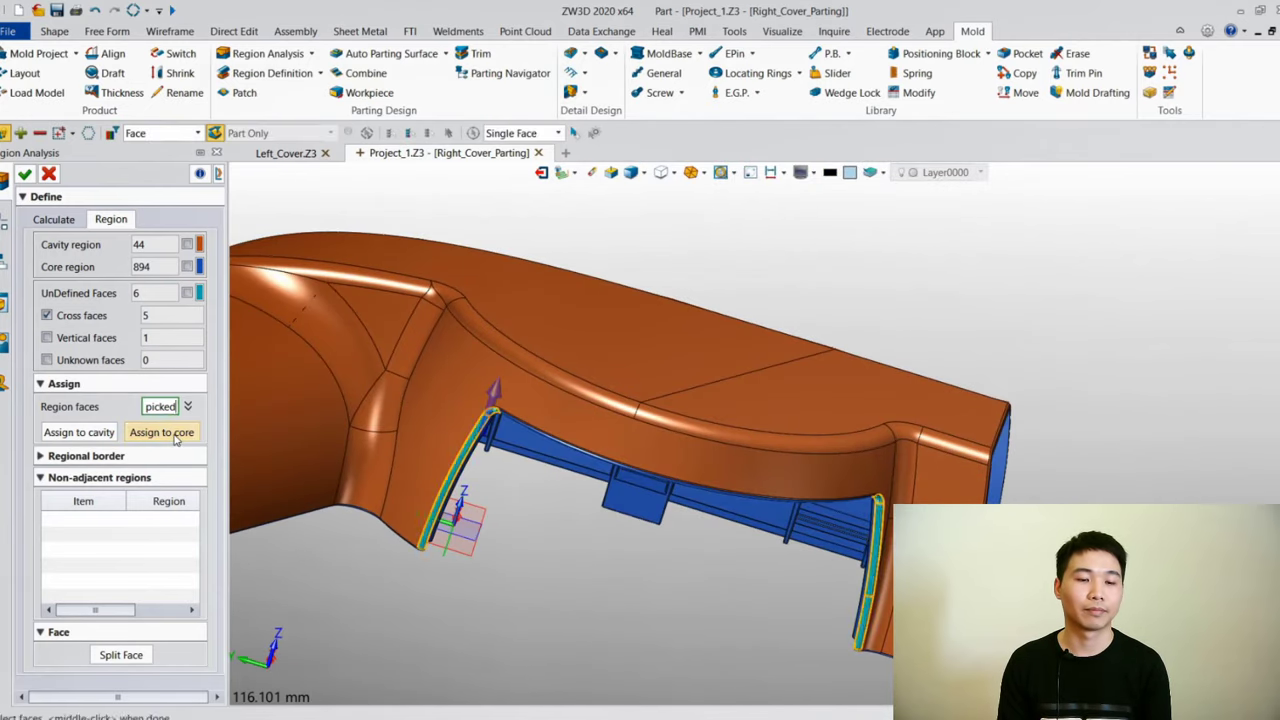
Select the remaining undefined vertical face on the tubular end and assign it to the cavity region
{"action": "left_click", "coordinate": [47, 338]}
{"action": "middle_click_drag", "start_coordinate": [392, 585], "coordinate": [624, 567]}
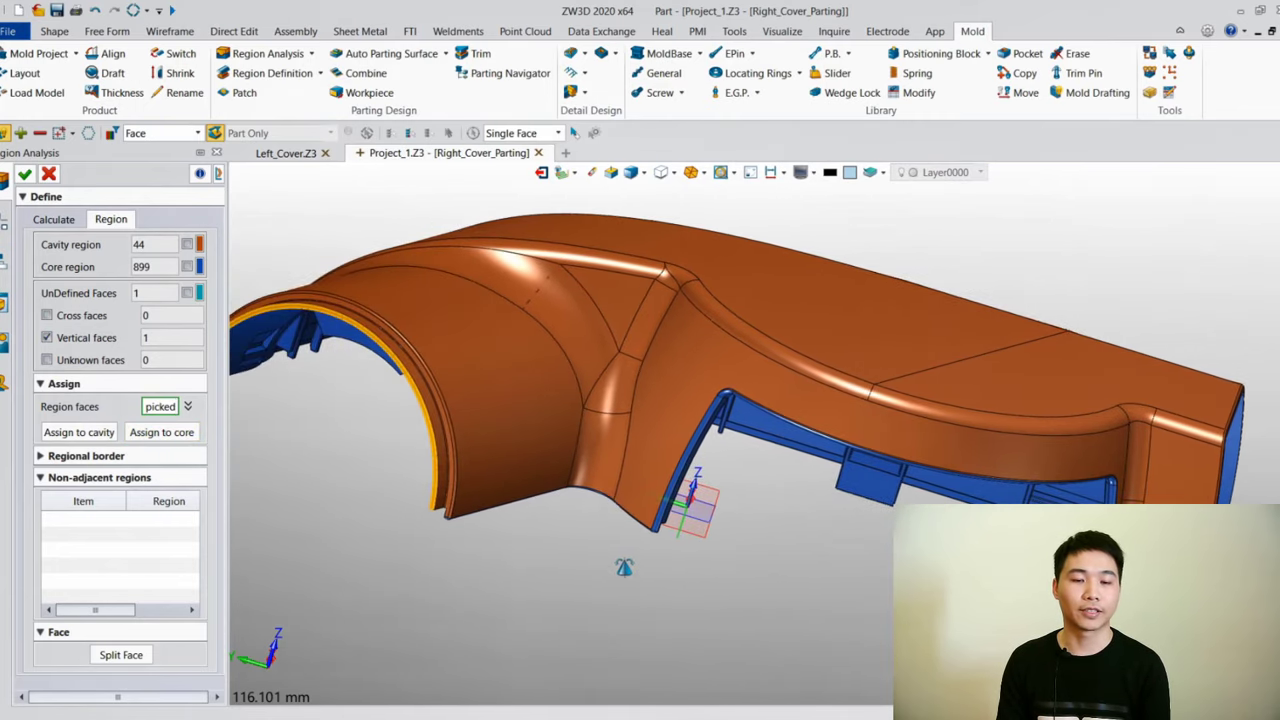
{"action": "left_click", "coordinate": [105, 436]}
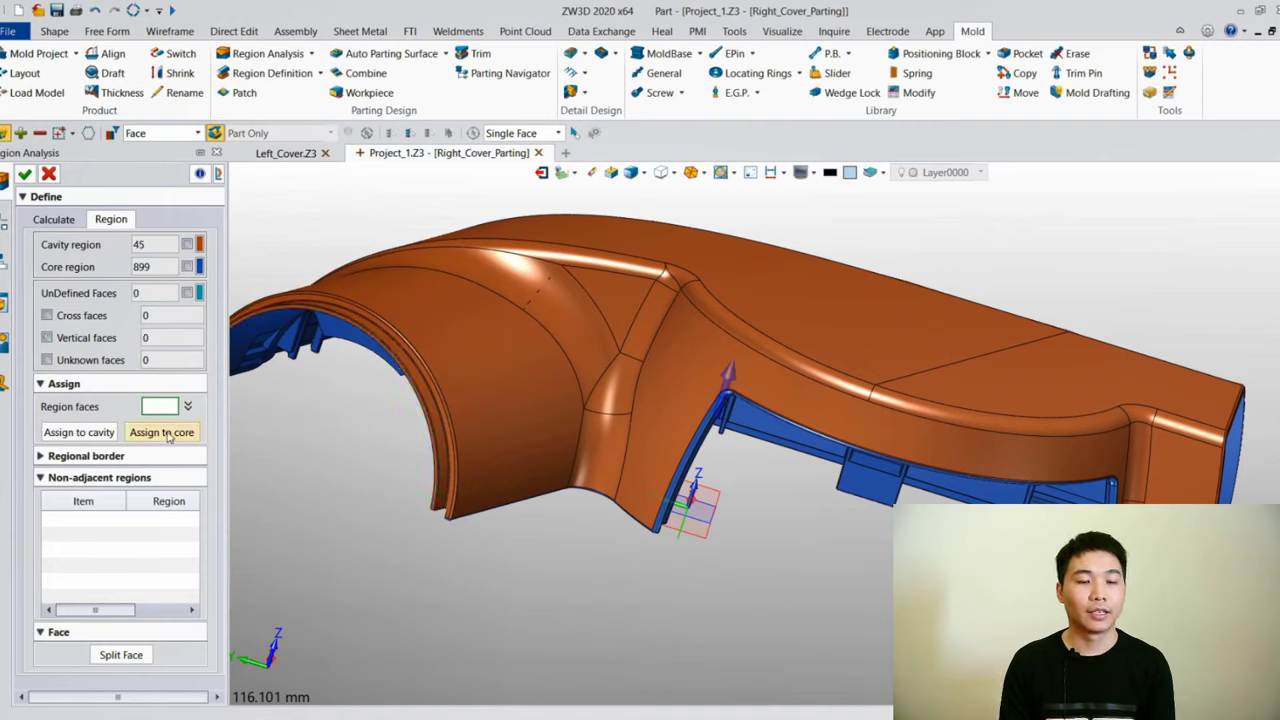
Try assigning the protruding clip's face to the cavity, then reassign non-adjacent region cavity_region_2 to the core
{"action": "left_click", "coordinate": [870, 488]}
{"action": "left_click", "coordinate": [870, 488]}
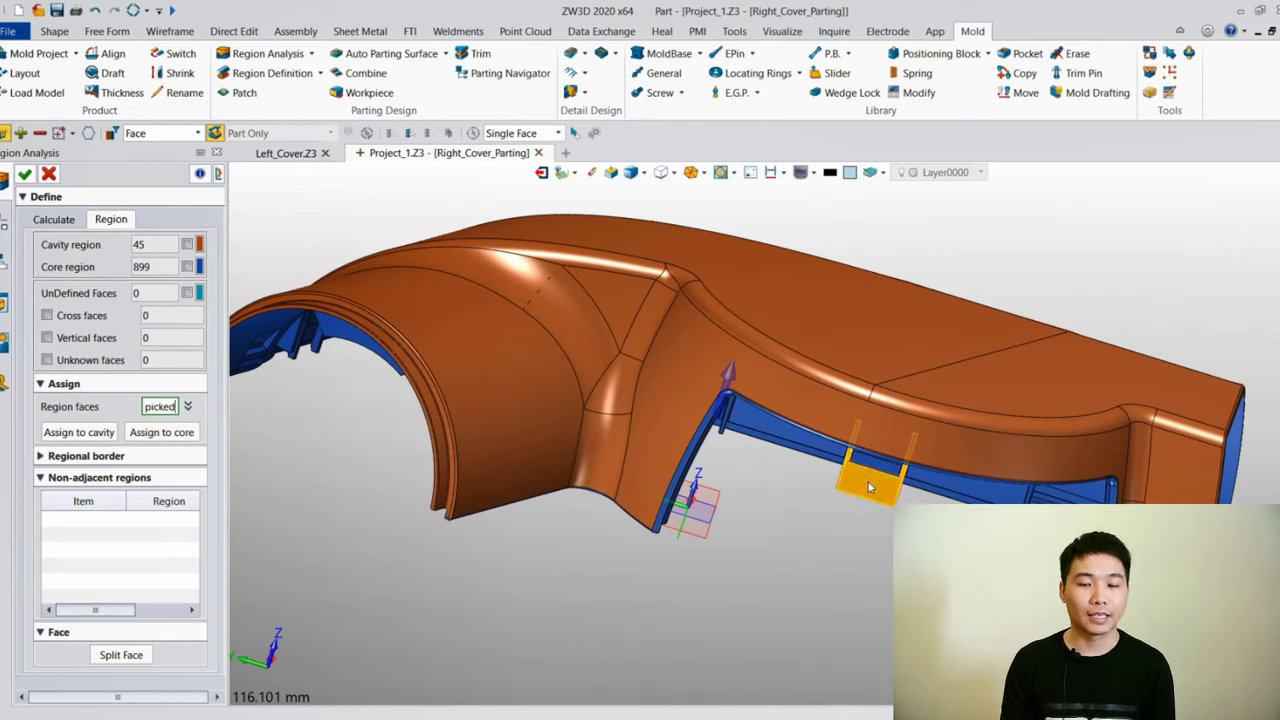
{"action": "left_click", "coordinate": [90, 438]}
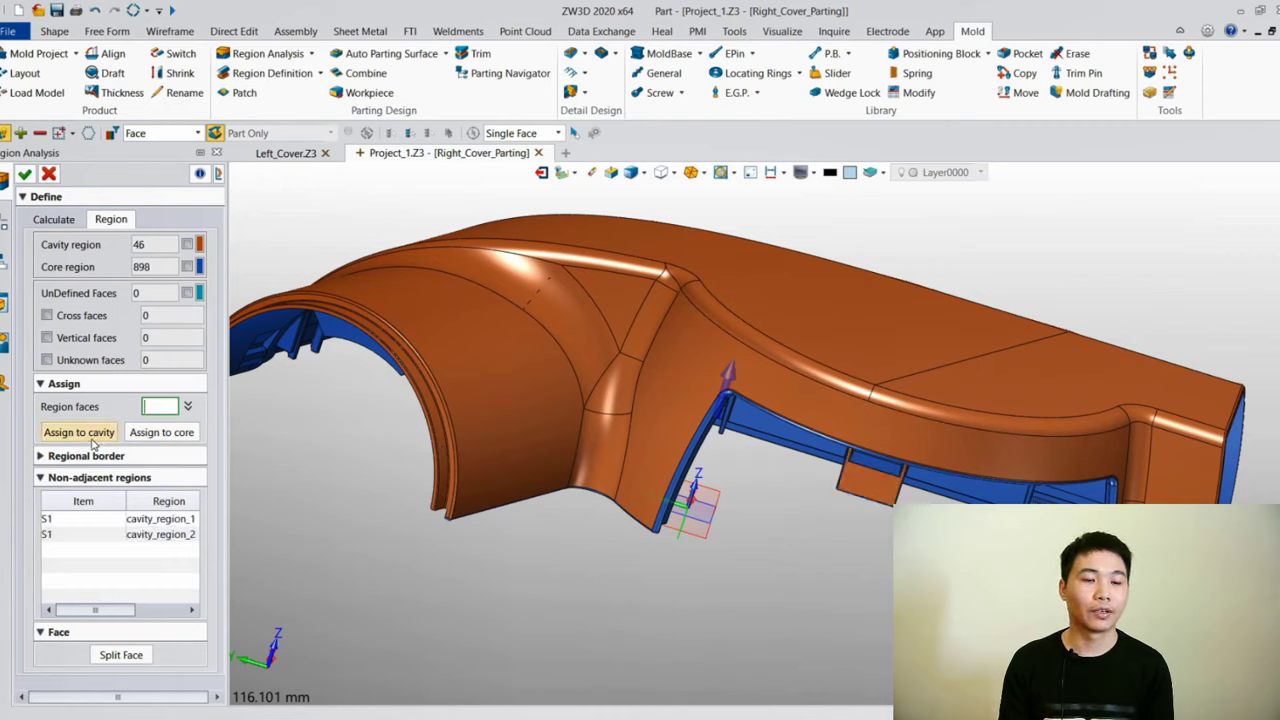
{"action": "left_click", "coordinate": [88, 535]}
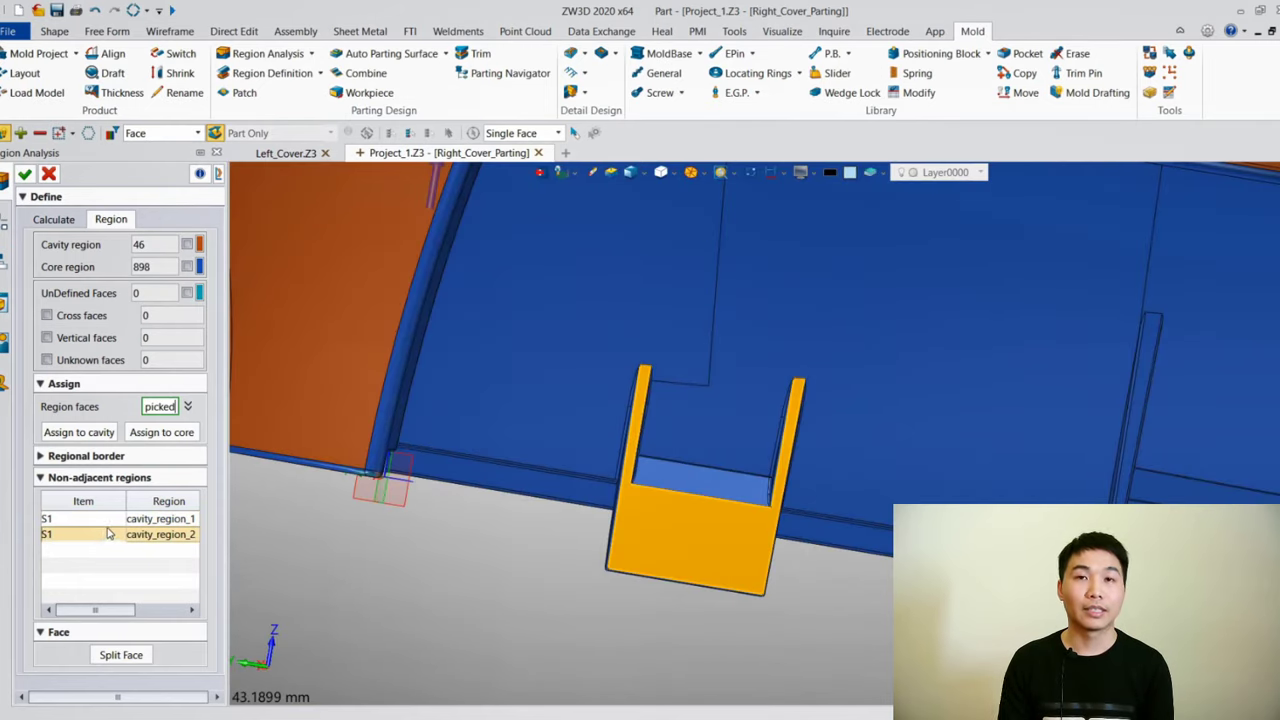
{"action": "left_click", "coordinate": [164, 436]}
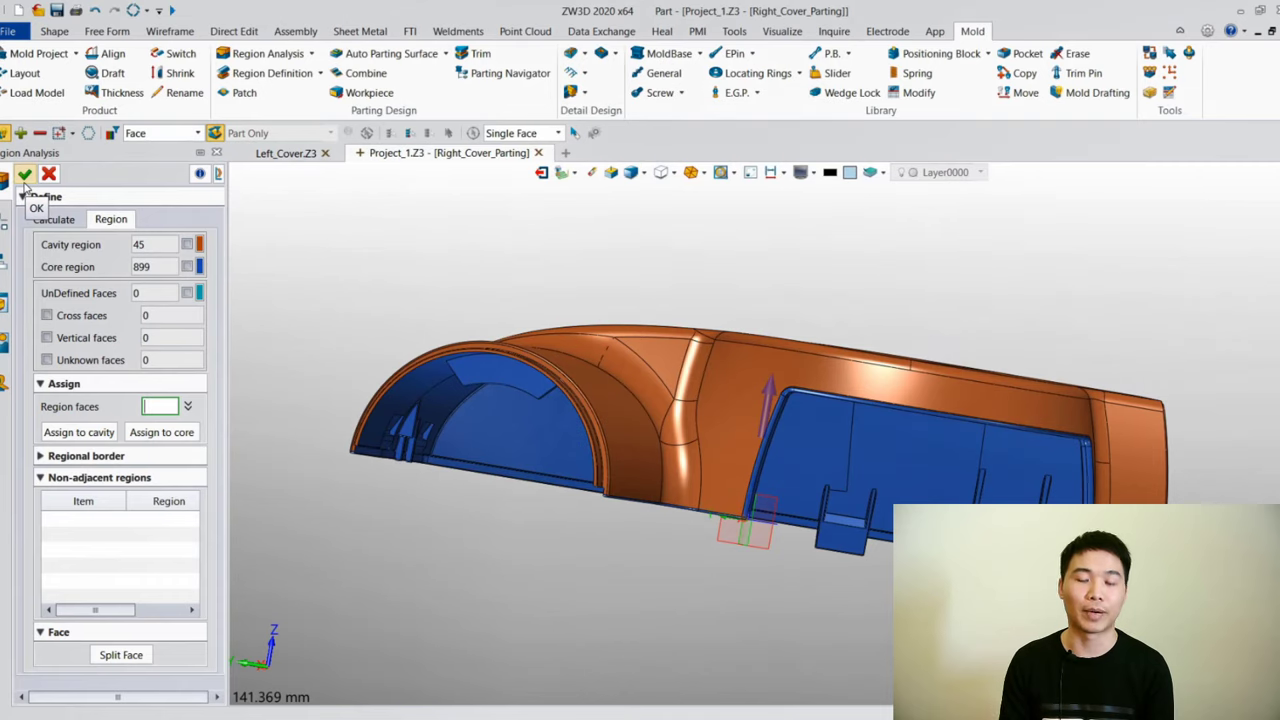
Accept the region analysis and run Region Definition on Right_Cover to create the regions and parting lines
{"action": "left_click", "coordinate": [25, 178]}
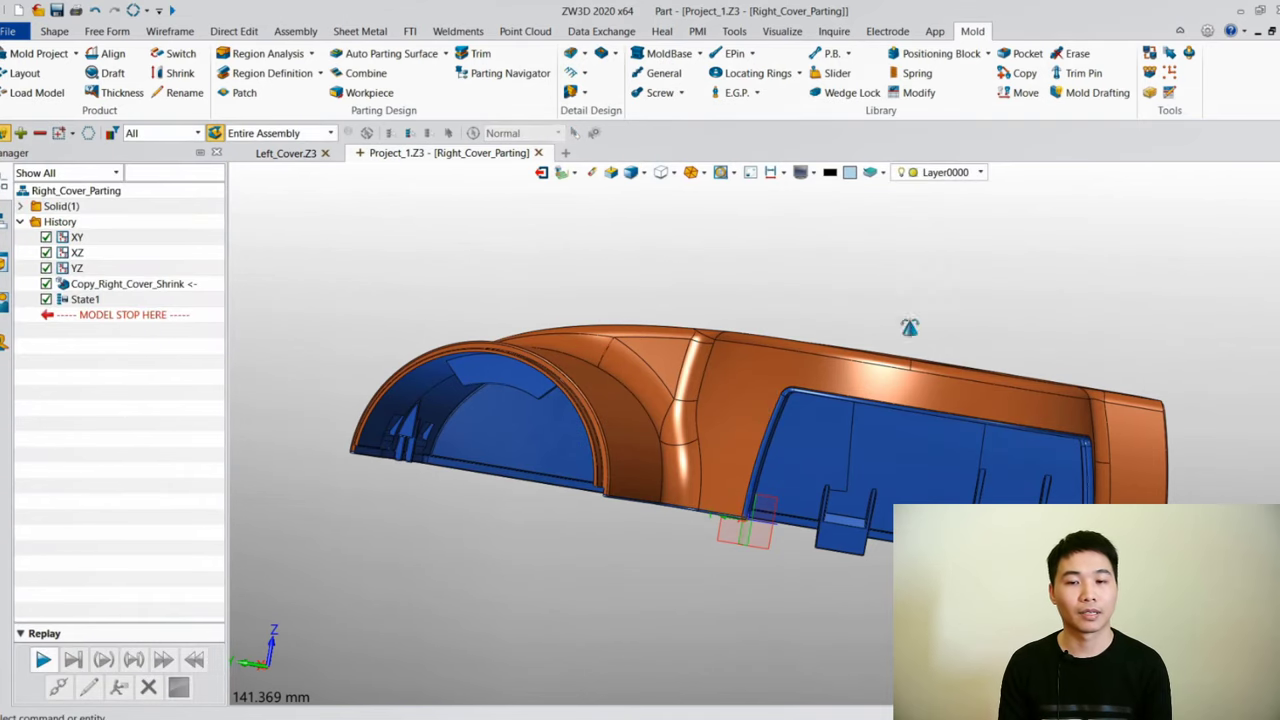
{"action": "middle_click_drag", "start_coordinate": [909, 327], "coordinate": [840, 362]}
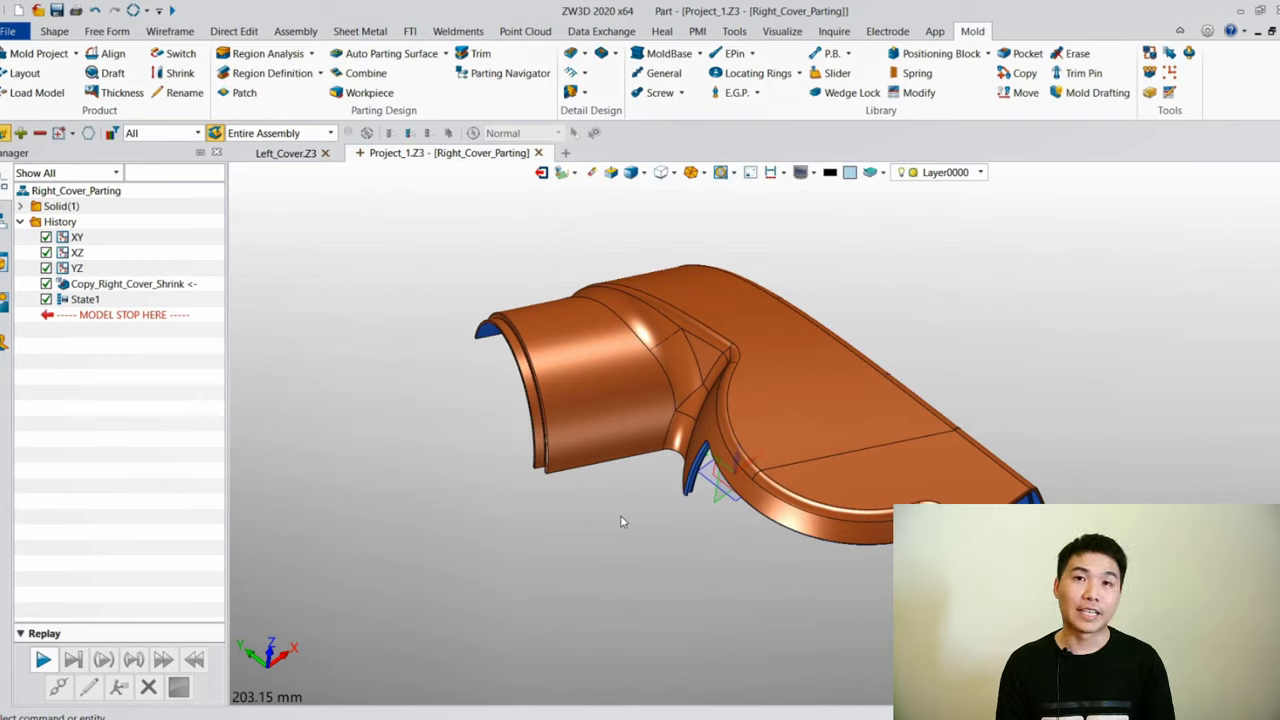
{"action": "left_click", "coordinate": [271, 76]}
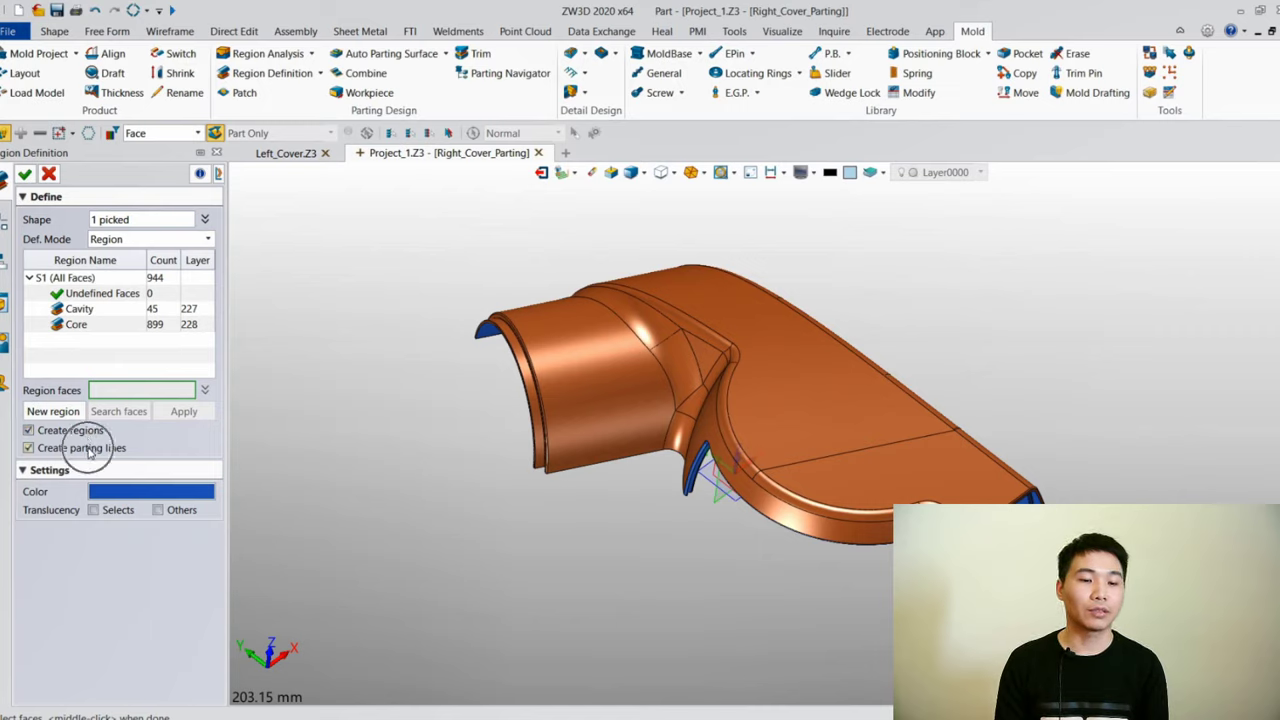
{"action": "left_click", "coordinate": [24, 175]}
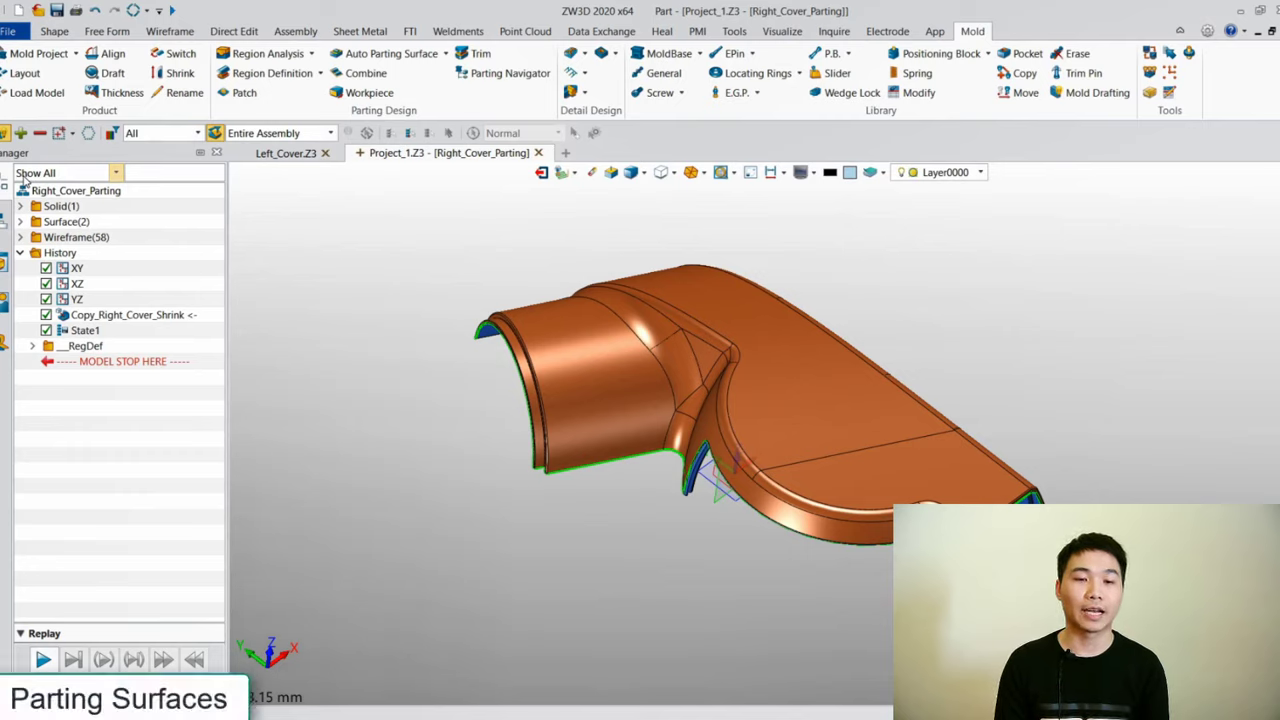
Create an automatic parting surface from the outer parting lines of Right_Cover with a distance of 100 mm
{"action": "left_click", "coordinate": [388, 54]}
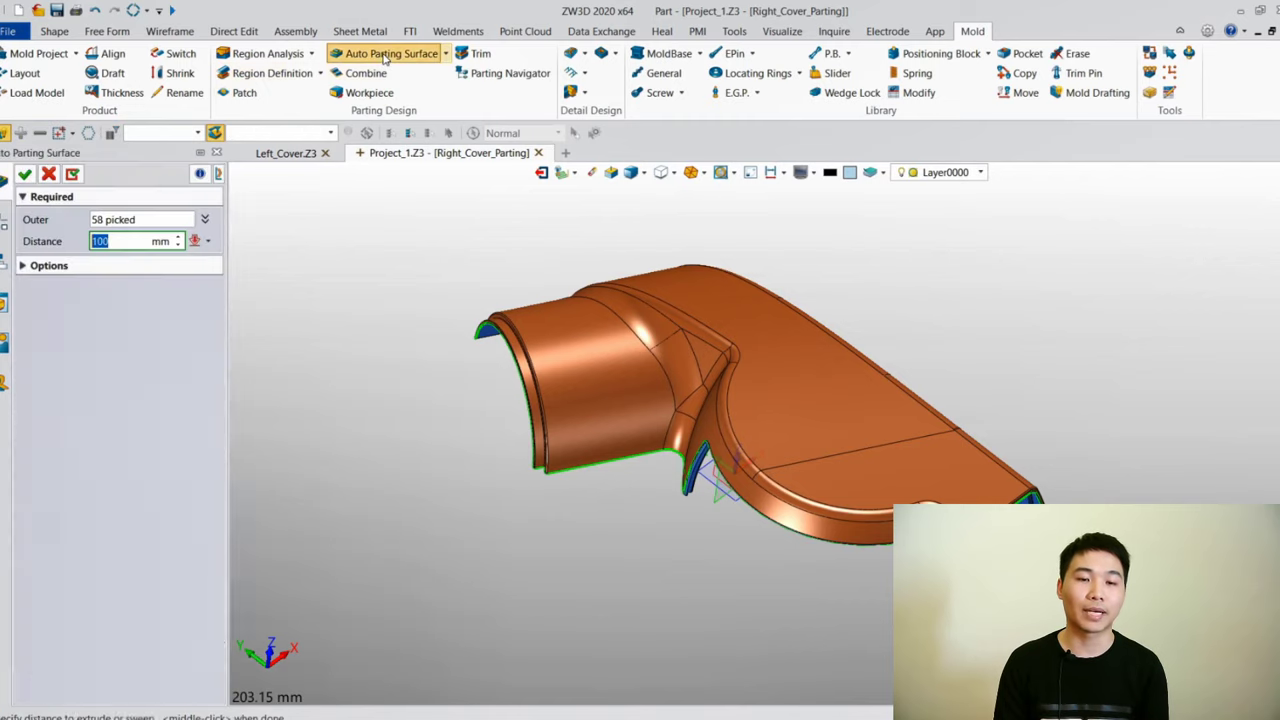
{"action": "key", "text": "ctrl+a"}
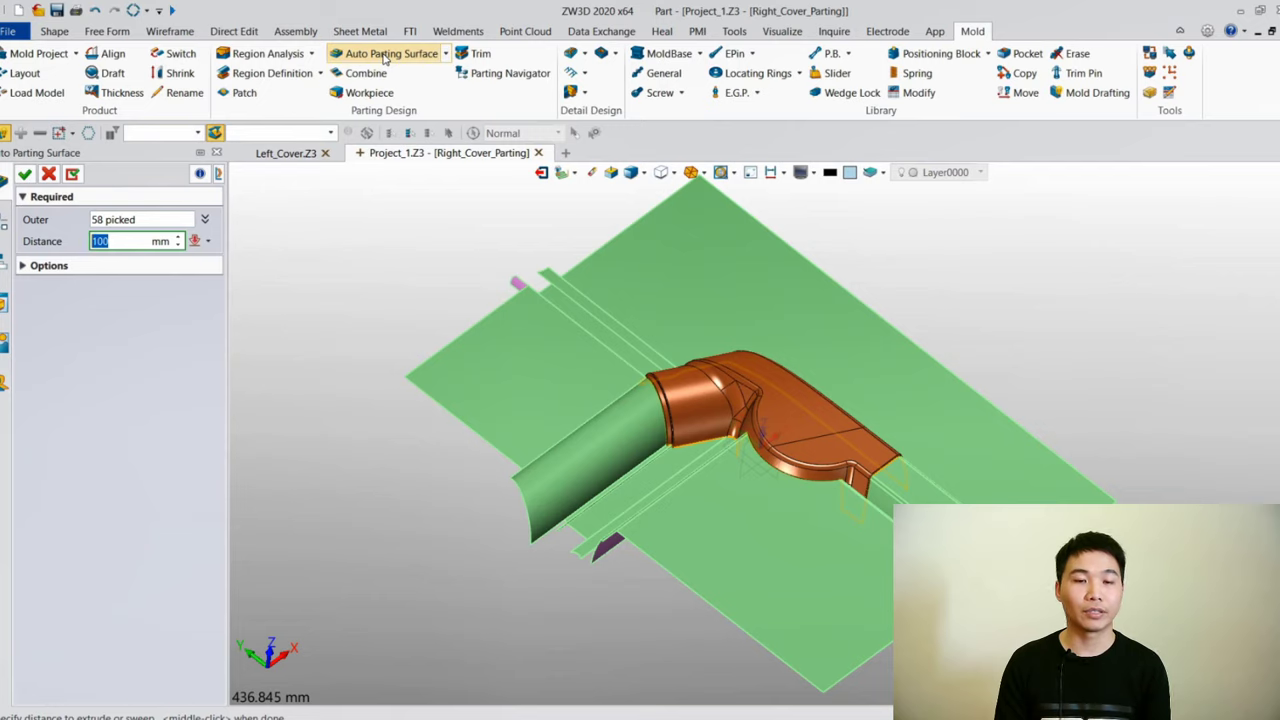
{"action": "left_click", "coordinate": [25, 174]}
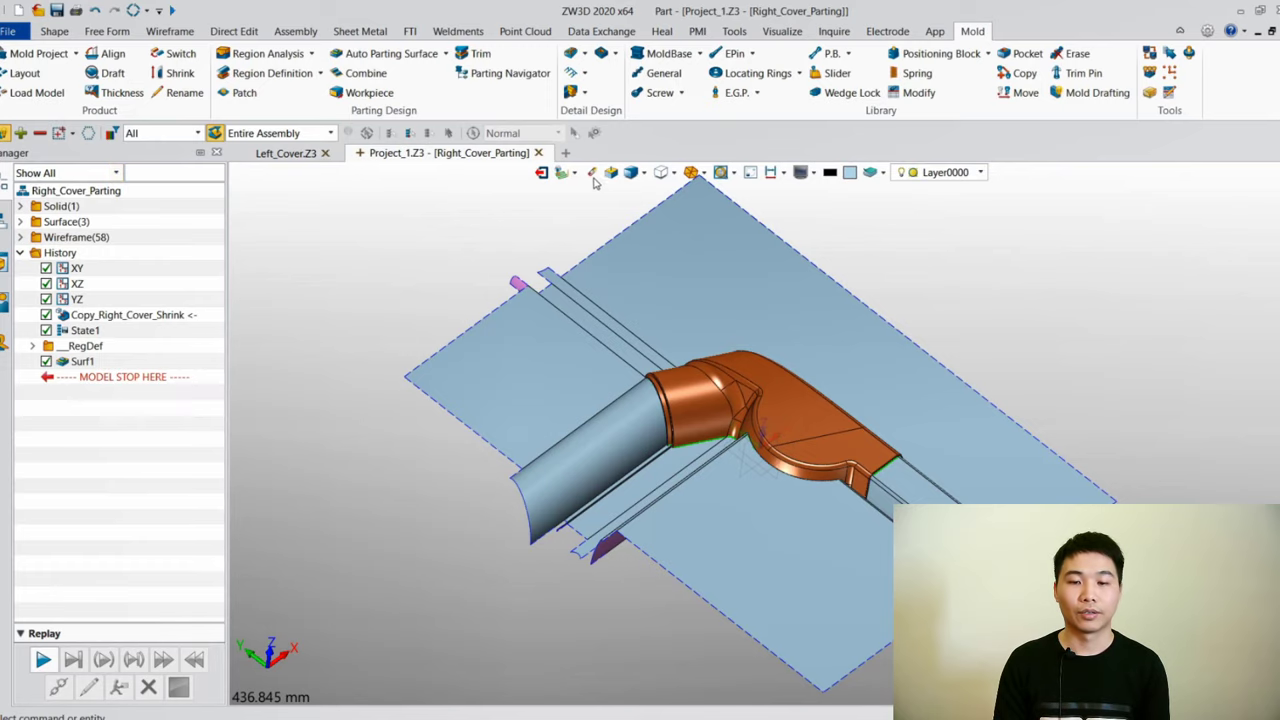
Erase the curved parting face extending from the tubular end and the narrow parting faces adjoining it on both sides
{"action": "key", "text": "Delete"}
{"action": "scroll", "coordinate": [655, 448], "scroll_direction": "up", "scroll_amount": 5}
{"action": "scroll", "coordinate": [655, 448], "scroll_direction": "up", "scroll_amount": 3}
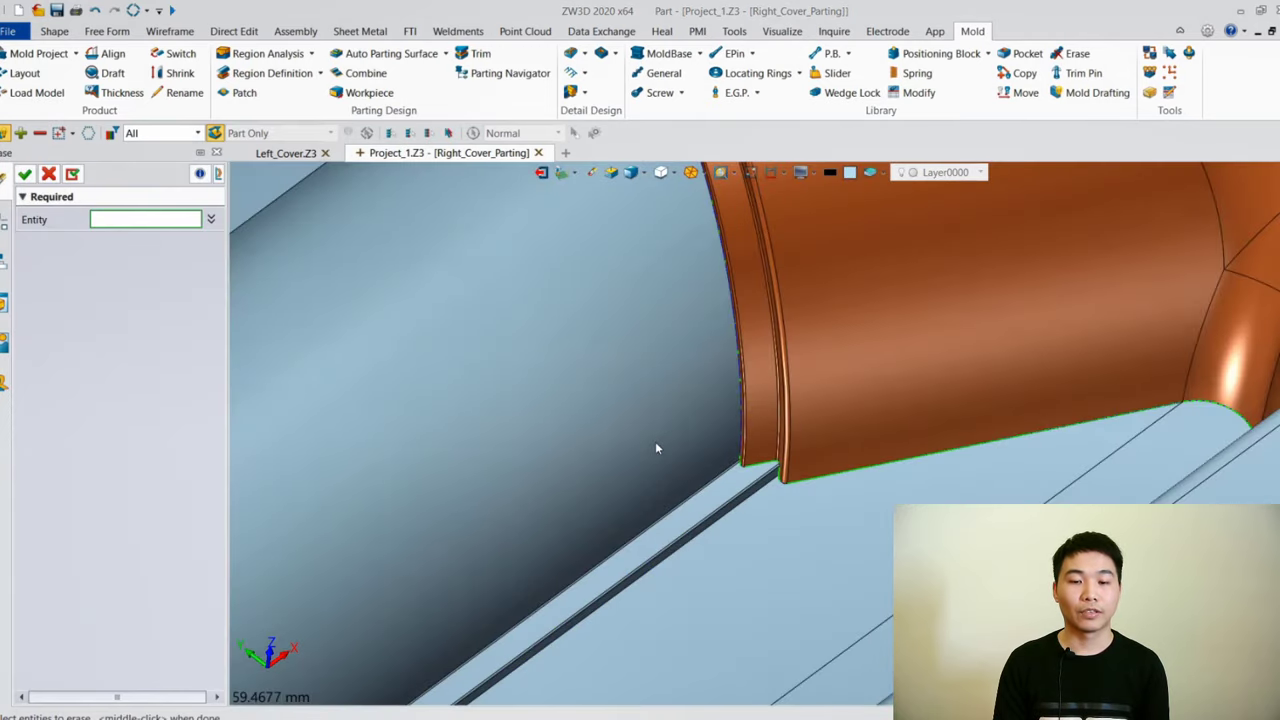
{"action": "left_click", "coordinate": [716, 493]}
{"action": "scroll", "coordinate": [718, 495], "scroll_direction": "up", "scroll_amount": 6}
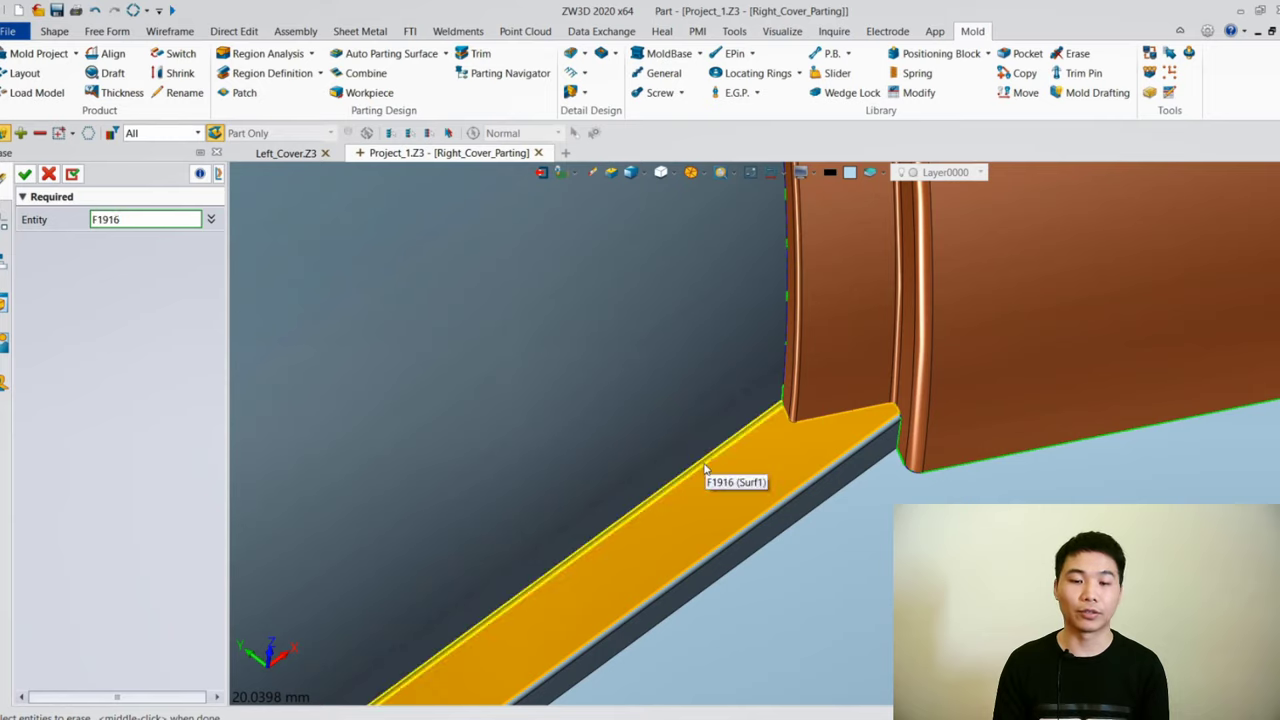
{"action": "left_click", "coordinate": [688, 451]}
{"action": "scroll", "coordinate": [688, 451], "scroll_direction": "down", "scroll_amount": 5}
{"action": "right_click_drag", "start_coordinate": [688, 451], "coordinate": [700, 629]}
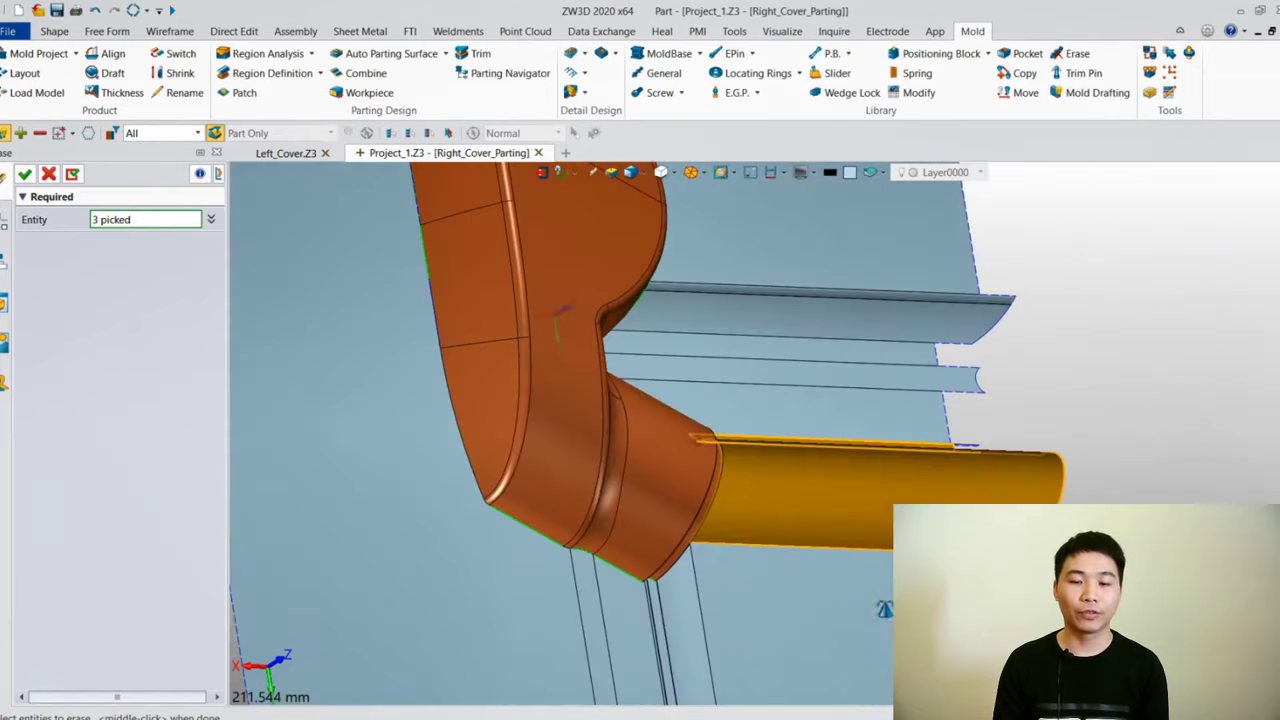
{"action": "scroll", "coordinate": [700, 629], "scroll_direction": "up", "scroll_amount": 4}
{"action": "left_click", "coordinate": [739, 540]}
{"action": "left_click", "coordinate": [617, 493]}
{"action": "left_click", "coordinate": [516, 470]}
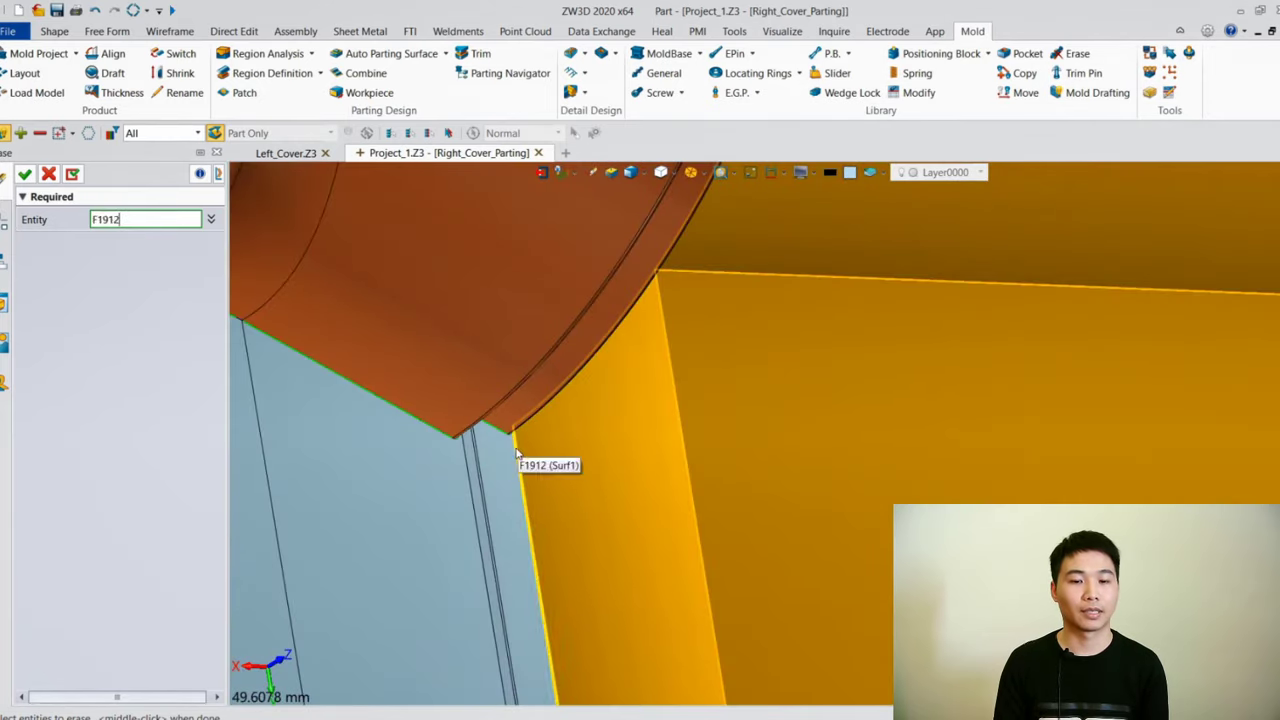
{"action": "left_click", "coordinate": [25, 174]}
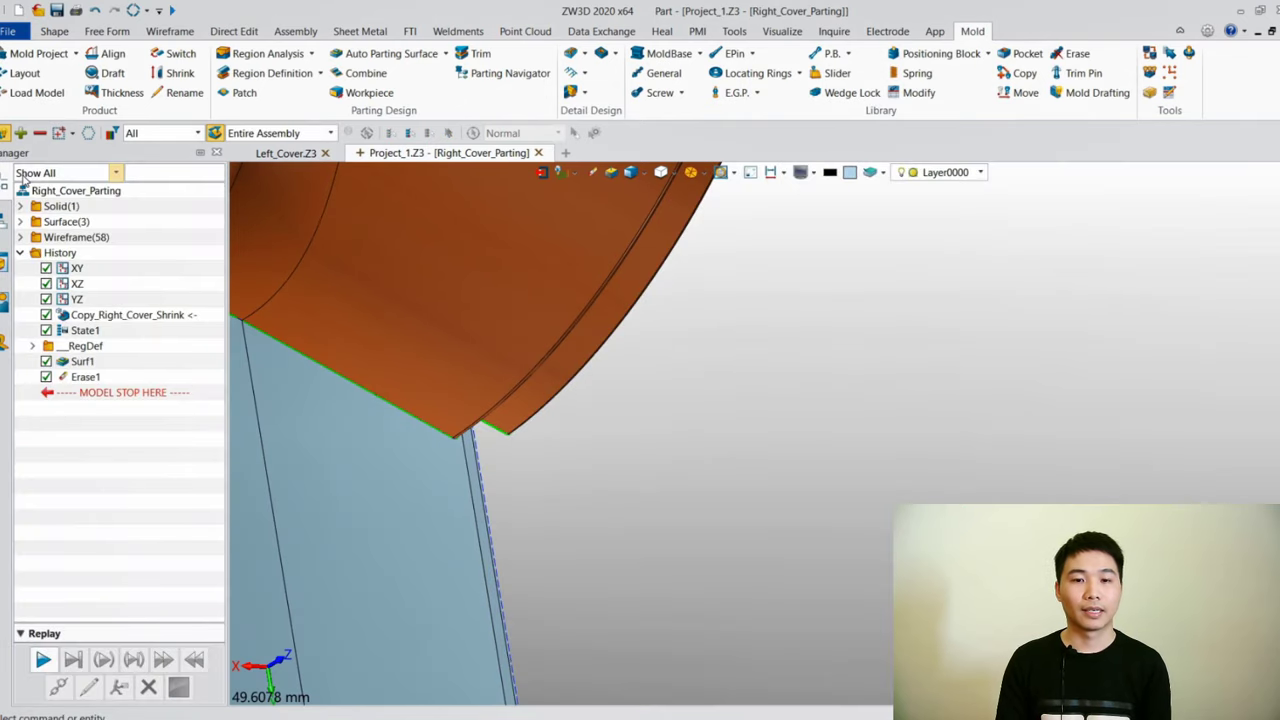
Start a segmented parting surface on Right_Cover's parting lines and add two 100 mm guide lines on one side of the tubular end
{"action": "key", "text": "ctrl+a"}
{"action": "left_click", "coordinate": [445, 53]}
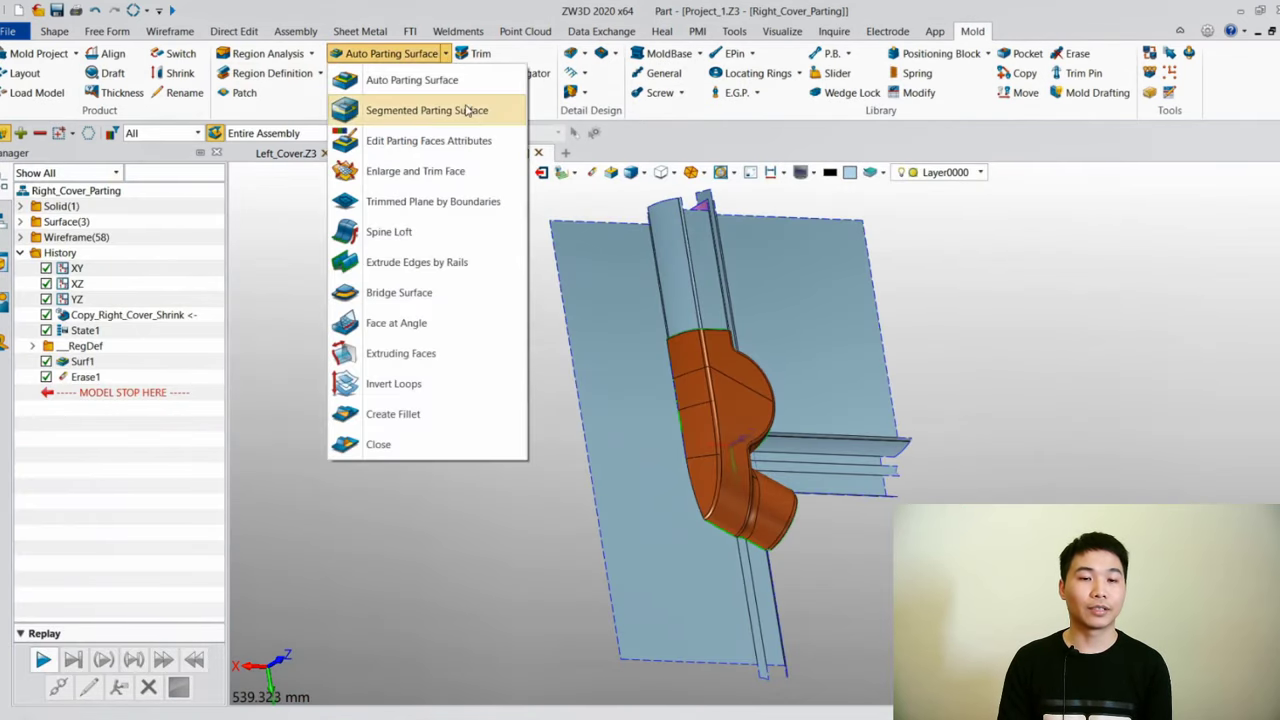
{"action": "left_click", "coordinate": [468, 110]}
{"action": "middle_click_drag", "start_coordinate": [550, 614], "coordinate": [526, 603]}
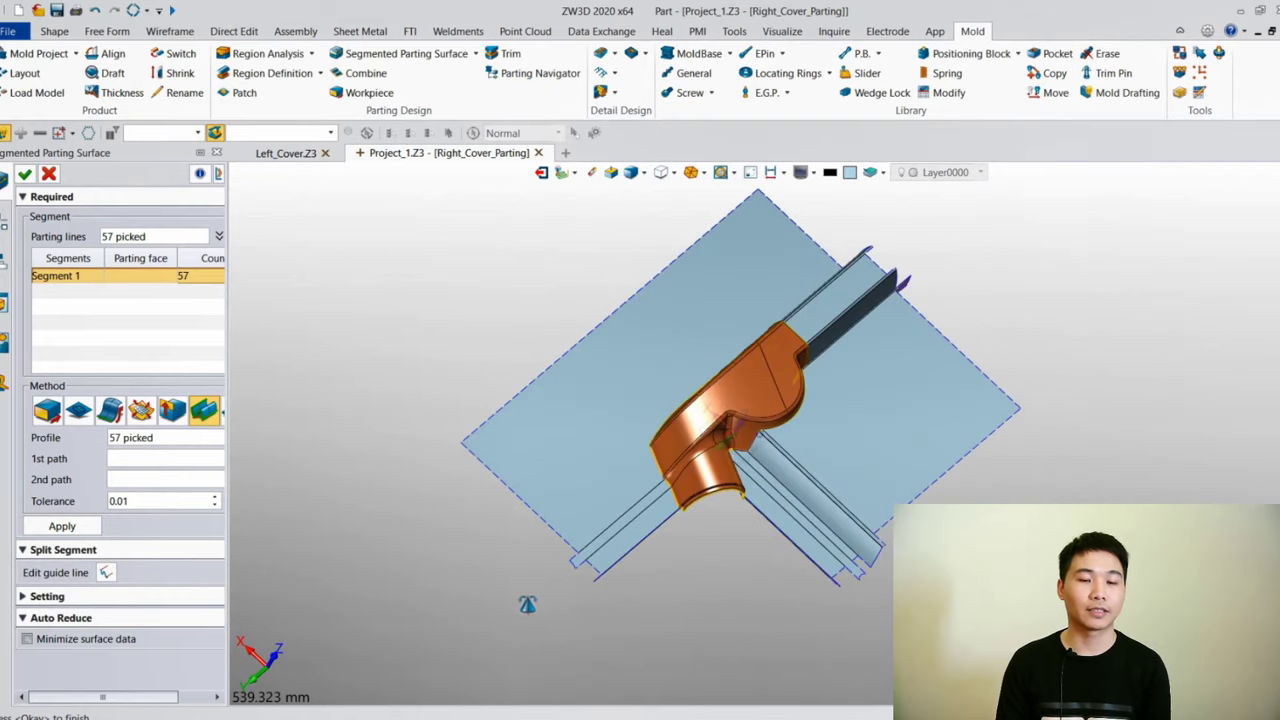
{"action": "scroll", "coordinate": [727, 545], "scroll_direction": "up", "scroll_amount": 5}
{"action": "left_click", "coordinate": [107, 572]}
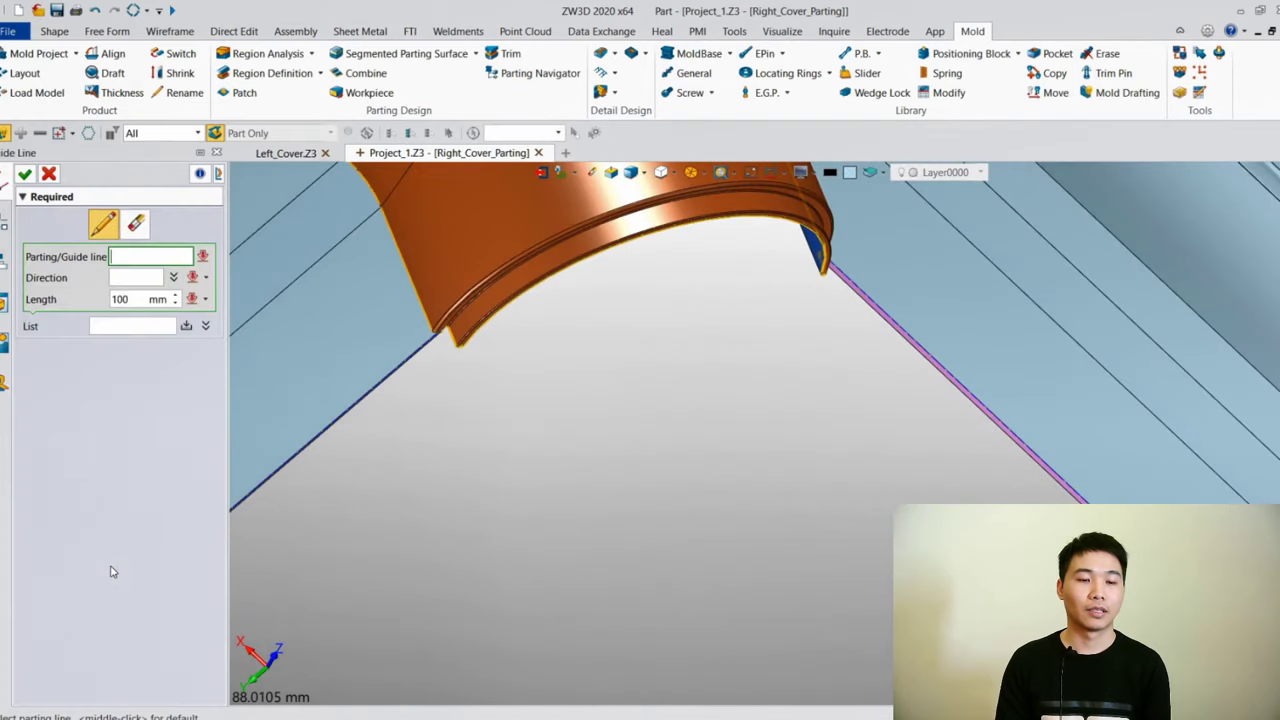
{"action": "scroll", "coordinate": [468, 344], "scroll_direction": "up", "scroll_amount": 6}
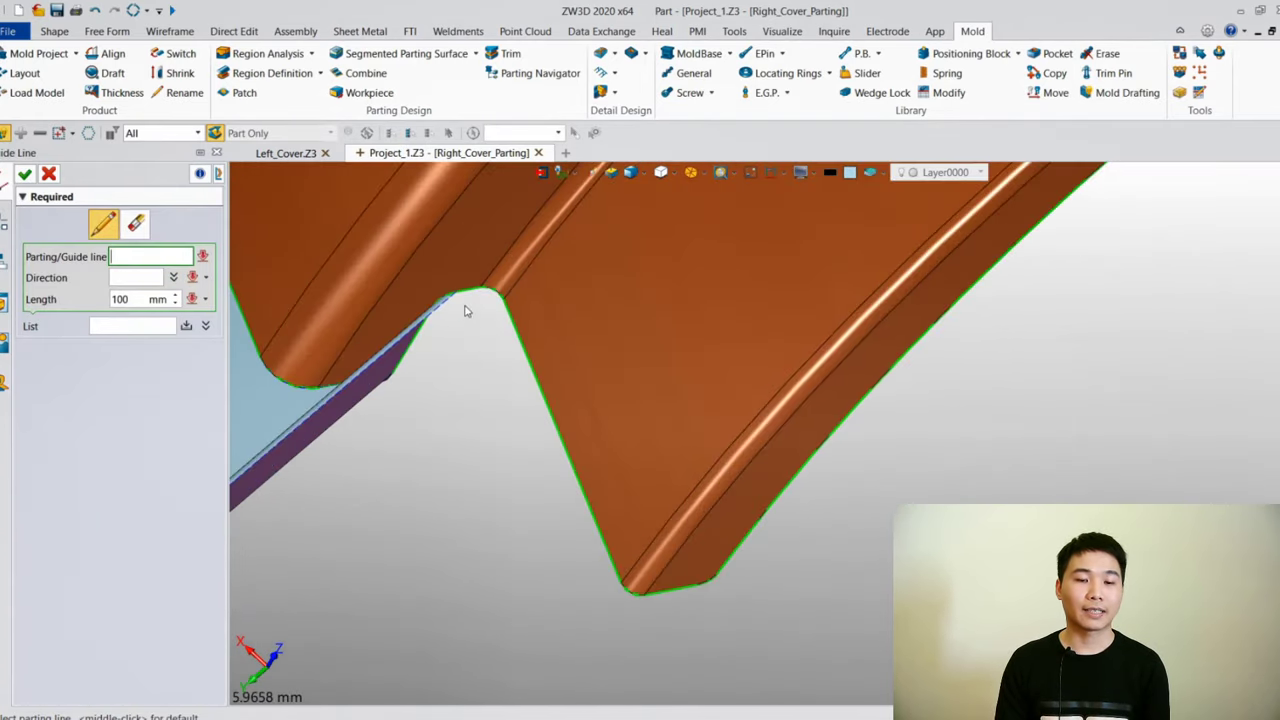
{"action": "left_click", "coordinate": [453, 304]}
{"action": "middle_click", "coordinate": [453, 304]}
{"action": "middle_click", "coordinate": [453, 304]}
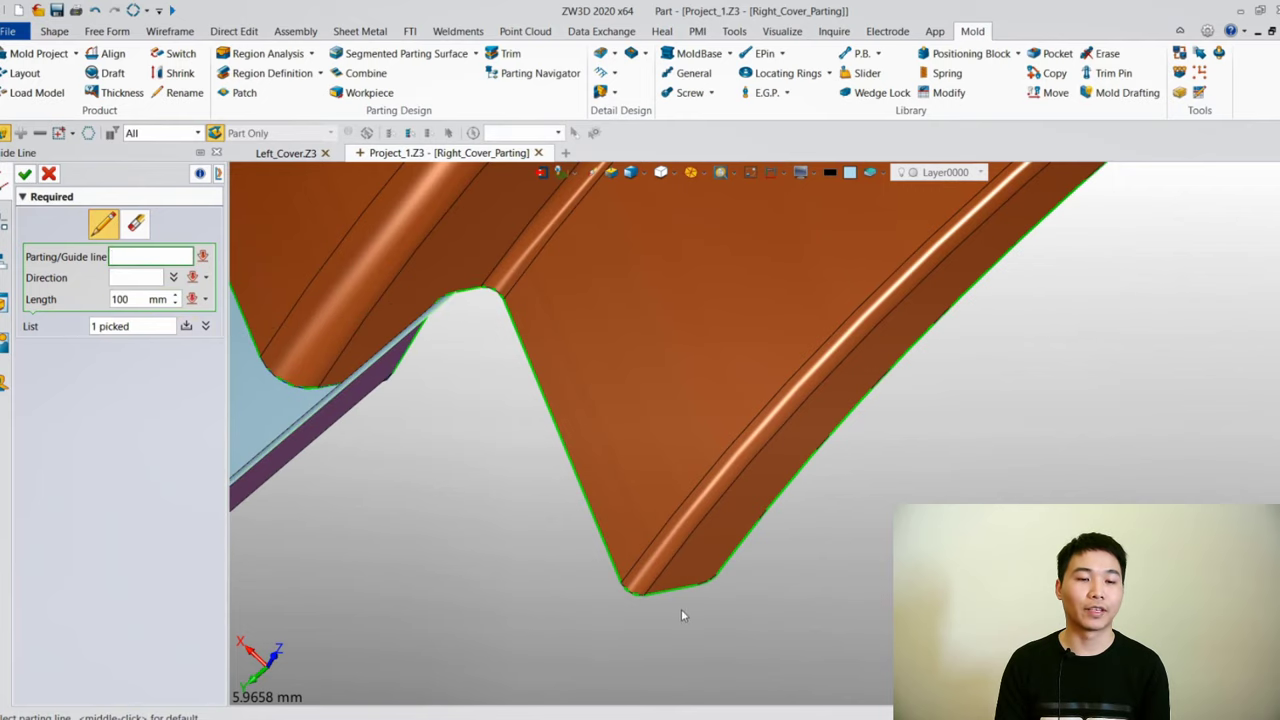
{"action": "left_click", "coordinate": [697, 596]}
{"action": "middle_click", "coordinate": [697, 596]}
{"action": "middle_click", "coordinate": [471, 420]}
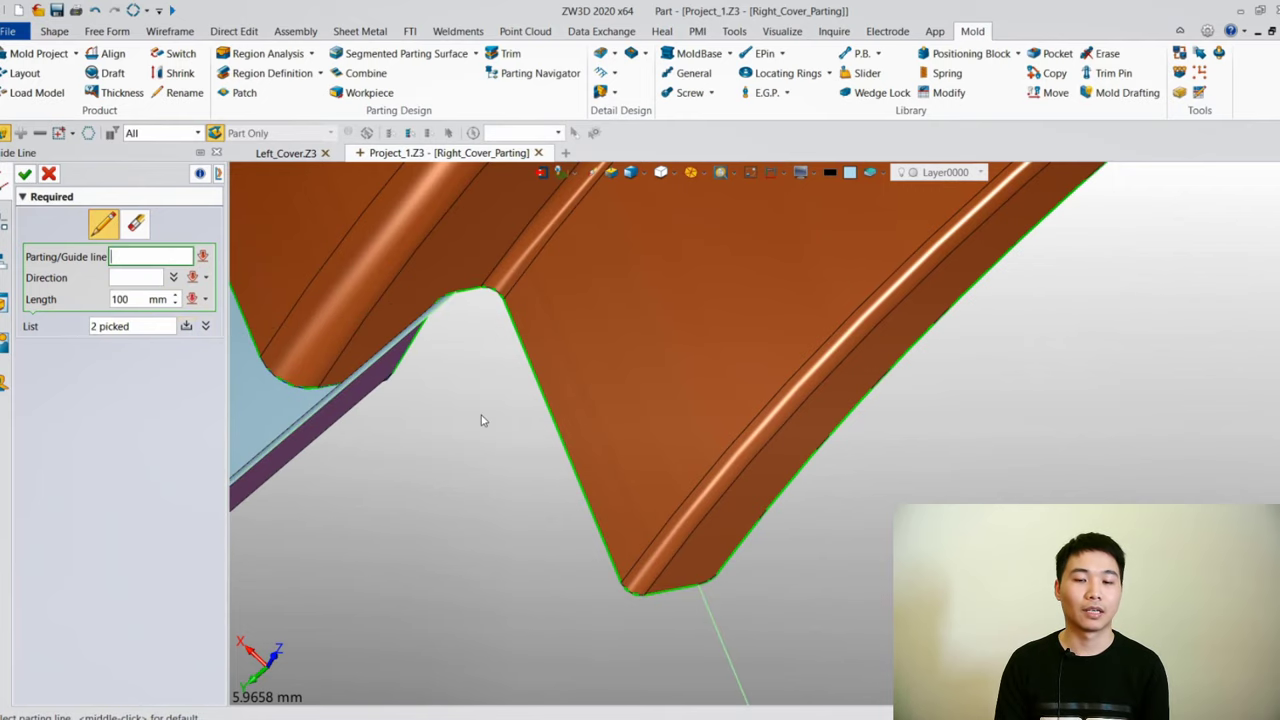
Add two more 100 mm guide lines on the opposite side of the tubular end and accept the segment split
{"action": "left_click", "coordinate": [481, 415]}
{"action": "scroll", "coordinate": [481, 415], "scroll_direction": "down", "scroll_amount": 2}
{"action": "scroll", "coordinate": [671, 404], "scroll_direction": "up", "scroll_amount": 9}
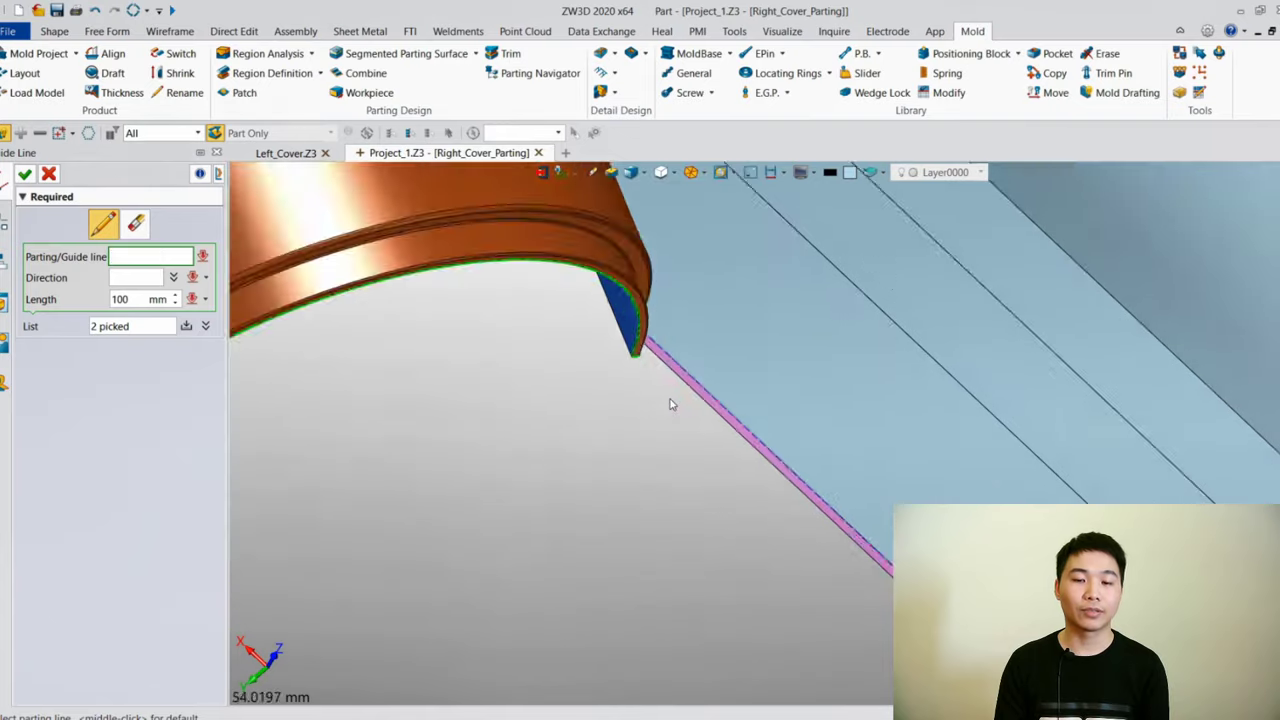
{"action": "left_click", "coordinate": [557, 272]}
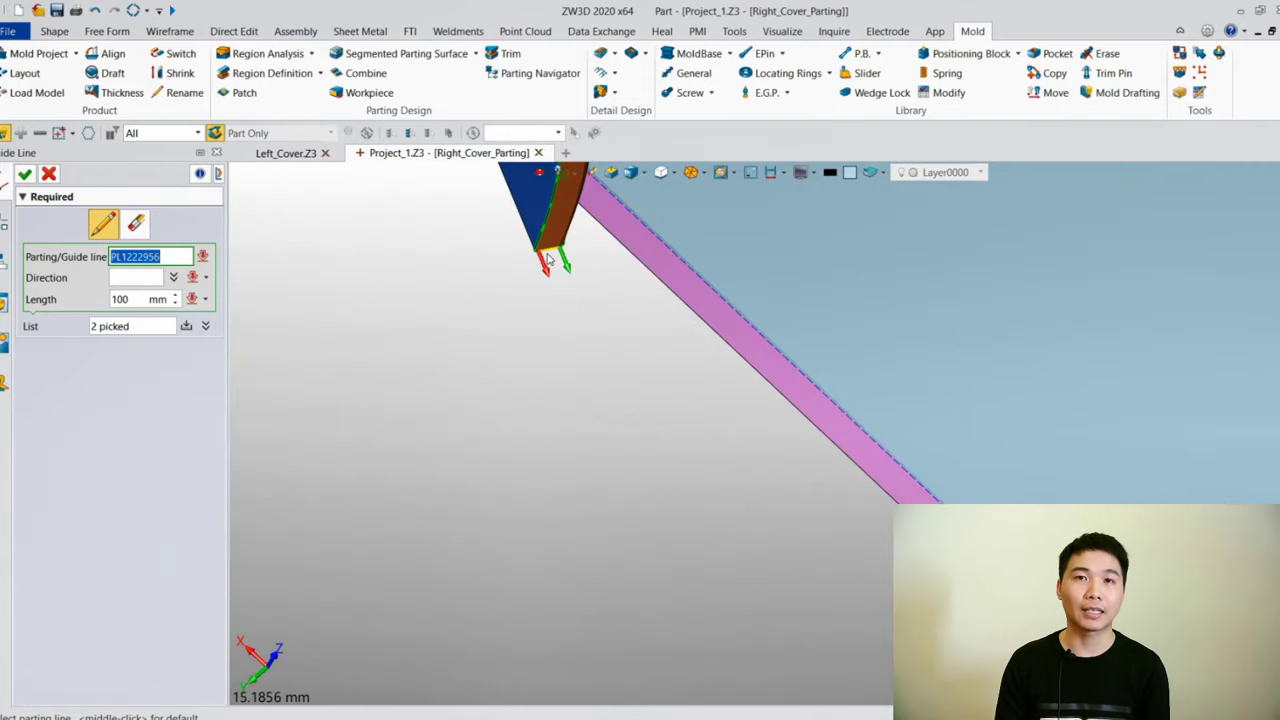
{"action": "middle_click", "coordinate": [387, 302]}
{"action": "middle_click", "coordinate": [192, 328]}
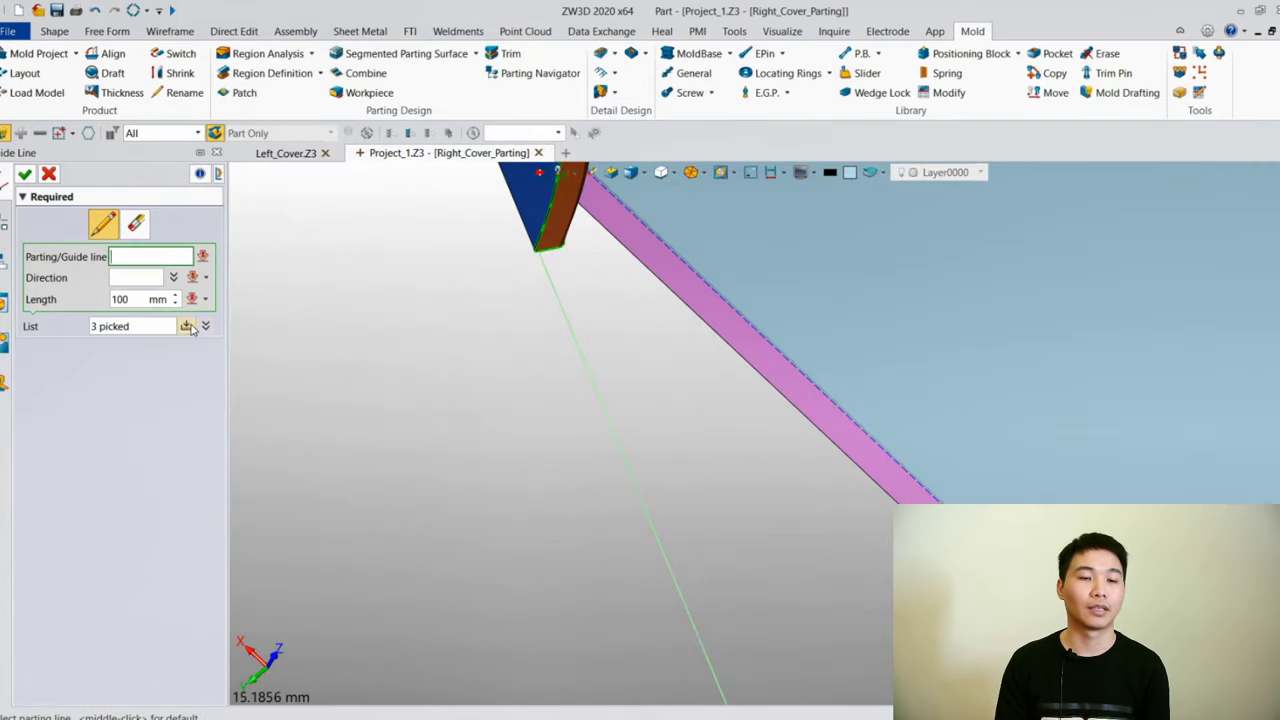
{"action": "middle_click_drag", "start_coordinate": [691, 338], "coordinate": [648, 522]}
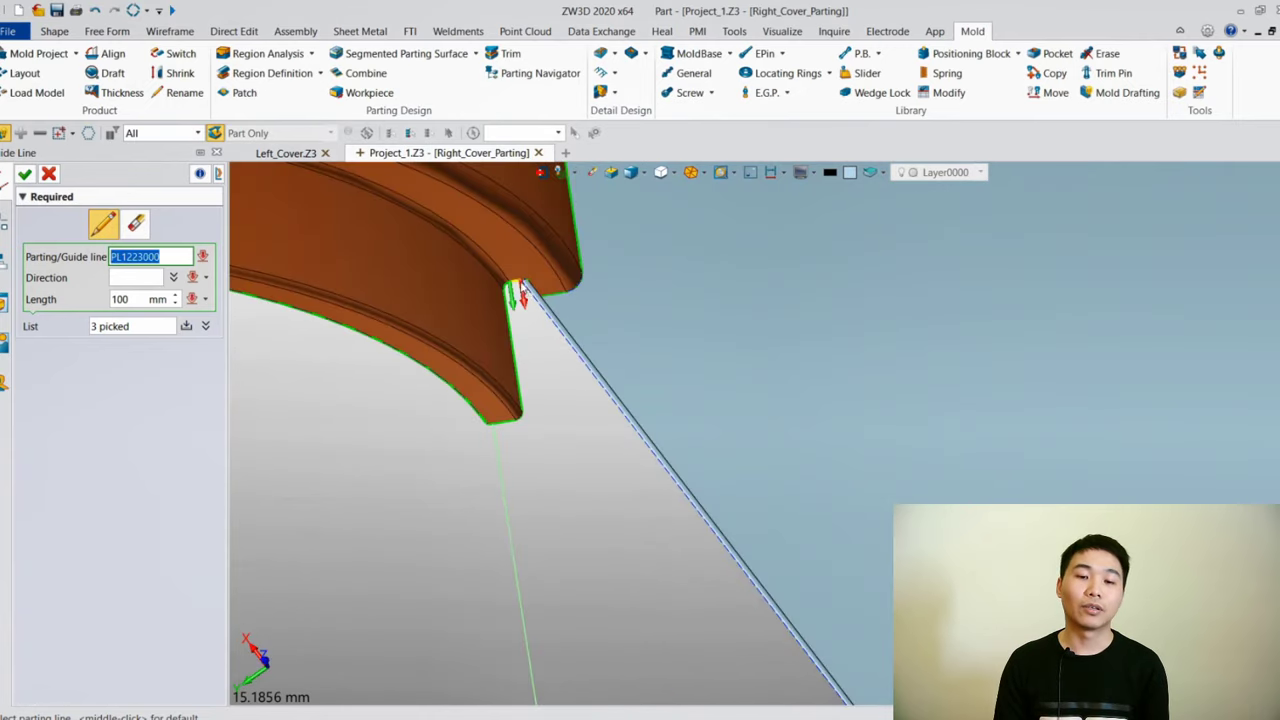
{"action": "left_click", "coordinate": [519, 286]}
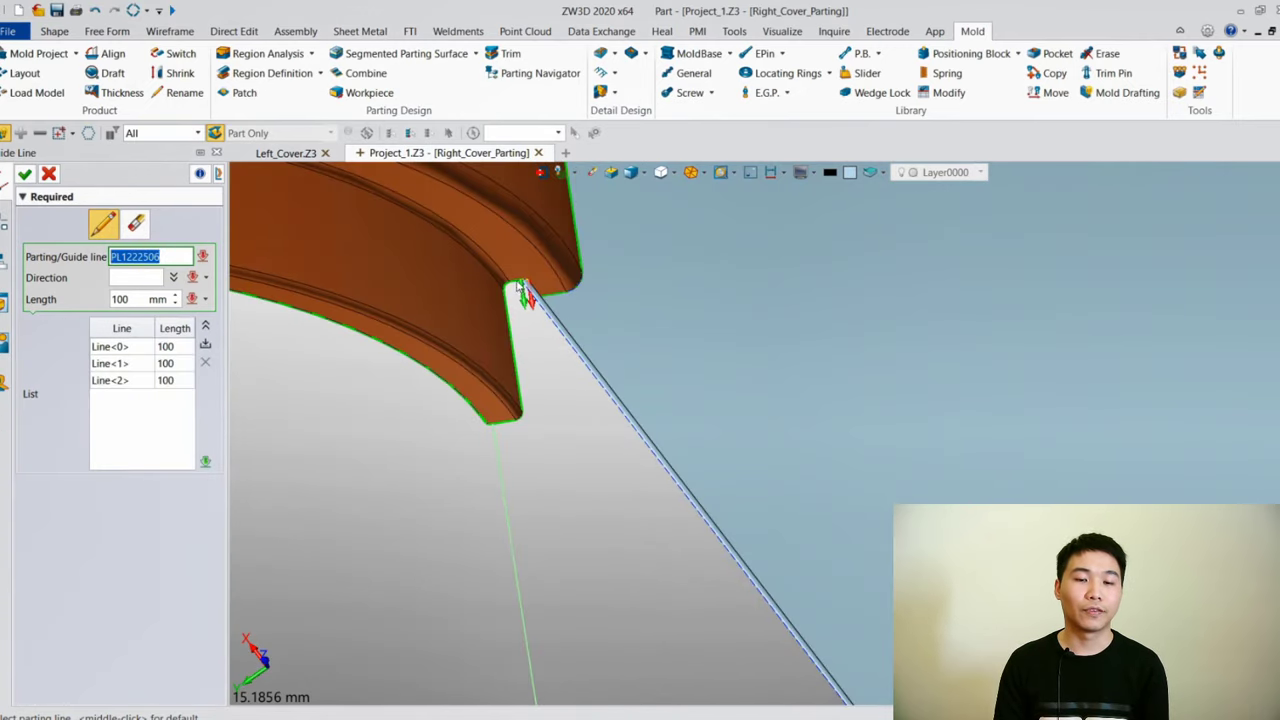
{"action": "middle_click", "coordinate": [519, 287]}
{"action": "left_click", "coordinate": [535, 312]}
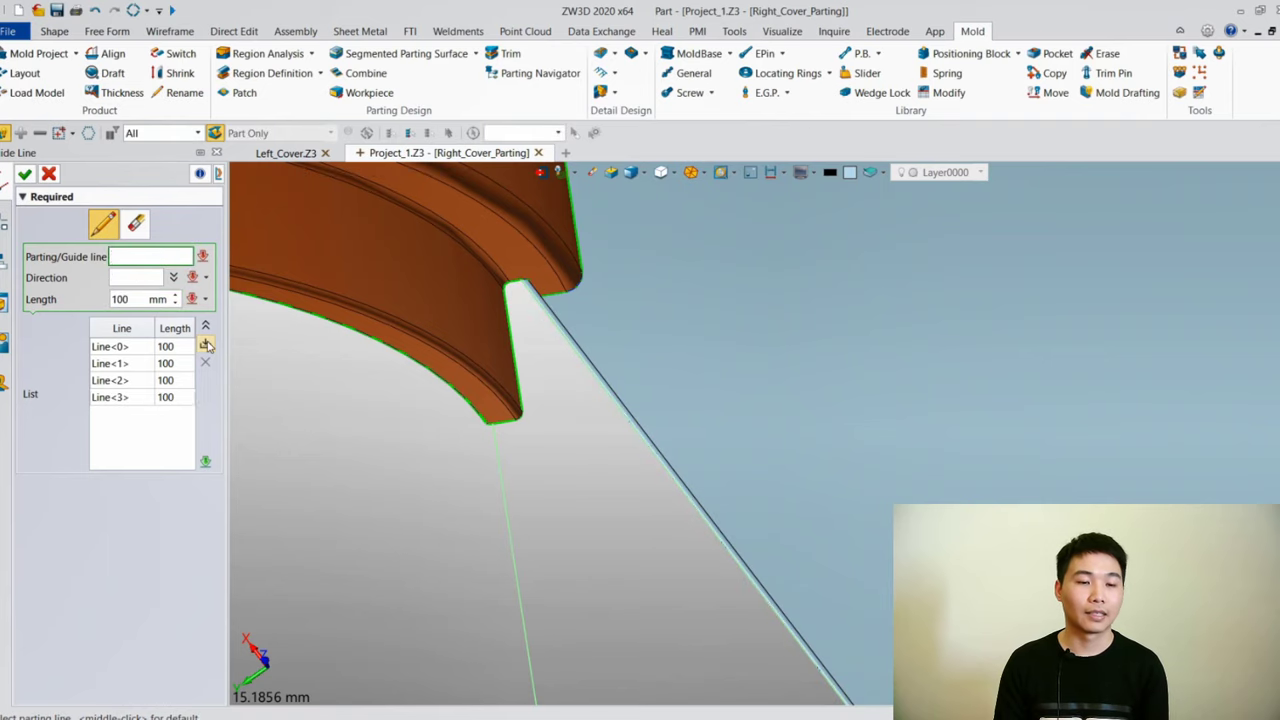
{"action": "left_click", "coordinate": [25, 174]}
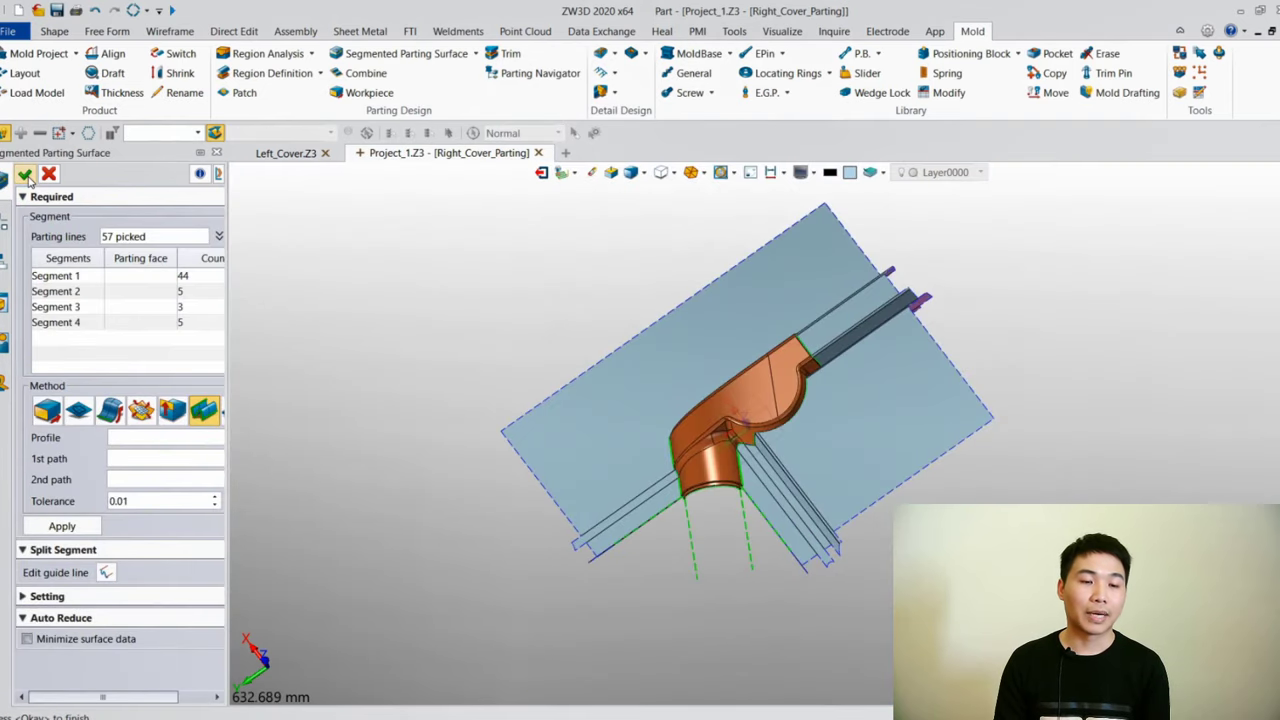
Create parting faces for the tubular end: trimmed planes for Segments 2 and 4 and an extruded face for Segment 3
{"action": "left_click", "coordinate": [60, 291]}
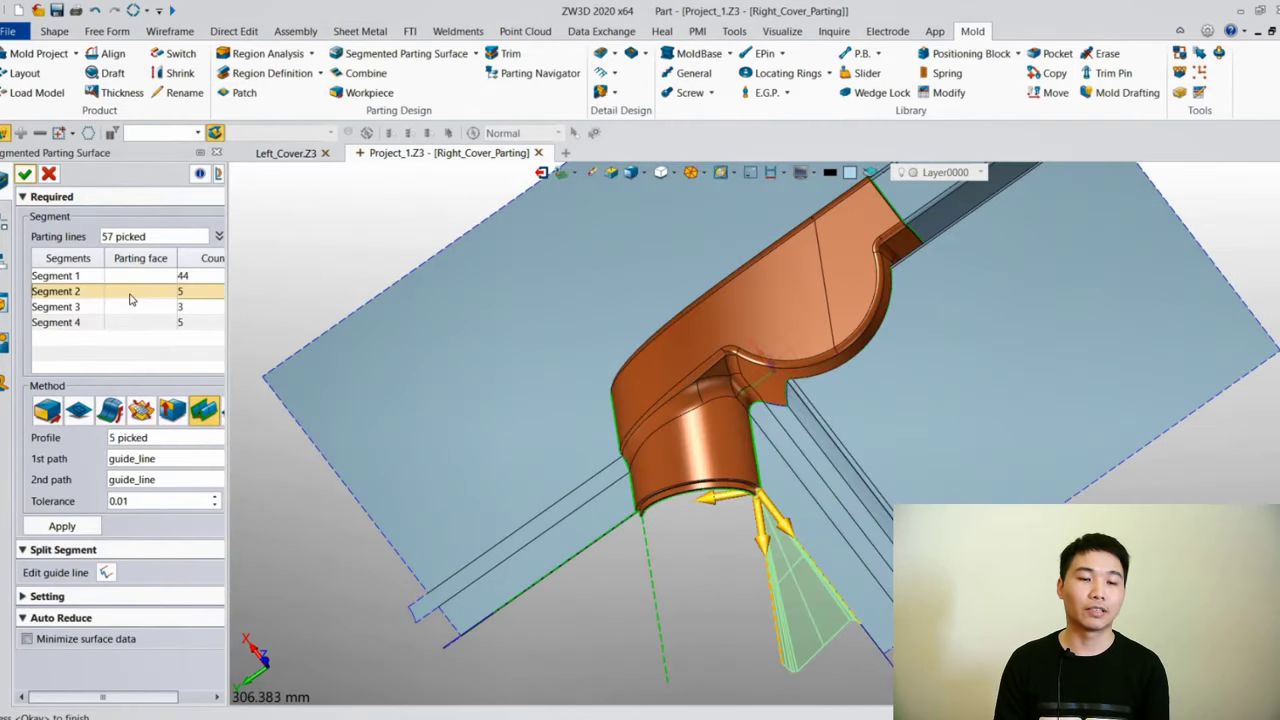
{"action": "left_click", "coordinate": [80, 413]}
{"action": "left_click", "coordinate": [84, 545]}
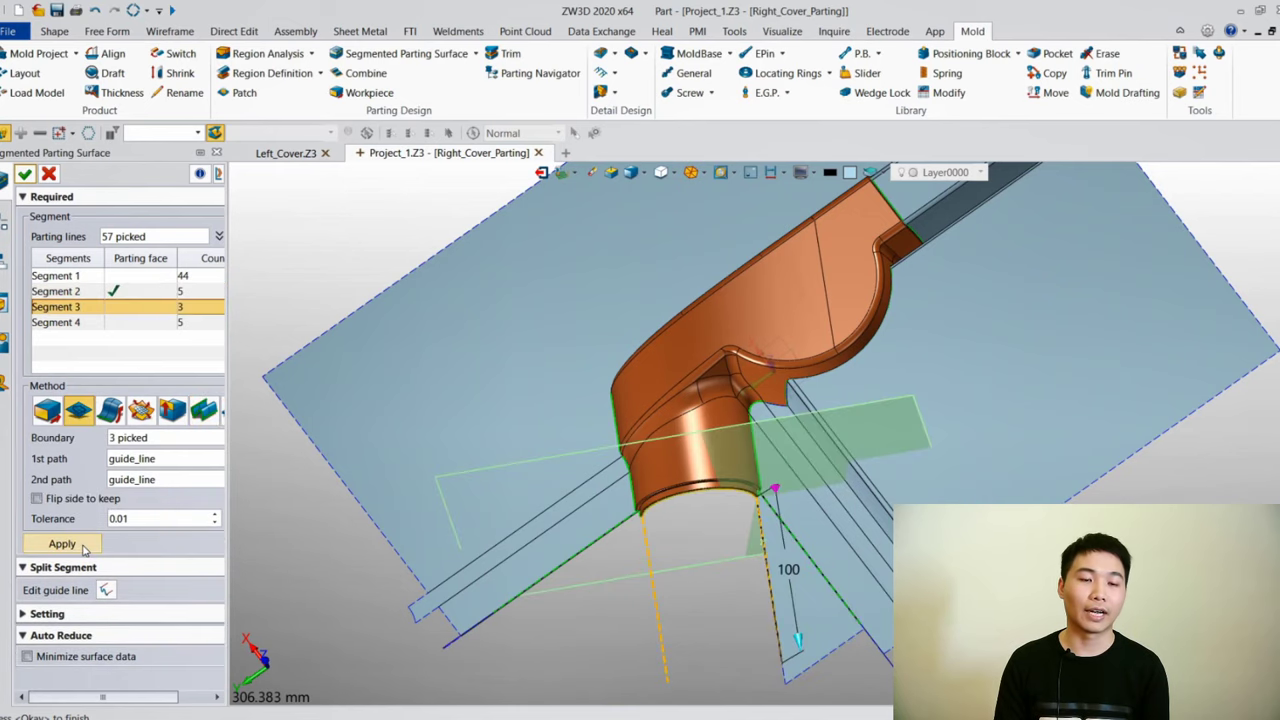
{"action": "left_click", "coordinate": [84, 545]}
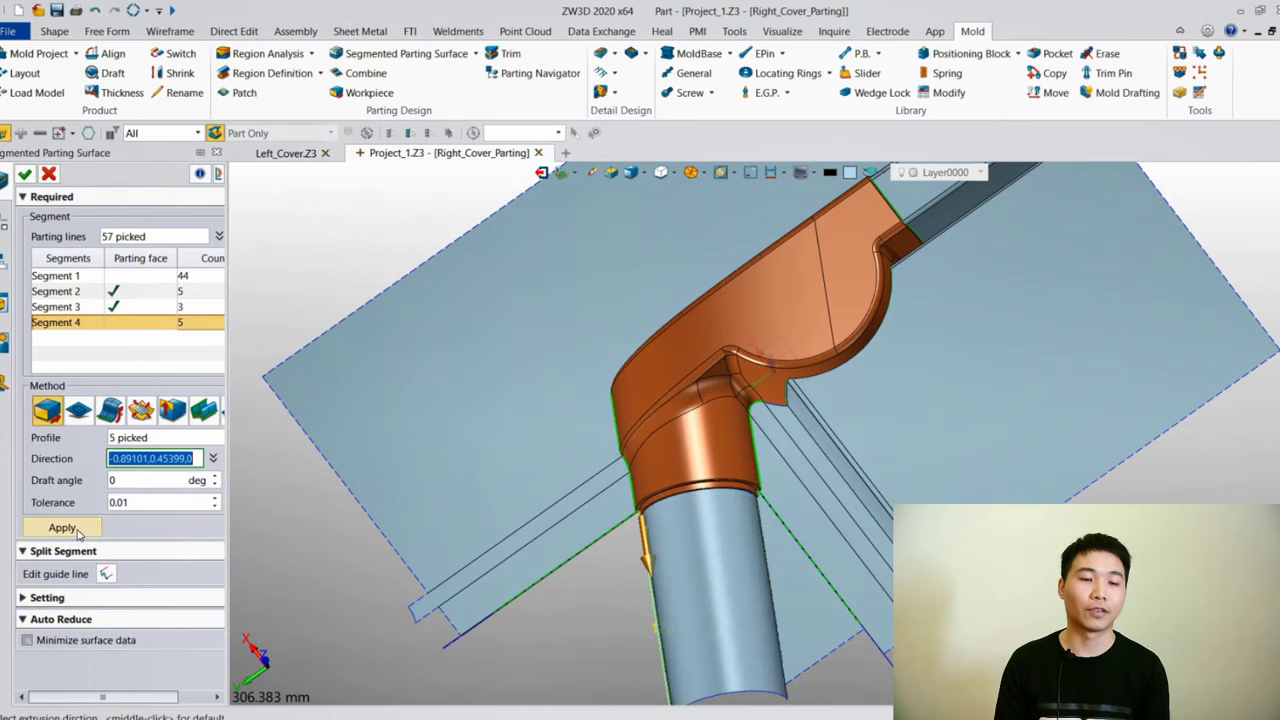
{"action": "left_click", "coordinate": [78, 533]}
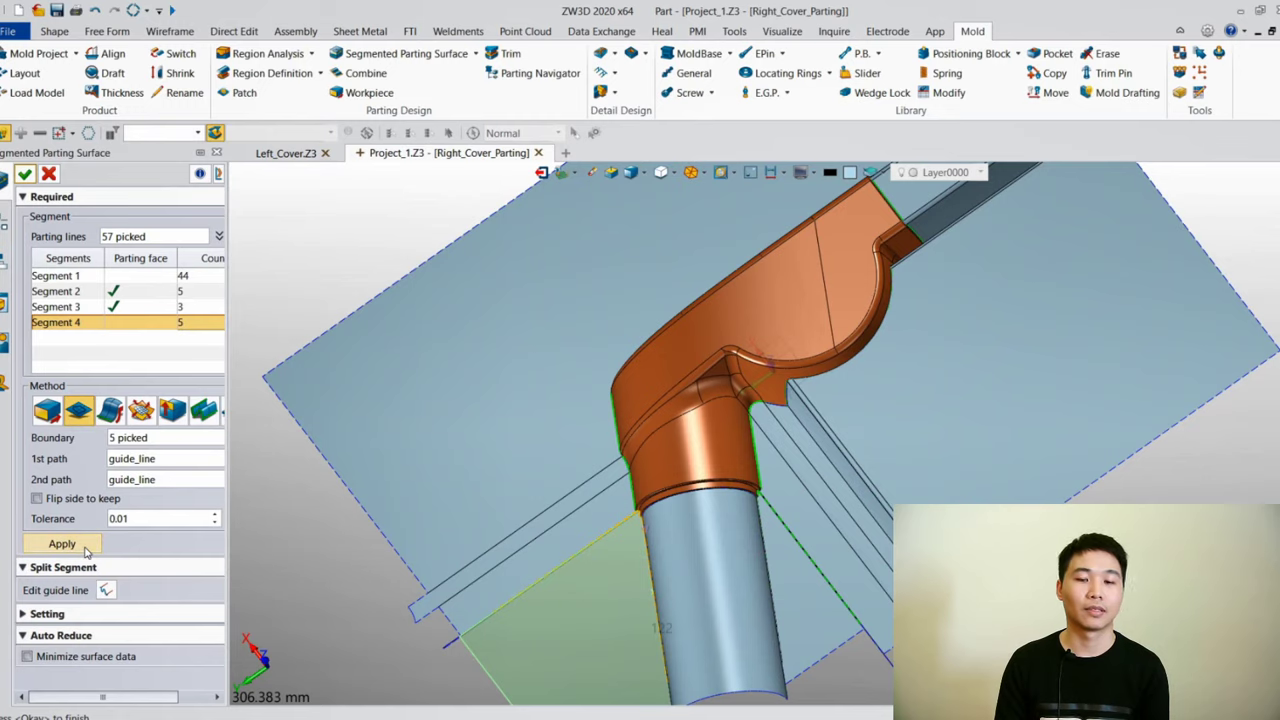
{"action": "left_click", "coordinate": [24, 174]}
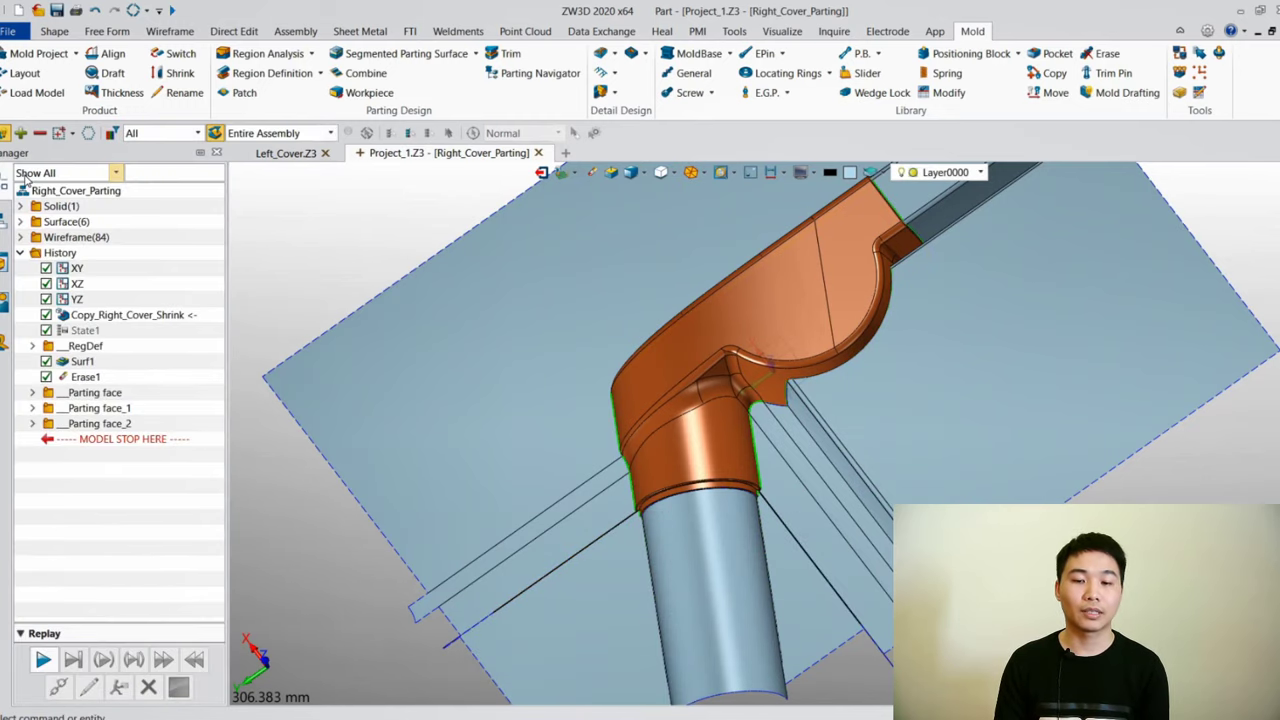
Sew Right_Cover's automatic parting surface and the new segment faces together with a 0.01 mm tolerance
{"action": "key", "text": "Home"}
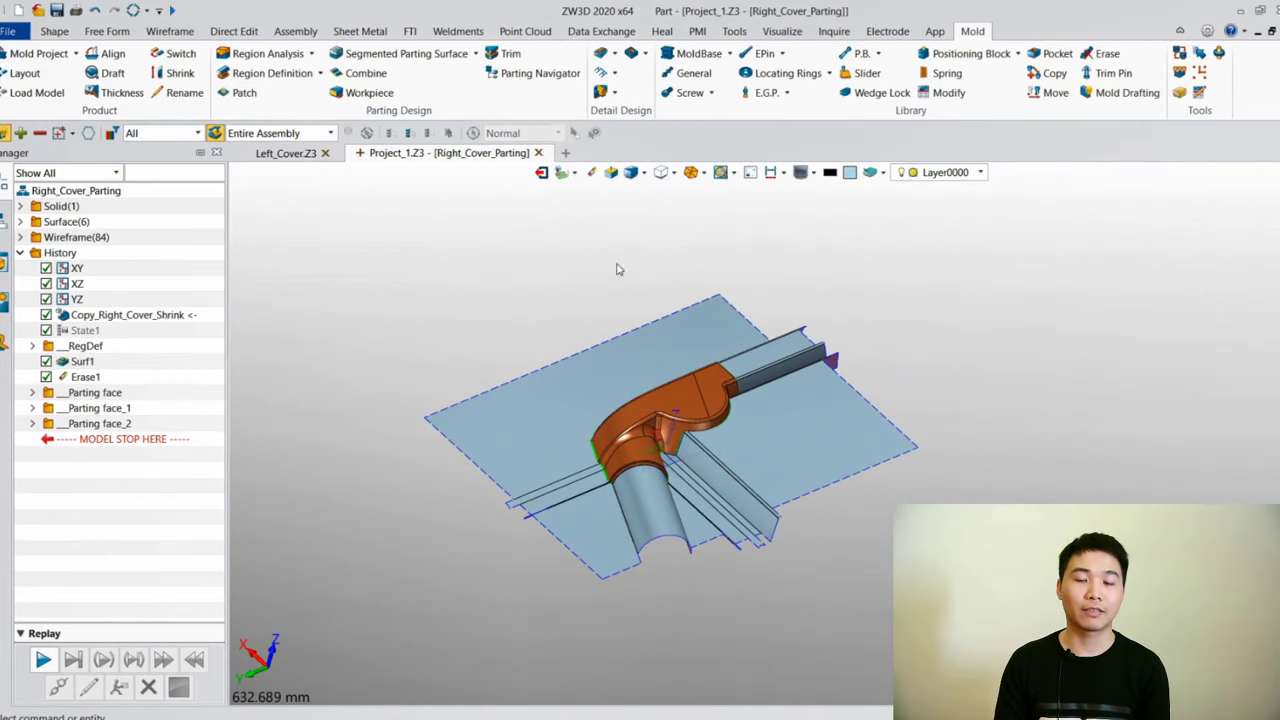
{"action": "left_click", "coordinate": [661, 31]}
{"action": "left_click", "coordinate": [504, 72]}
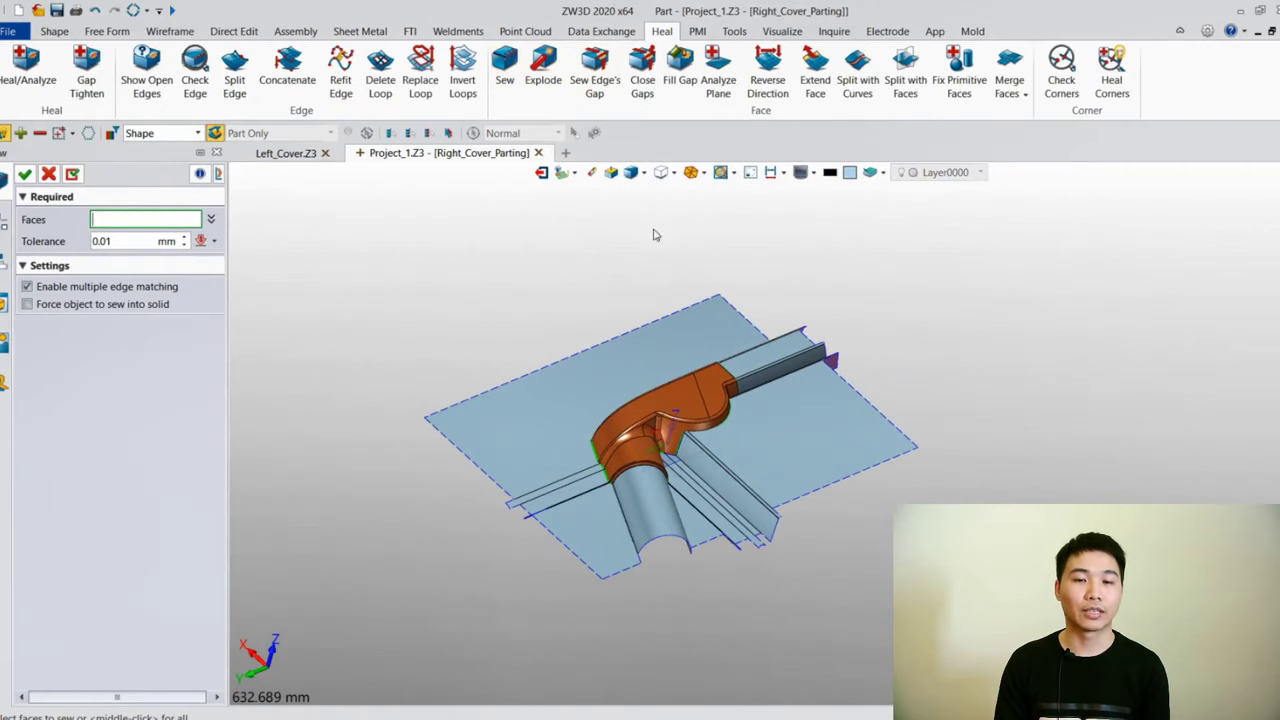
{"action": "left_click_drag", "start_coordinate": [740, 251], "coordinate": [844, 374]}
{"action": "left_click_drag", "start_coordinate": [838, 645], "coordinate": [519, 508]}
{"action": "left_click", "coordinate": [24, 174]}
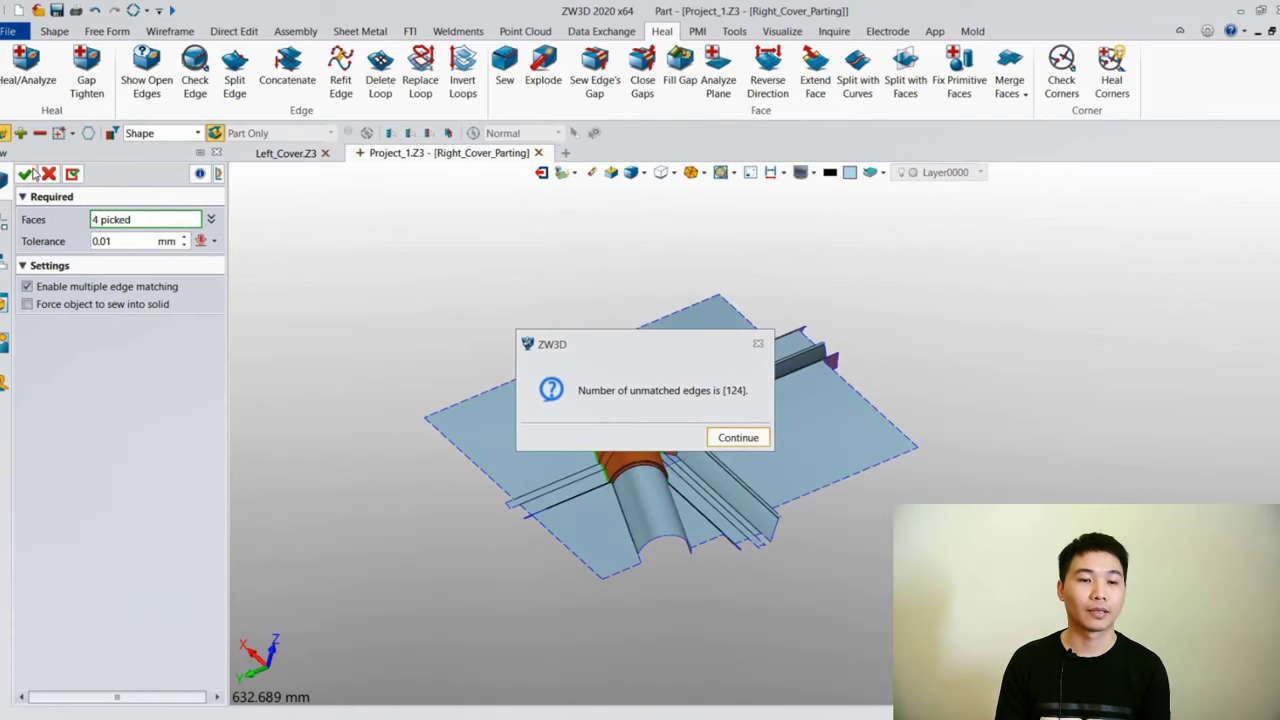
{"action": "left_click", "coordinate": [738, 437]}
Switch the active mold product to Left_Cover_Product
{"action": "left_click", "coordinate": [974, 31]}
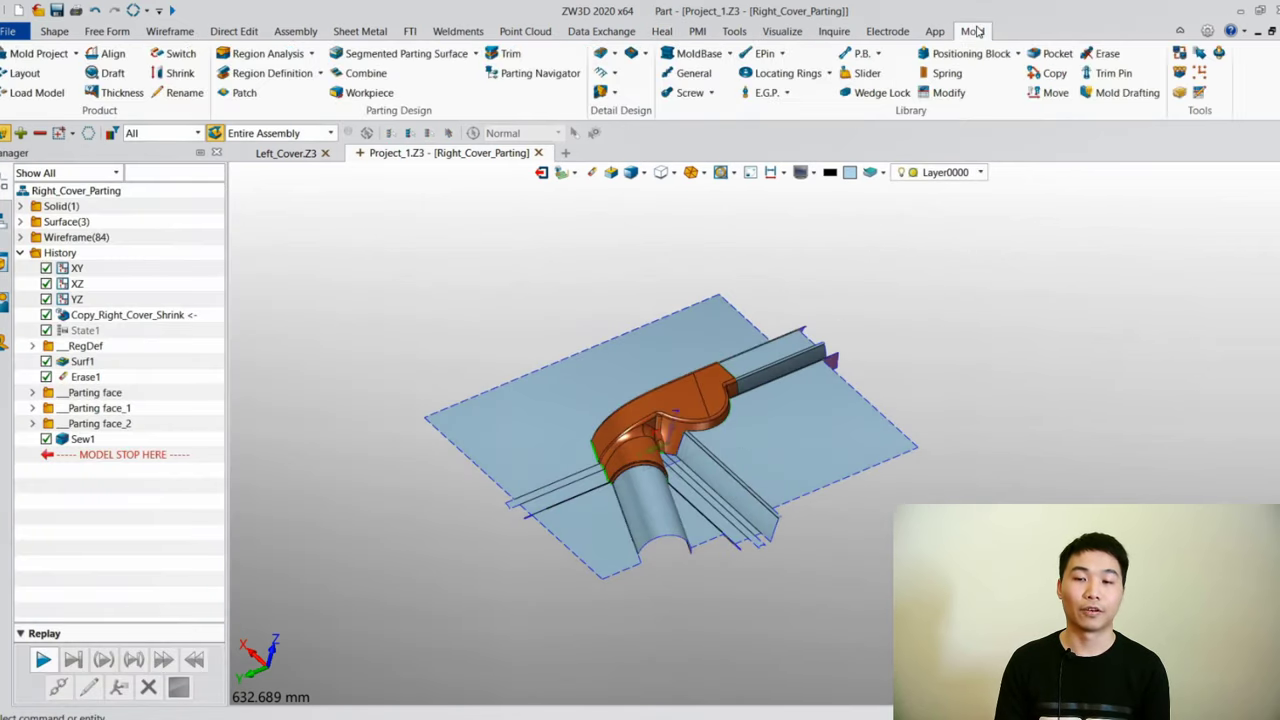
{"action": "left_click", "coordinate": [178, 53]}
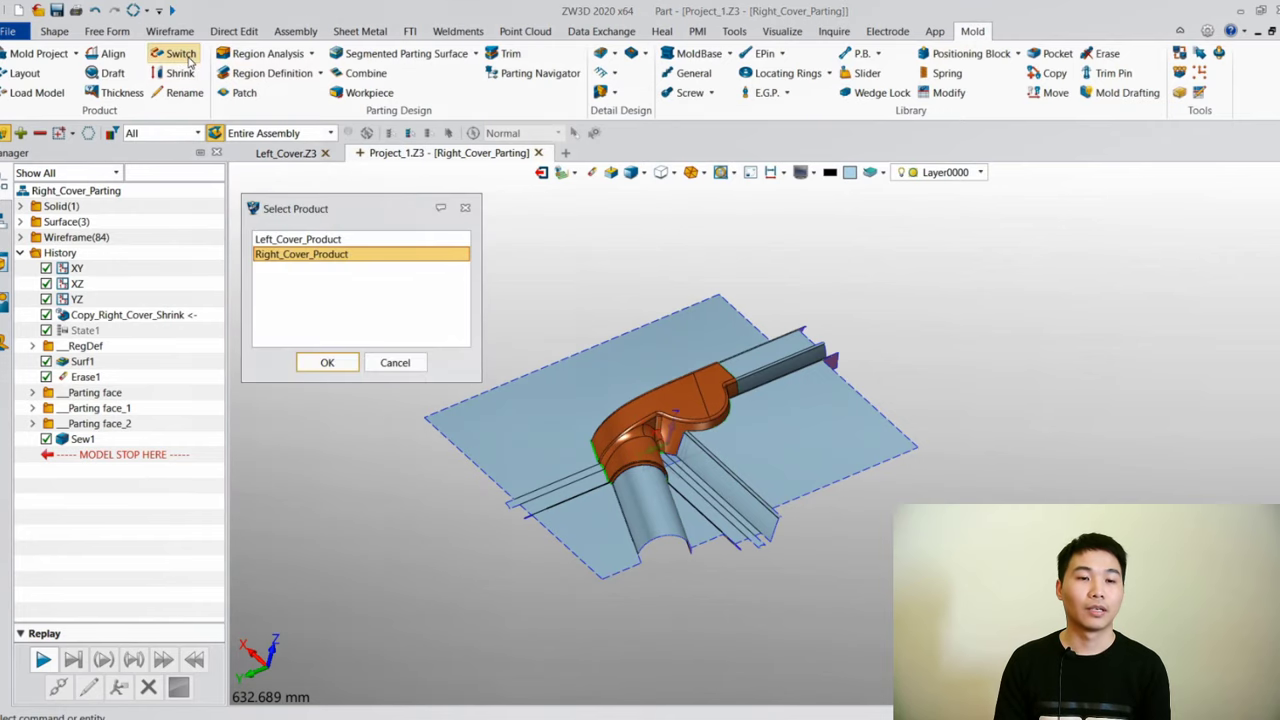
{"action": "left_click", "coordinate": [318, 240]}
{"action": "left_click", "coordinate": [327, 362]}
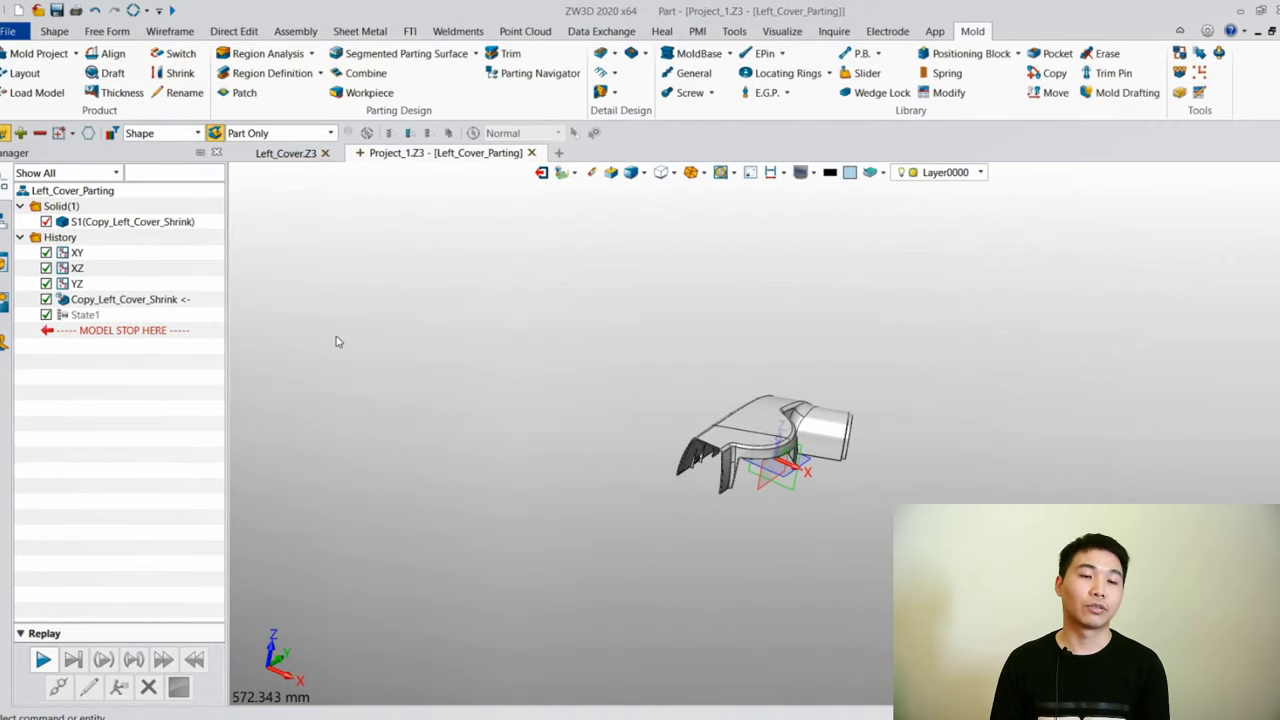
Calculate and accept the region analysis of Left_Cover along direction 0,0,1, keeping existing regions
{"action": "left_click", "coordinate": [267, 53]}
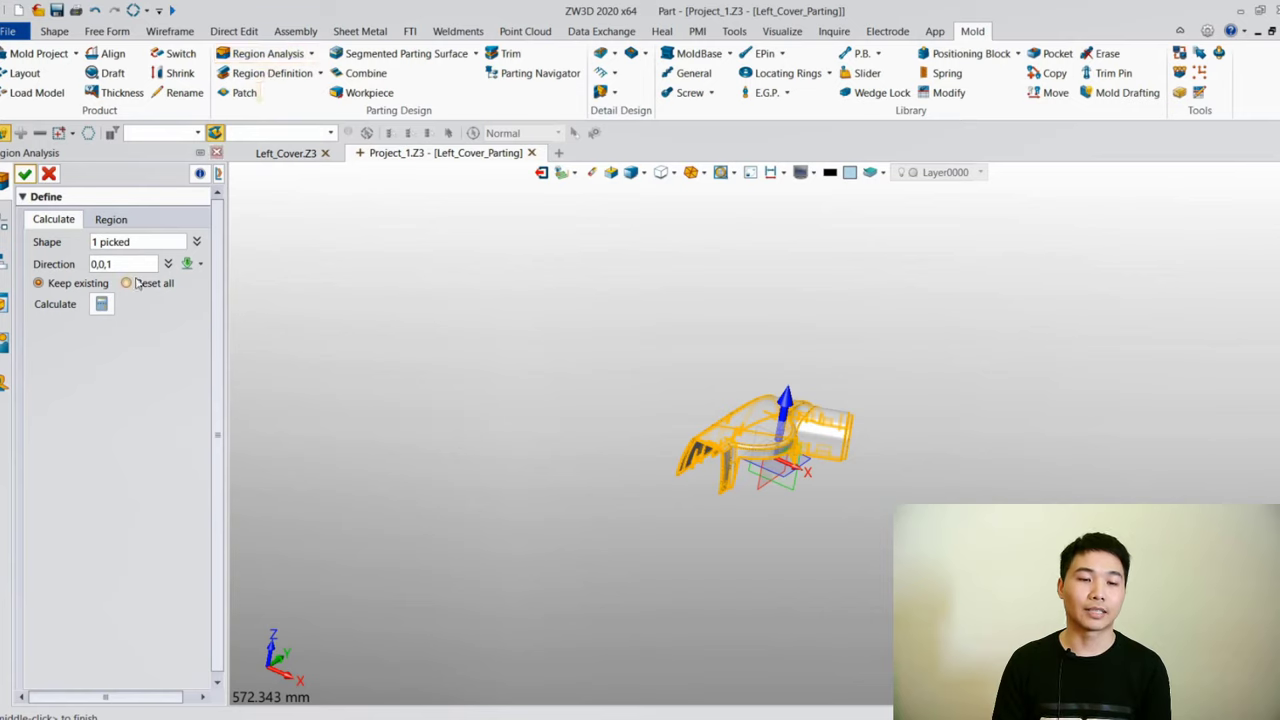
{"action": "left_click", "coordinate": [108, 304]}
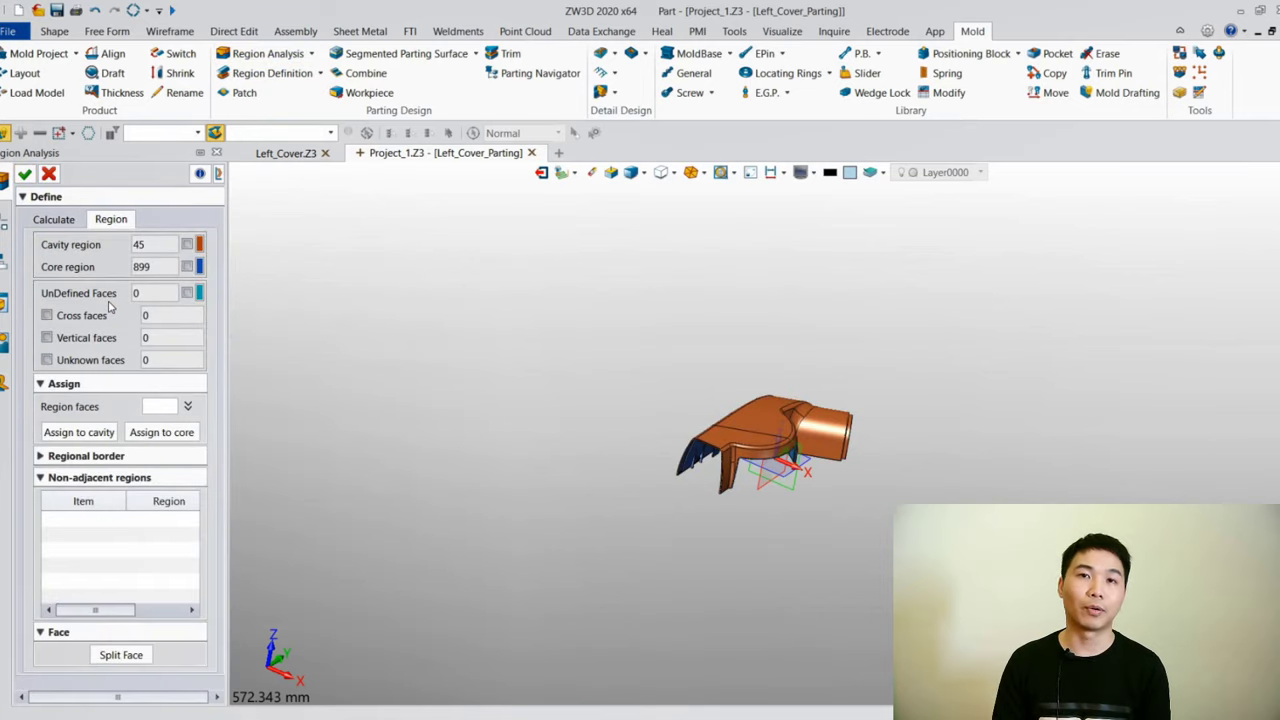
{"action": "left_click", "coordinate": [26, 174]}
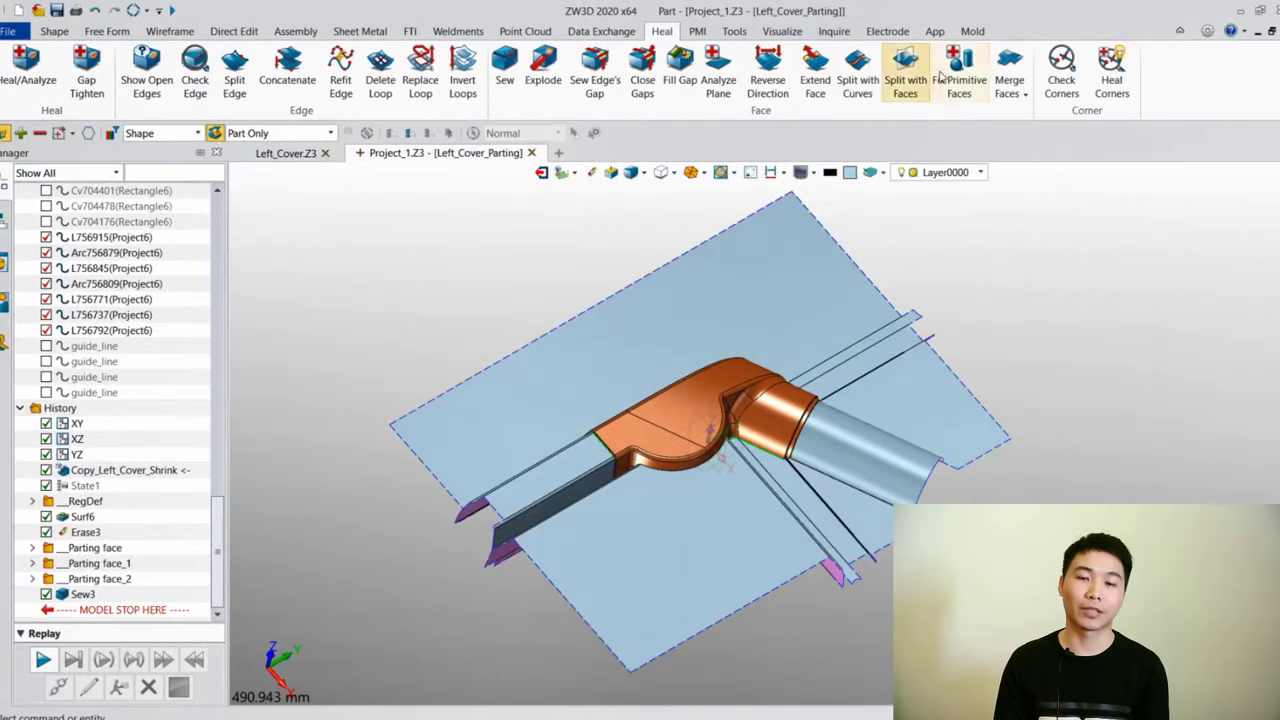
Combine the parting components of both covers into Project_1_CombineParting
{"action": "left_click", "coordinate": [972, 31]}
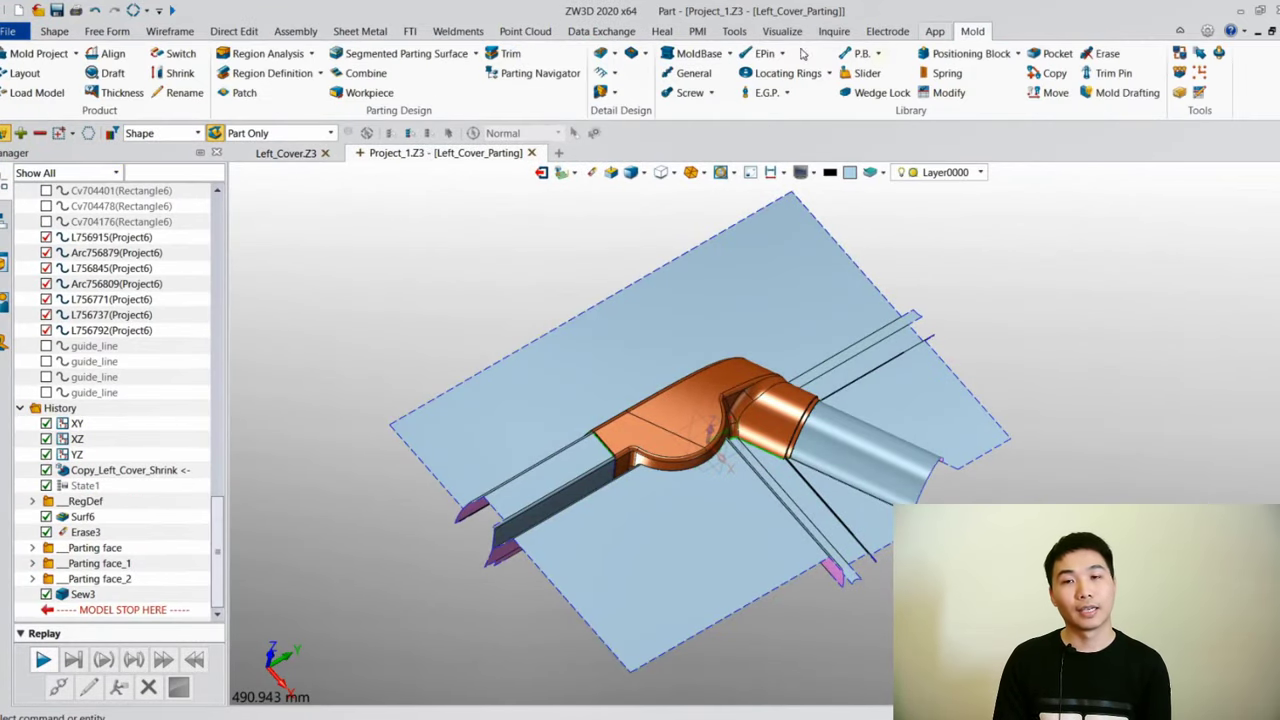
{"action": "left_click", "coordinate": [366, 73]}
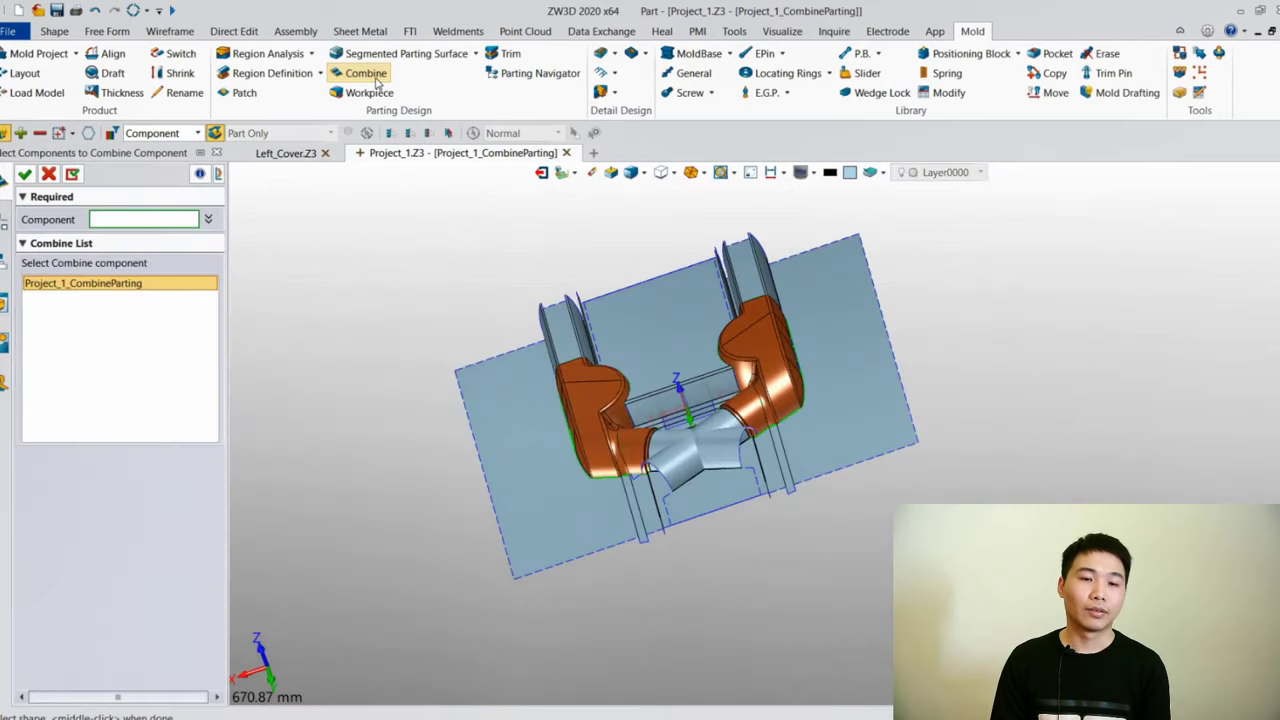
{"action": "left_click", "coordinate": [535, 350]}
{"action": "left_click", "coordinate": [25, 175]}
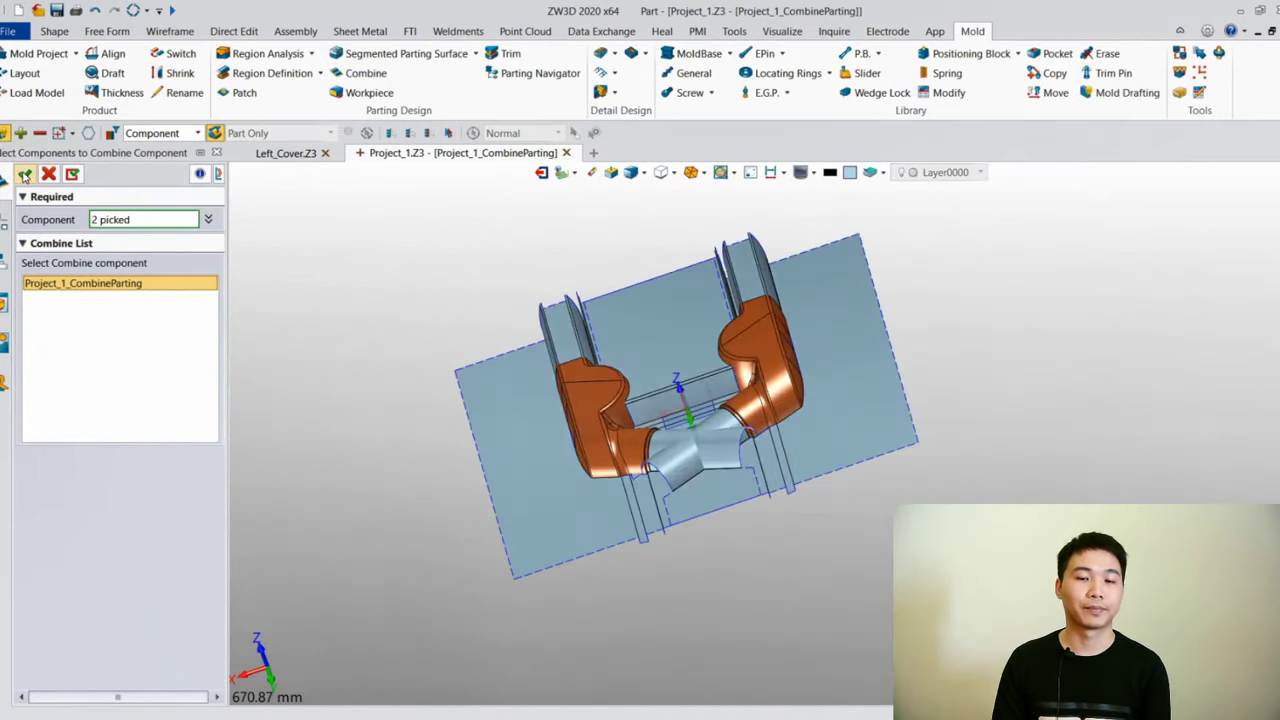
Trim the first cover's parting surface to the central datum plane between the two covers, keeping the trimming face
{"action": "left_click", "coordinate": [104, 31]}
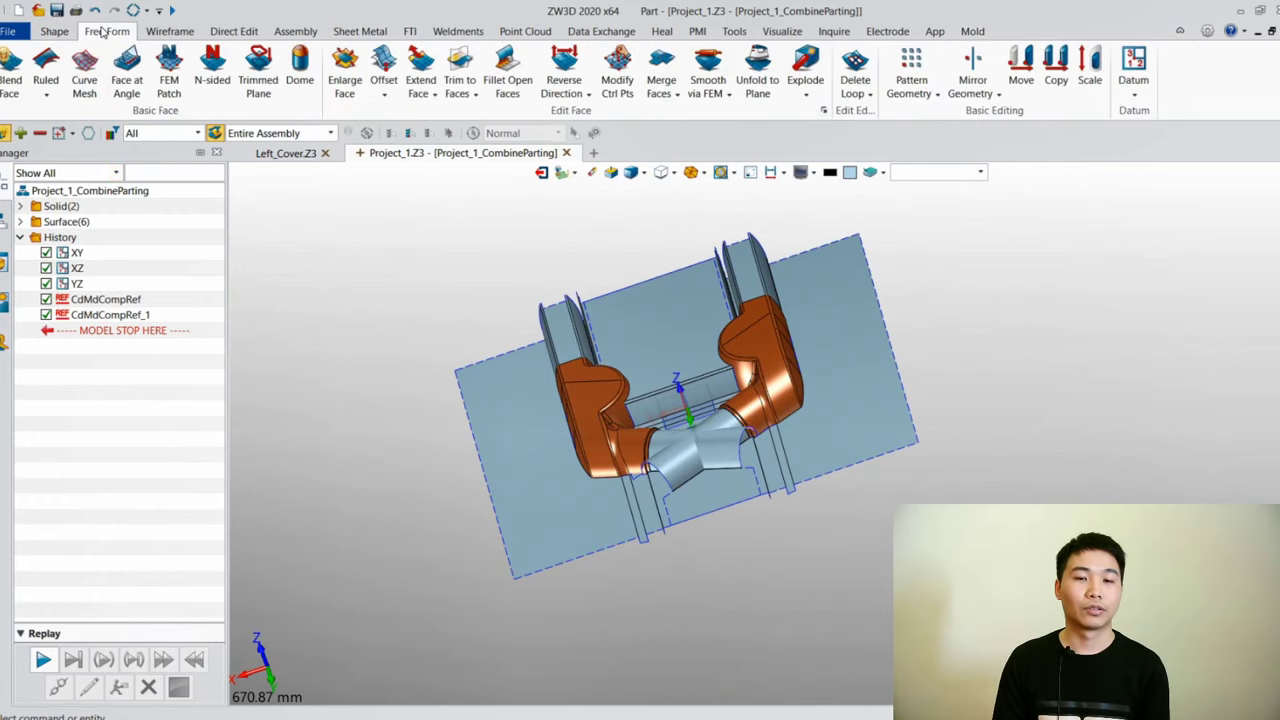
{"action": "left_click", "coordinate": [459, 65]}
{"action": "left_click", "coordinate": [515, 365]}
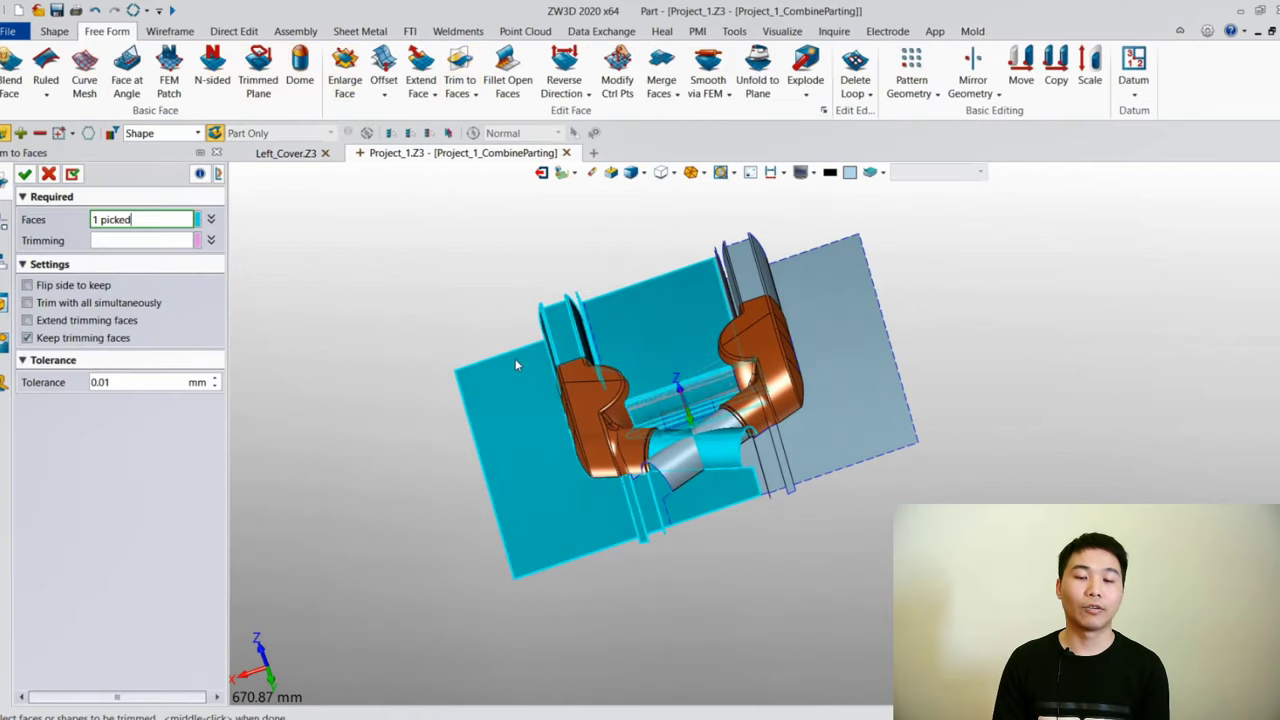
{"action": "middle_click", "coordinate": [516, 364]}
{"action": "left_click", "coordinate": [687, 423]}
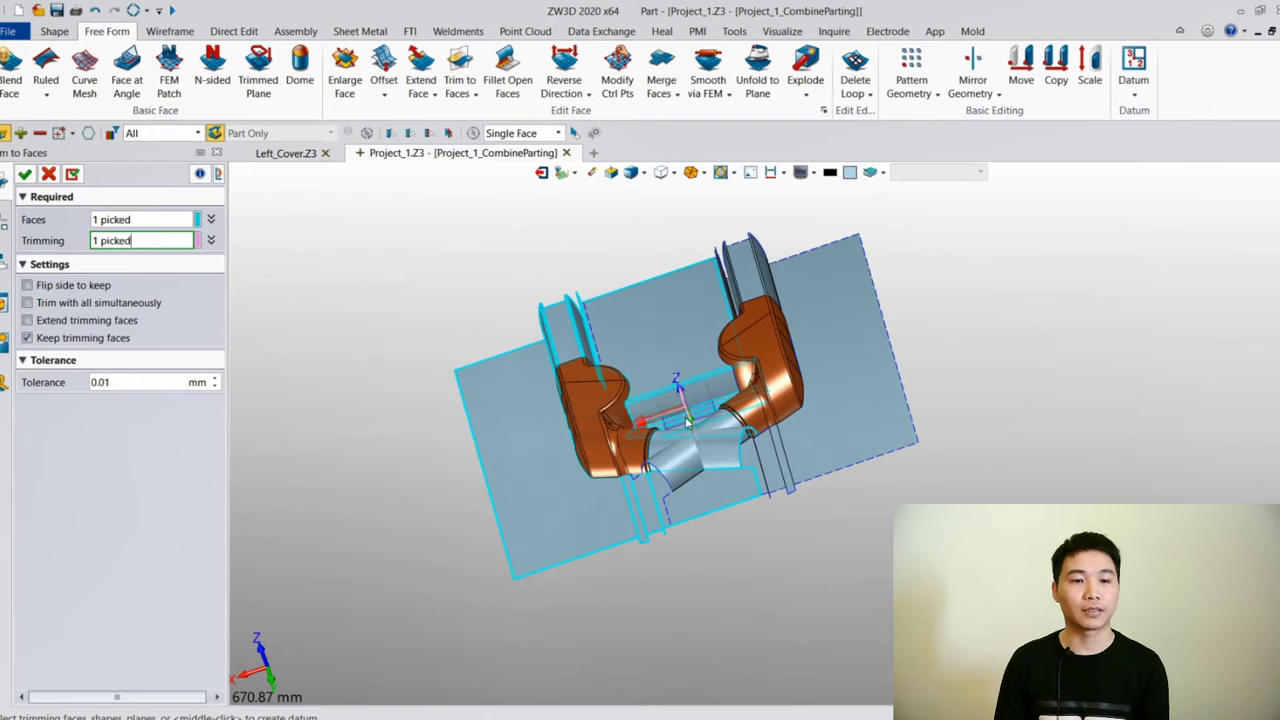
{"action": "middle_click", "coordinate": [687, 423]}
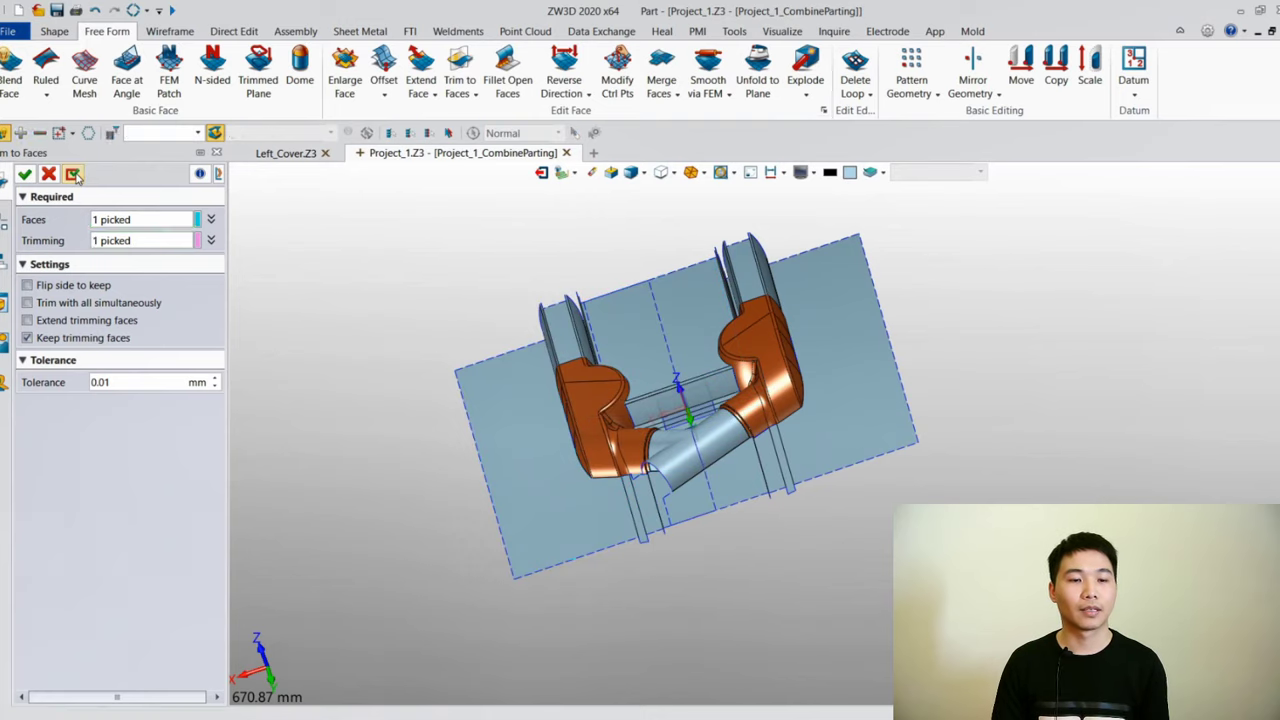
Trim the second cover's parting surface to the central datum plane between the covers, keeping the trimming face
{"action": "left_click", "coordinate": [685, 321]}
{"action": "middle_click", "coordinate": [688, 421]}
{"action": "left_click", "coordinate": [688, 421]}
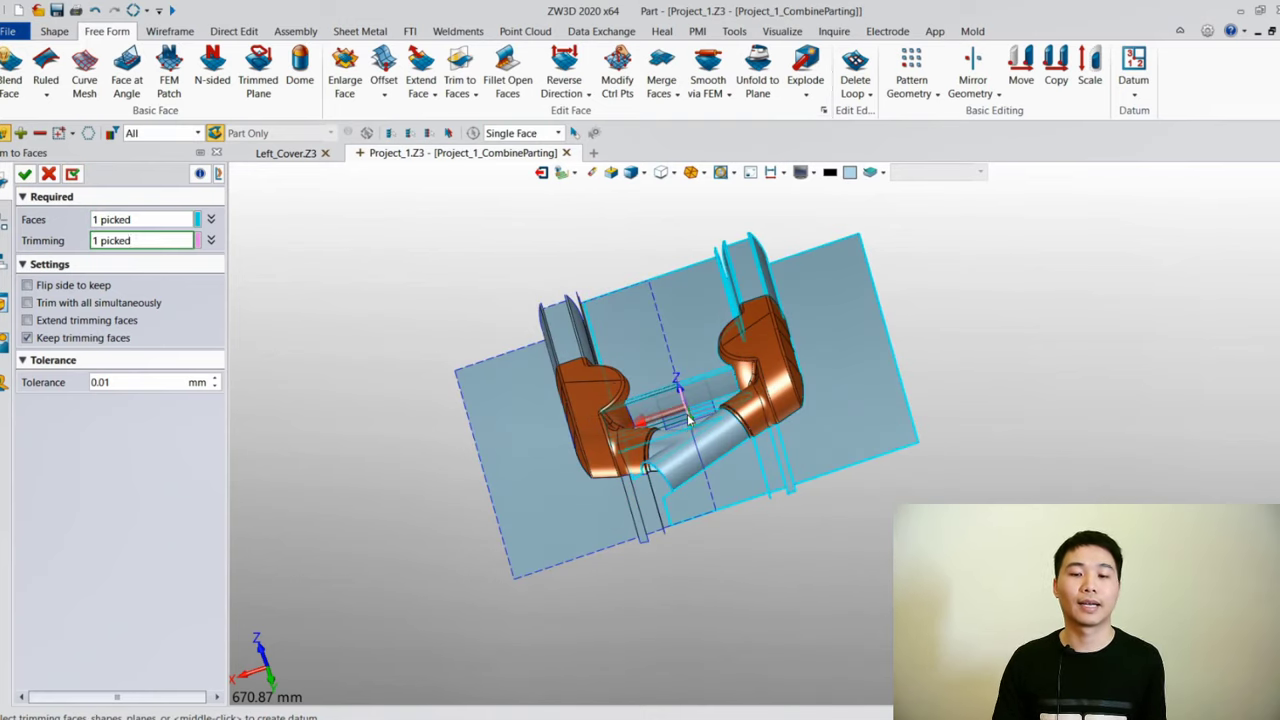
{"action": "left_click", "coordinate": [24, 174]}
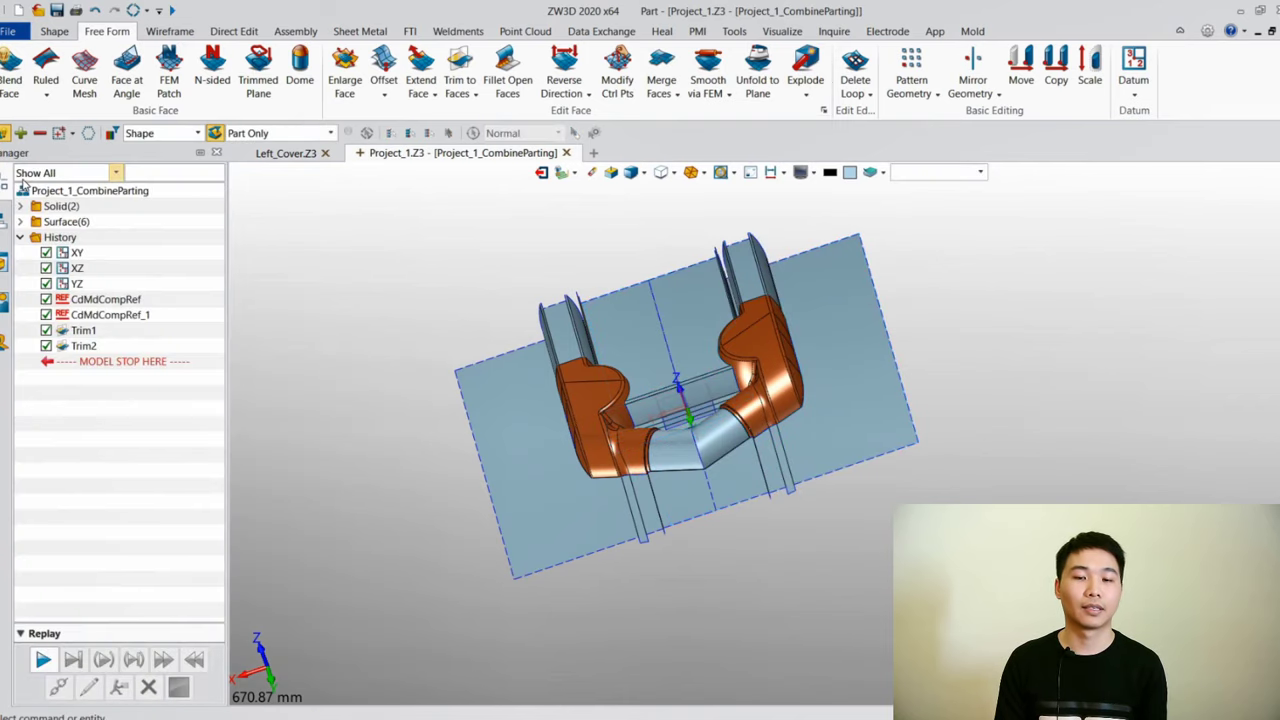
Create a block workpiece of 440 x 330 x 150 mm around the combined parting, with +Z size set to 85 mm
{"action": "right_click_drag", "start_coordinate": [355, 576], "coordinate": [684, 618]}
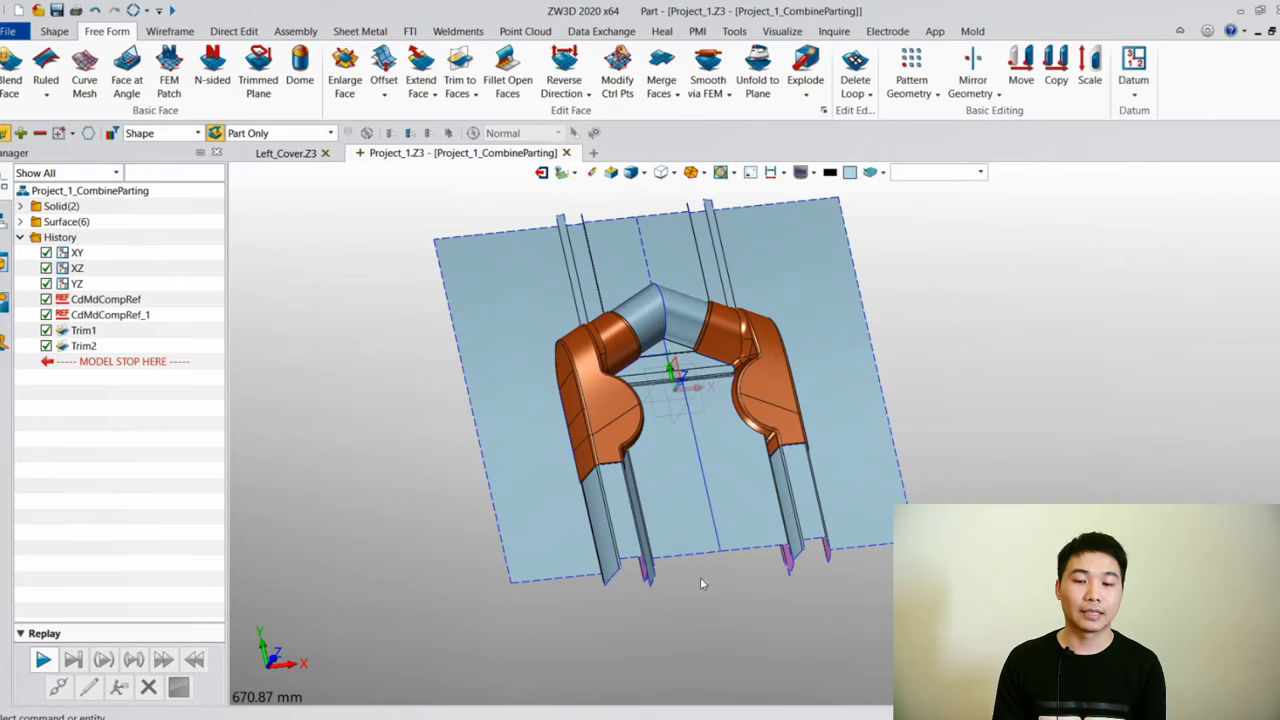
{"action": "left_click", "coordinate": [968, 33]}
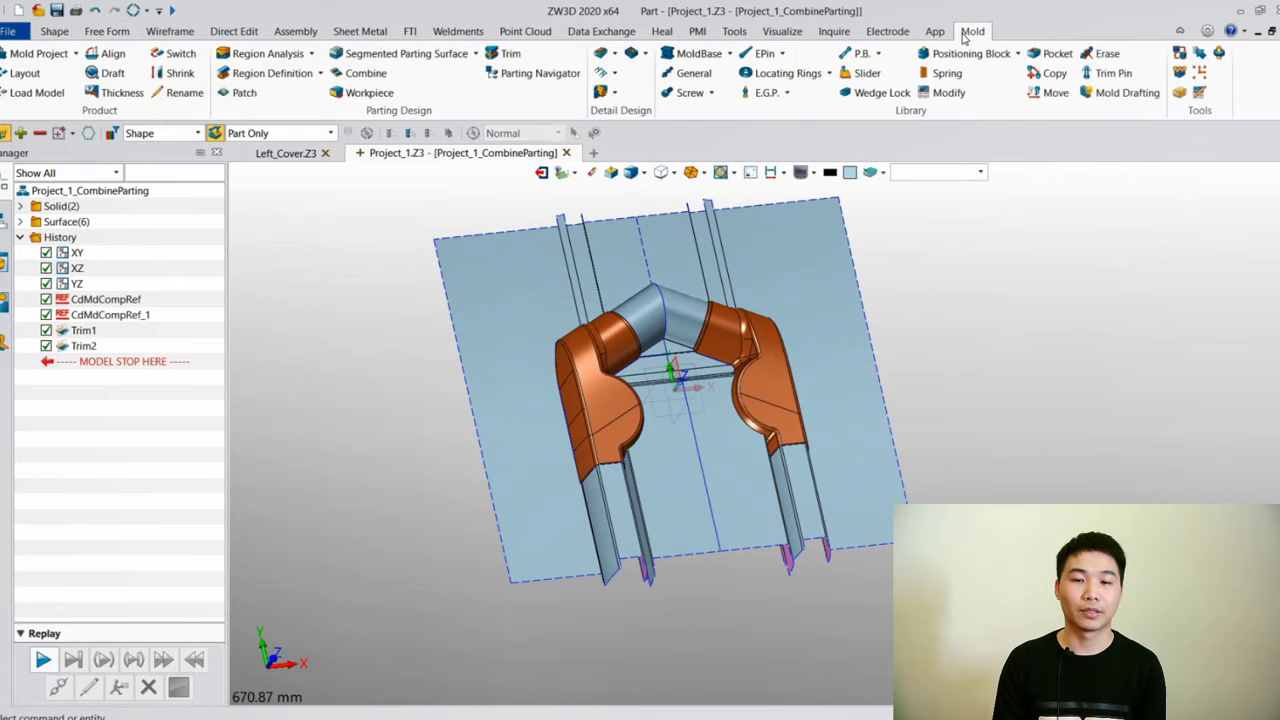
{"action": "left_click", "coordinate": [360, 92]}
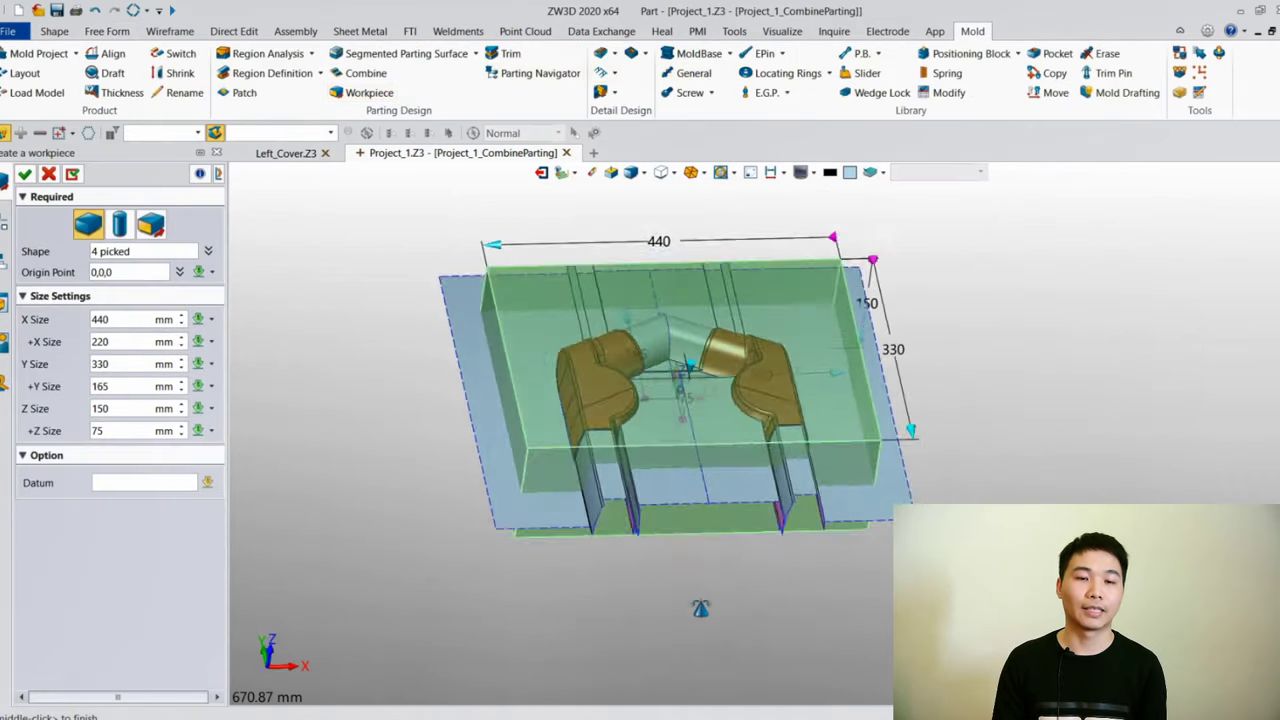
{"action": "middle_click_drag", "start_coordinate": [700, 608], "coordinate": [689, 544]}
{"action": "double_click", "coordinate": [97, 430]}
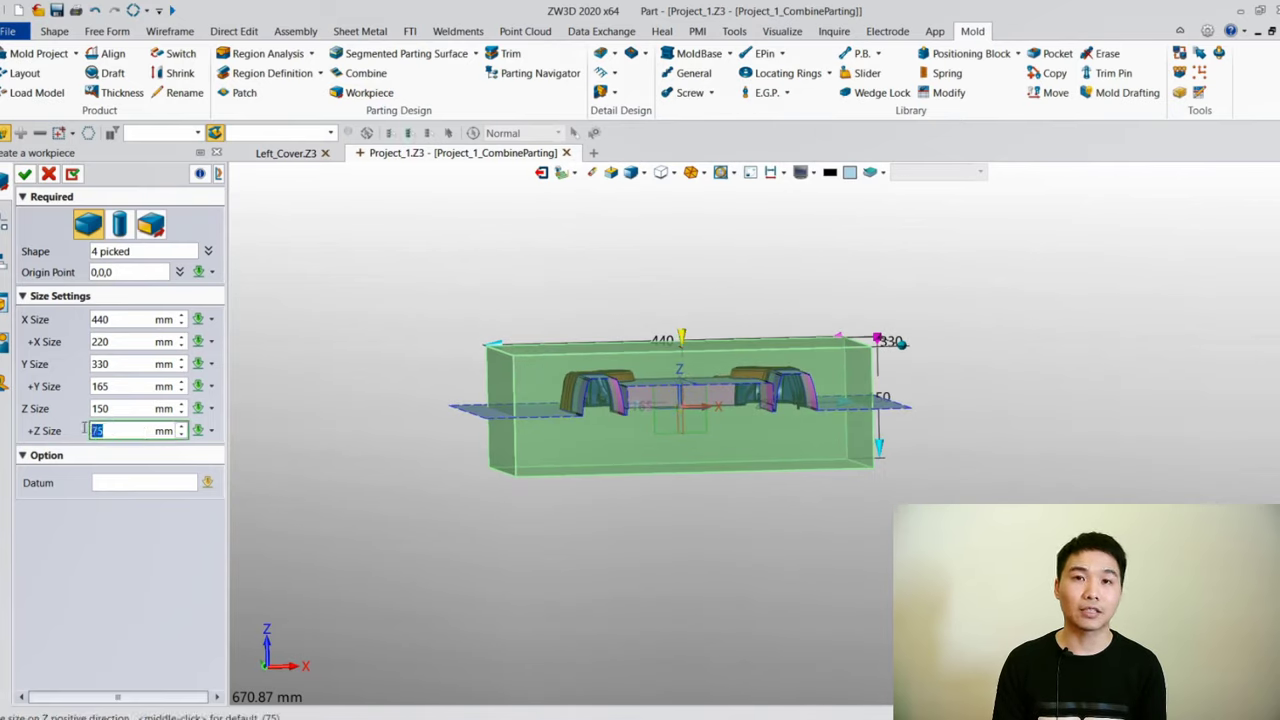
{"action": "type", "text": "85"}
{"action": "key", "text": "Return"}
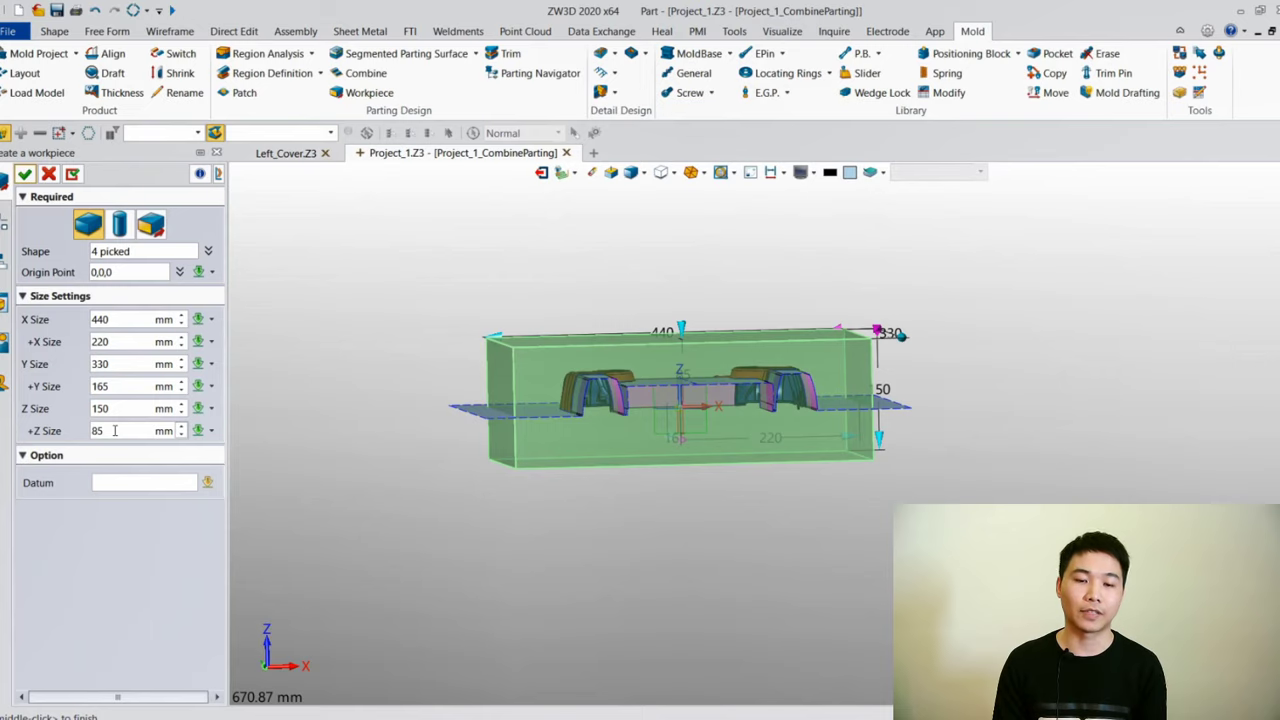
{"action": "left_click", "coordinate": [25, 174]}
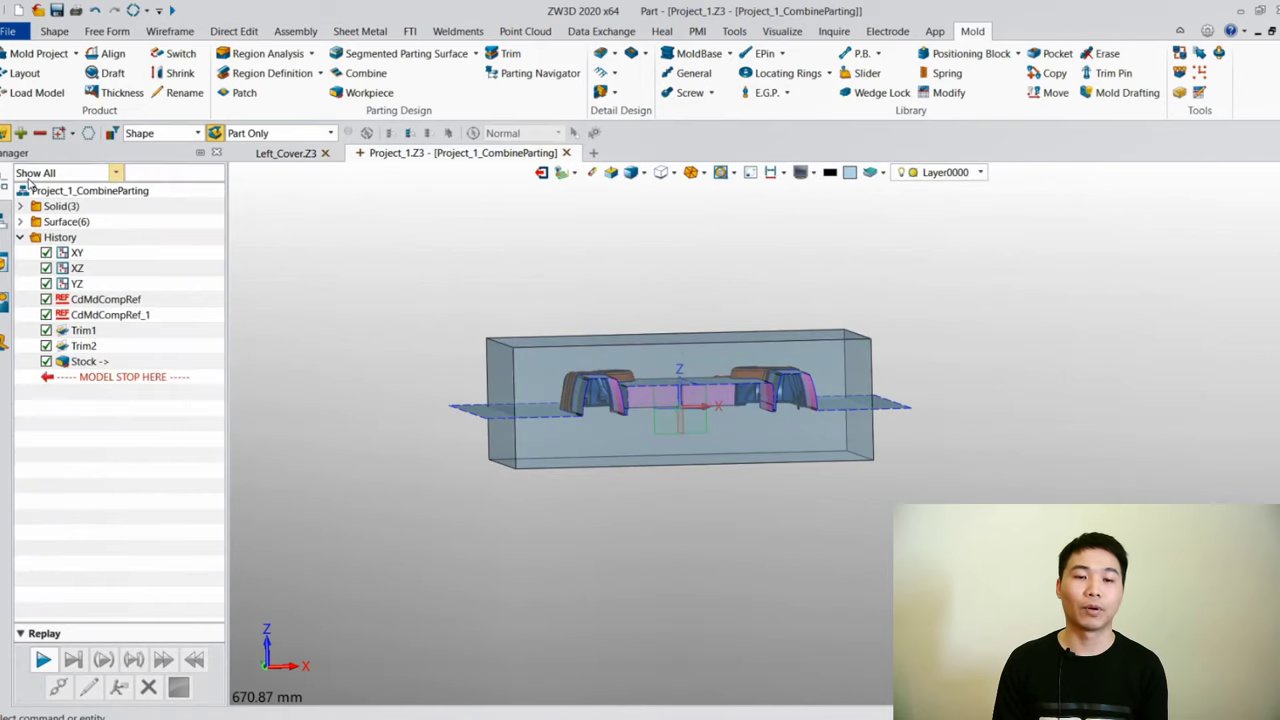
Trim the workpiece into cavity and core using both regions and a 0.1 mm tolerance
{"action": "left_click", "coordinate": [508, 53]}
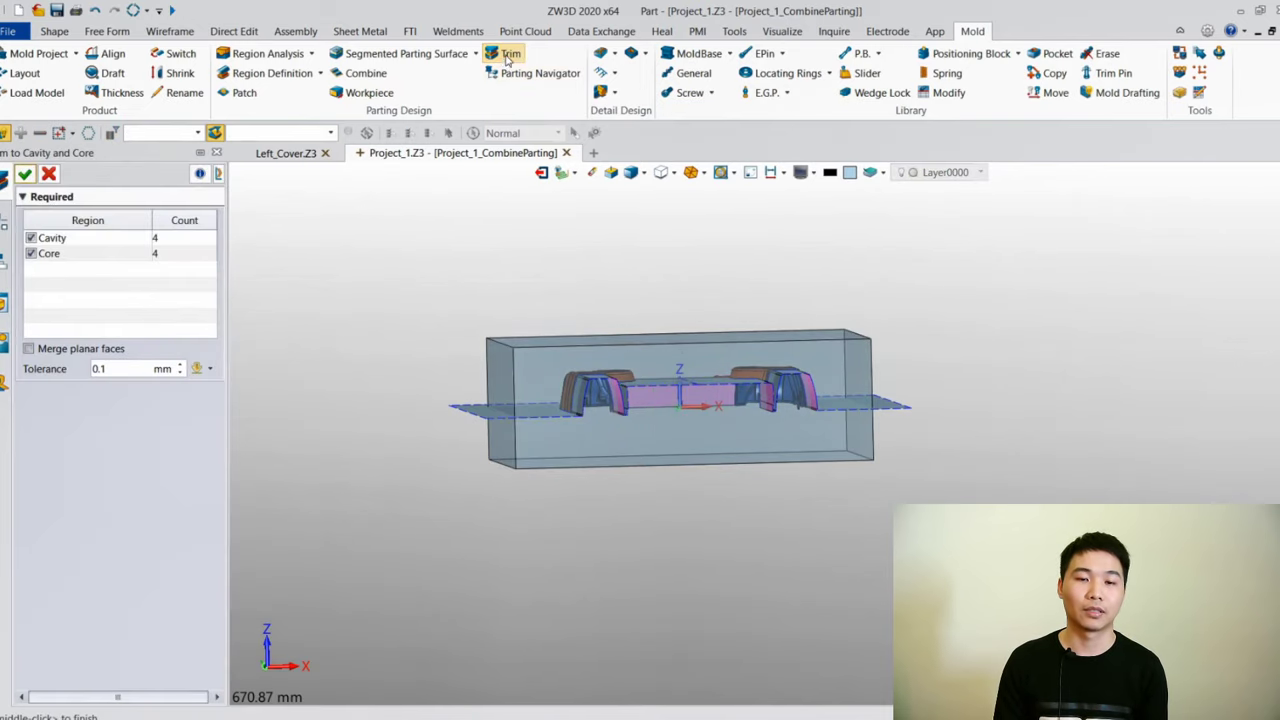
{"action": "left_click", "coordinate": [25, 174]}
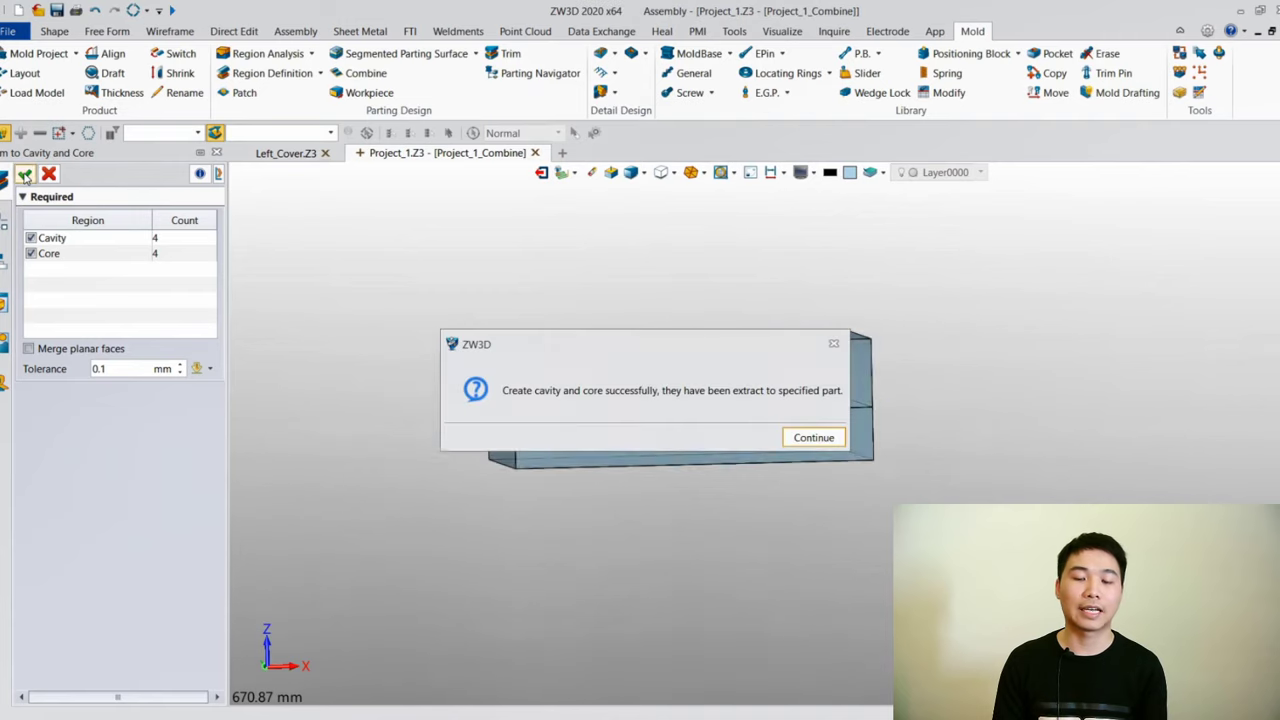
{"action": "left_click", "coordinate": [812, 437]}
{"action": "key", "text": "Home"}
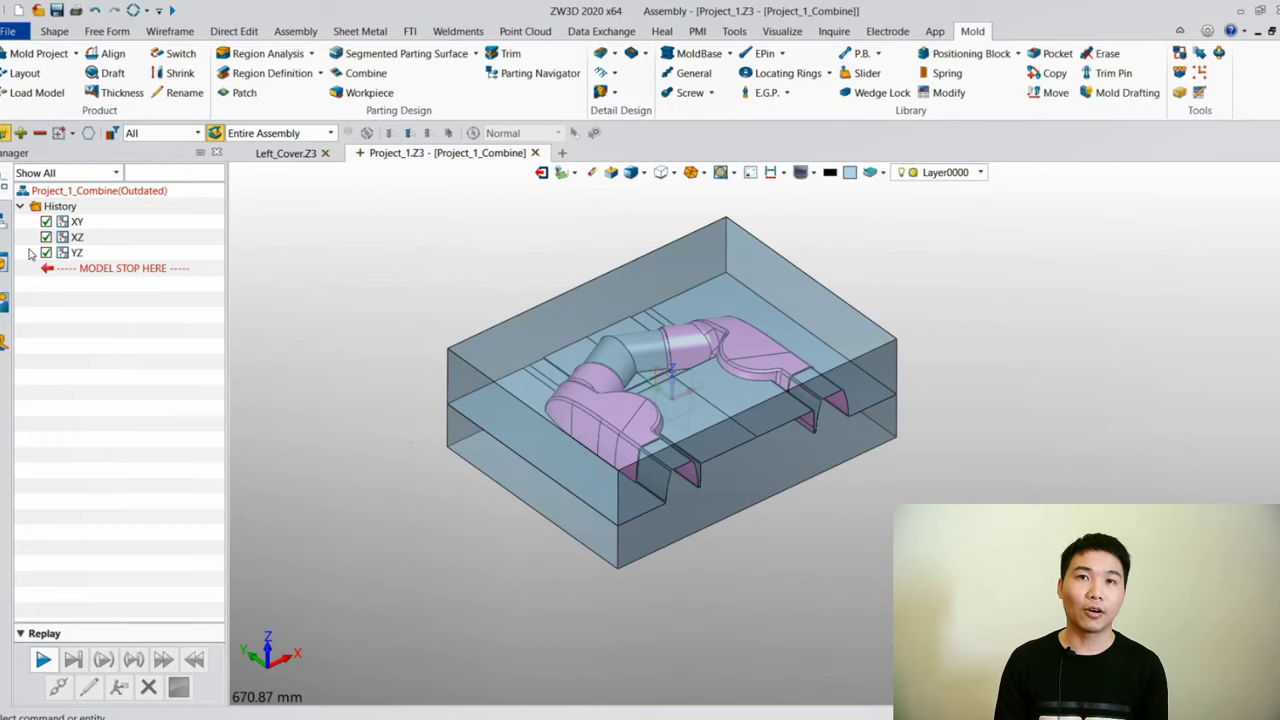
Display the parent assembly Project_1_ASM and hide the Project_1_Cavity component to expose the core
{"action": "left_click", "coordinate": [3, 226]}
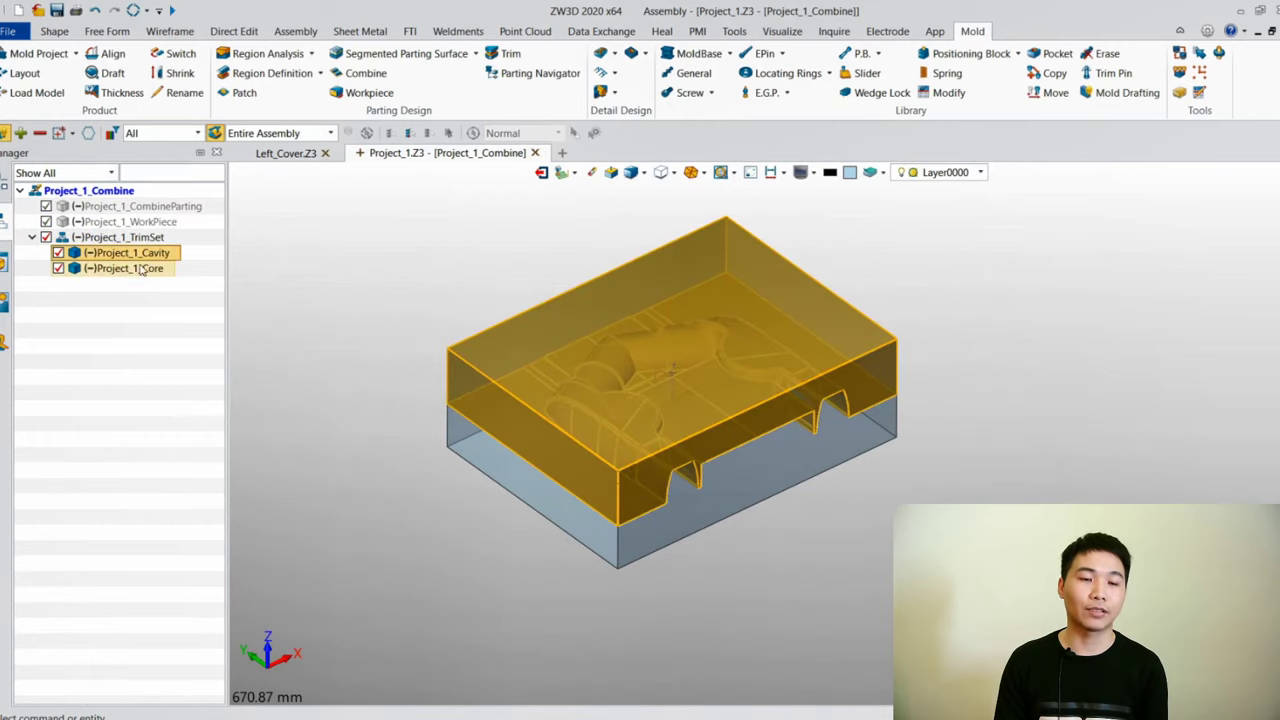
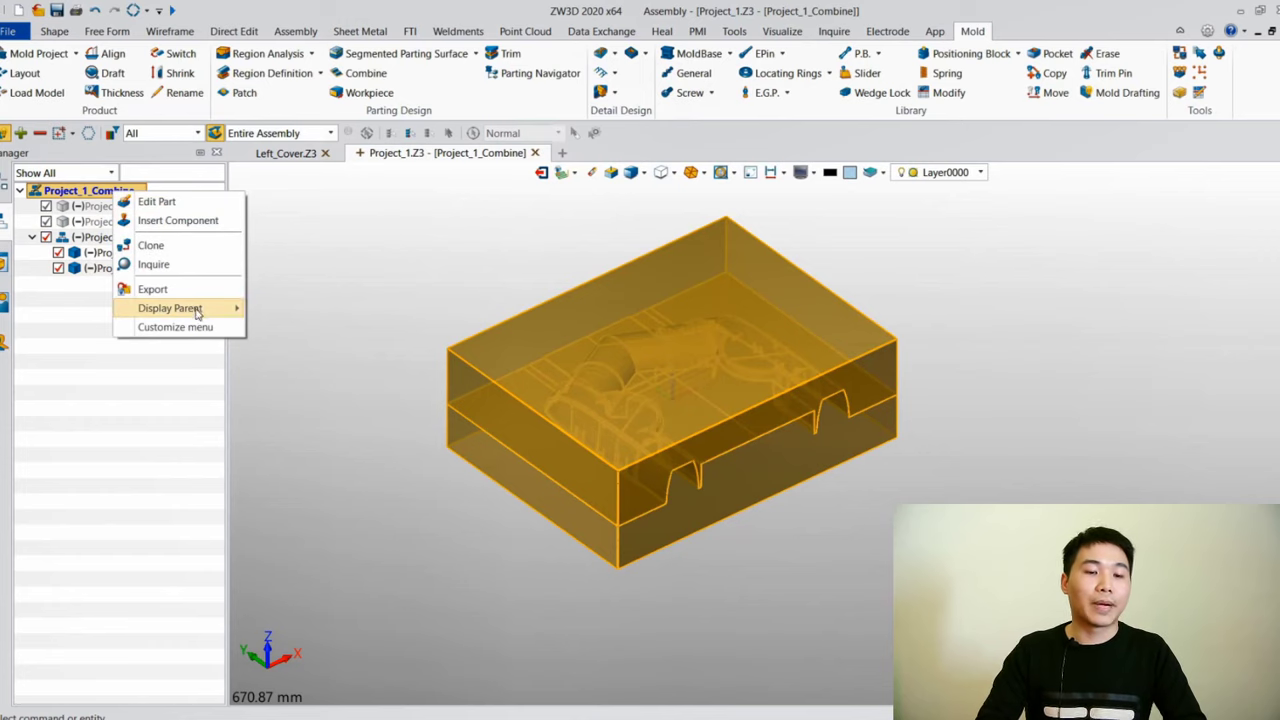
{"action": "mouse_move", "coordinate": [220, 308]}
{"action": "left_click", "coordinate": [303, 308]}
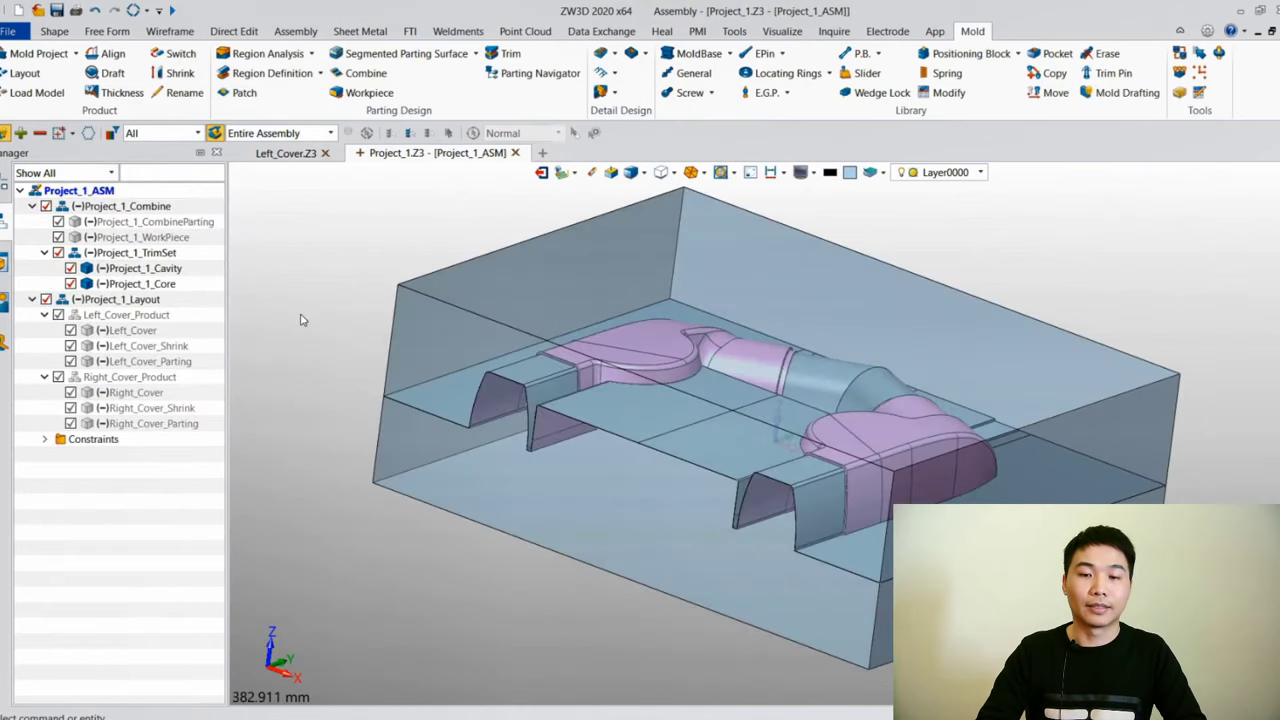
{"action": "left_click", "coordinate": [140, 268]}
{"action": "key", "text": "ctrl+h"}
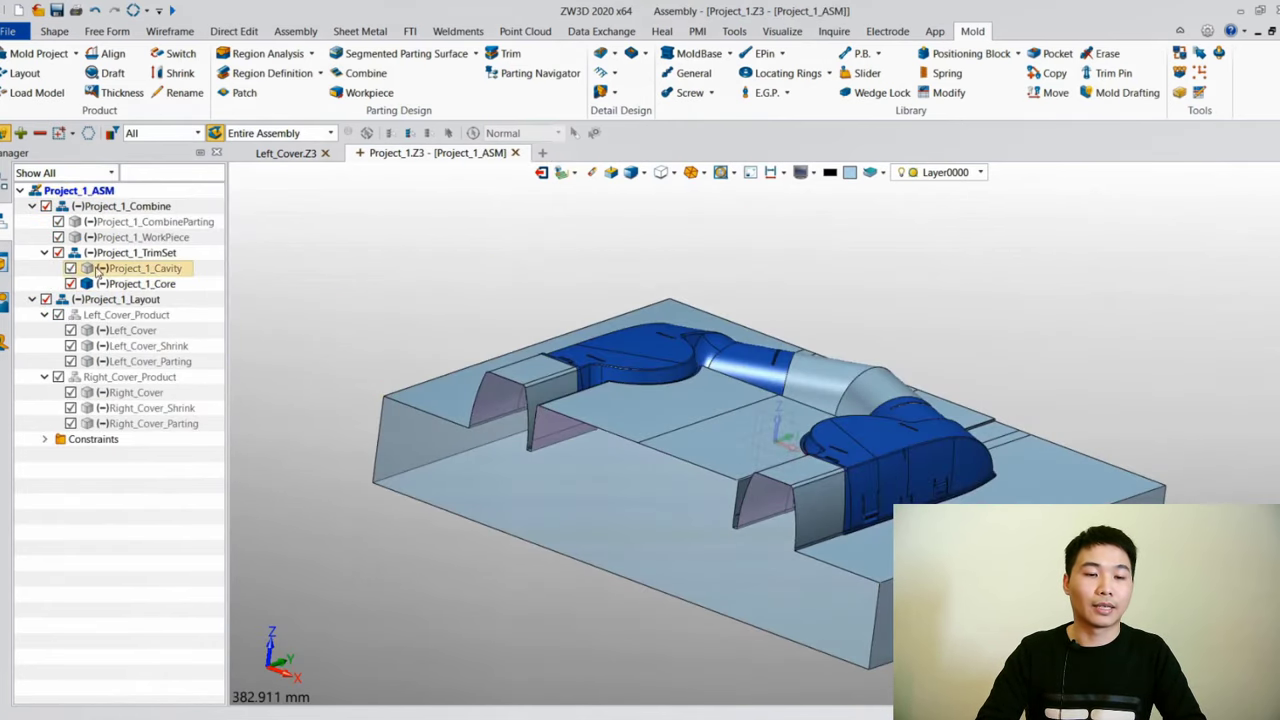
Start a runner and sketch its path: a vertical line near the origin, plus a horizontal line about 50 mm long leftward from its lower end
{"action": "left_click", "coordinate": [600, 54]}
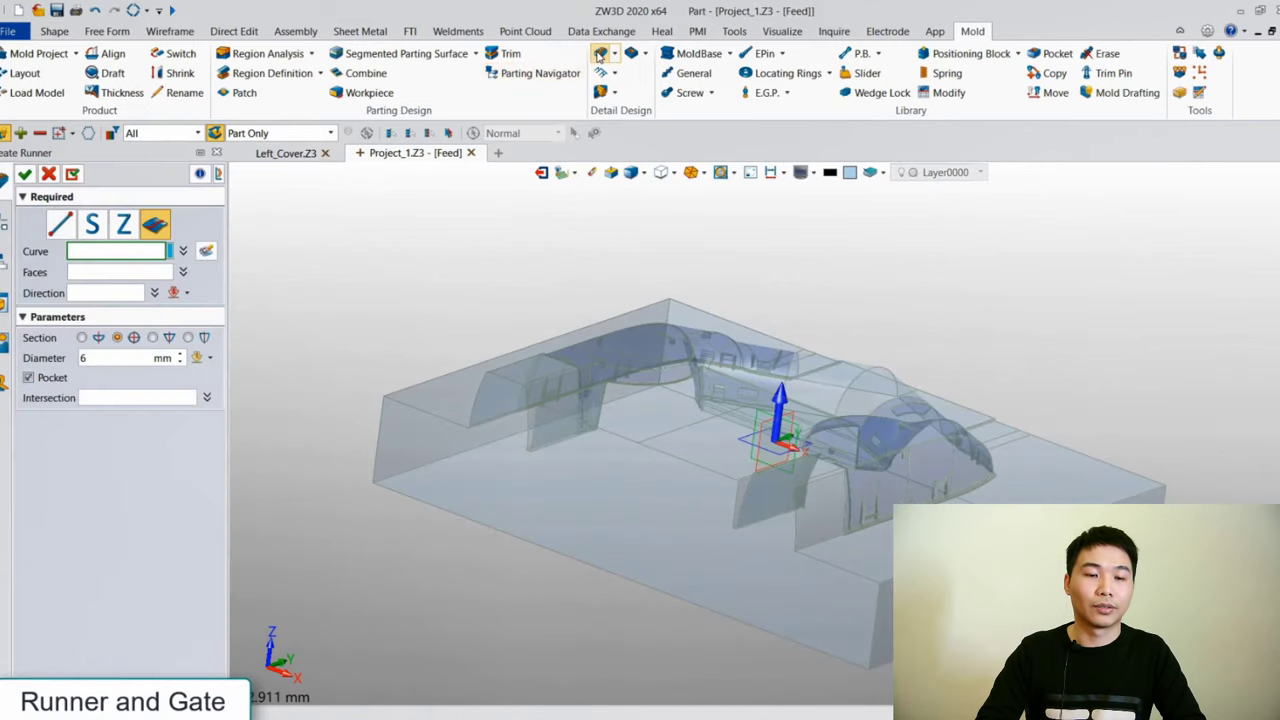
{"action": "left_click", "coordinate": [207, 251]}
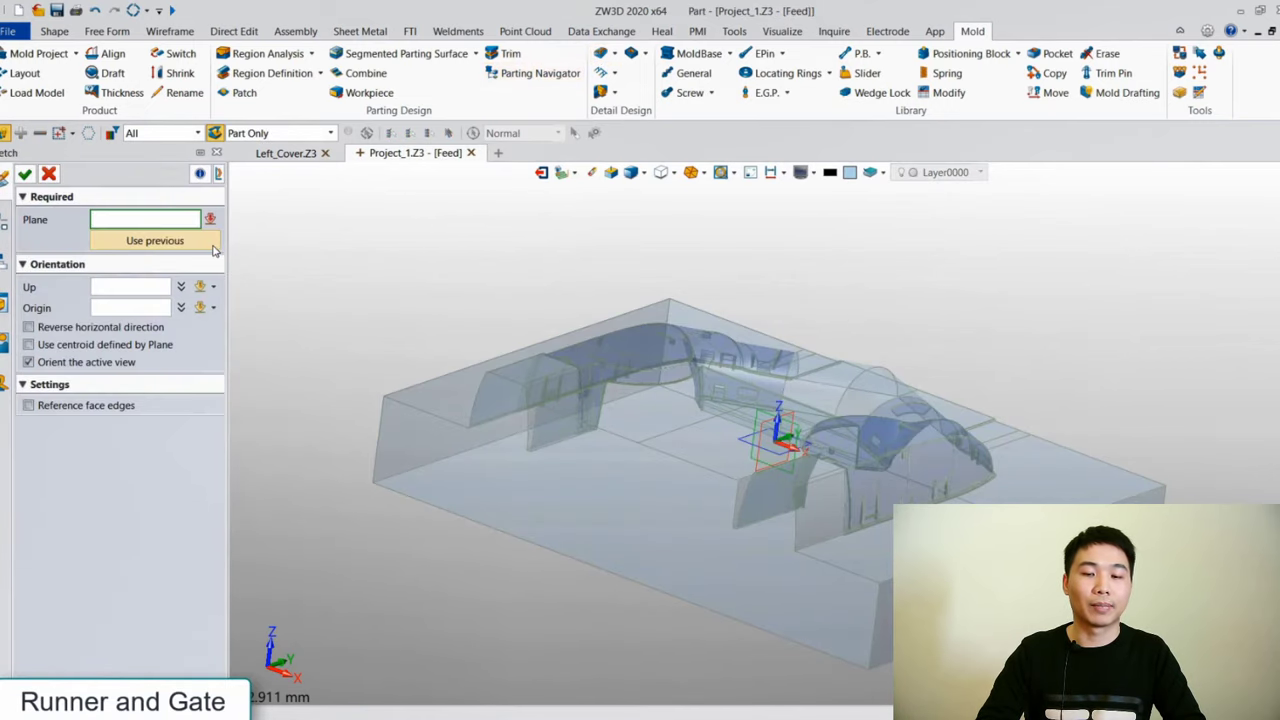
{"action": "left_click", "coordinate": [26, 175]}
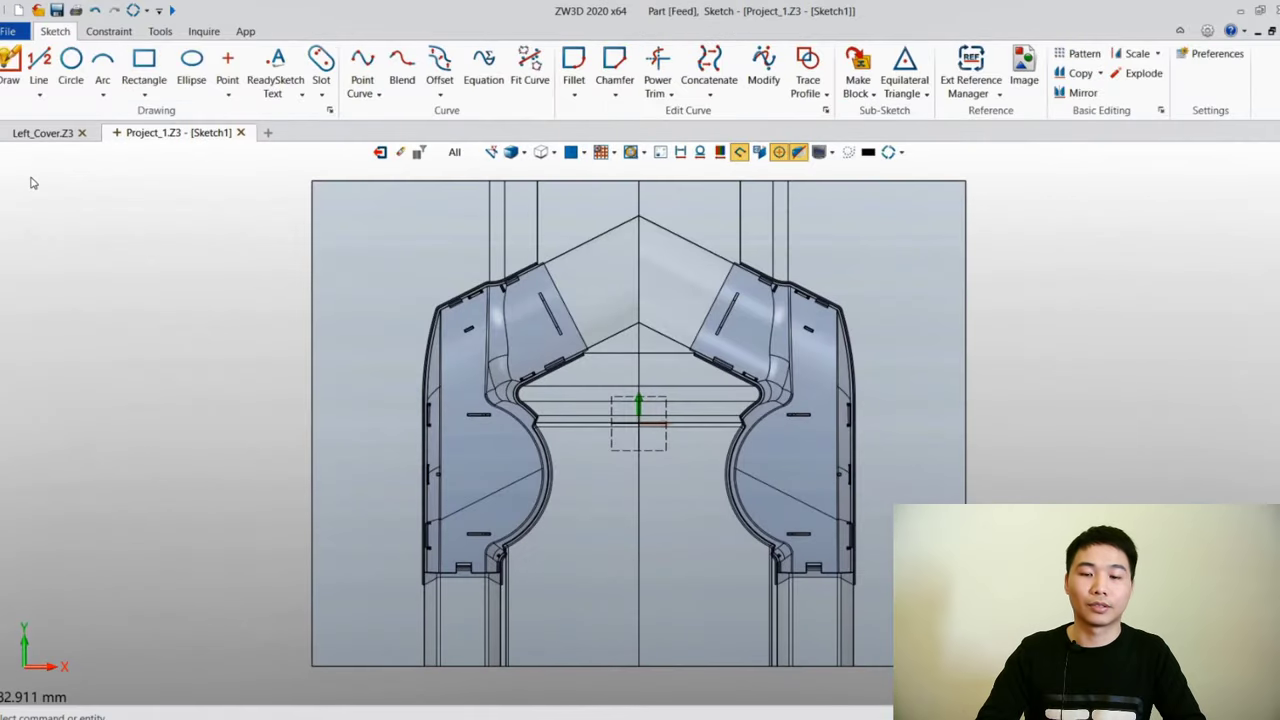
{"action": "left_click", "coordinate": [10, 65]}
{"action": "scroll", "coordinate": [645, 470], "scroll_direction": "up", "scroll_amount": 3}
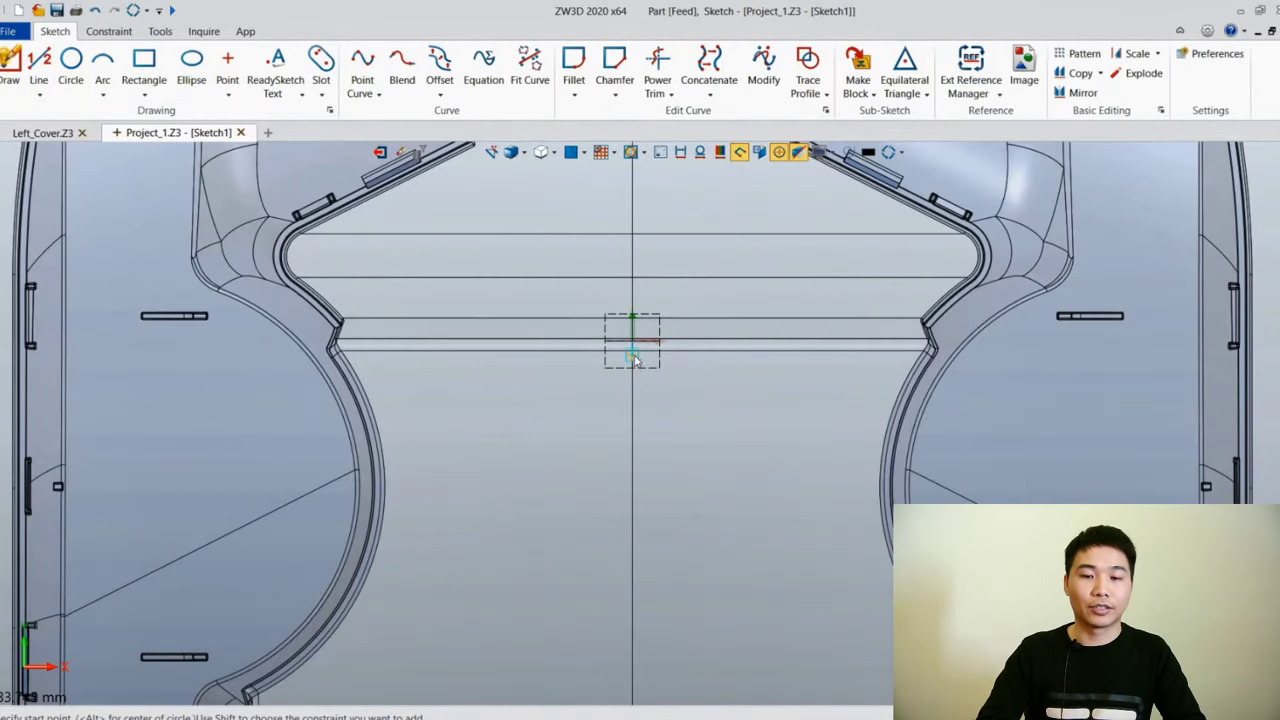
{"action": "left_click", "coordinate": [634, 500]}
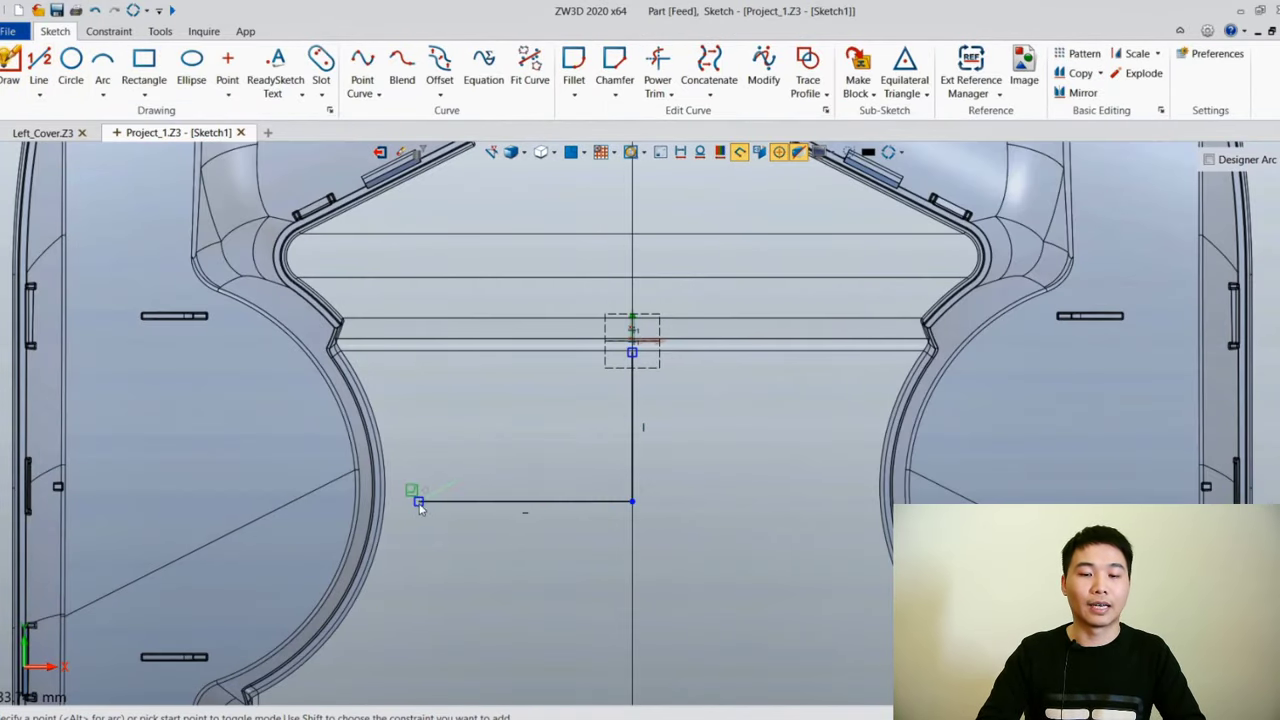
{"action": "left_click", "coordinate": [418, 501]}
{"action": "middle_click", "coordinate": [482, 472]}
Mirror the horizontal runner line about the vertical line, keeping the original
{"action": "left_click", "coordinate": [1083, 92]}
{"action": "left_click", "coordinate": [539, 500]}
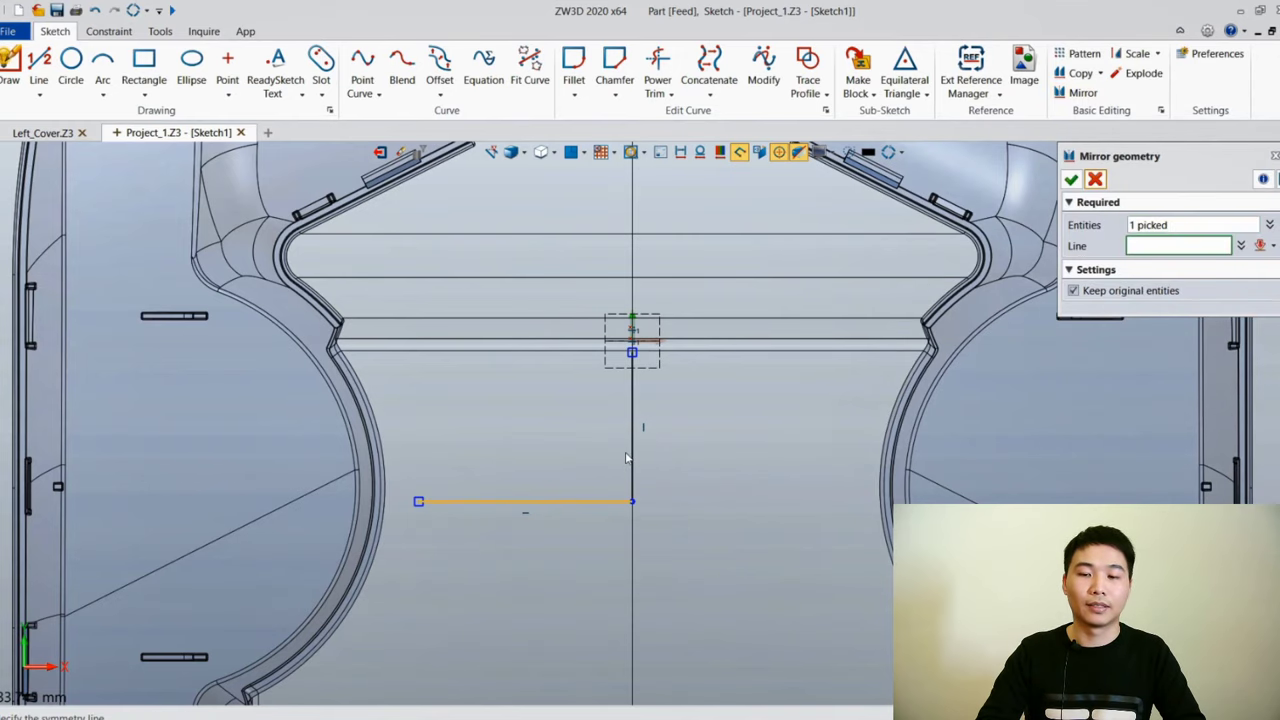
{"action": "left_click", "coordinate": [632, 450]}
Dimension the horizontal runner line to 50 mm and the vertical line to 35.5 mm, and finish the sketch
{"action": "left_click", "coordinate": [108, 31]}
{"action": "left_click", "coordinate": [414, 75]}
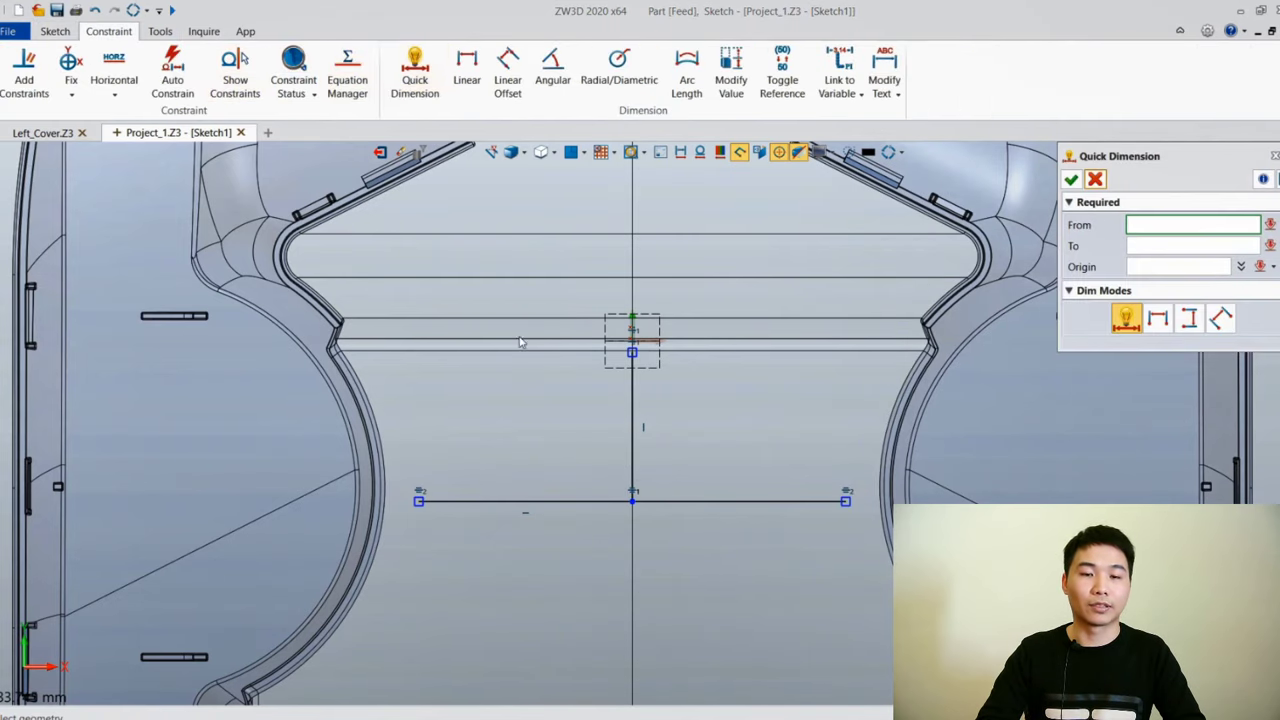
{"action": "left_click", "coordinate": [549, 500]}
{"action": "left_click", "coordinate": [545, 532]}
{"action": "type", "text": "50.201706"}
{"action": "key", "text": "Return"}
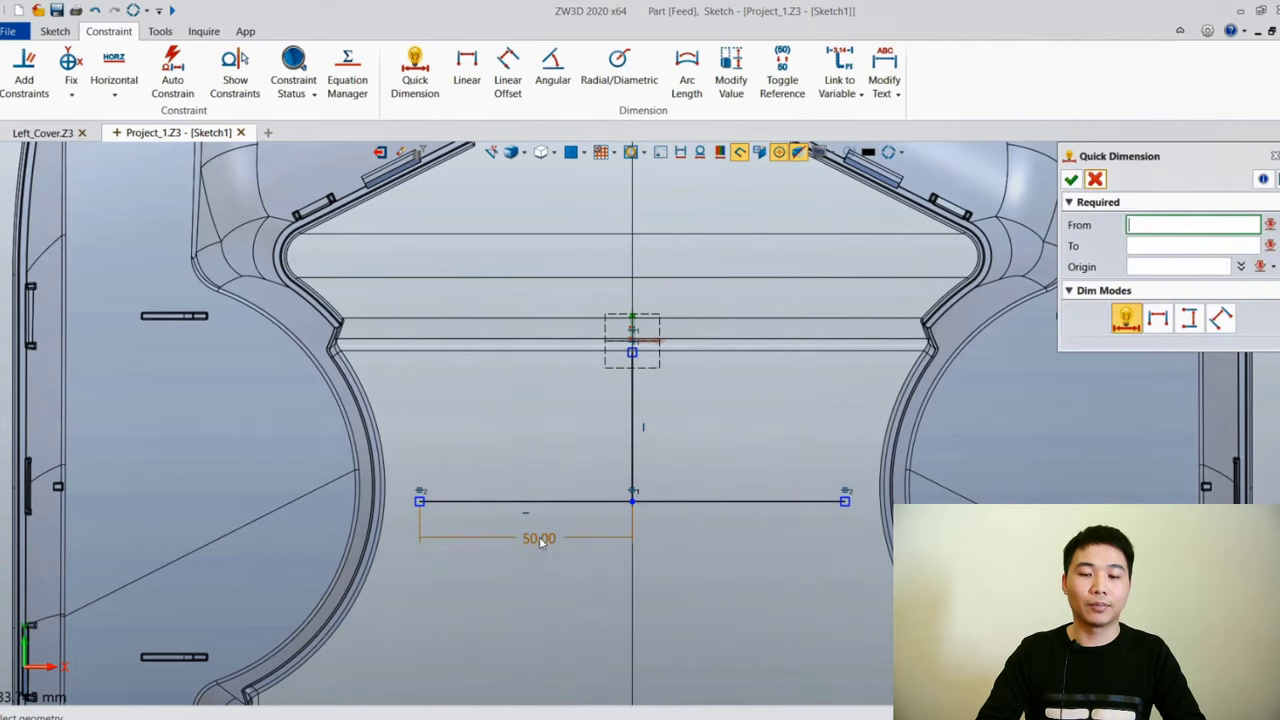
{"action": "left_click", "coordinate": [680, 426]}
{"action": "type", "text": "35.5"}
{"action": "key", "text": "Return"}
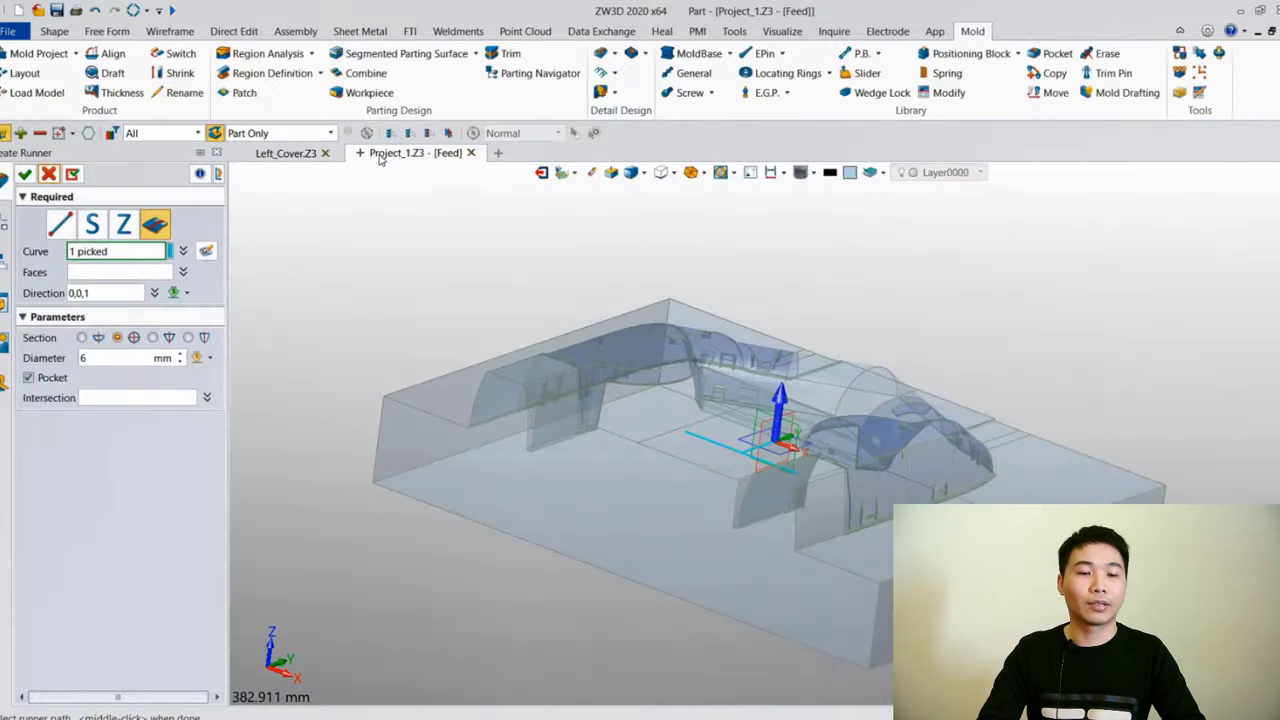
Pick the four core faces between the two covers as the faces on which the runner lies
{"action": "left_click", "coordinate": [147, 272]}
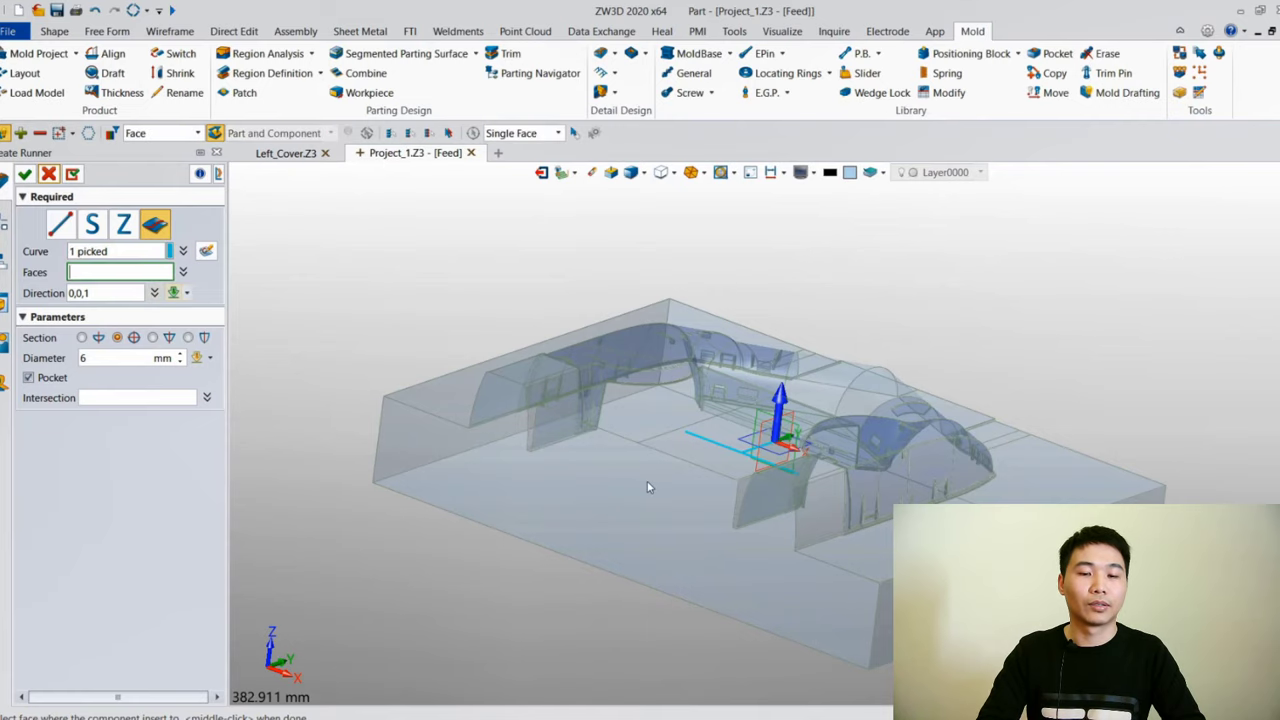
{"action": "left_click", "coordinate": [680, 443]}
{"action": "left_click", "coordinate": [777, 405]}
{"action": "scroll", "coordinate": [777, 405], "scroll_direction": "up", "scroll_amount": 5}
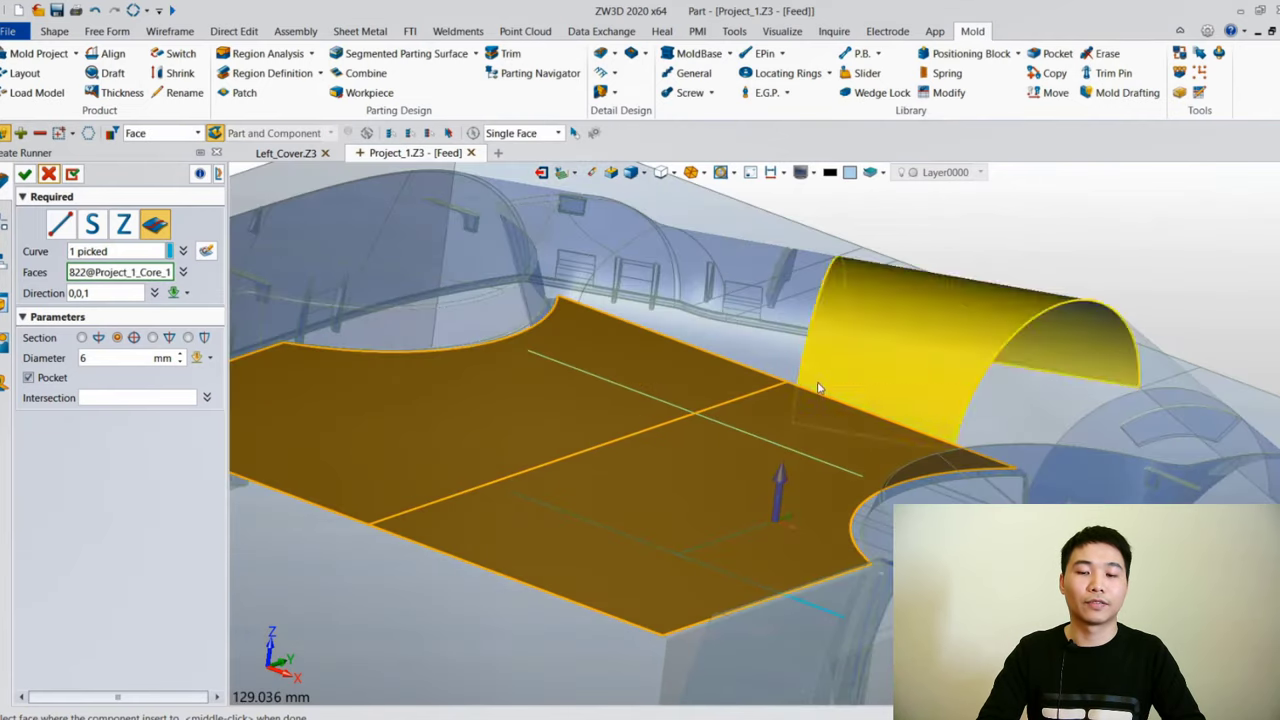
{"action": "left_click", "coordinate": [767, 521]}
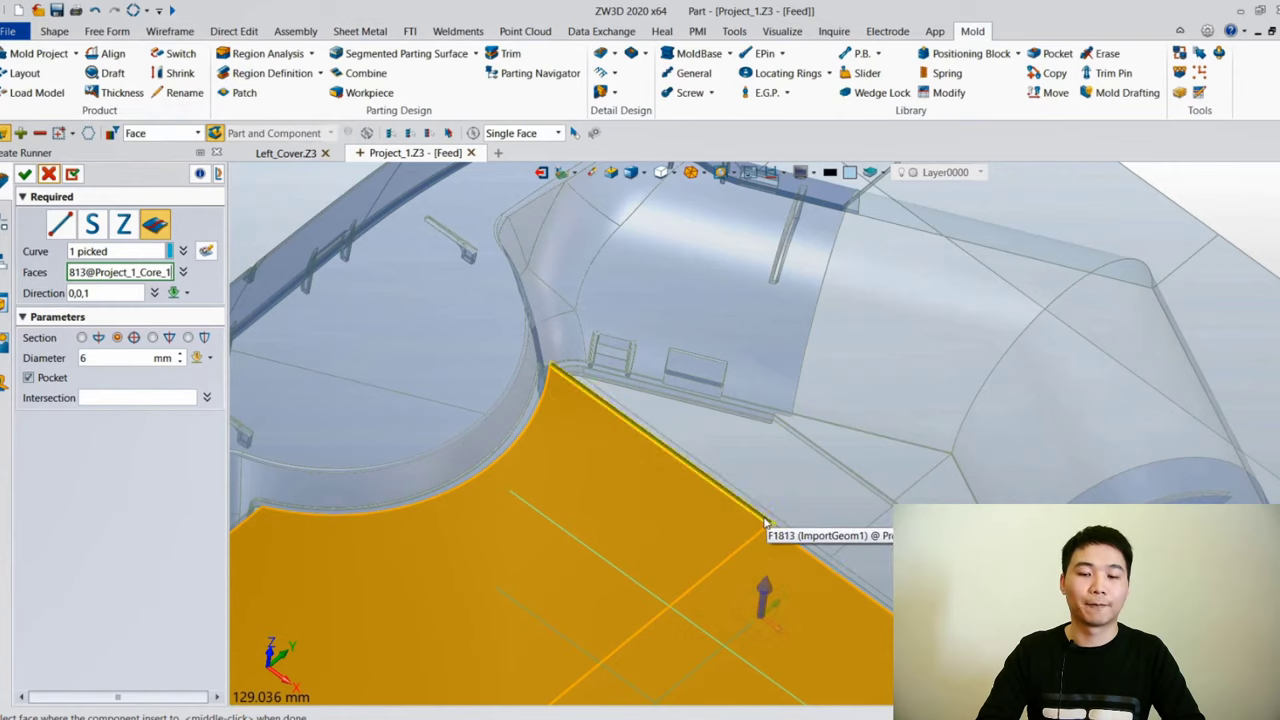
{"action": "left_click", "coordinate": [780, 535]}
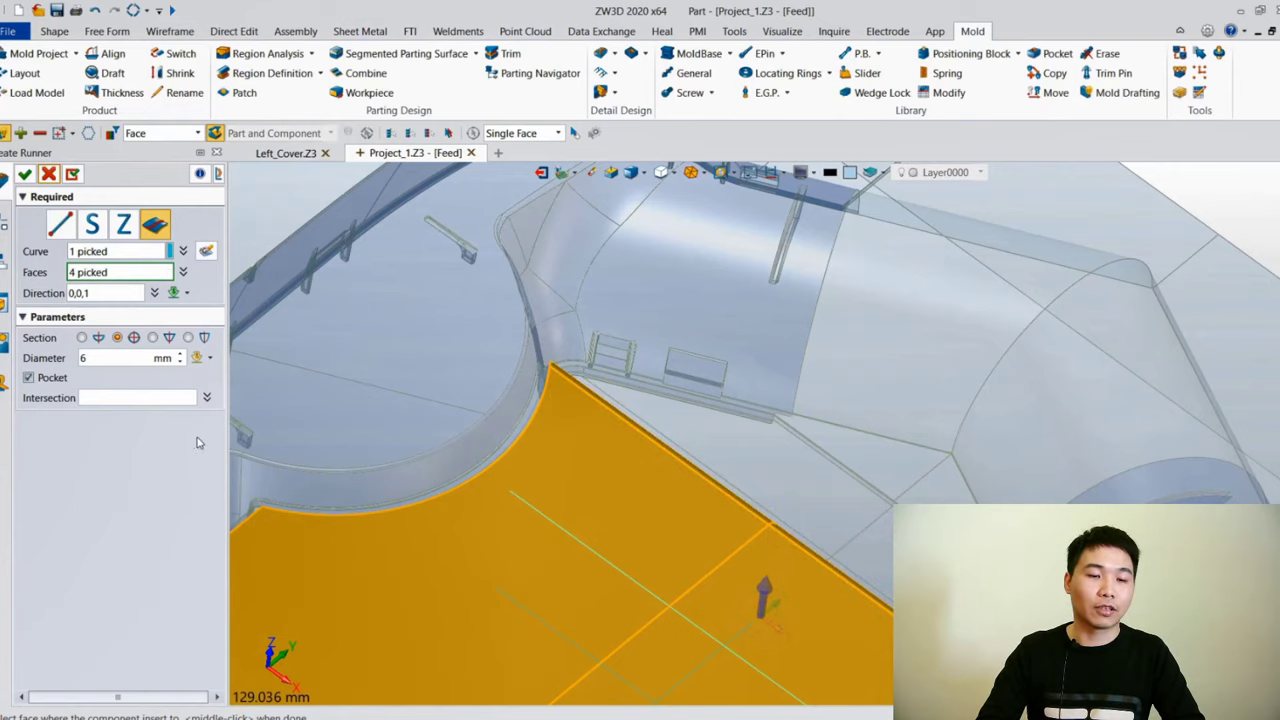
Create the 6 mm diameter runner with the 1 mm offset section, pocketing the core, and hide the Feed component
{"action": "left_click", "coordinate": [82, 338]}
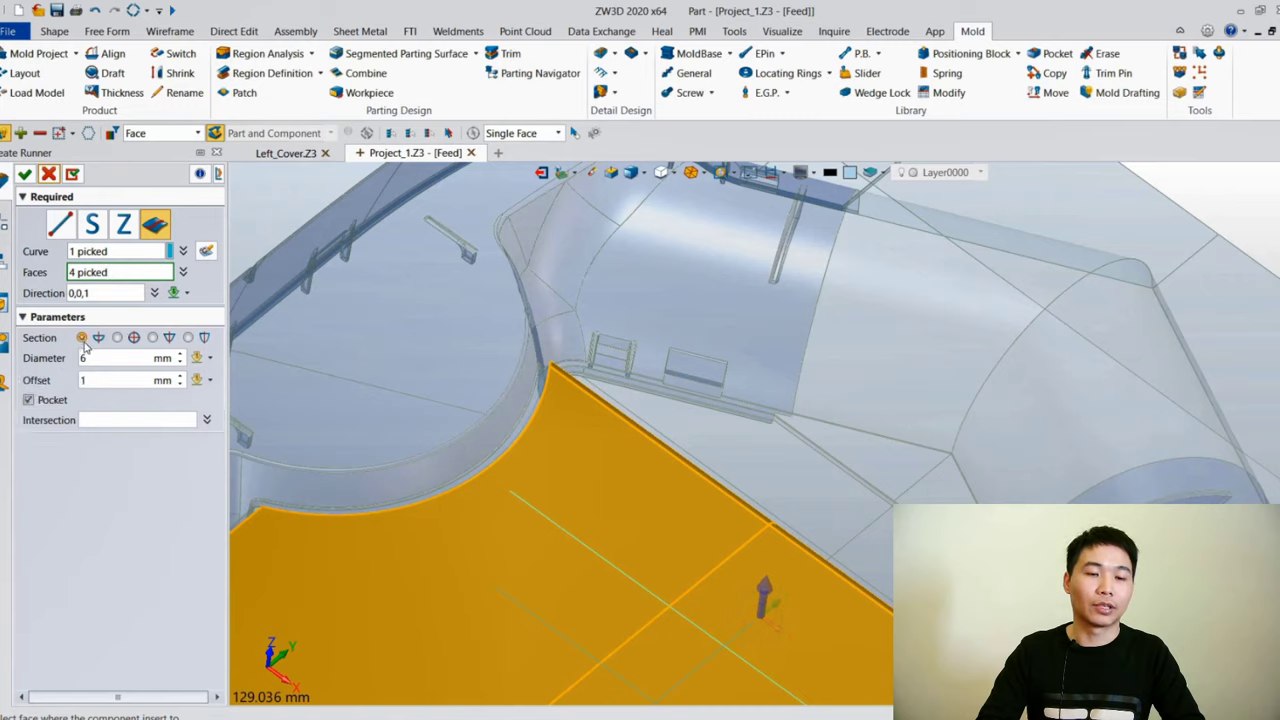
{"action": "left_click", "coordinate": [123, 419]}
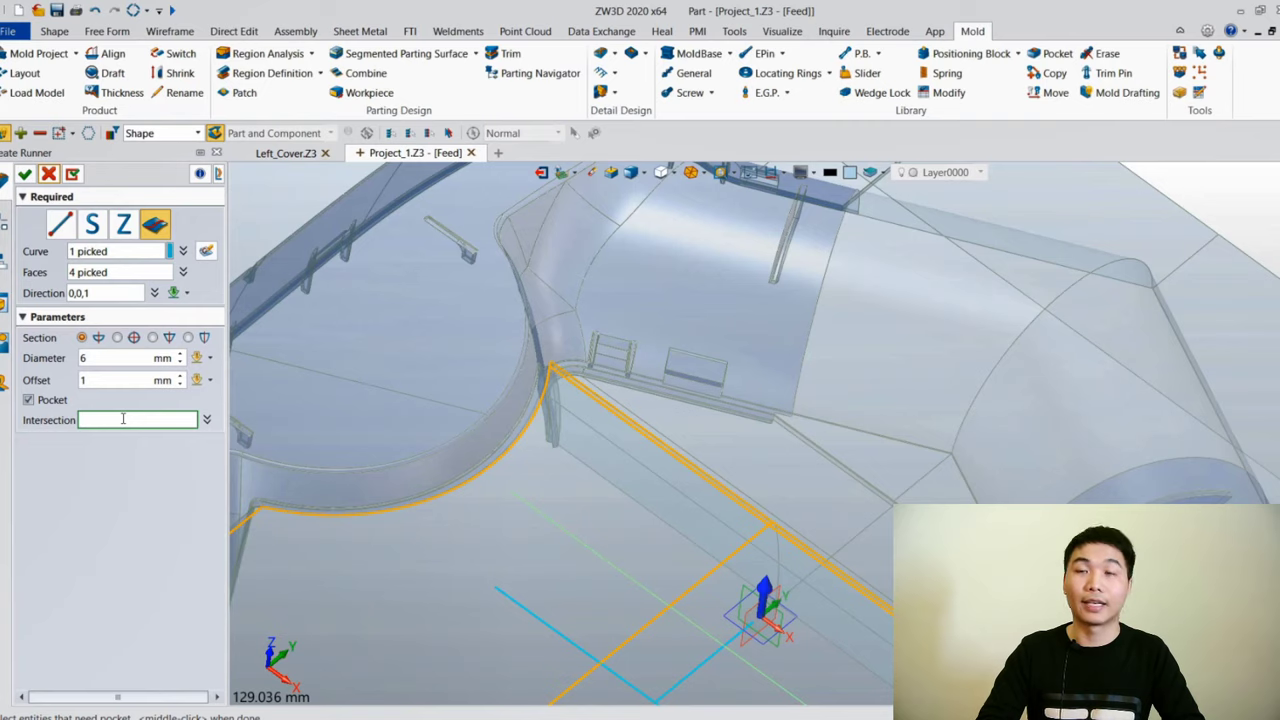
{"action": "key", "text": "ctrl+f"}
{"action": "left_click", "coordinate": [537, 425]}
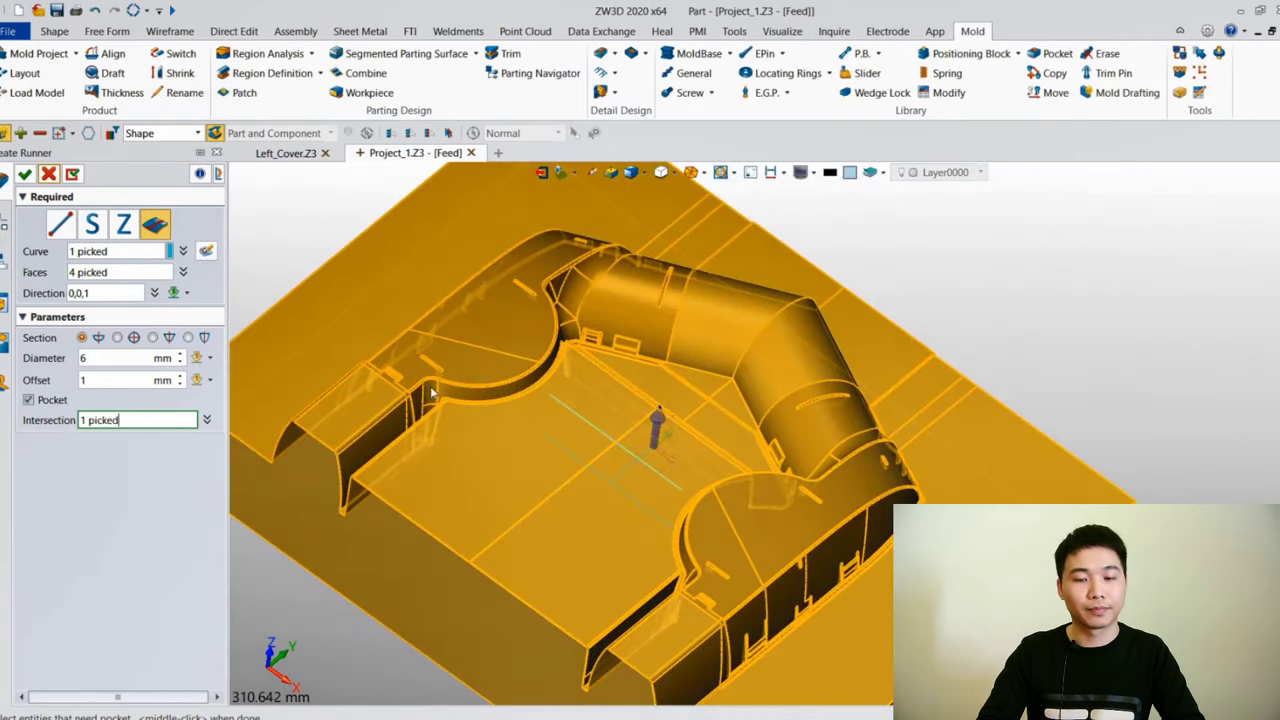
{"action": "left_click", "coordinate": [25, 175]}
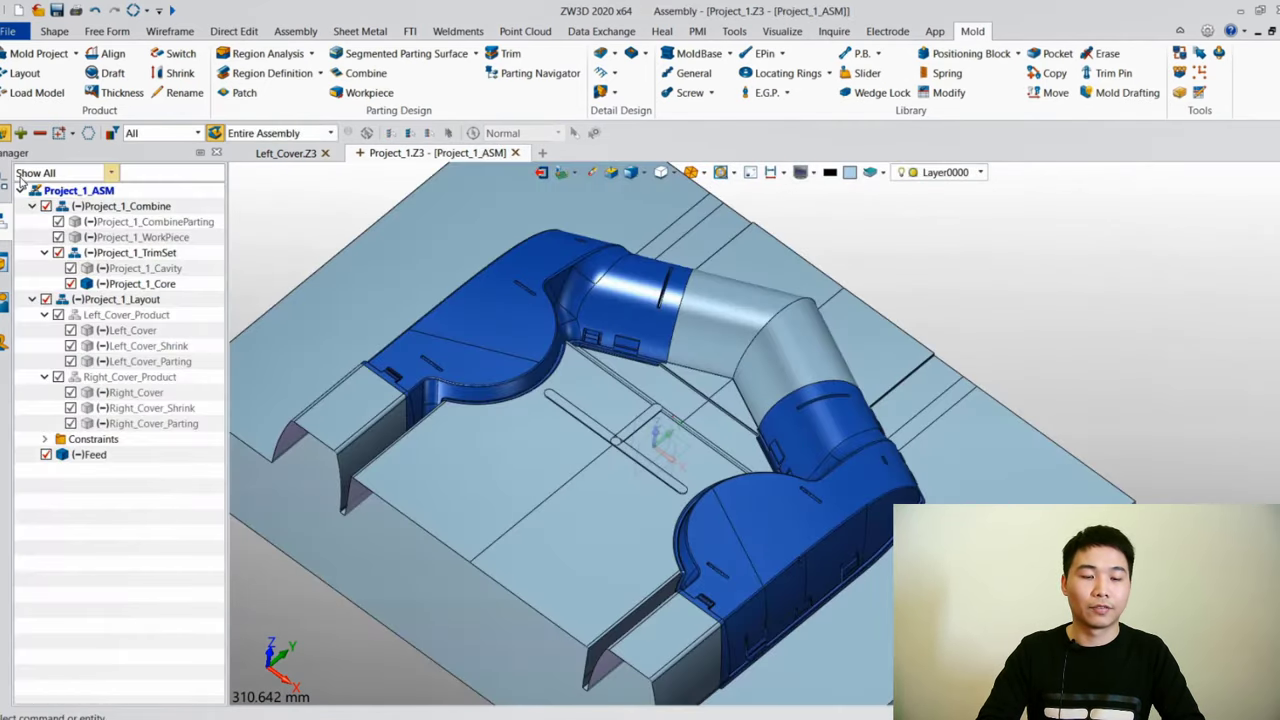
{"action": "left_click", "coordinate": [46, 455]}
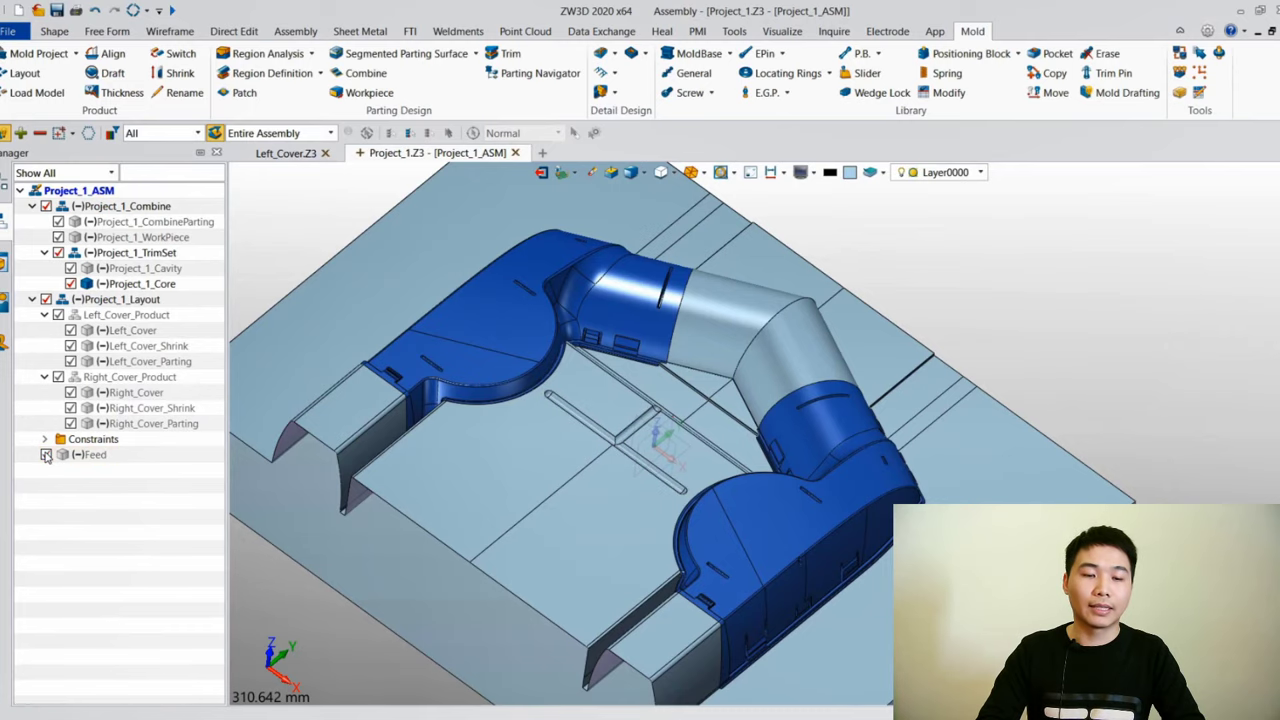
Start a curved gate on the core face, centred on the curvature of the runner's -X end arc, with the default direction
{"action": "scroll", "coordinate": [618, 452], "scroll_direction": "up", "scroll_amount": 4}
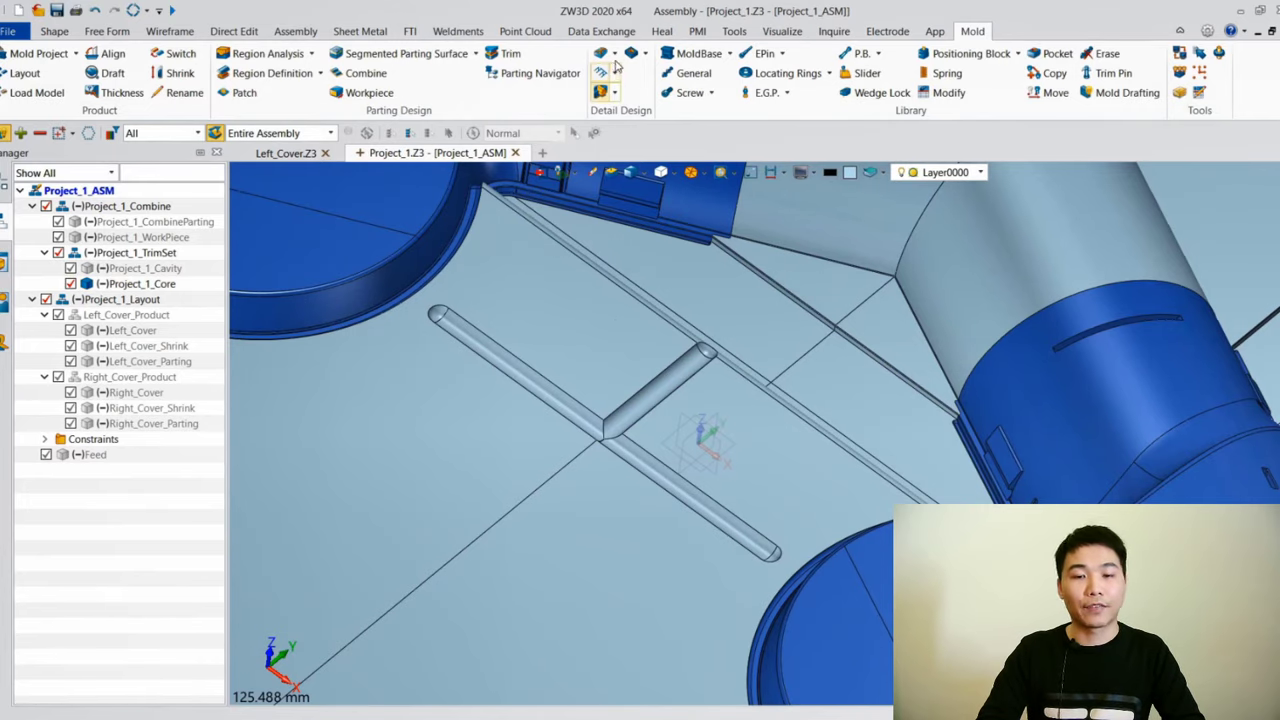
{"action": "left_click", "coordinate": [615, 54]}
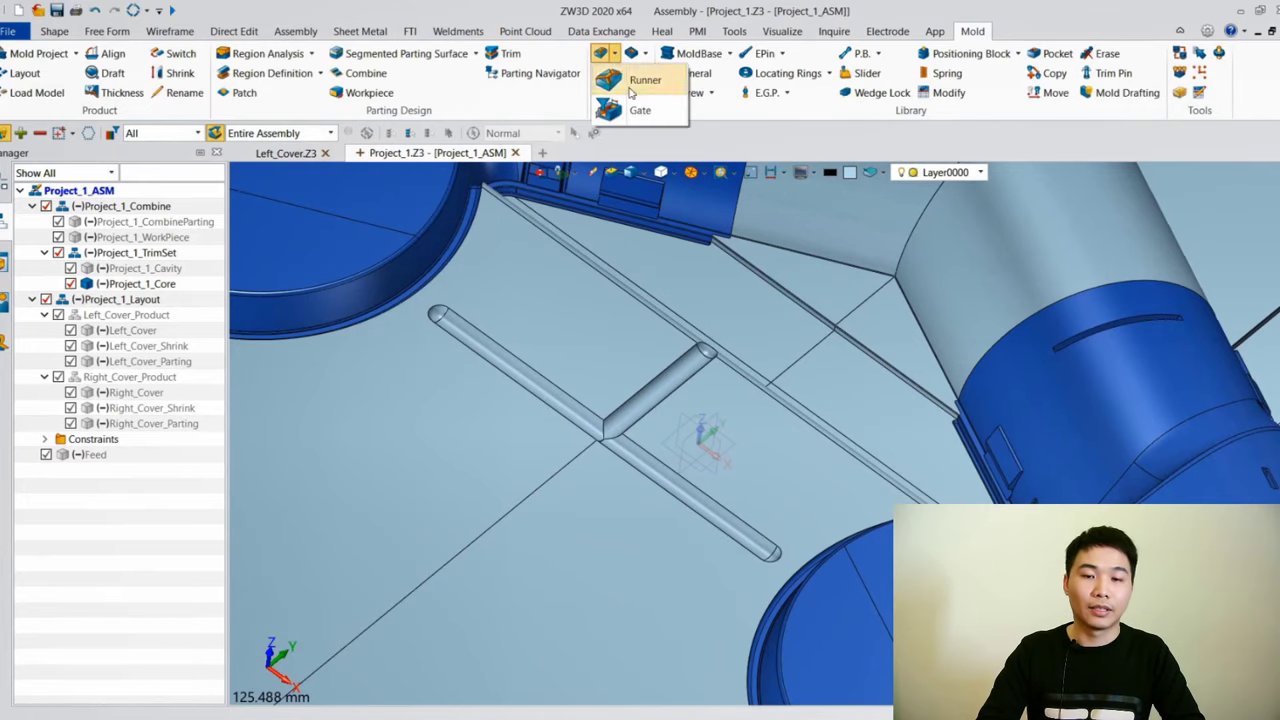
{"action": "left_click", "coordinate": [636, 108]}
{"action": "left_click", "coordinate": [531, 272]}
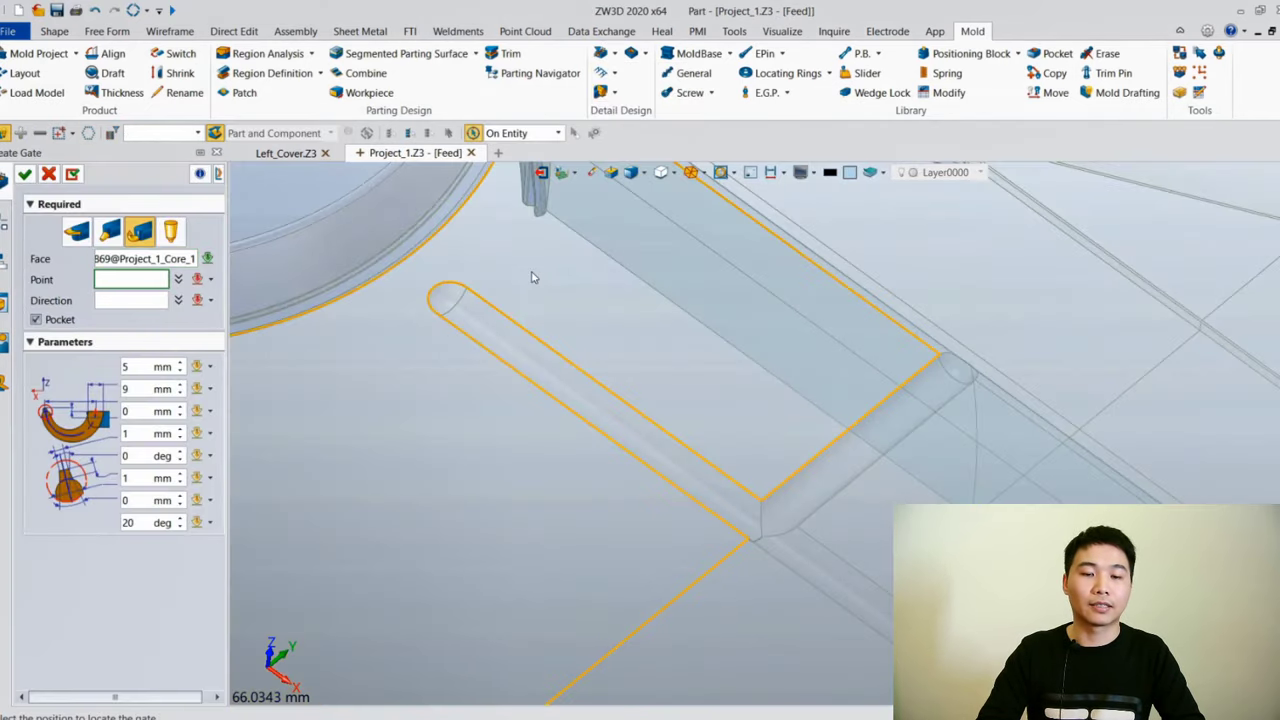
{"action": "right_click", "coordinate": [531, 277]}
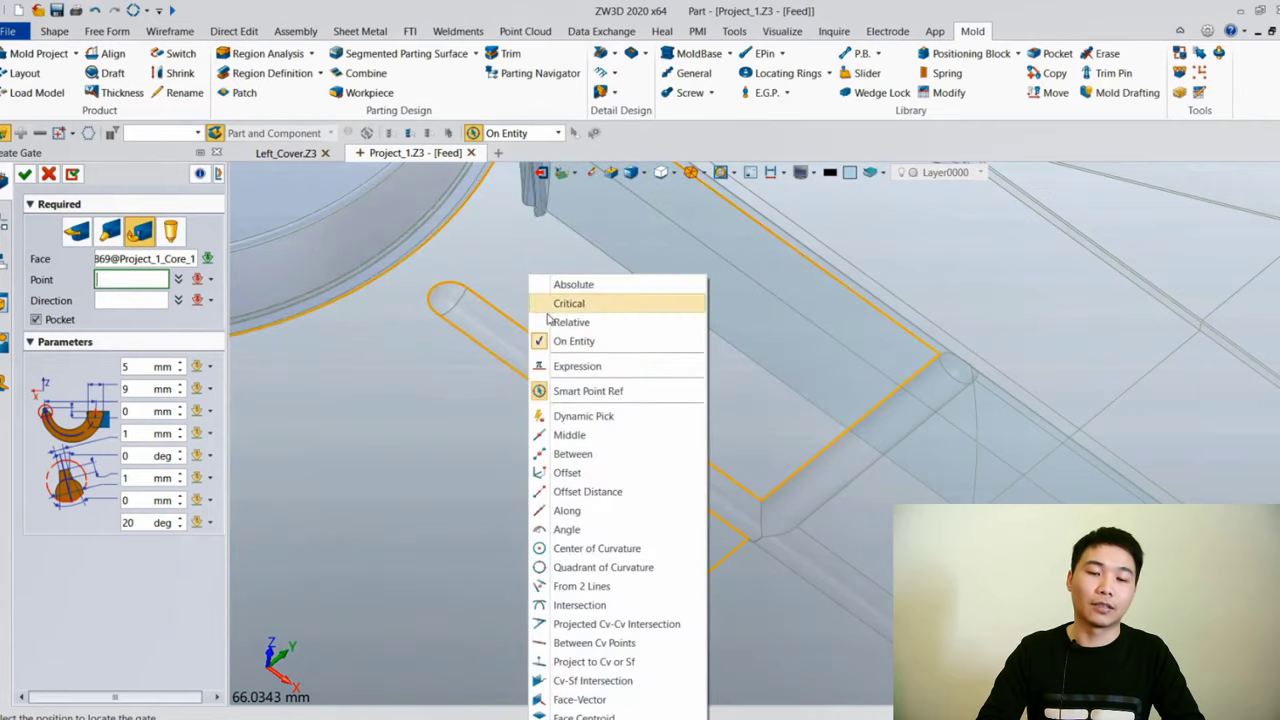
{"action": "left_click", "coordinate": [612, 548]}
{"action": "left_click", "coordinate": [454, 286]}
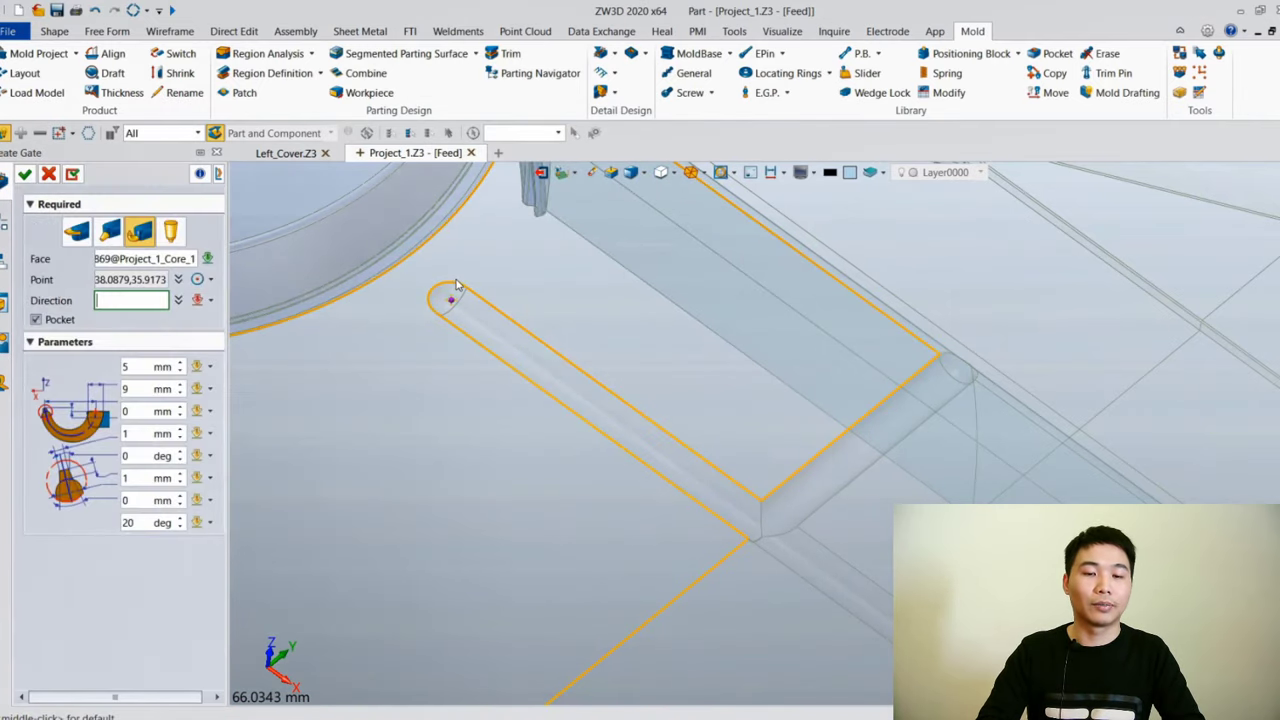
{"action": "middle_click", "coordinate": [456, 285]}
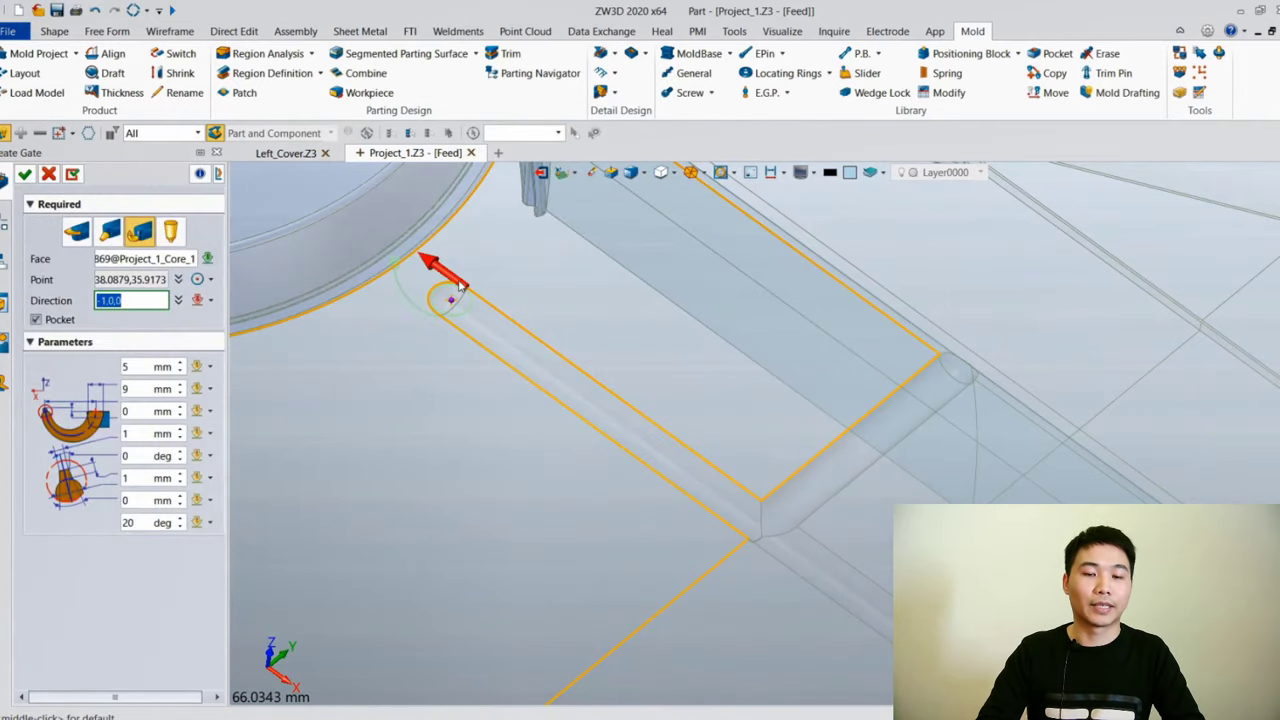
Set the gate's D to 6 mm and its d to 1 mm, and create the gate
{"action": "left_click", "coordinate": [143, 366]}
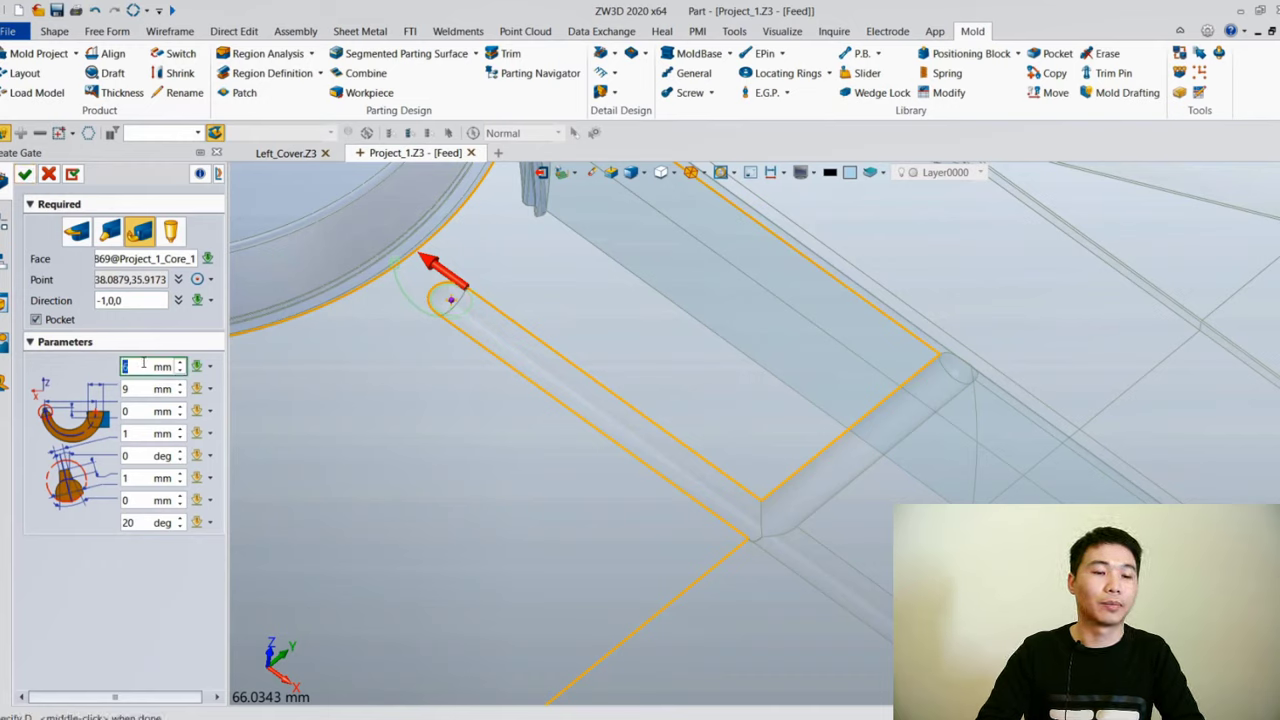
{"action": "type", "text": "6"}
{"action": "left_click", "coordinate": [144, 499]}
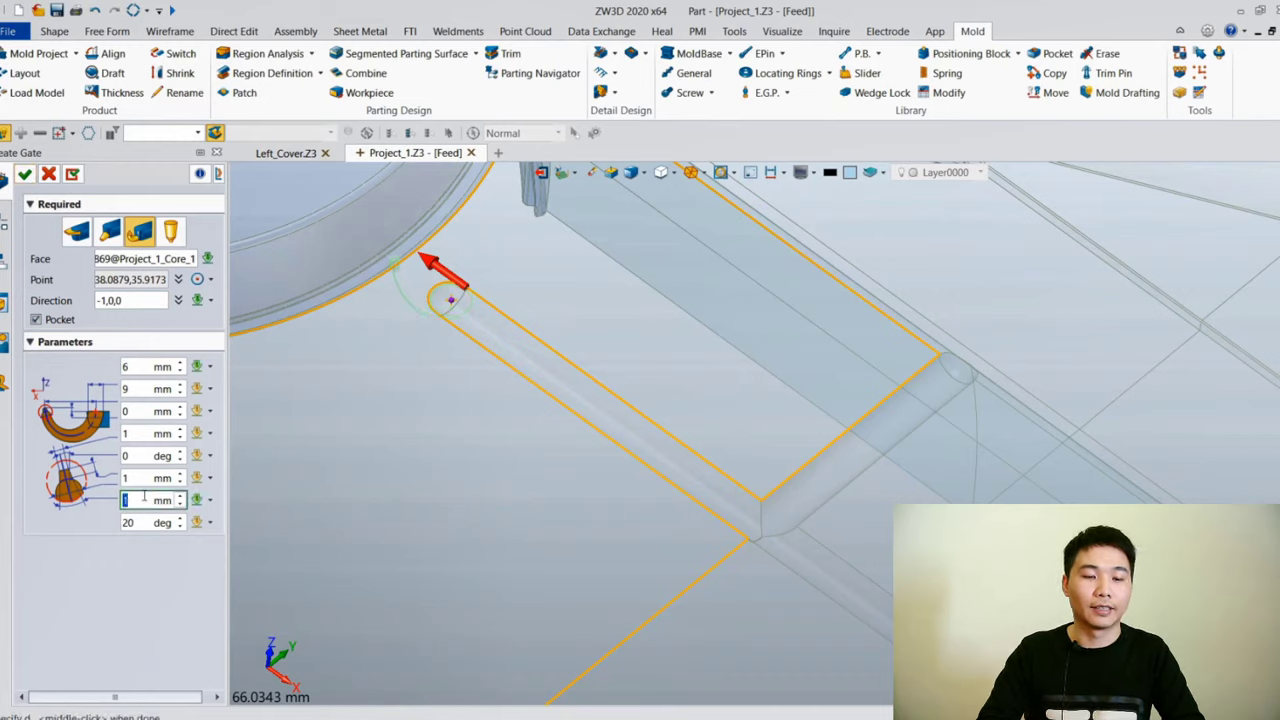
{"action": "left_click", "coordinate": [26, 175]}
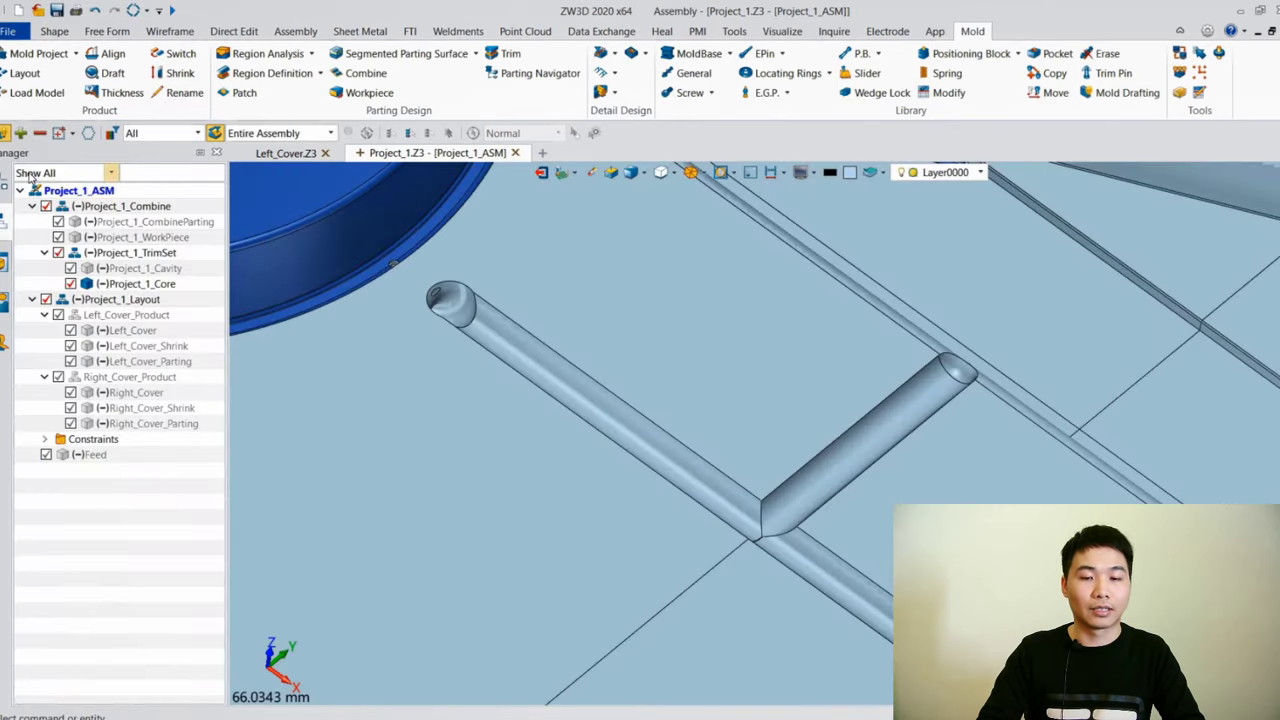
Create a second curved gate on the core face at the runner's +X end, centred on its end arc, with the default direction
{"action": "scroll", "coordinate": [501, 281], "scroll_direction": "down", "scroll_amount": 3}
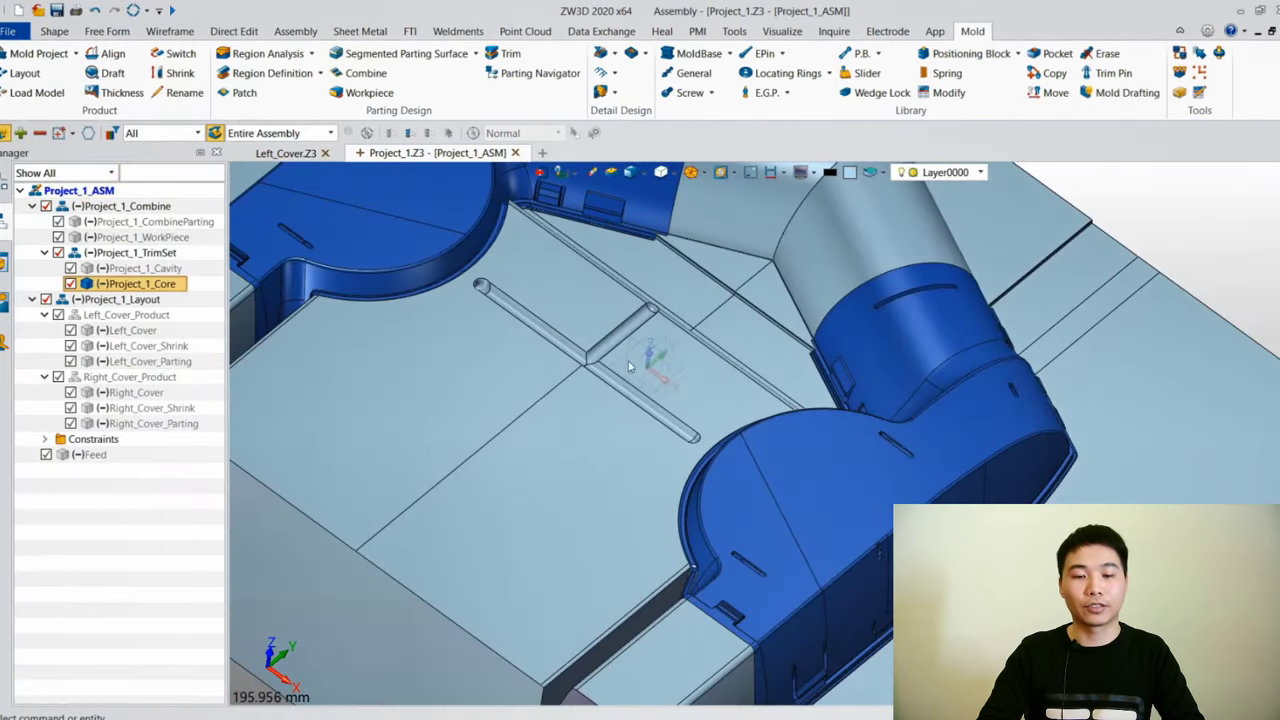
{"action": "scroll", "coordinate": [695, 234], "scroll_direction": "up", "scroll_amount": 5}
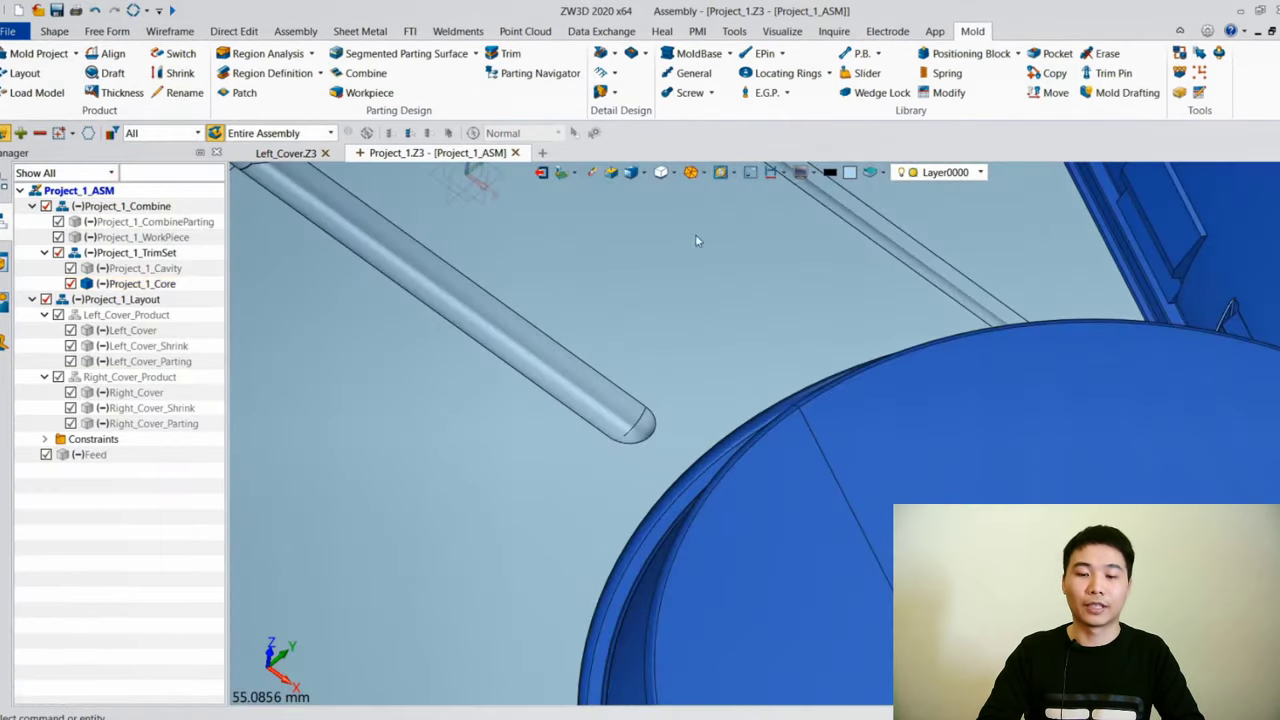
{"action": "left_click", "coordinate": [603, 55]}
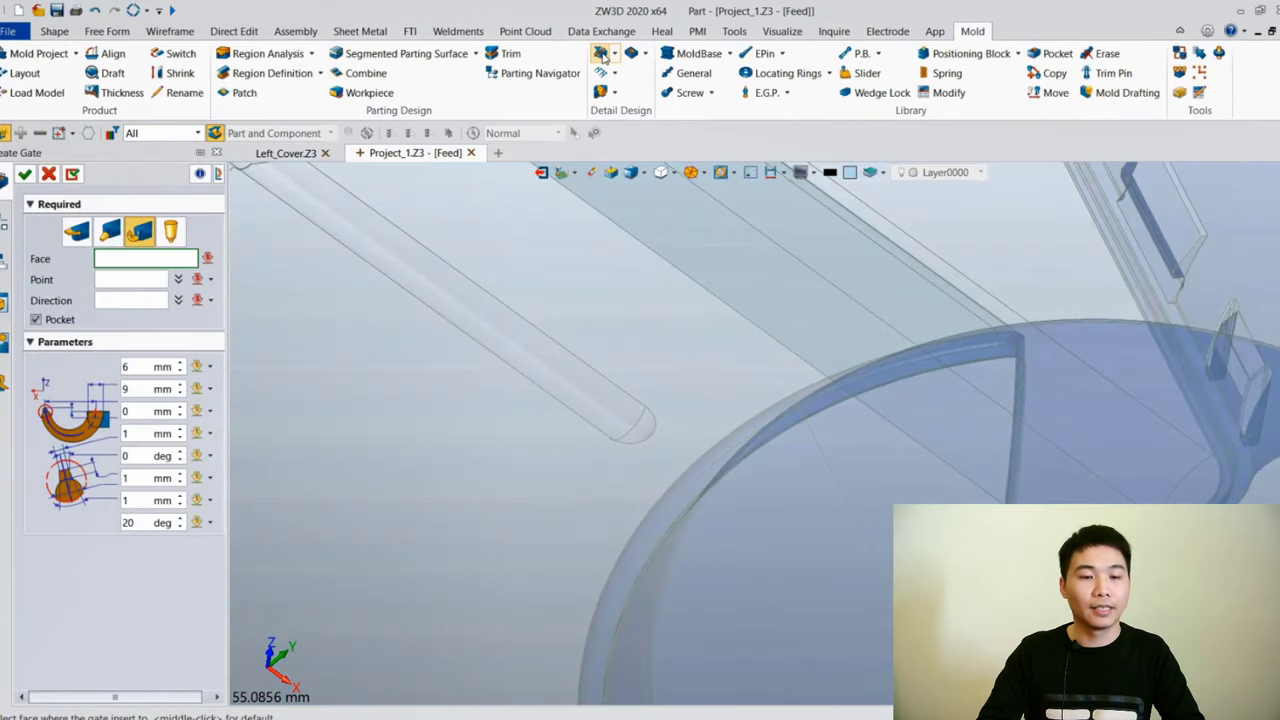
{"action": "left_click", "coordinate": [675, 316]}
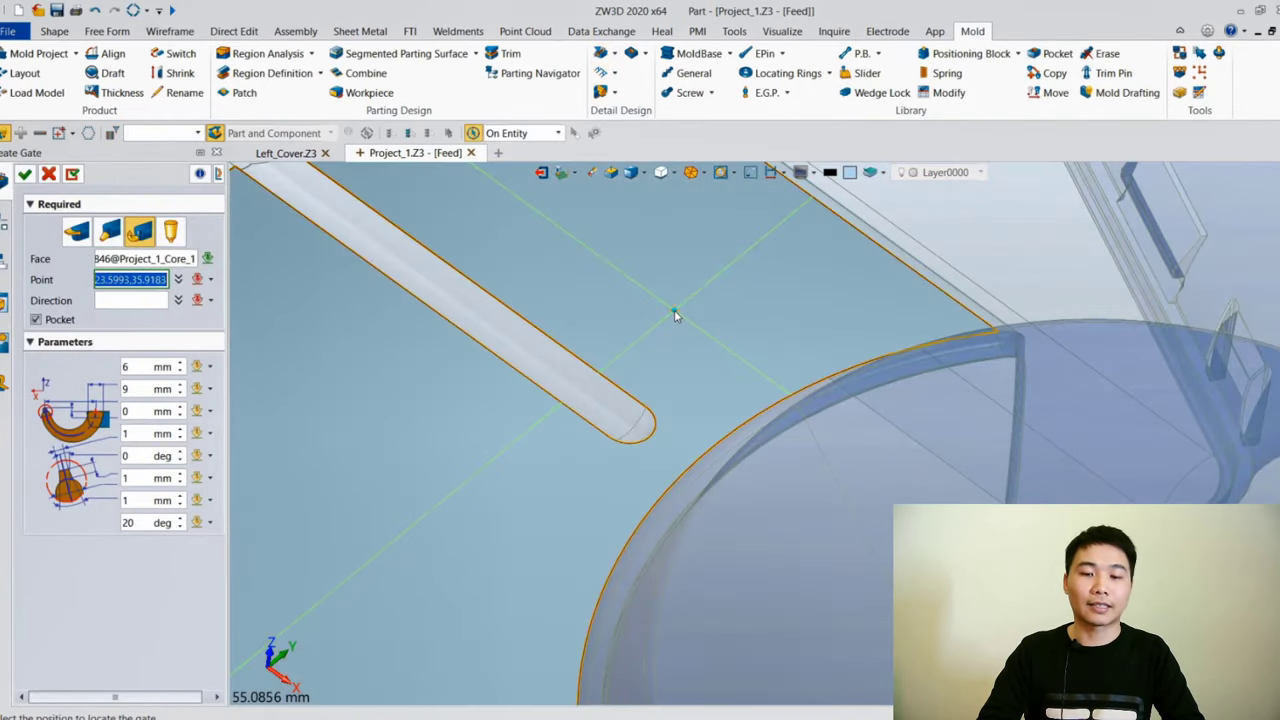
{"action": "right_click", "coordinate": [676, 318]}
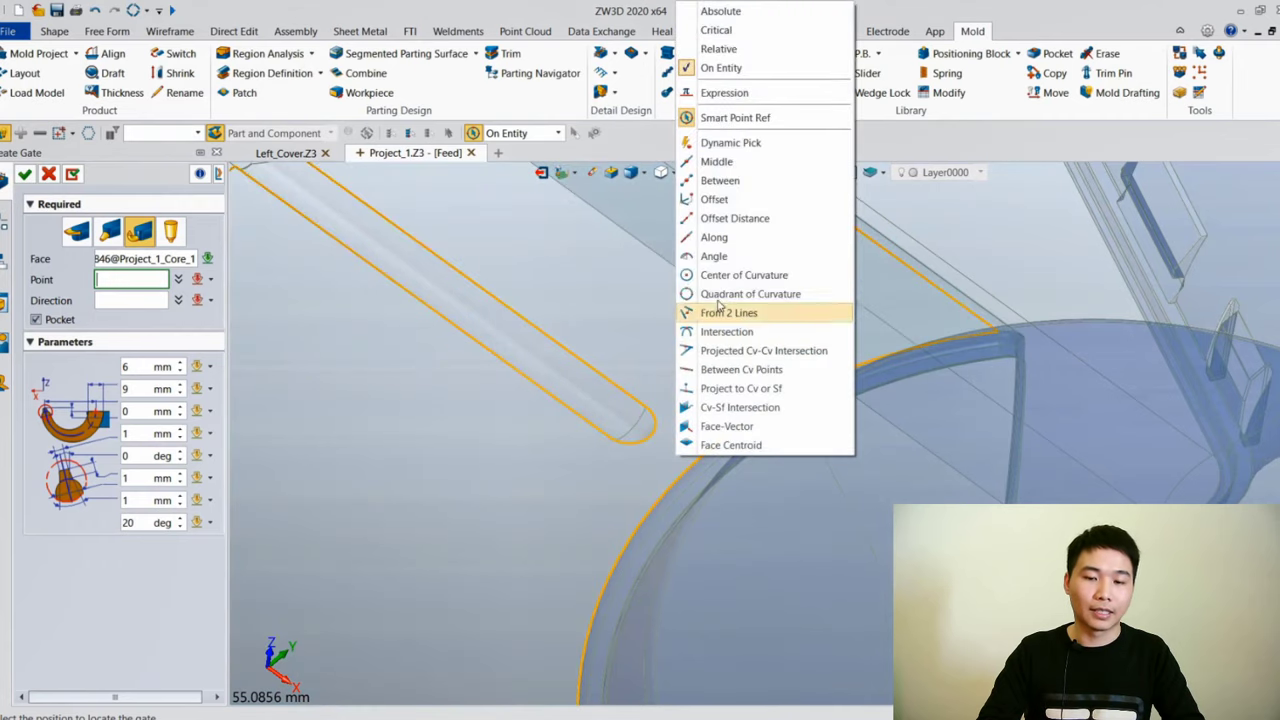
{"action": "left_click", "coordinate": [770, 273]}
{"action": "left_click", "coordinate": [651, 417]}
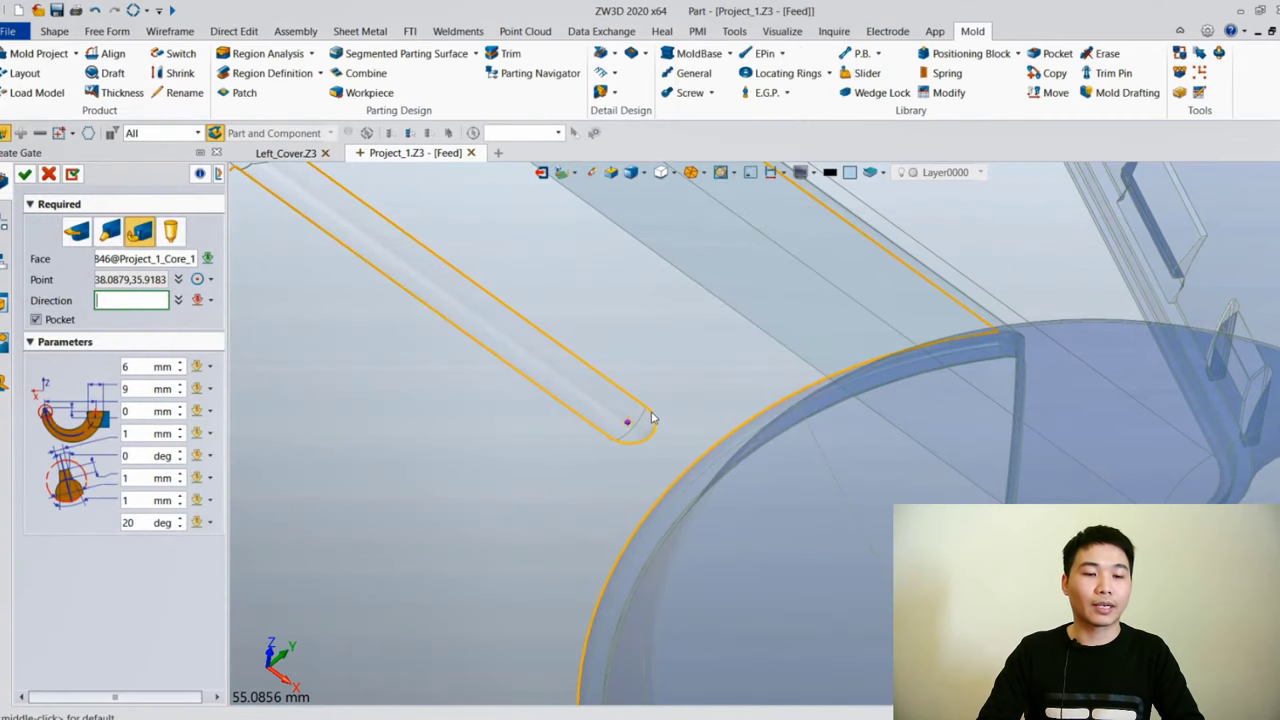
{"action": "middle_click", "coordinate": [651, 417]}
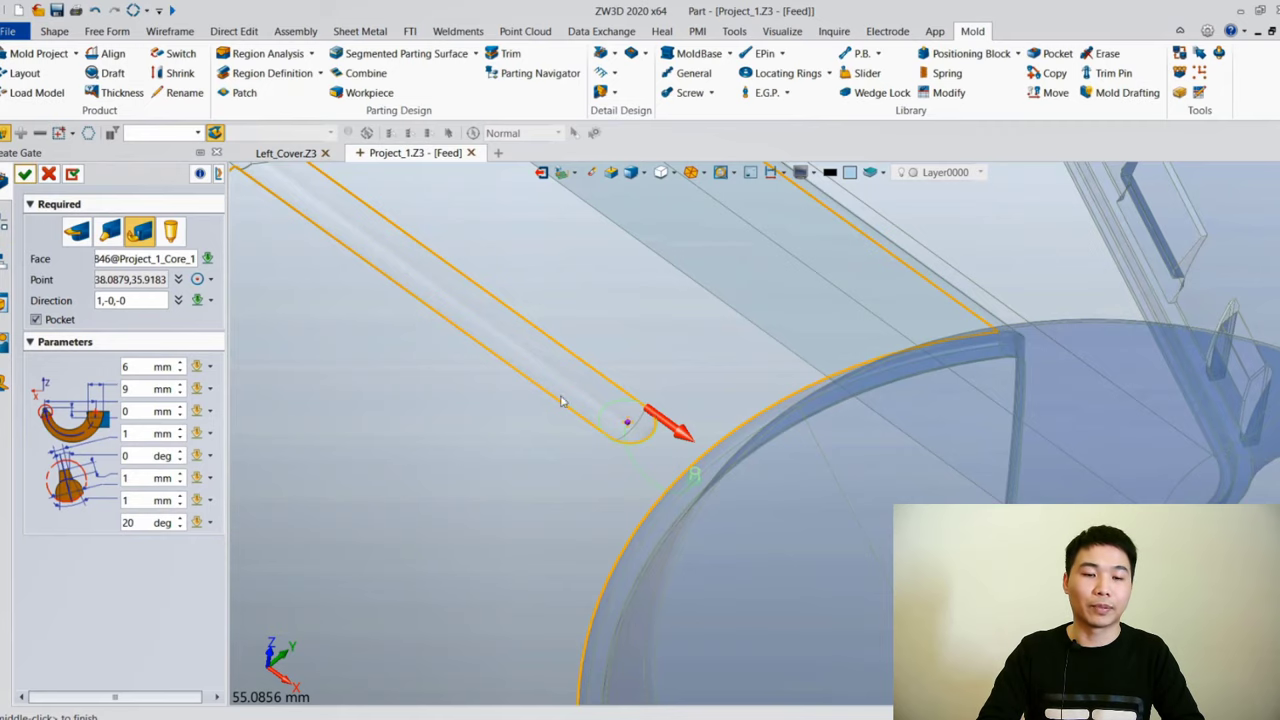
{"action": "left_click", "coordinate": [24, 174]}
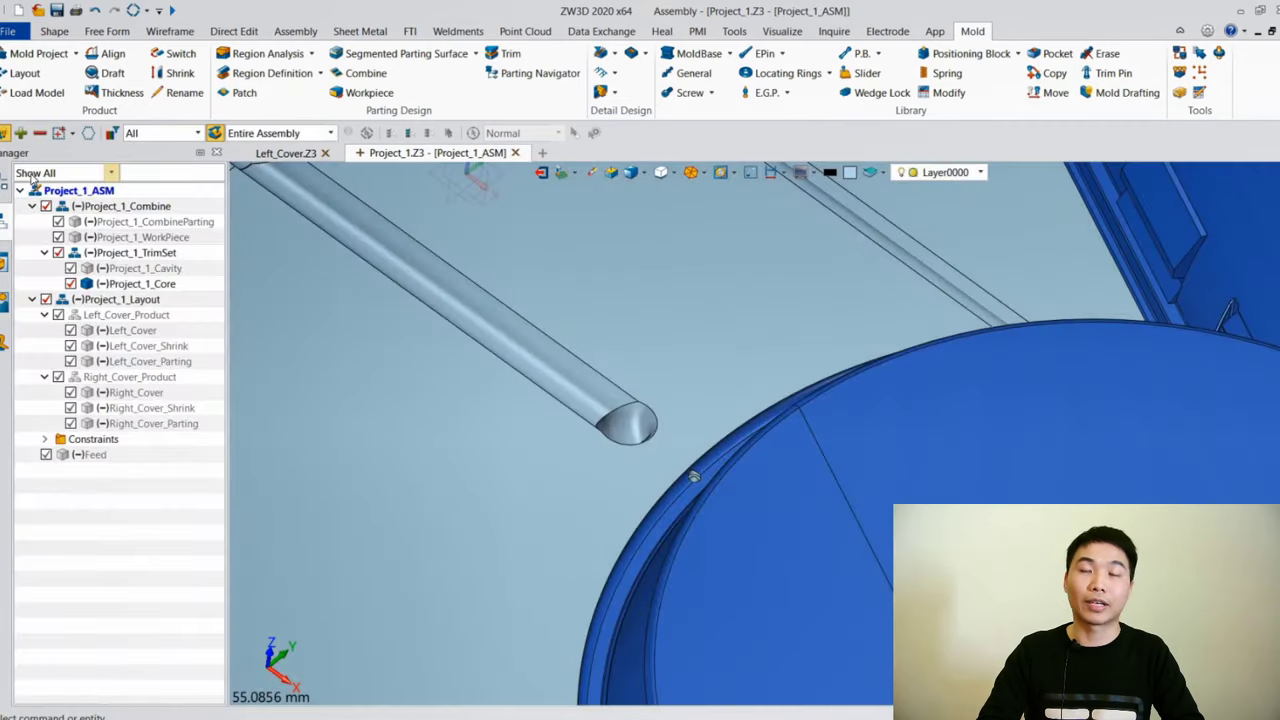
Show Project_1_Cavity and pick the cavity and core as the two shapes for a Taper Lock
{"action": "key", "text": "ctrl+a"}
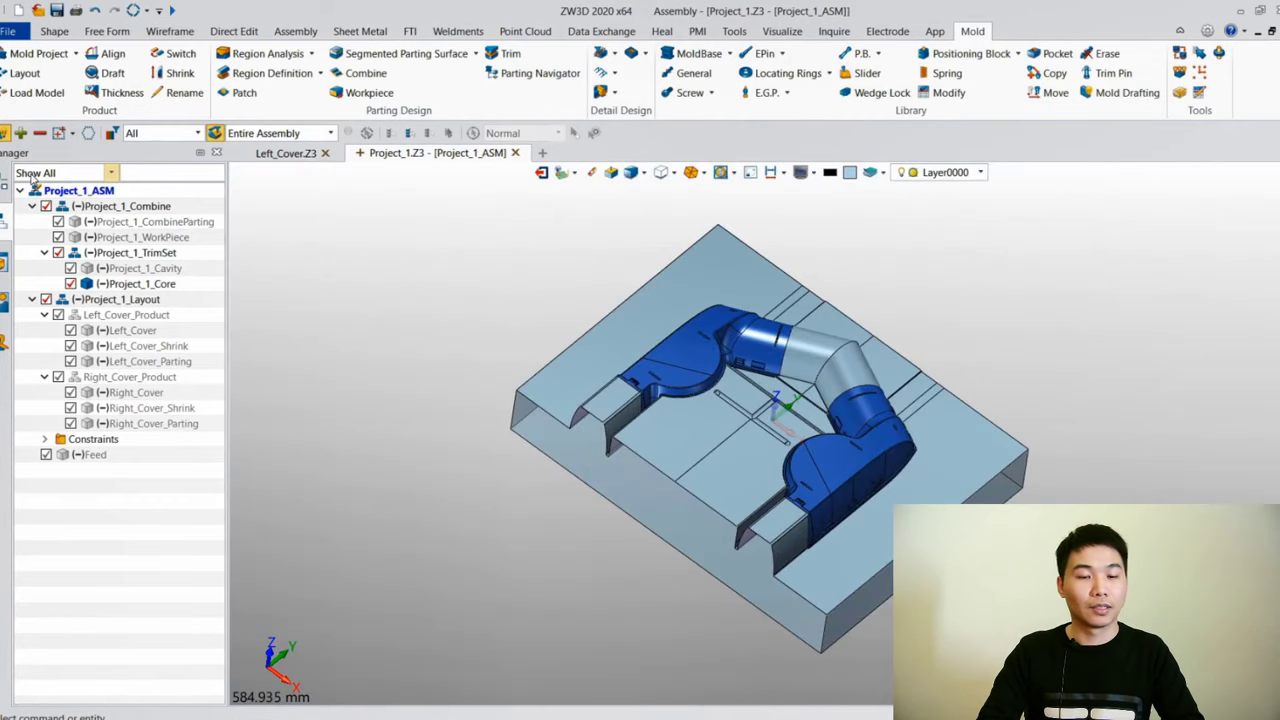
{"action": "left_click", "coordinate": [70, 268]}
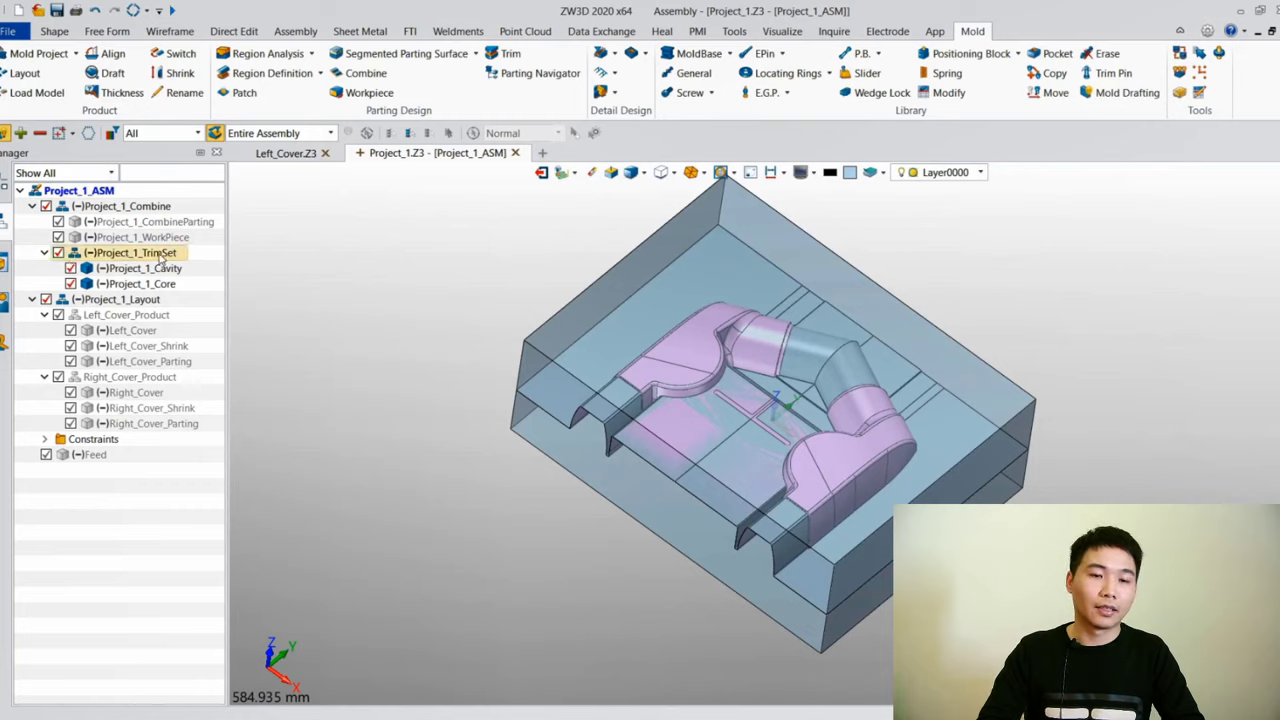
{"action": "left_click", "coordinate": [645, 55]}
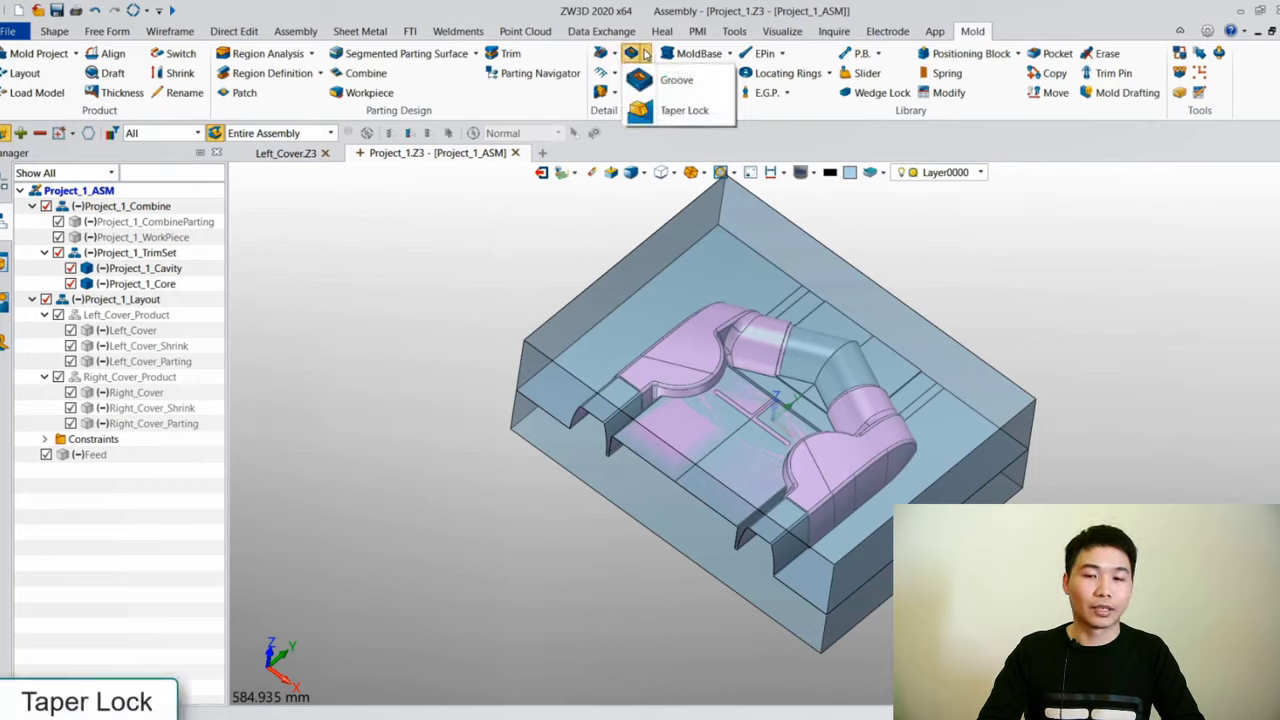
{"action": "left_click", "coordinate": [678, 110]}
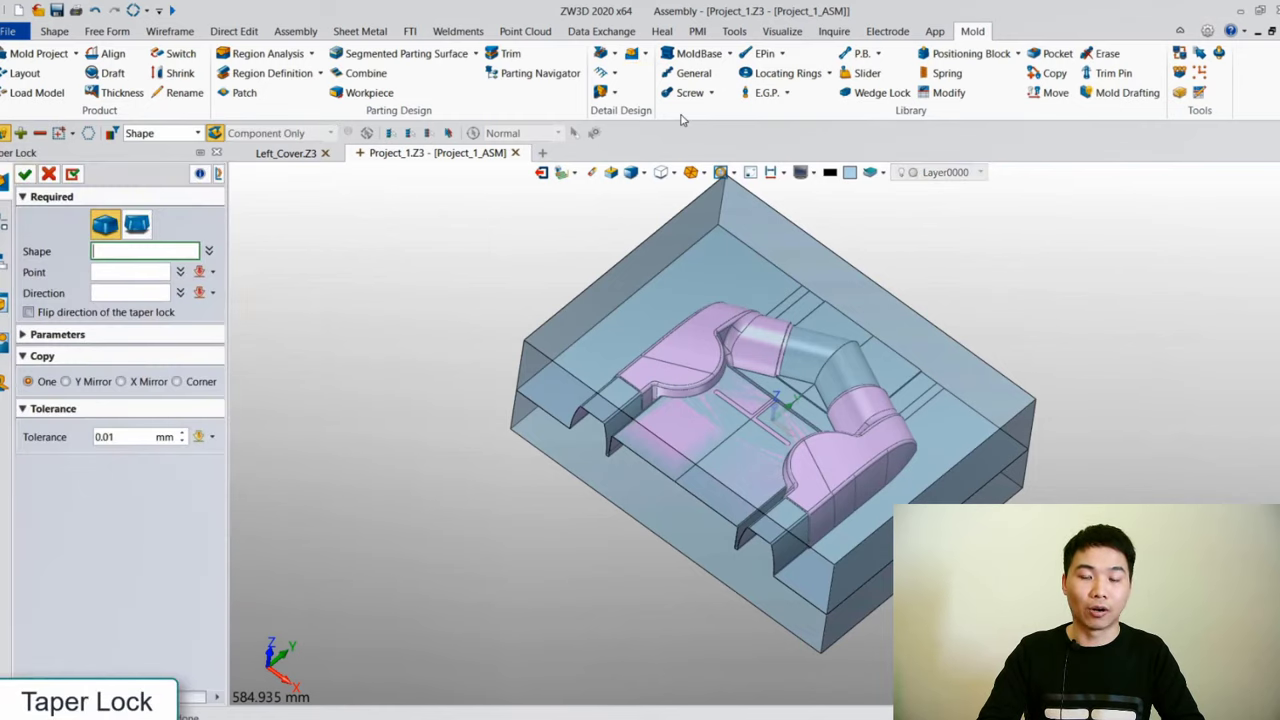
{"action": "left_click", "coordinate": [650, 286]}
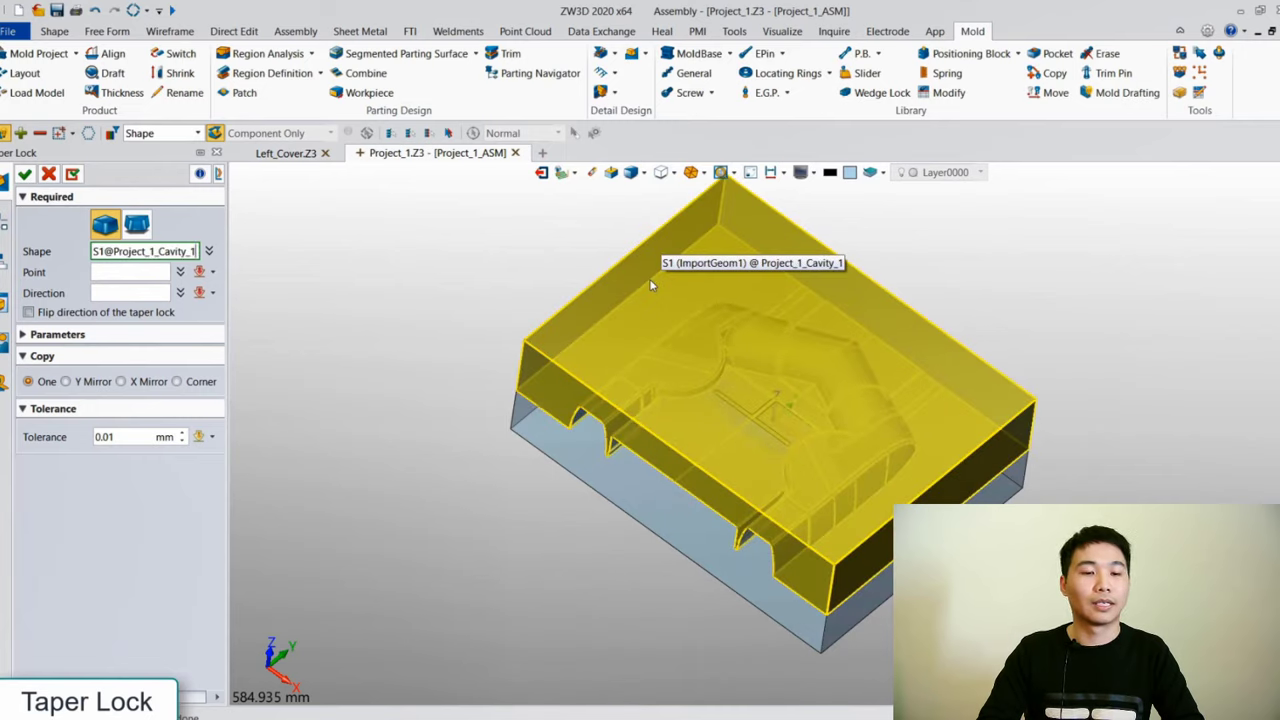
{"action": "left_click", "coordinate": [616, 358]}
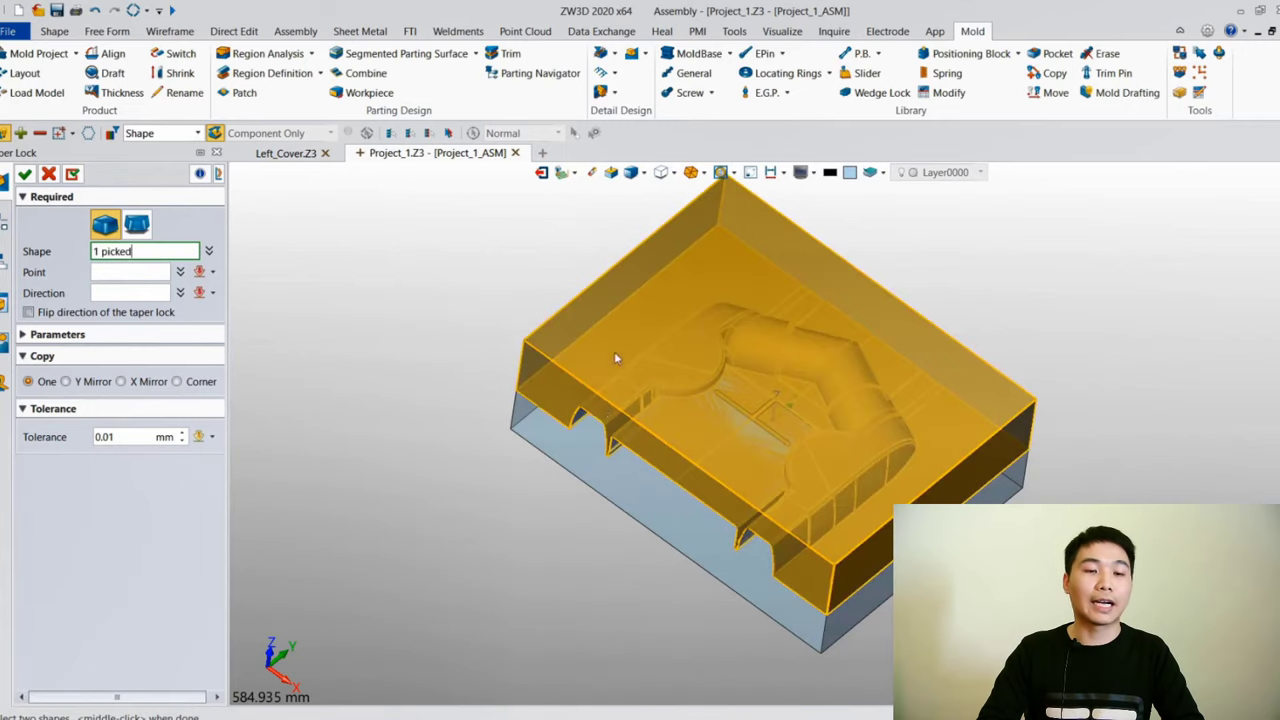
{"action": "left_click", "coordinate": [594, 454]}
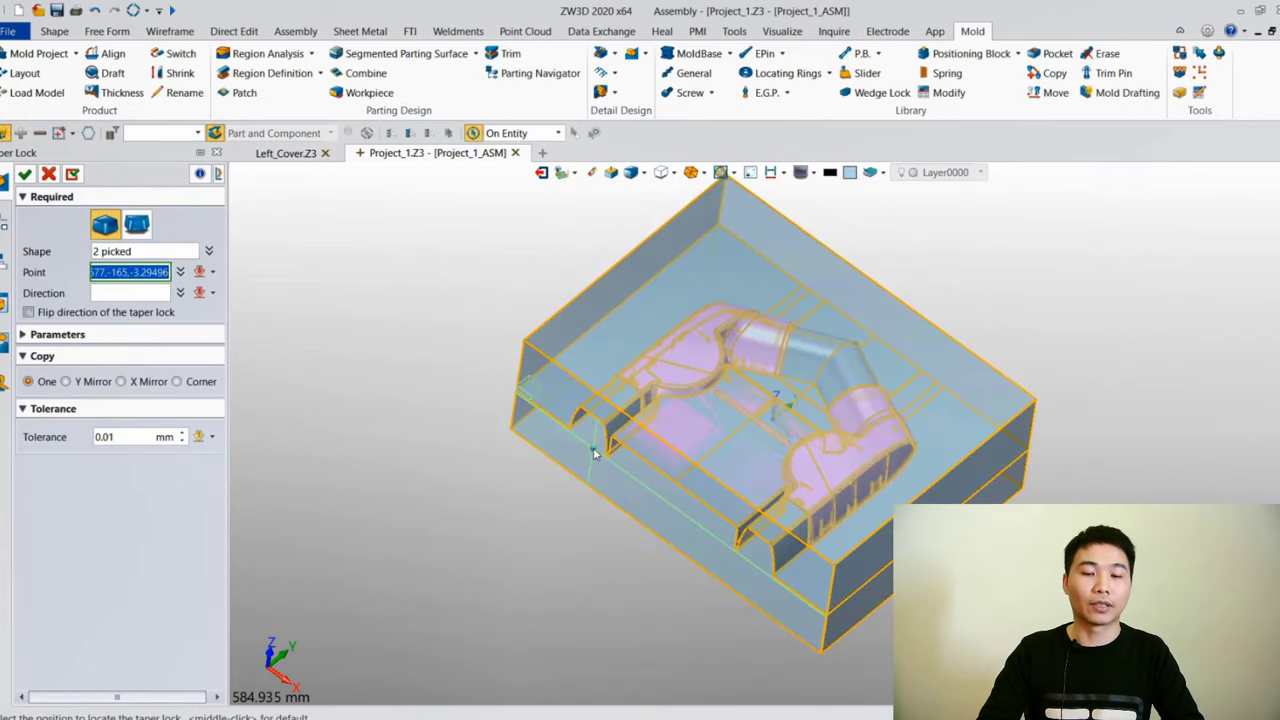
Create filleted taper locks at the block corners with 40 mm length, 40 mm width and 16 mm height
{"action": "left_click", "coordinate": [135, 336]}
{"action": "left_click", "coordinate": [99, 375]}
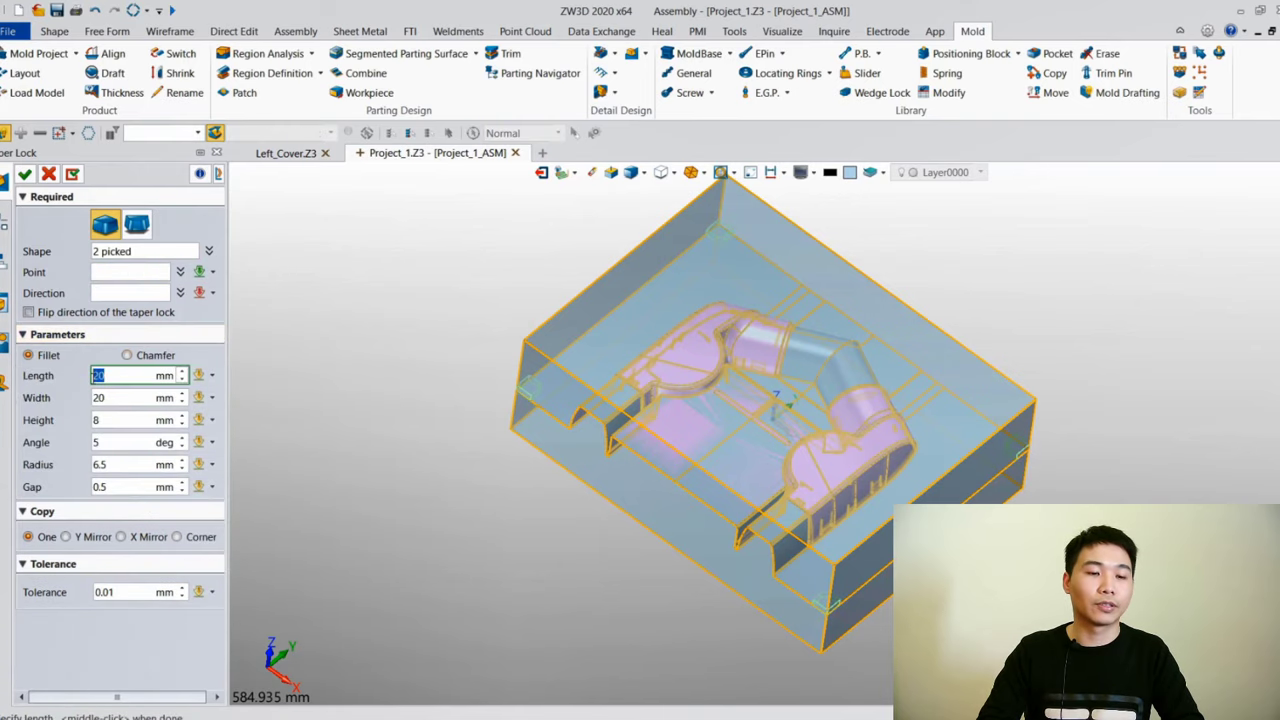
{"action": "key", "text": "Tab"}
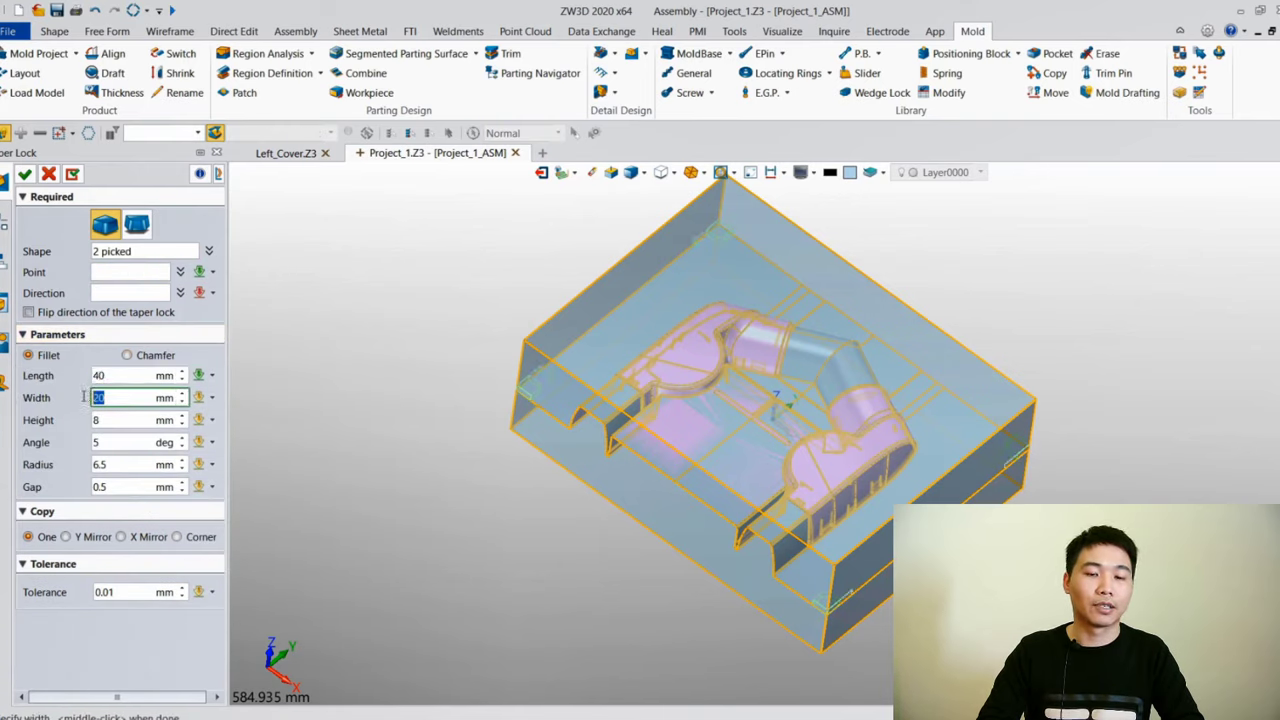
{"action": "type", "text": "40"}
{"action": "key", "text": "Tab"}
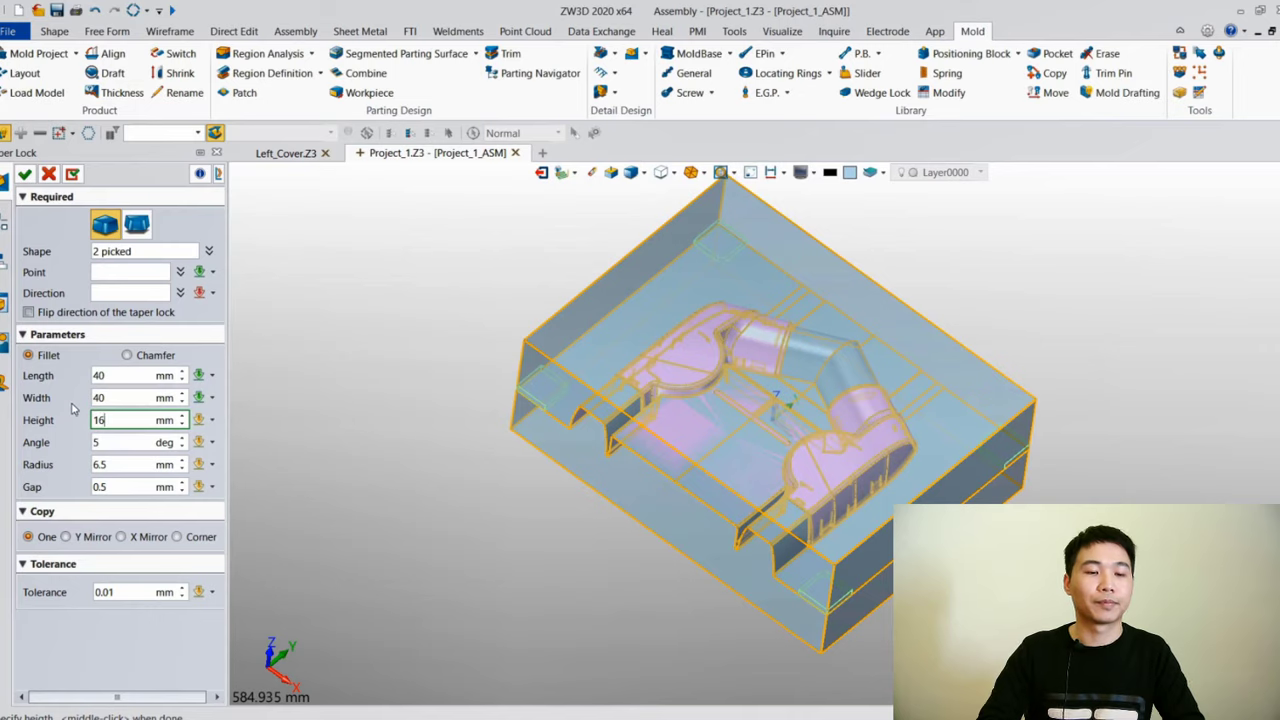
{"action": "left_click", "coordinate": [114, 440]}
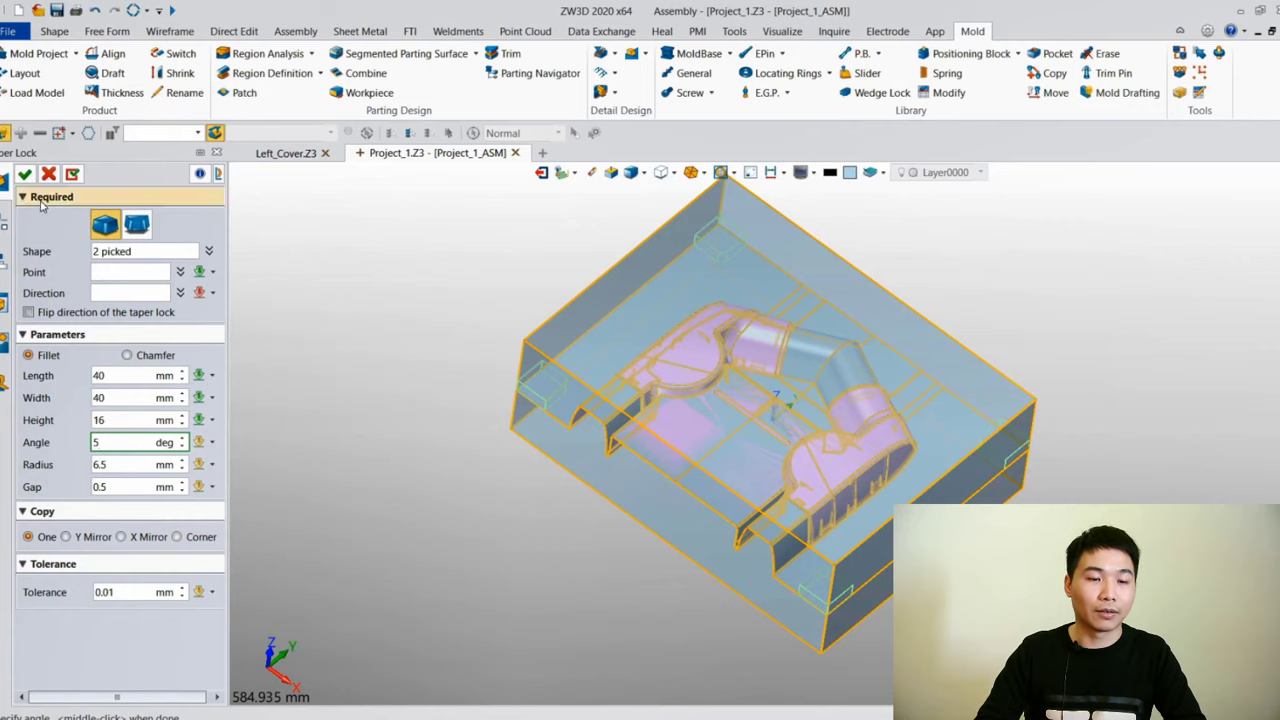
{"action": "left_click", "coordinate": [25, 174]}
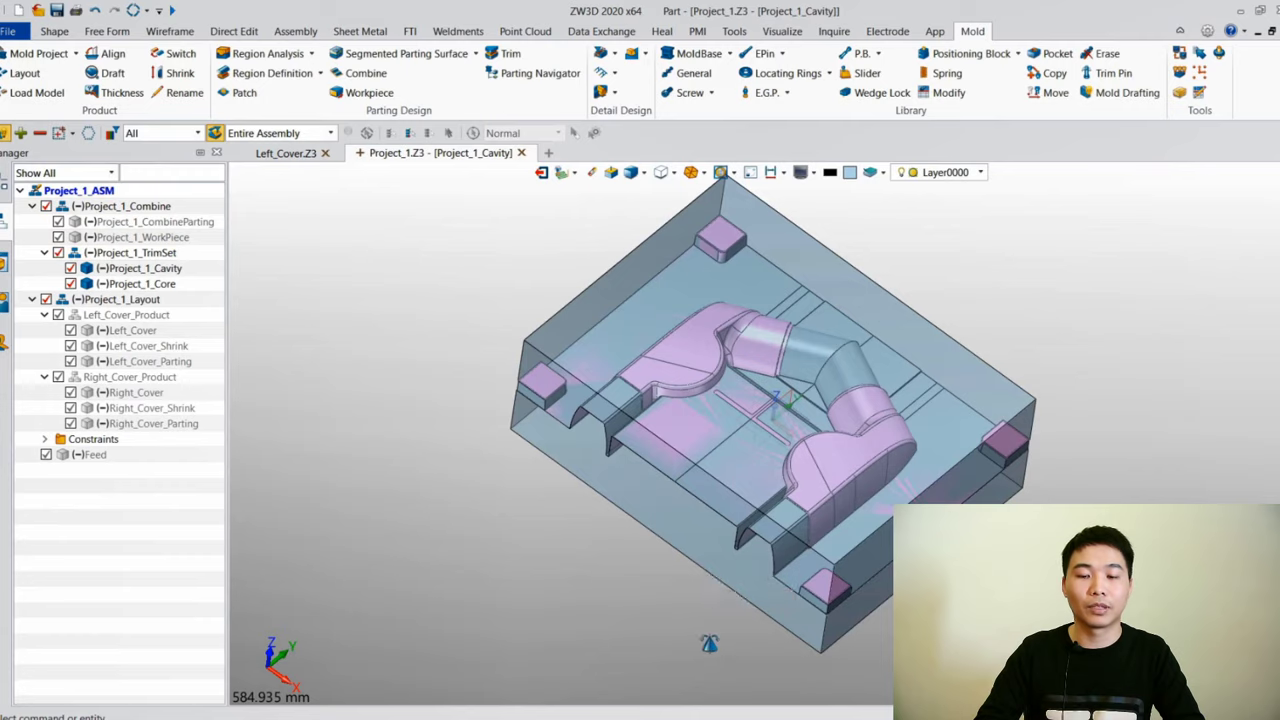
Start an FCPK PK_I mold base of class 1A1BI and choose the 546x546 series
{"action": "middle_click_drag", "start_coordinate": [725, 640], "coordinate": [709, 599]}
{"action": "scroll", "coordinate": [542, 415], "scroll_direction": "up", "scroll_amount": 6}
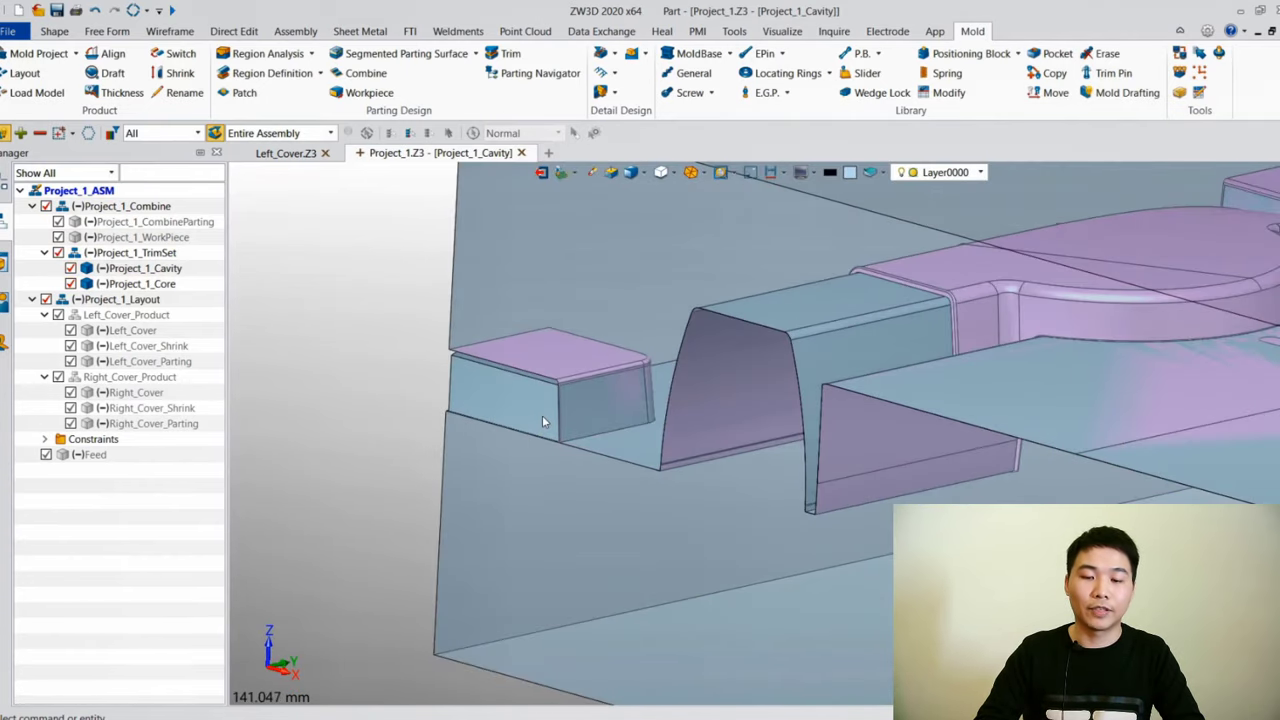
{"action": "scroll", "coordinate": [542, 415], "scroll_direction": "down", "scroll_amount": 8}
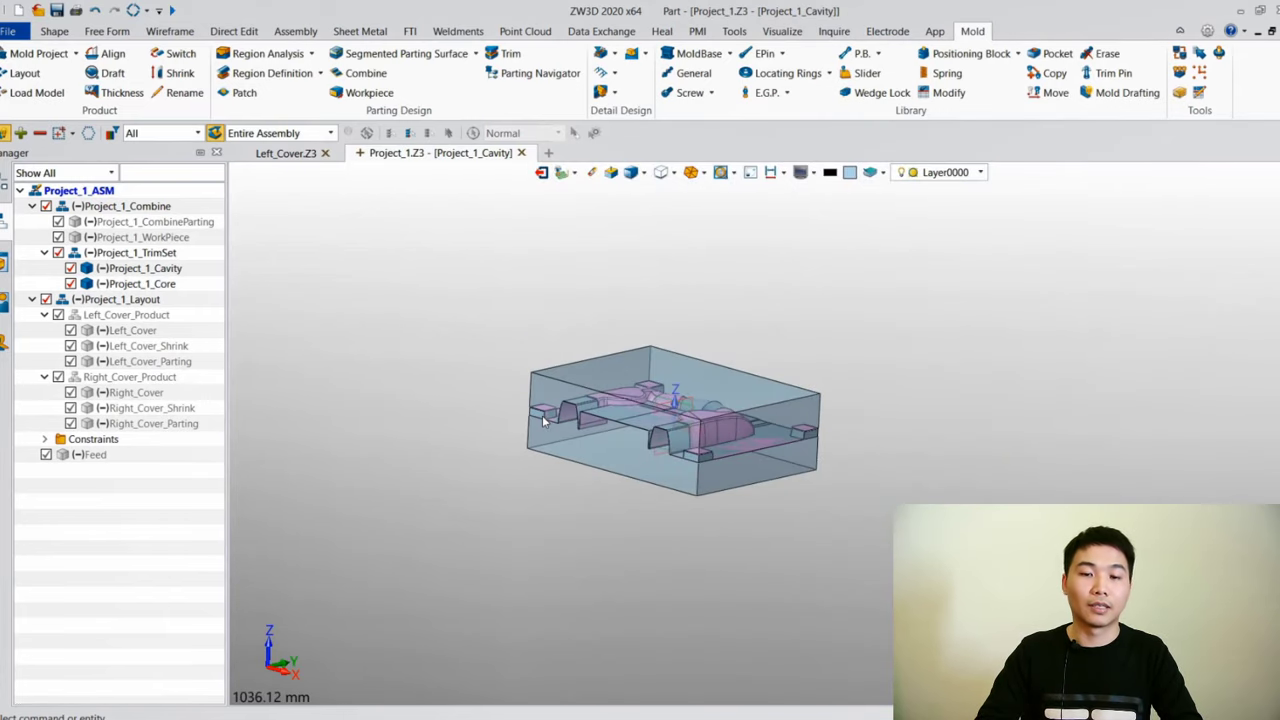
{"action": "left_click", "coordinate": [679, 57]}
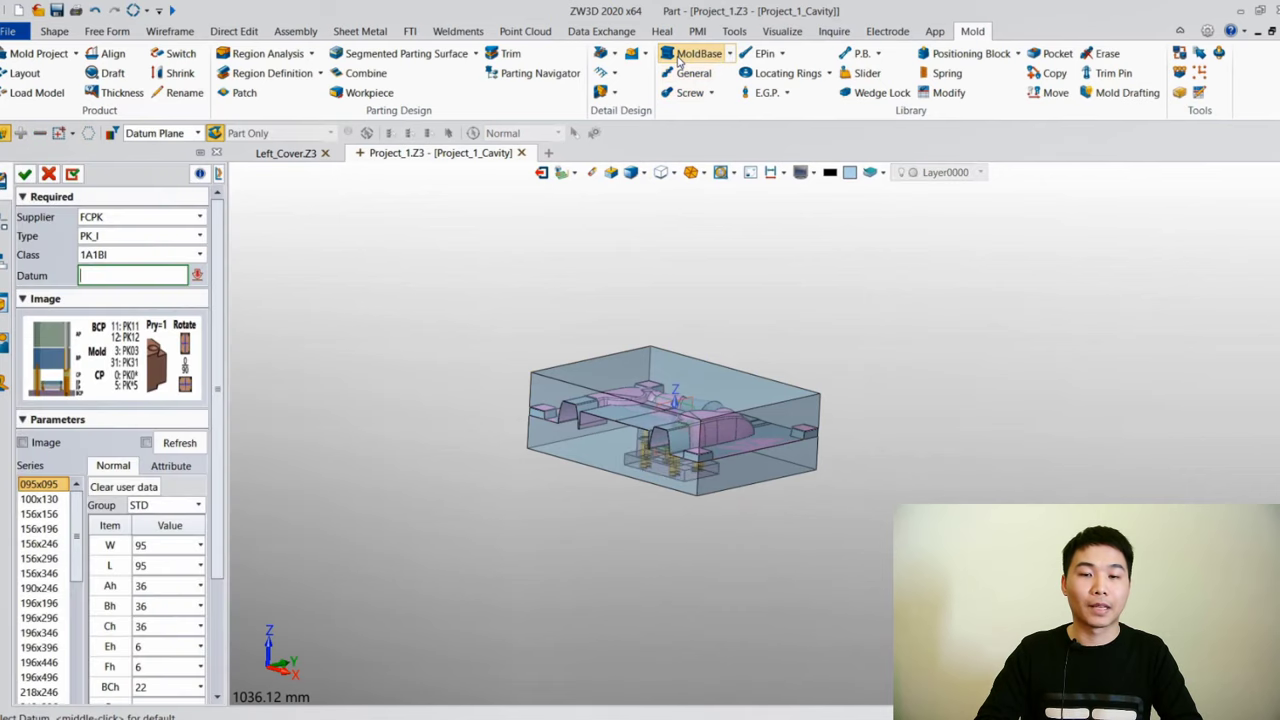
{"action": "left_click_drag", "start_coordinate": [76, 520], "coordinate": [82, 714]}
{"action": "left_click", "coordinate": [40, 679]}
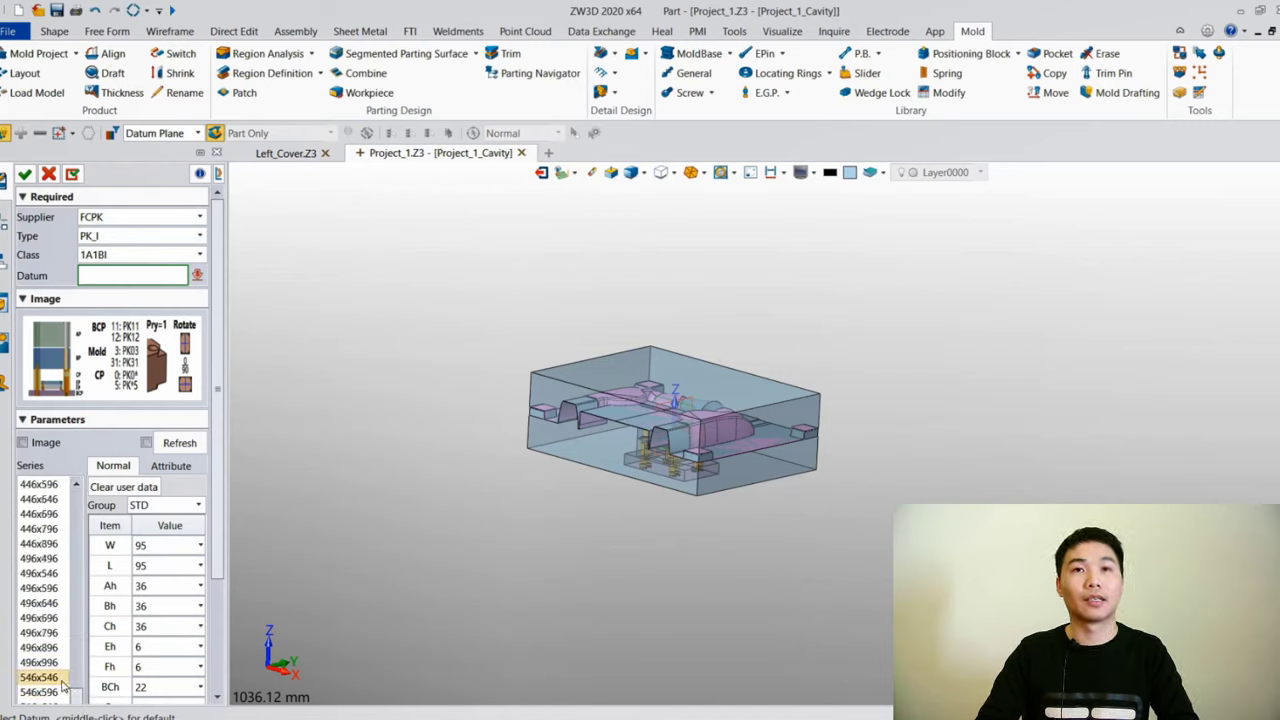
Set the mold base plate heights to Ah 136, Bh 116 and Ch 116
{"action": "left_click", "coordinate": [200, 586]}
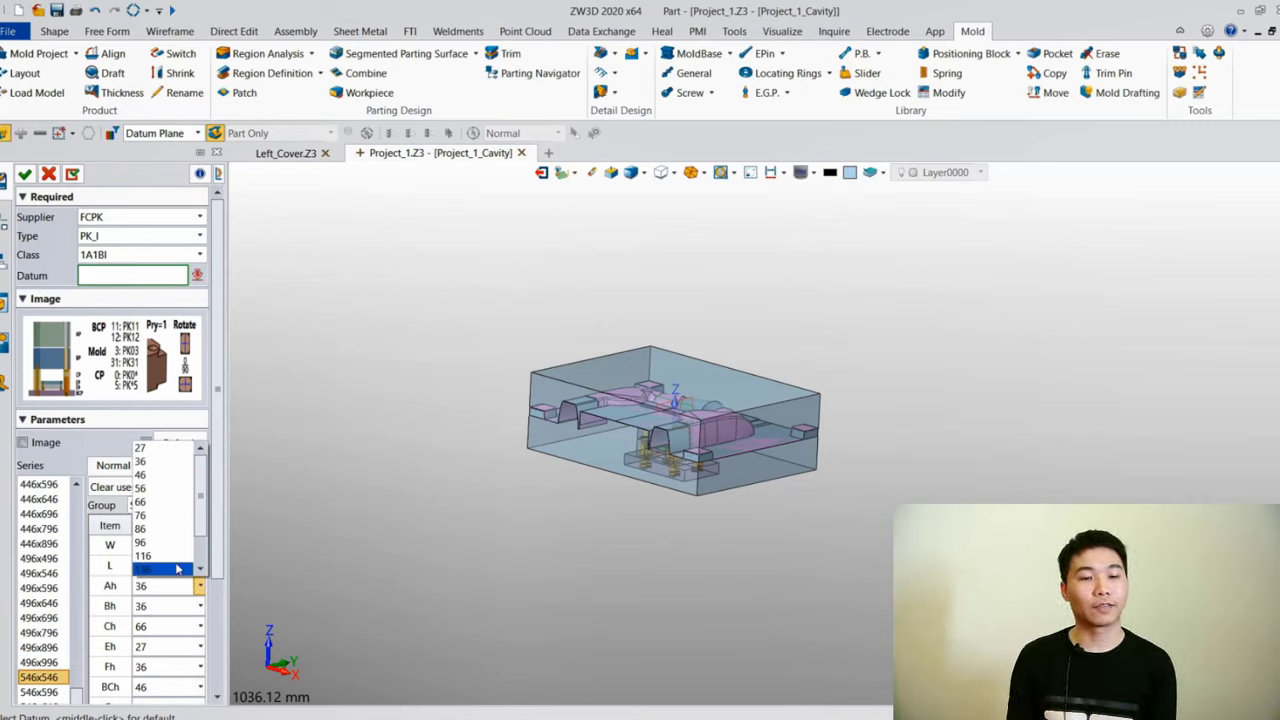
{"action": "left_click", "coordinate": [176, 557]}
{"action": "left_click", "coordinate": [200, 607]}
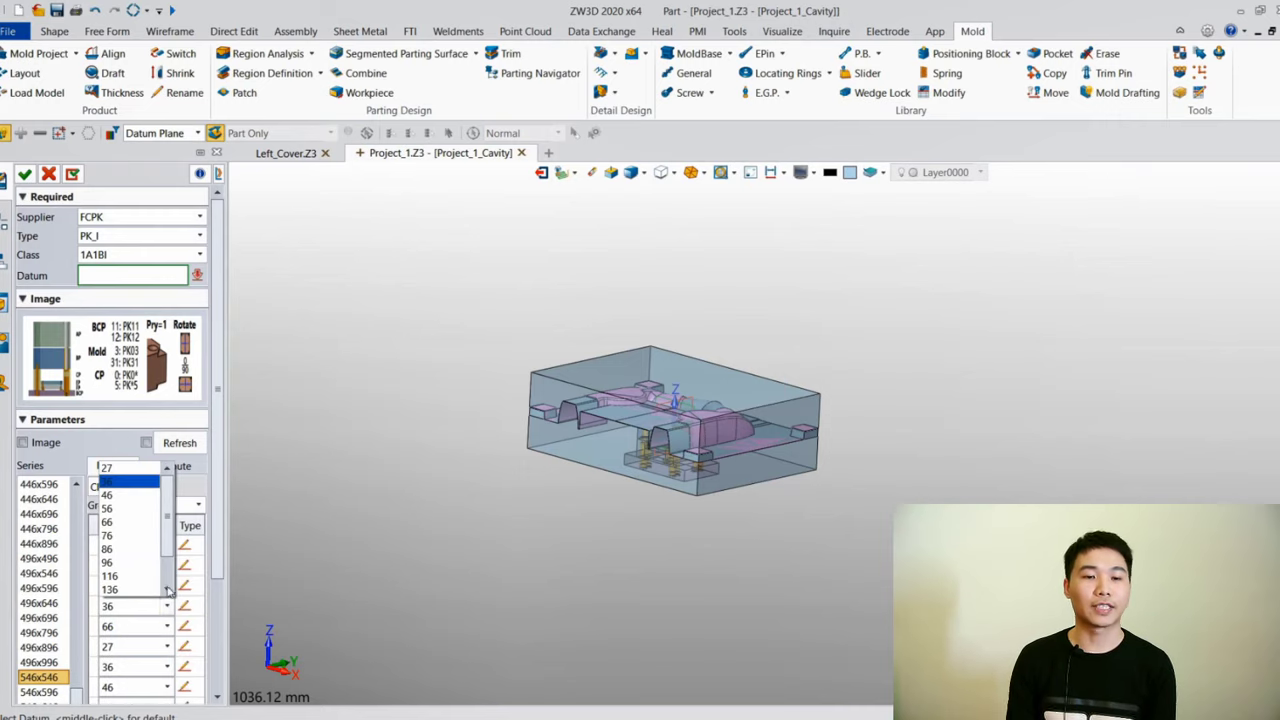
{"action": "left_click", "coordinate": [148, 589]}
{"action": "left_click", "coordinate": [167, 626]}
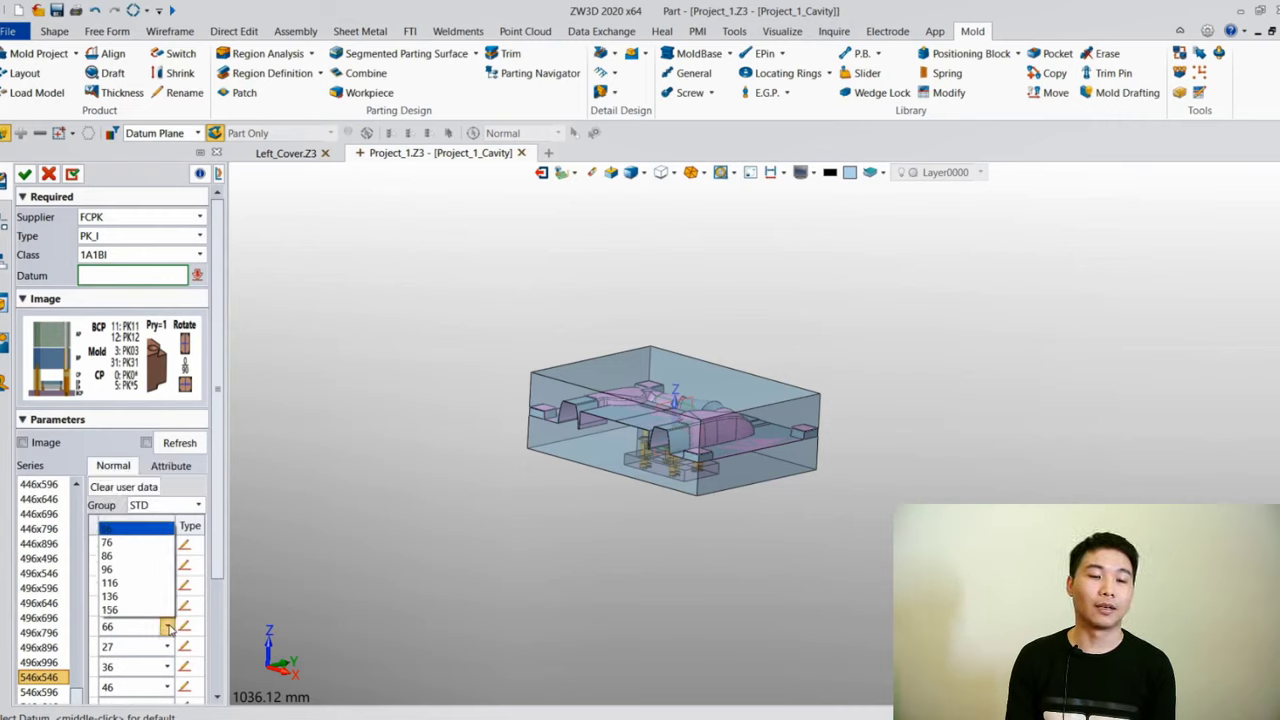
{"action": "left_click", "coordinate": [130, 582]}
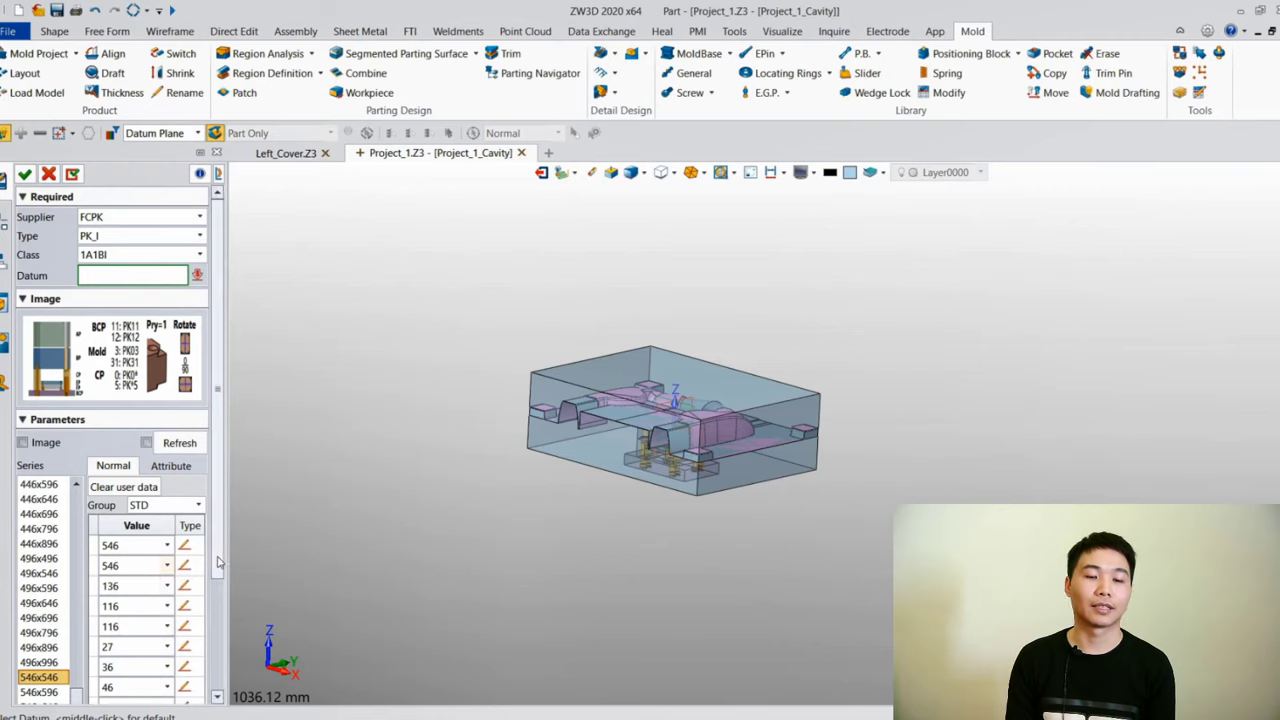
Set the mold base rotation to 90, refresh its preview and insert the mold base into the project
{"action": "scroll", "coordinate": [218, 563], "scroll_direction": "down", "scroll_amount": 3}
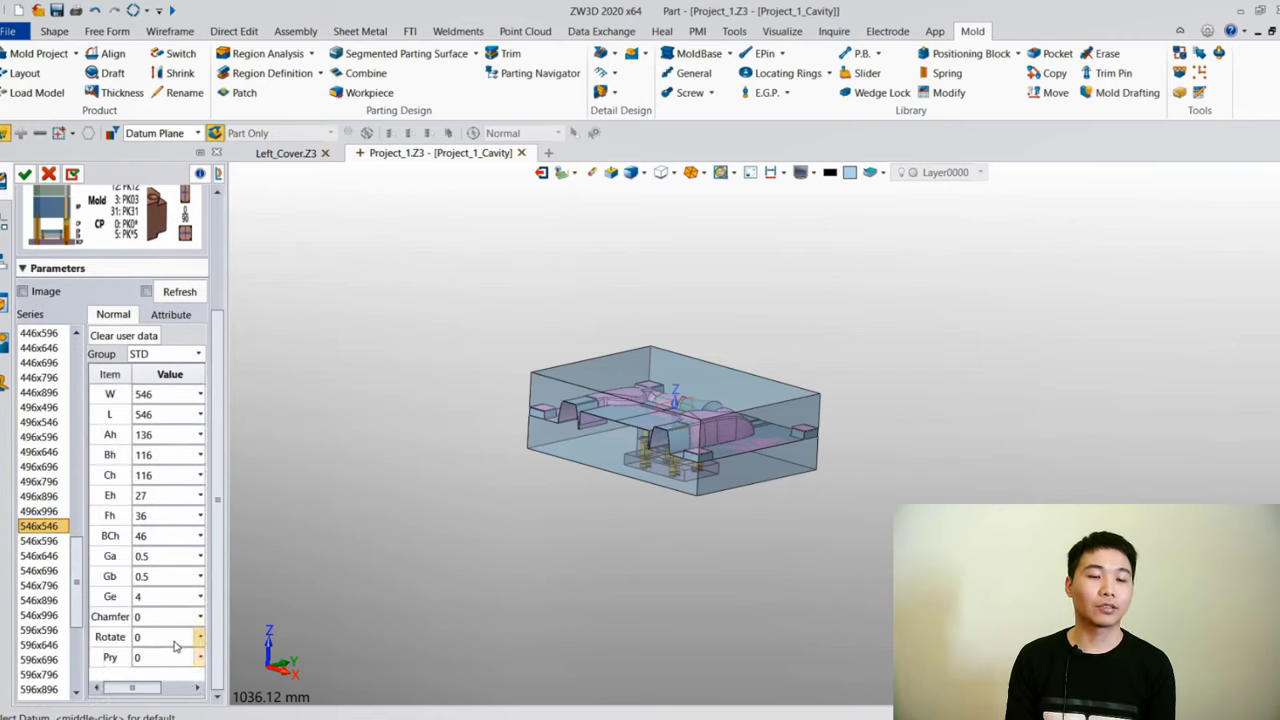
{"action": "left_click", "coordinate": [175, 642]}
{"action": "left_click", "coordinate": [134, 663]}
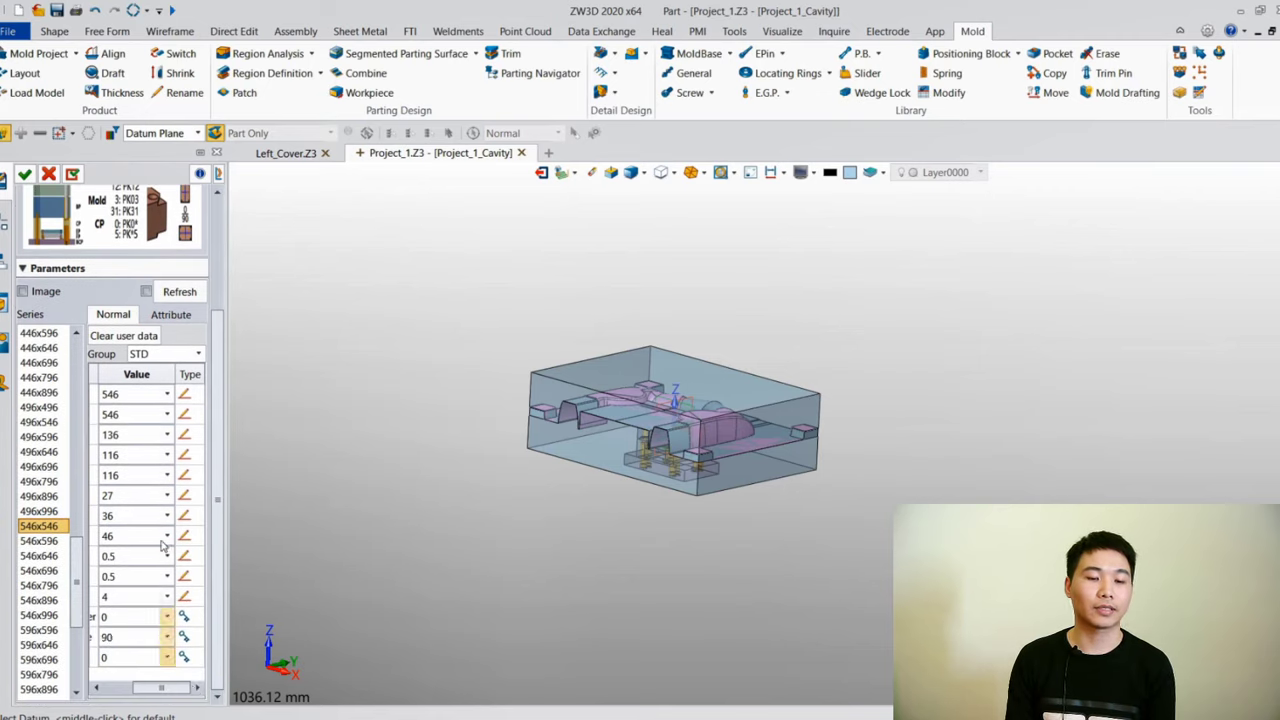
{"action": "left_click", "coordinate": [181, 292]}
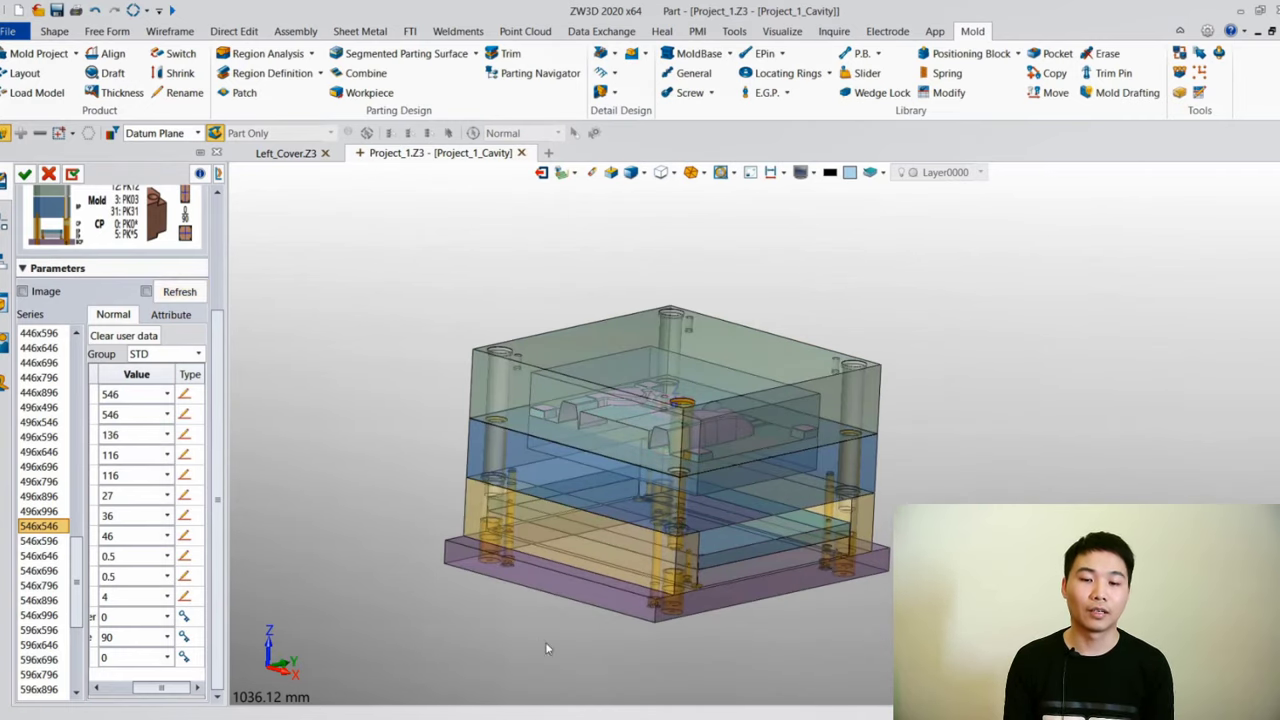
{"action": "right_click_drag", "start_coordinate": [546, 648], "coordinate": [478, 696]}
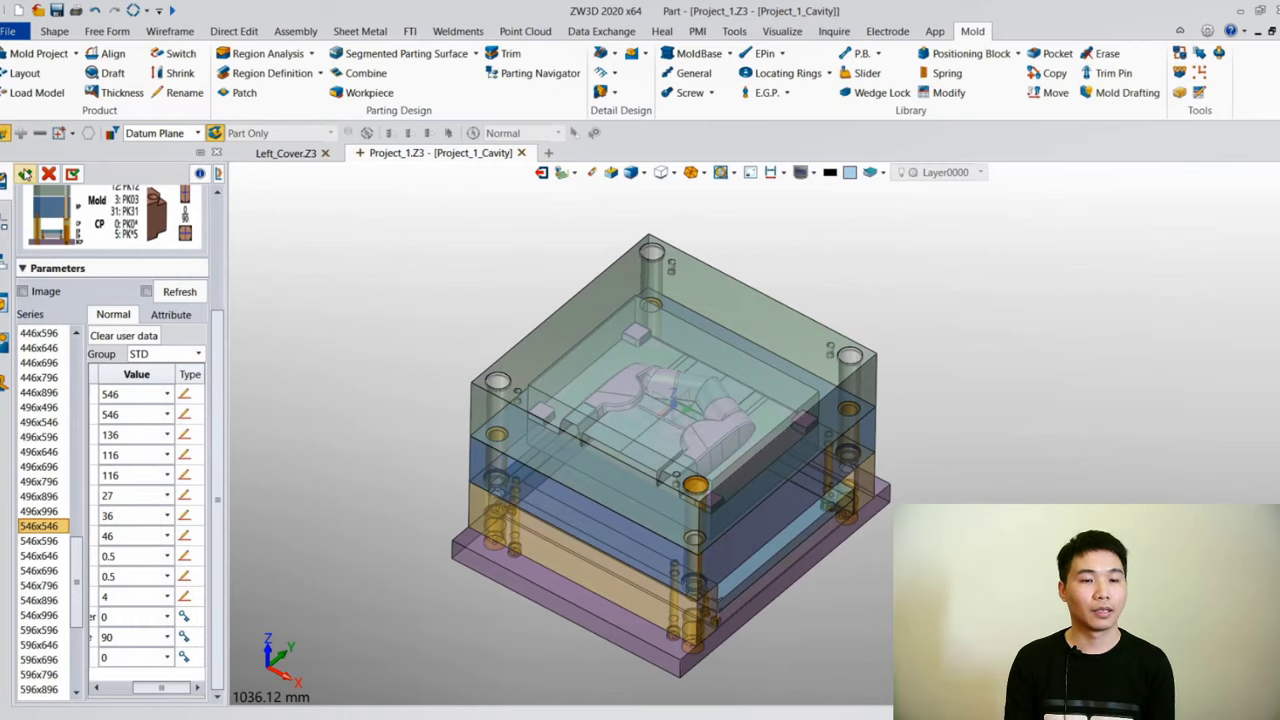
{"action": "left_click", "coordinate": [25, 174]}
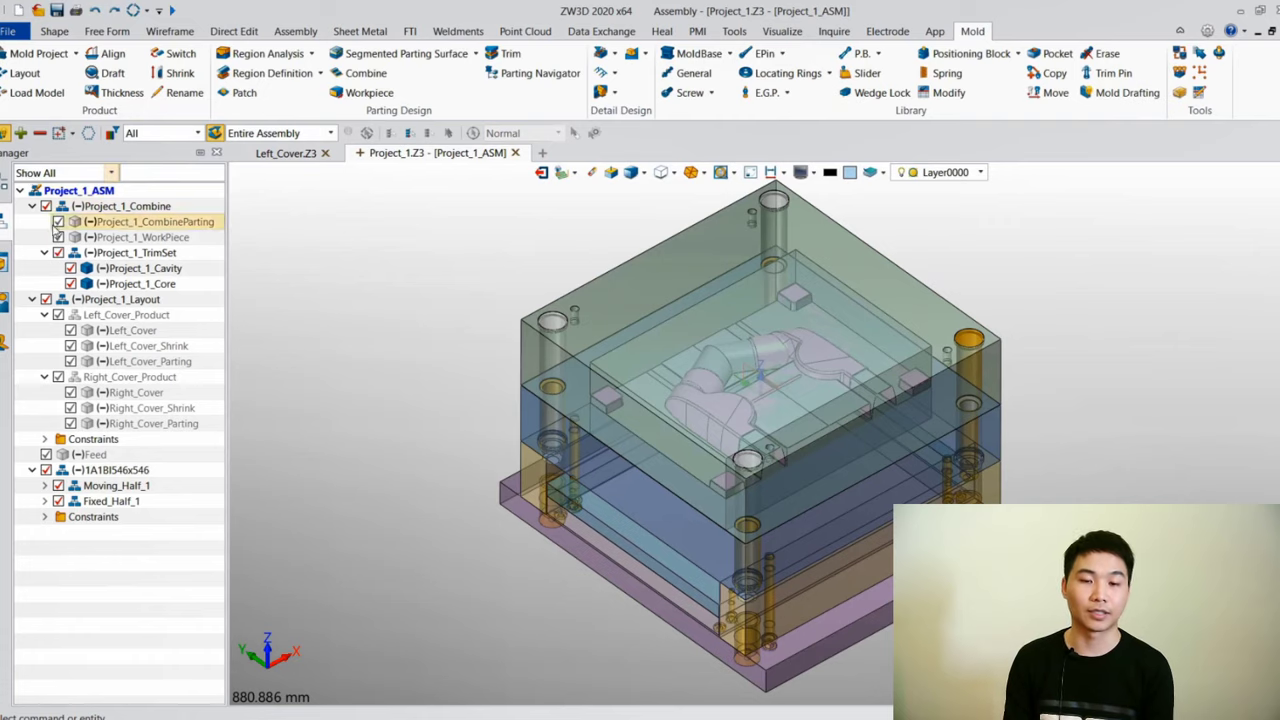
Hide Project_1_Cavity and Fixed_Half_1, and start a Groove with Project_1_Core as inner shape and the PK03M_546x546x116 plate
{"action": "left_click", "coordinate": [84, 489]}
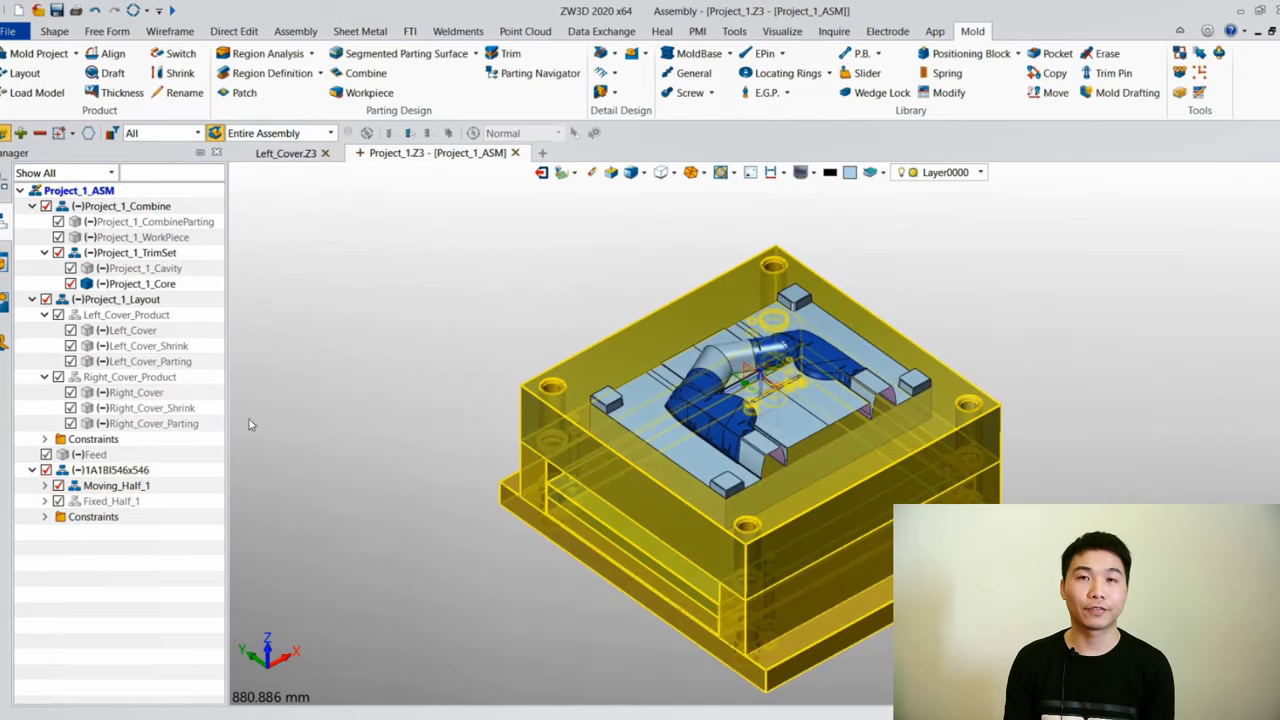
{"action": "key", "text": "ctrl+h"}
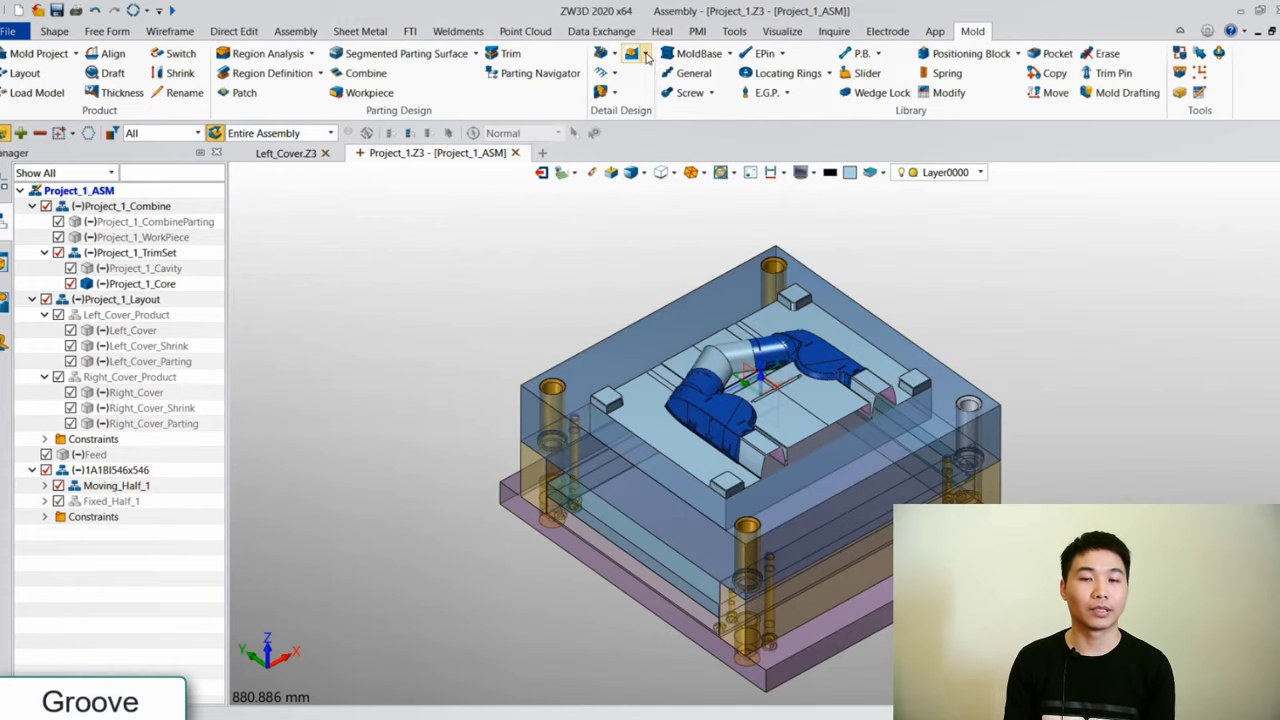
{"action": "left_click", "coordinate": [643, 54]}
{"action": "left_click", "coordinate": [665, 78]}
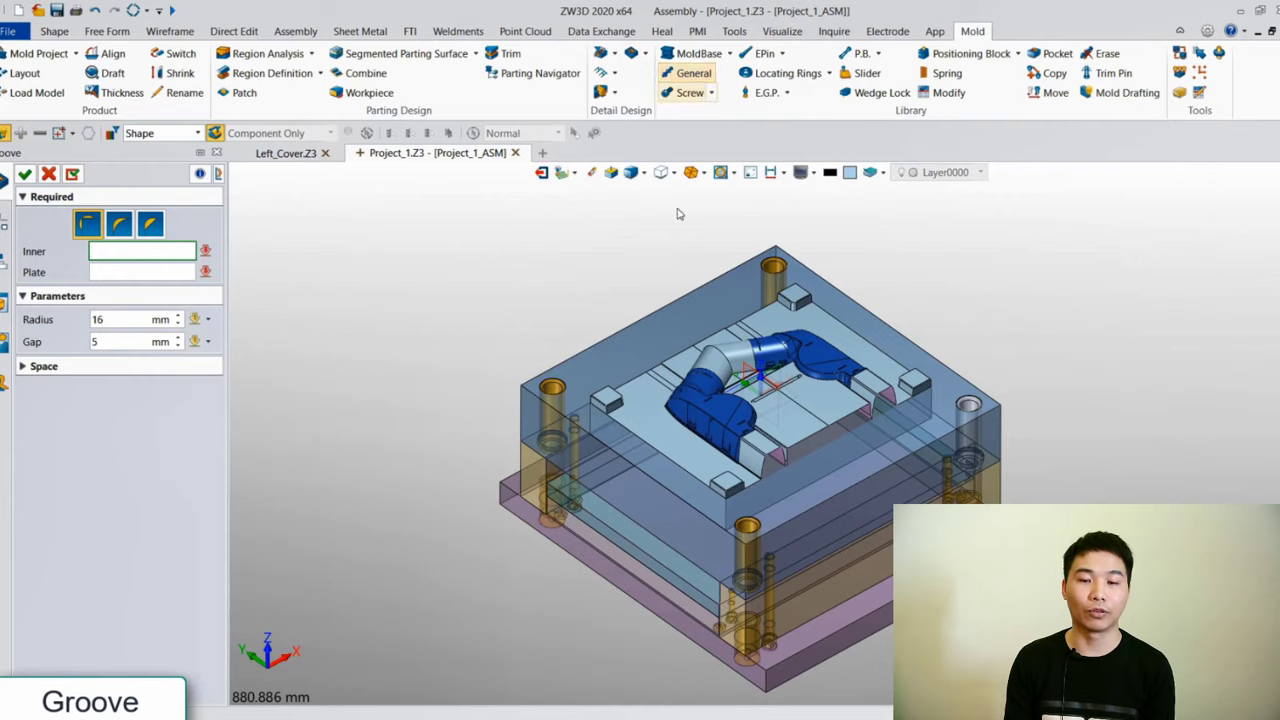
{"action": "left_click", "coordinate": [686, 398]}
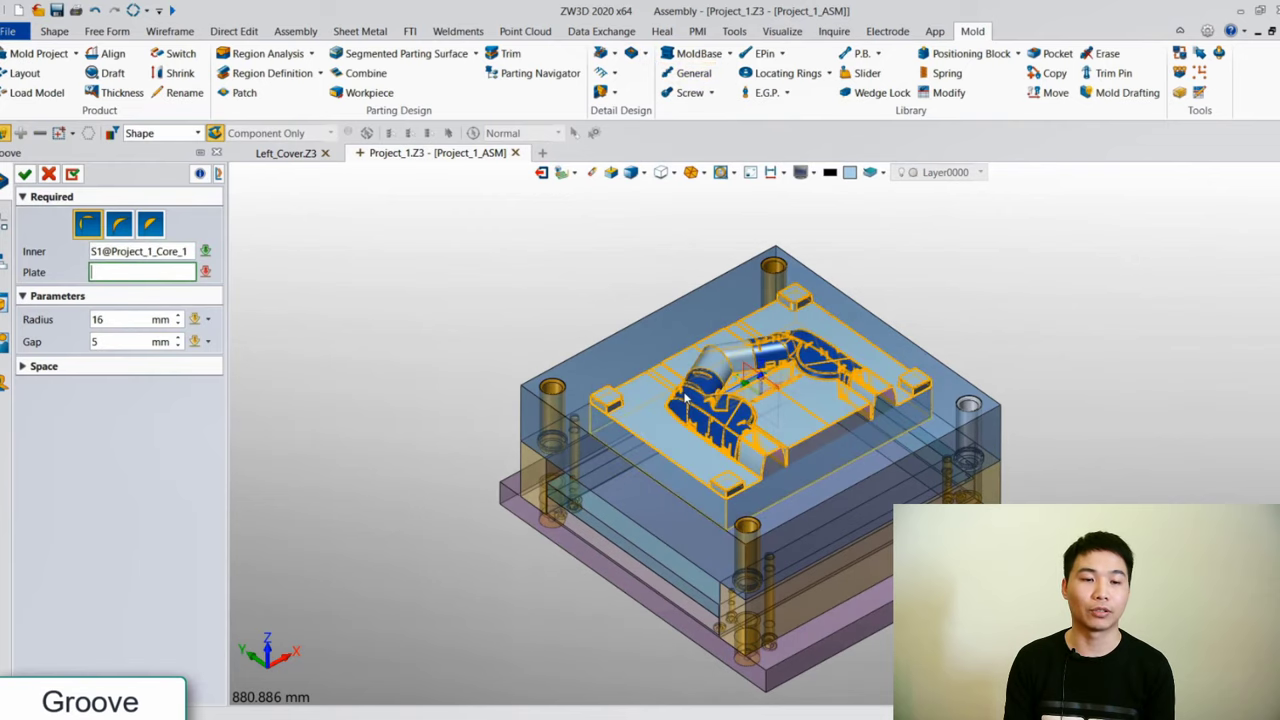
{"action": "left_click", "coordinate": [617, 380]}
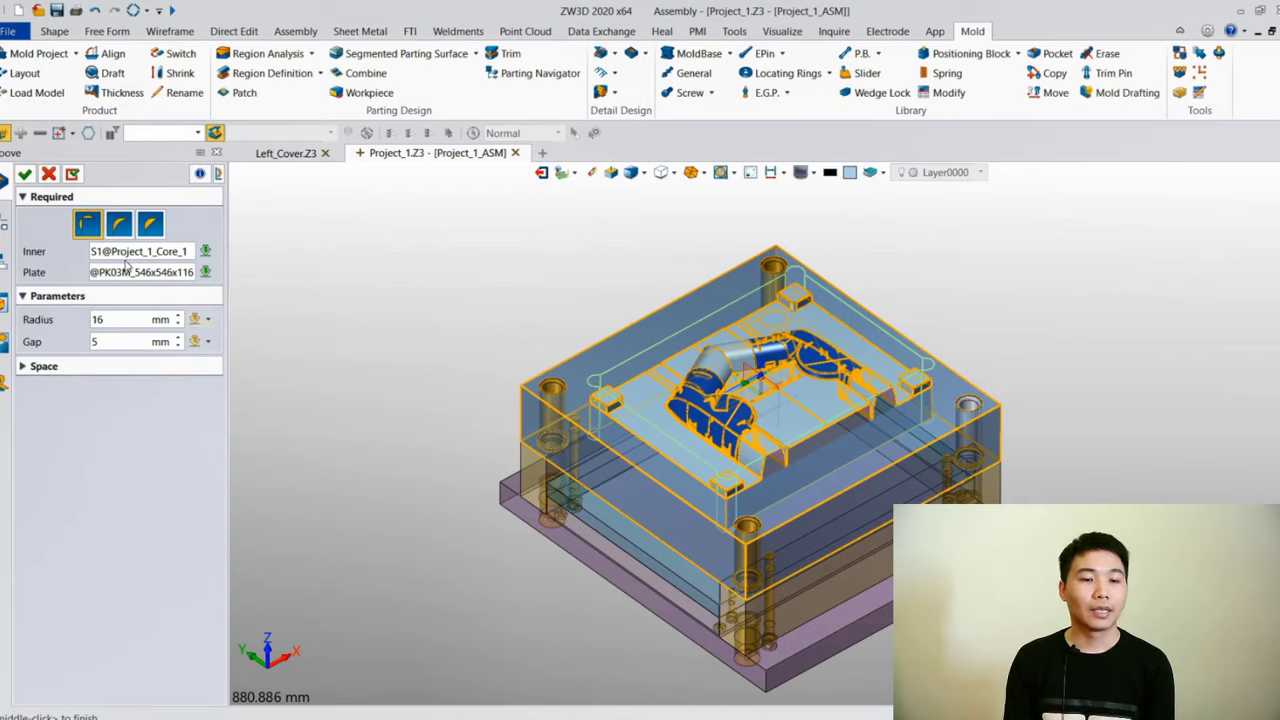
Compare the three groove corner styles and create the core groove with the first style, 16 mm radius and 5 mm gap
{"action": "left_click", "coordinate": [120, 226]}
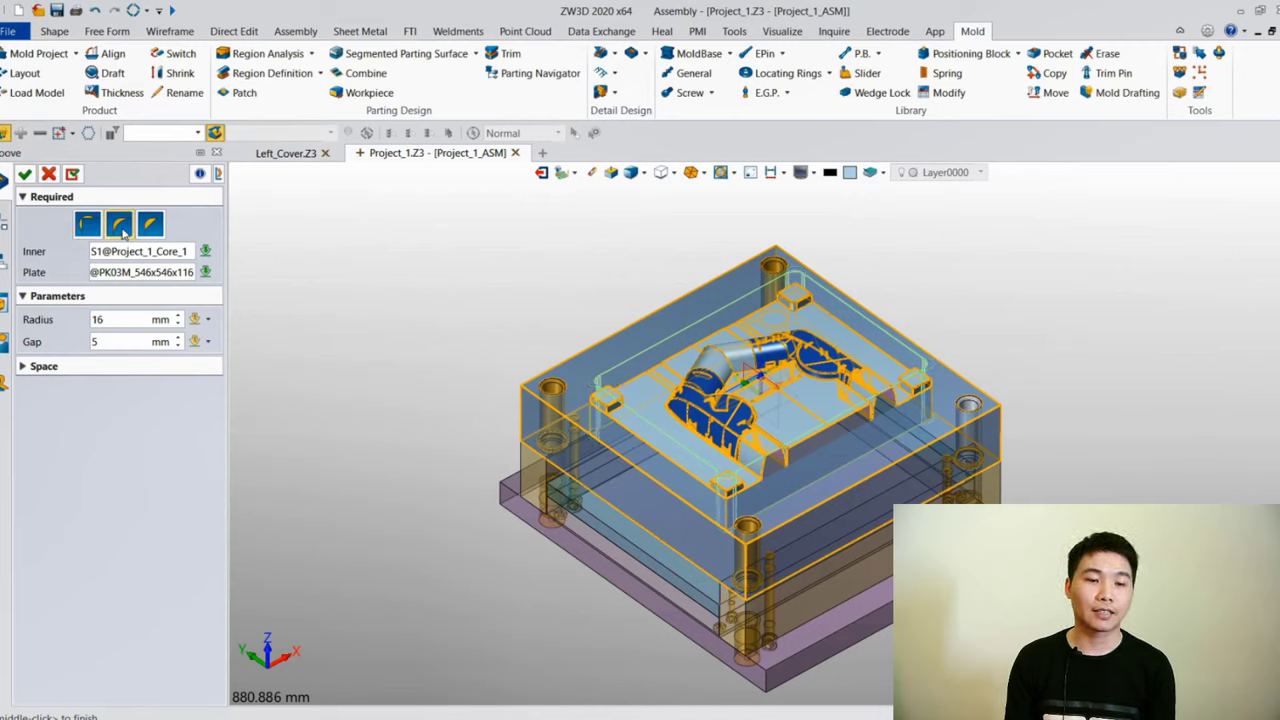
{"action": "left_click", "coordinate": [149, 228]}
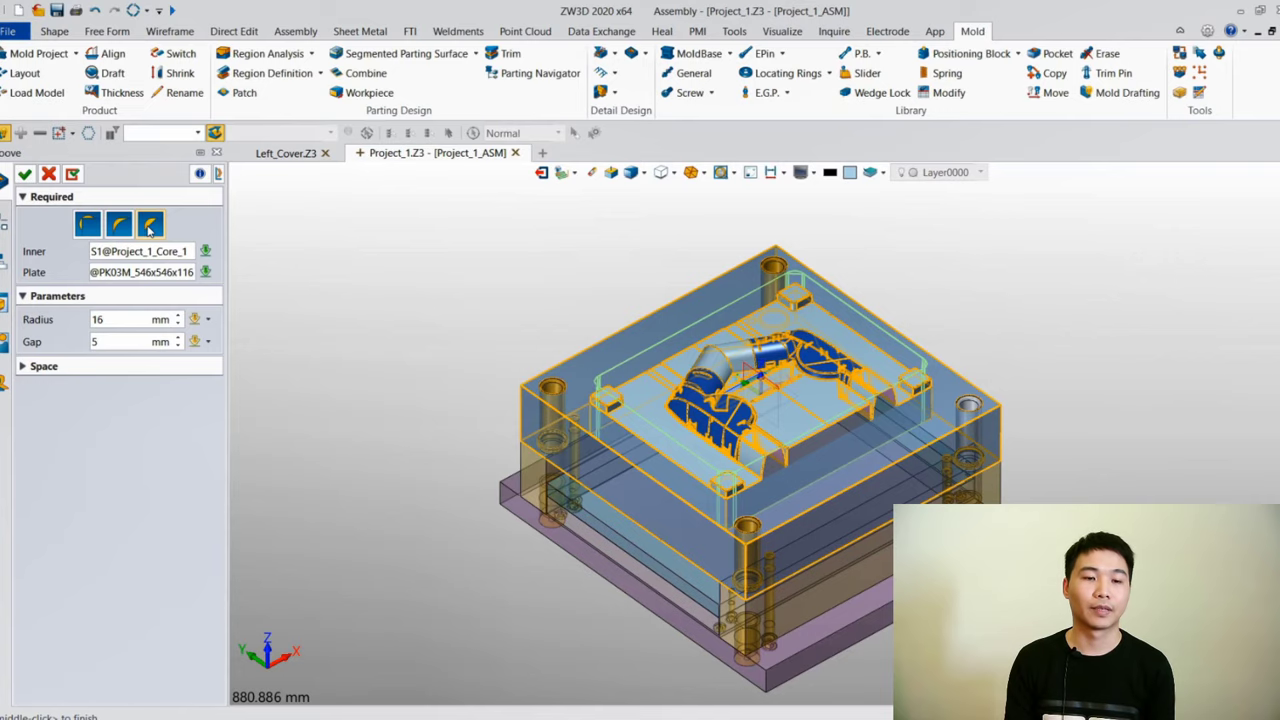
{"action": "left_click", "coordinate": [87, 226]}
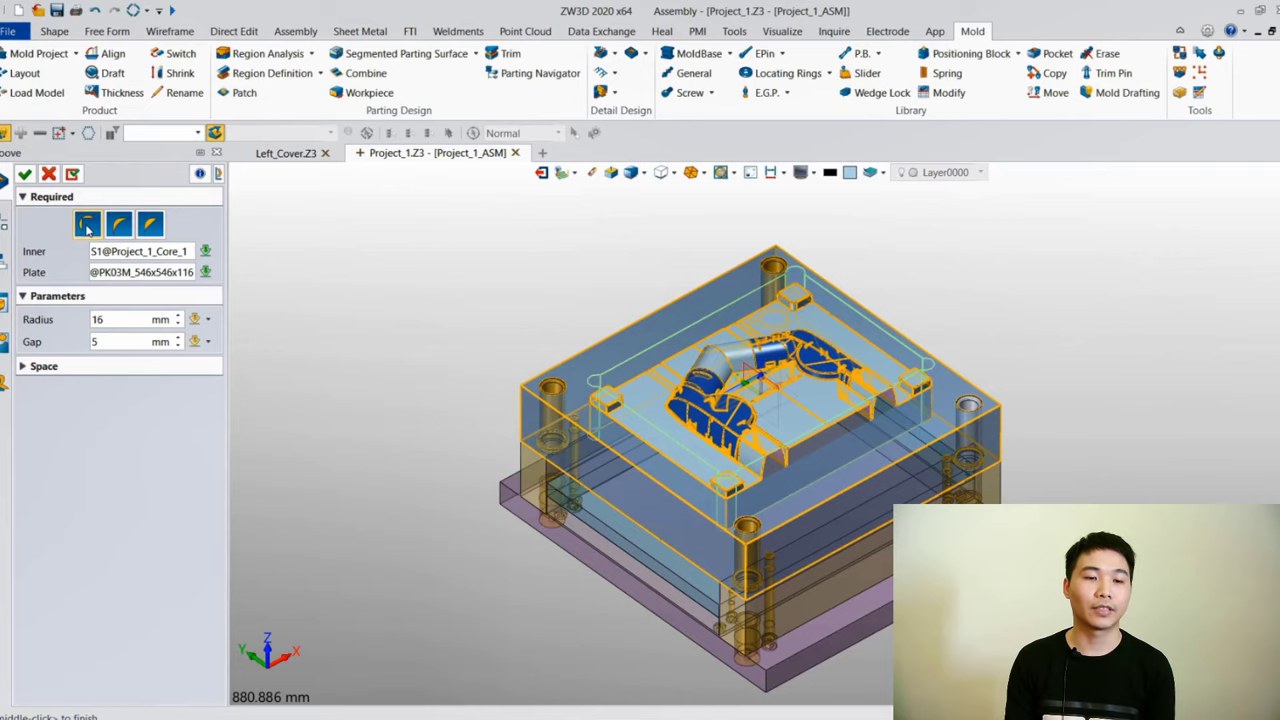
{"action": "left_click", "coordinate": [25, 175]}
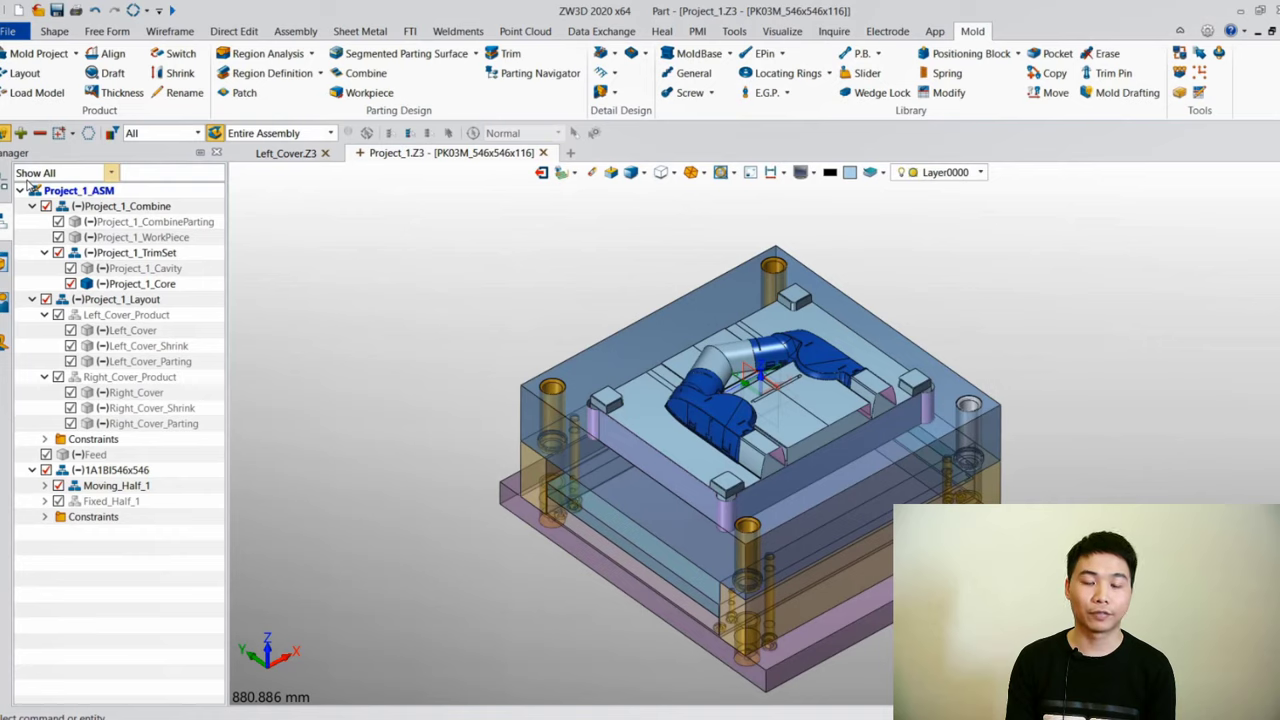
Show Project_1_Cavity and Fixed_Half_1, and hide Moving_Half_1 and Project_1_Core
{"action": "left_click", "coordinate": [70, 268]}
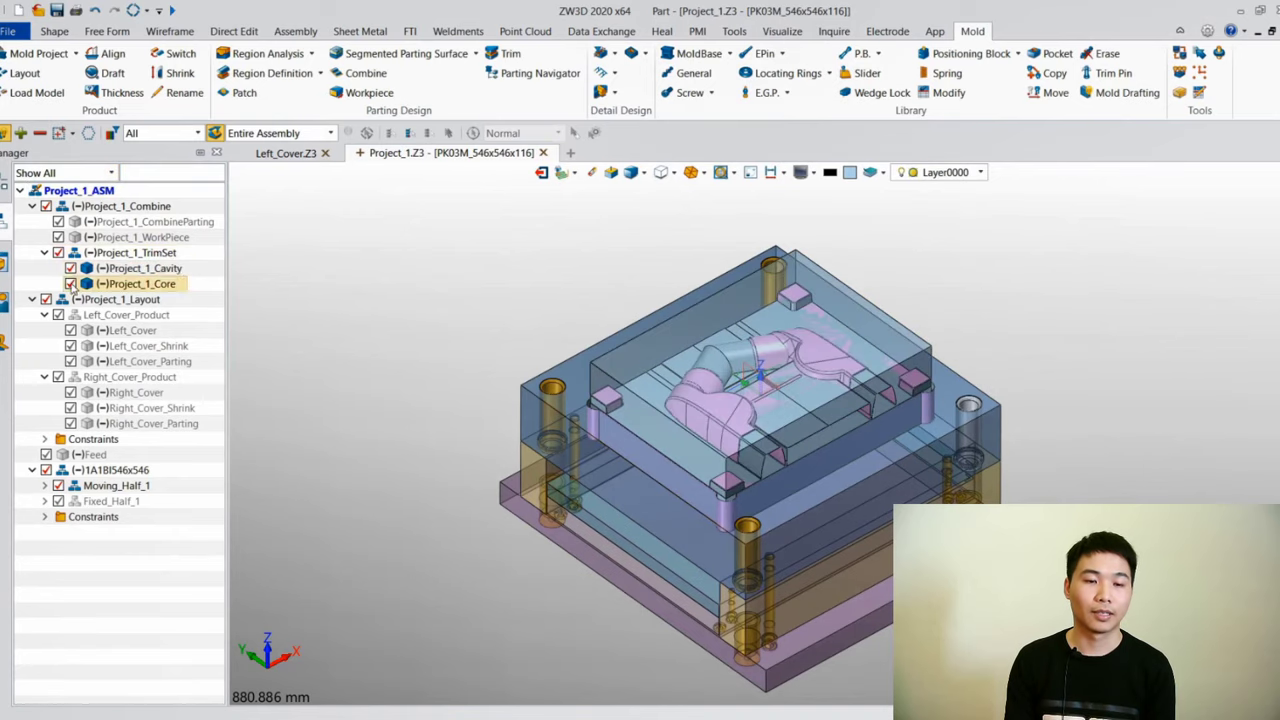
{"action": "left_click", "coordinate": [58, 501]}
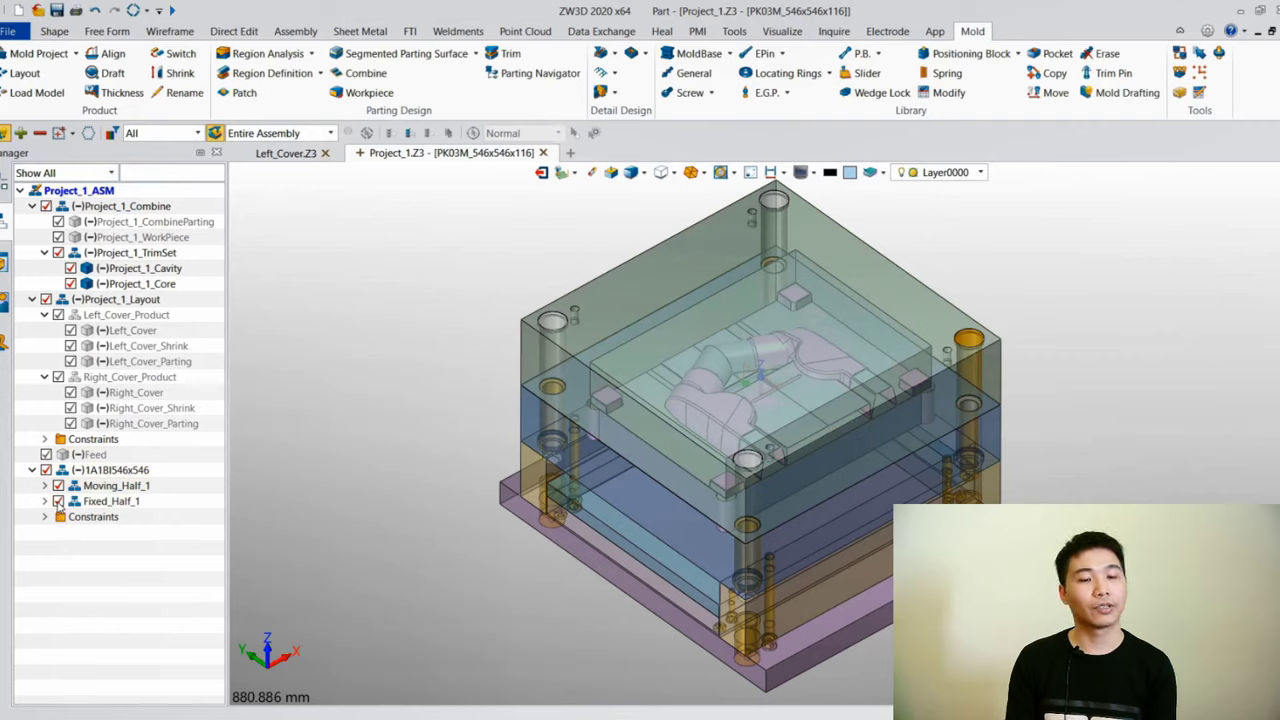
{"action": "left_click", "coordinate": [58, 486]}
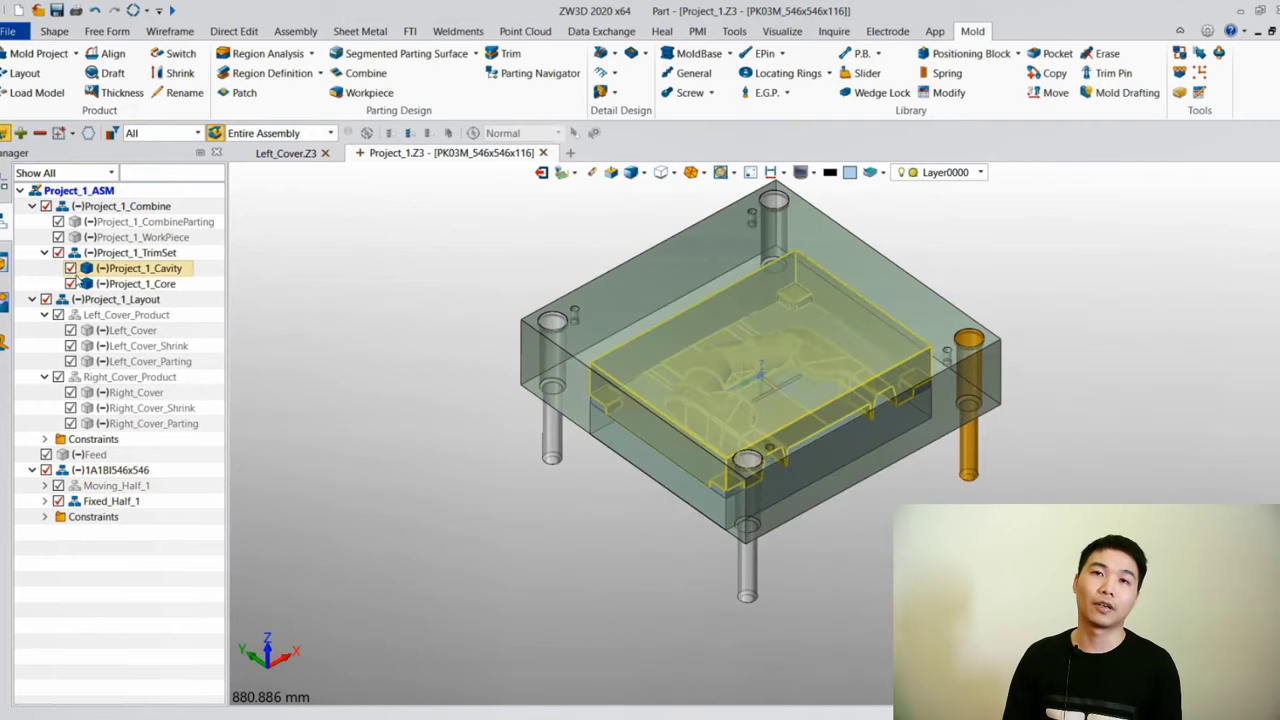
{"action": "left_click", "coordinate": [70, 284]}
{"action": "left_click", "coordinate": [70, 284]}
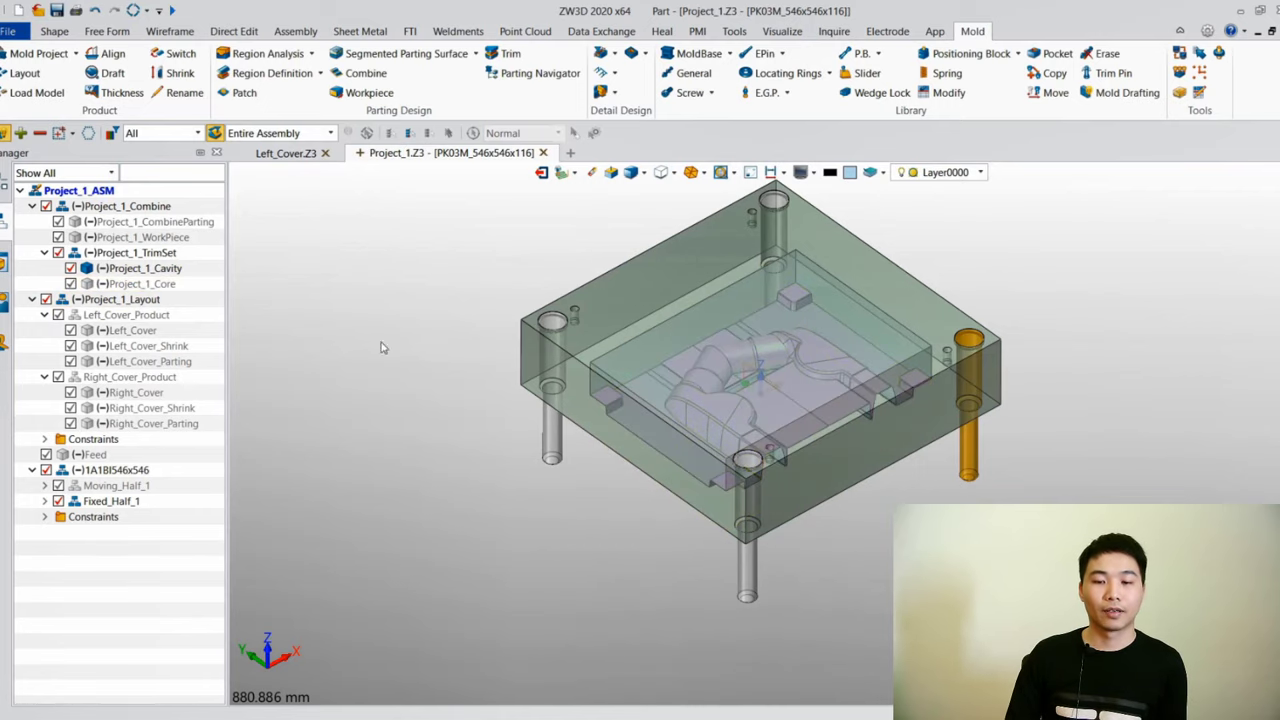
Cut a Groove for Project_1_Cavity in the PK03F_546x546x136 plate with 16 mm radius and 5 mm gap
{"action": "left_click", "coordinate": [631, 53]}
{"action": "right_click_drag", "start_coordinate": [406, 550], "coordinate": [443, 440]}
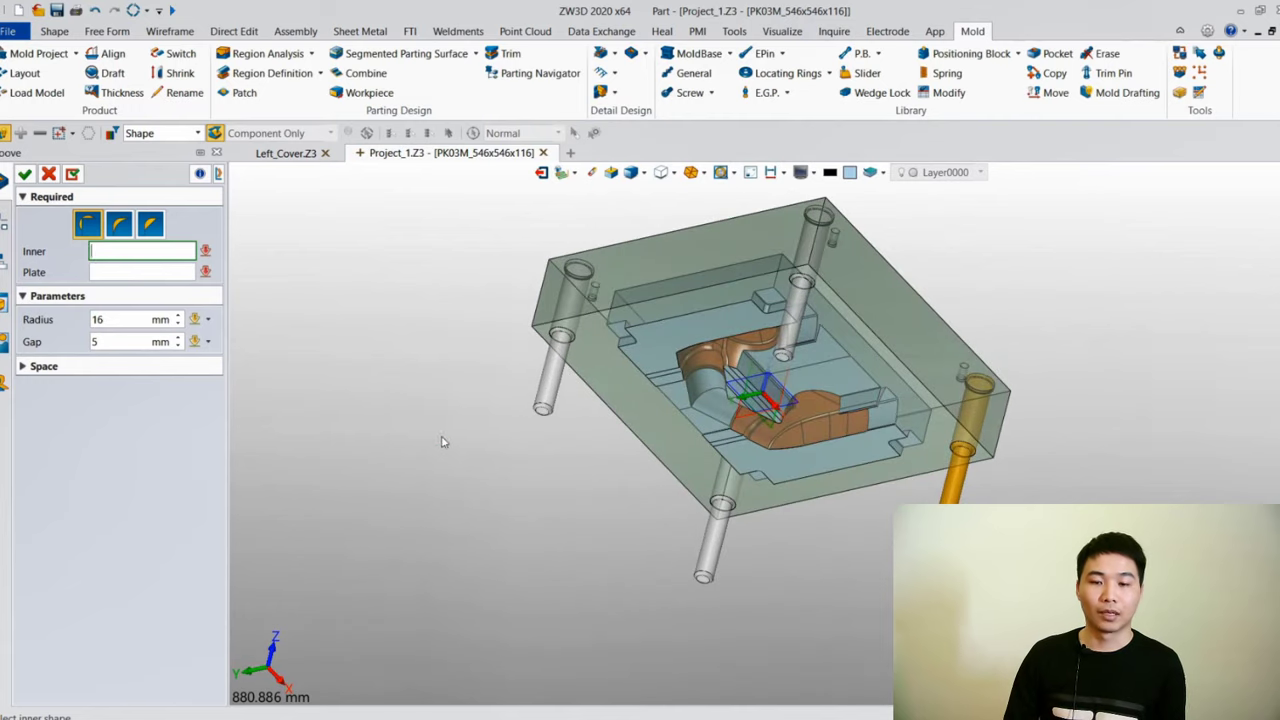
{"action": "left_click", "coordinate": [669, 397]}
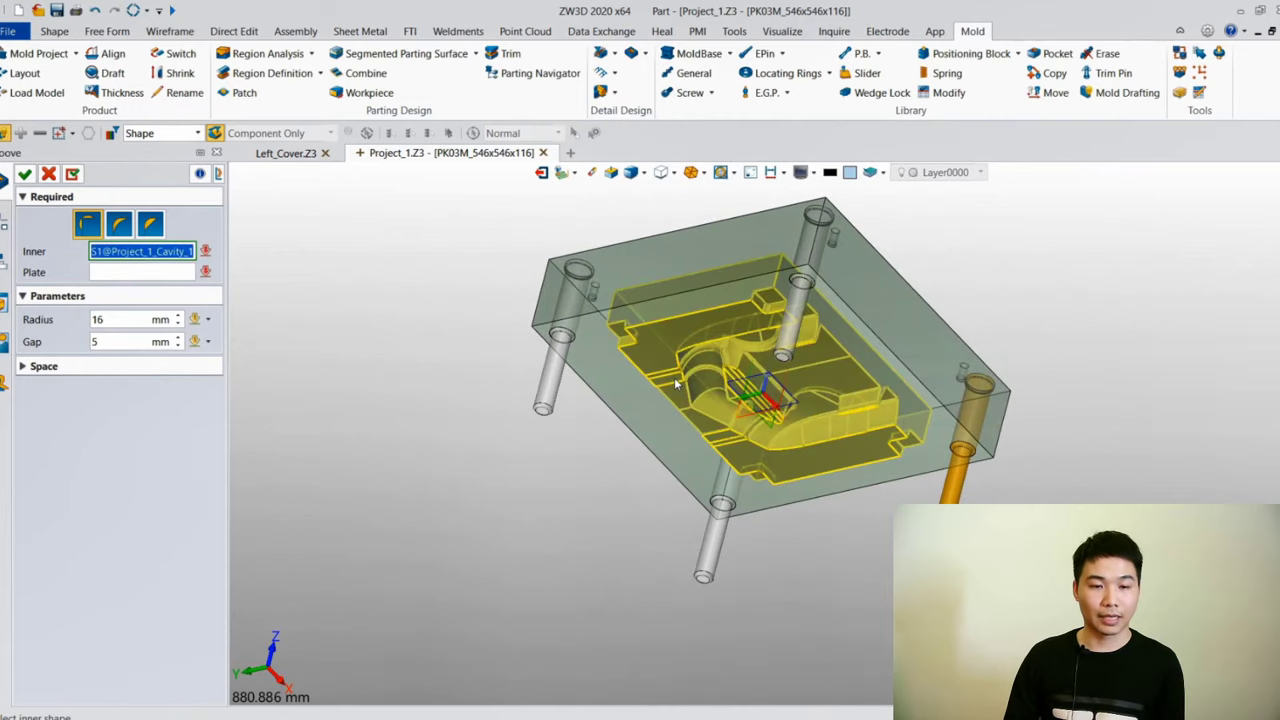
{"action": "left_click", "coordinate": [643, 403]}
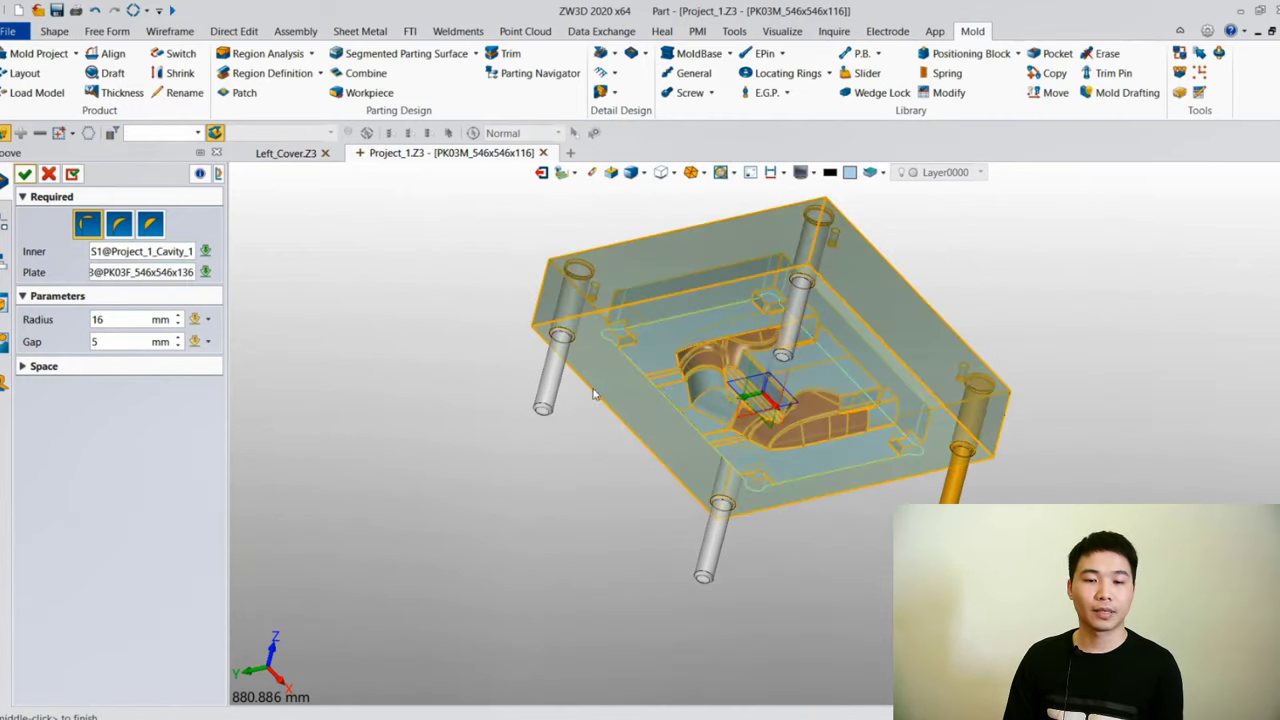
{"action": "left_click", "coordinate": [25, 175]}
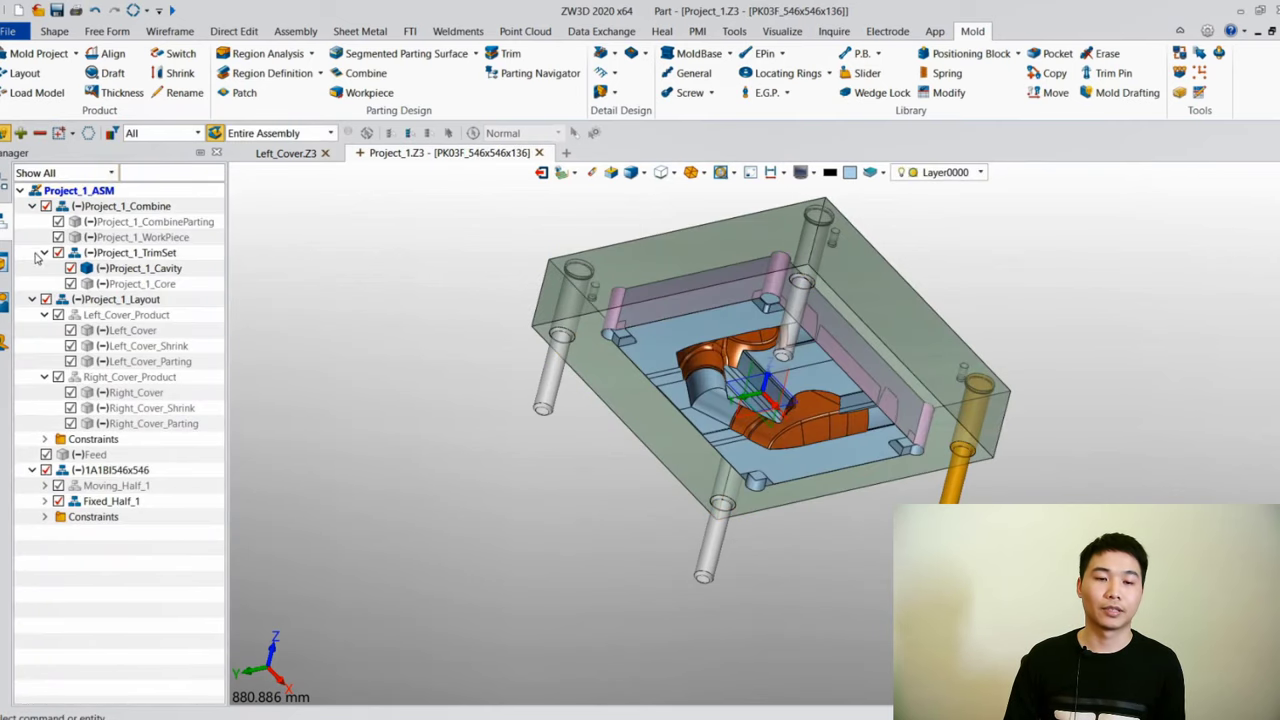
Show Project_1_Core and Moving_Half_1, and hide Project_1_Cavity and Fixed_Half_1
{"action": "left_click", "coordinate": [70, 284]}
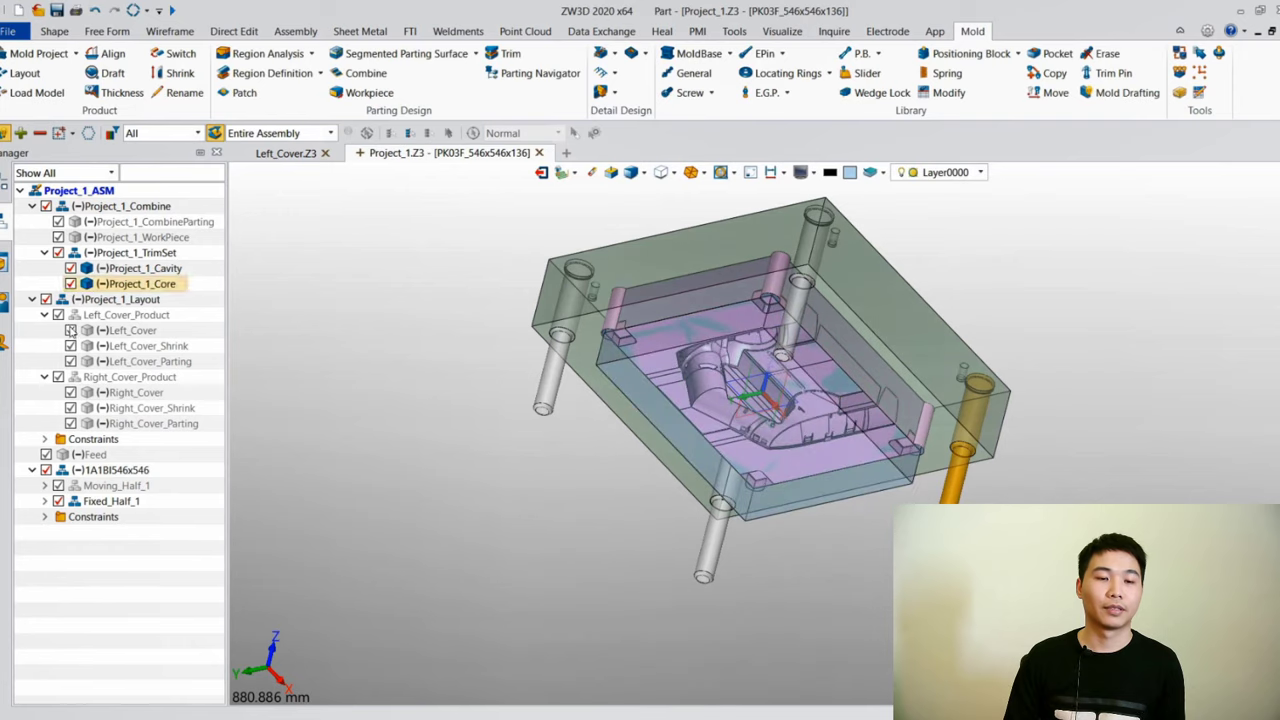
{"action": "left_click", "coordinate": [70, 268]}
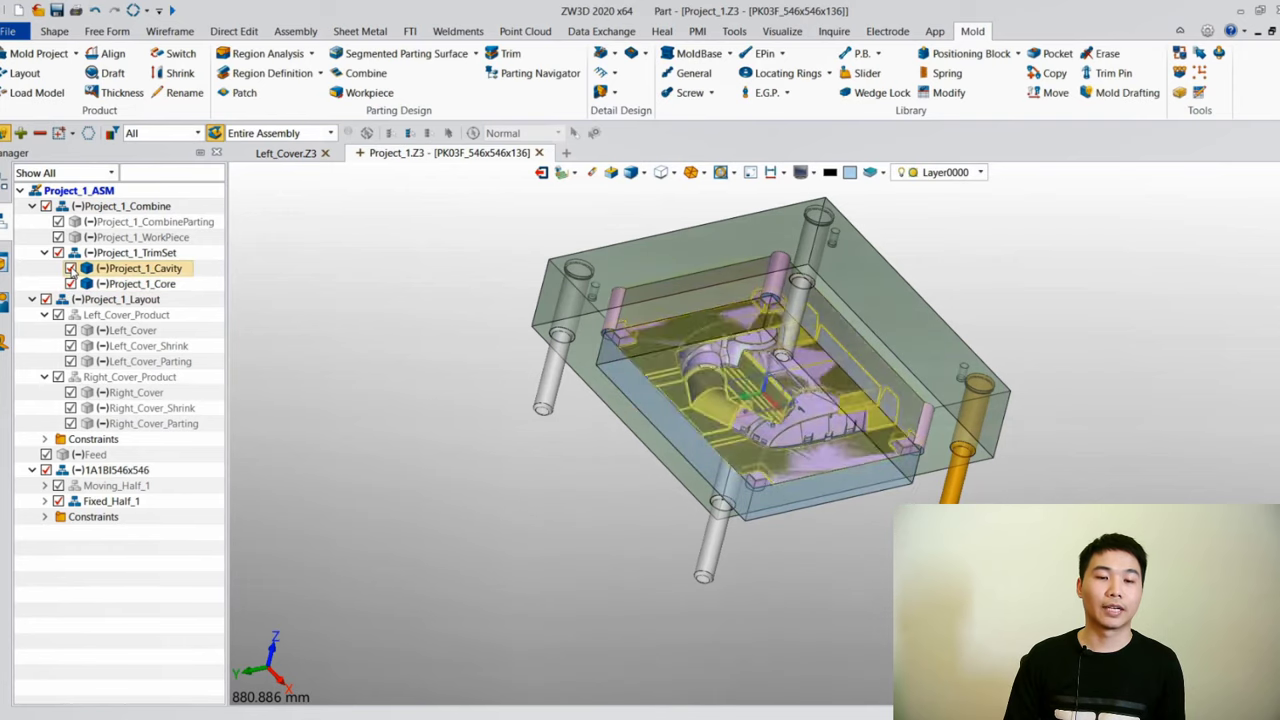
{"action": "left_click", "coordinate": [58, 486]}
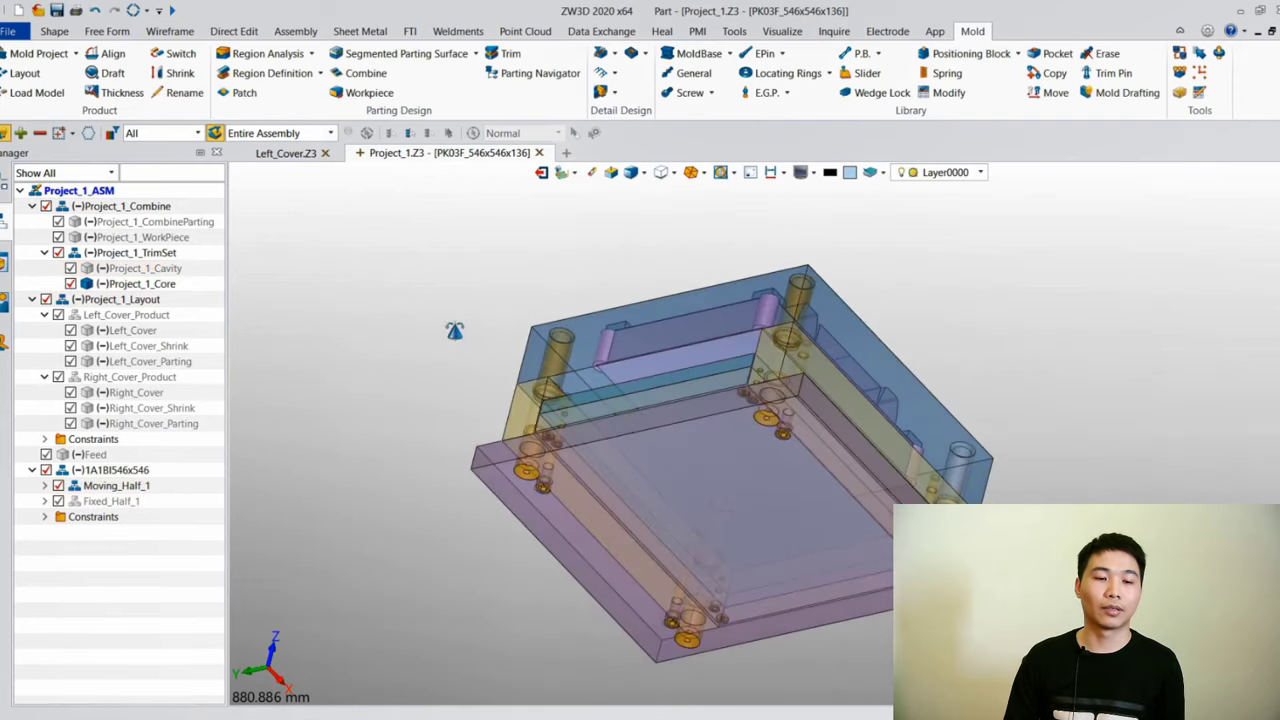
{"action": "middle_click_drag", "start_coordinate": [455, 331], "coordinate": [463, 417]}
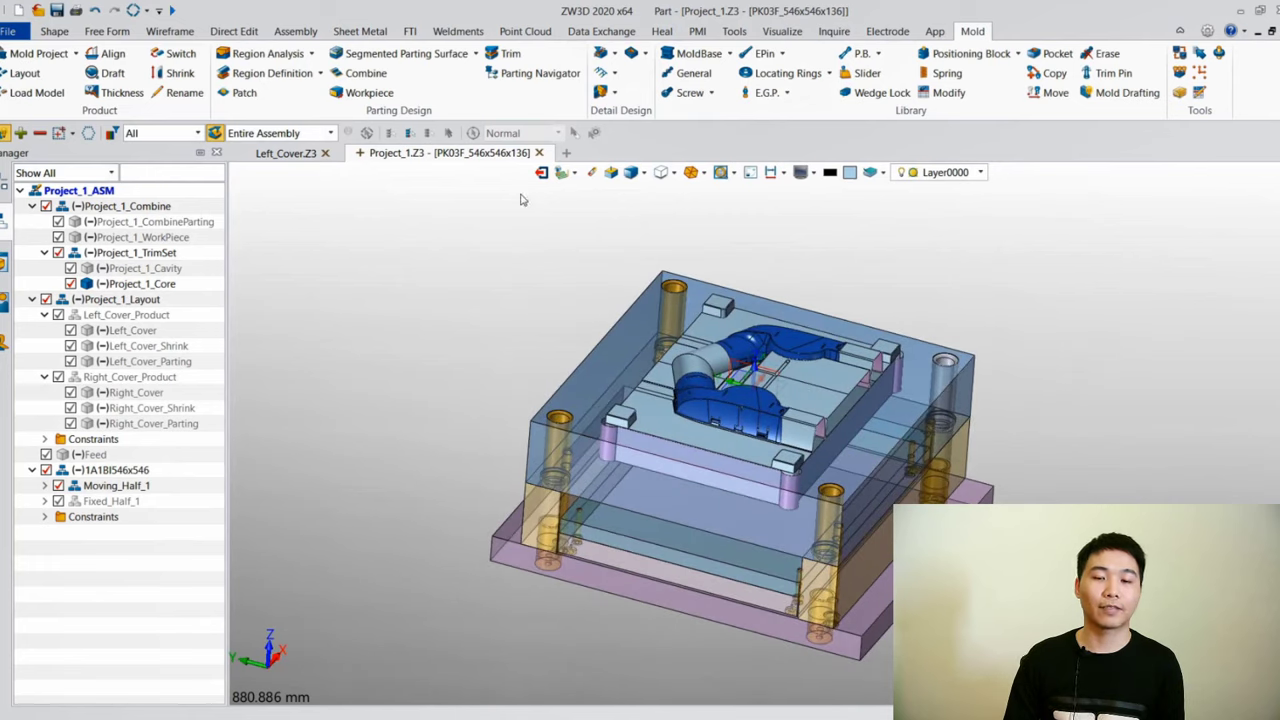
Start a two-object Cooling Loop from Project_1_Core to plate PK03M_546x546x116, aligned to the plate's face, and pick seven channel points
{"action": "left_click", "coordinate": [600, 74]}
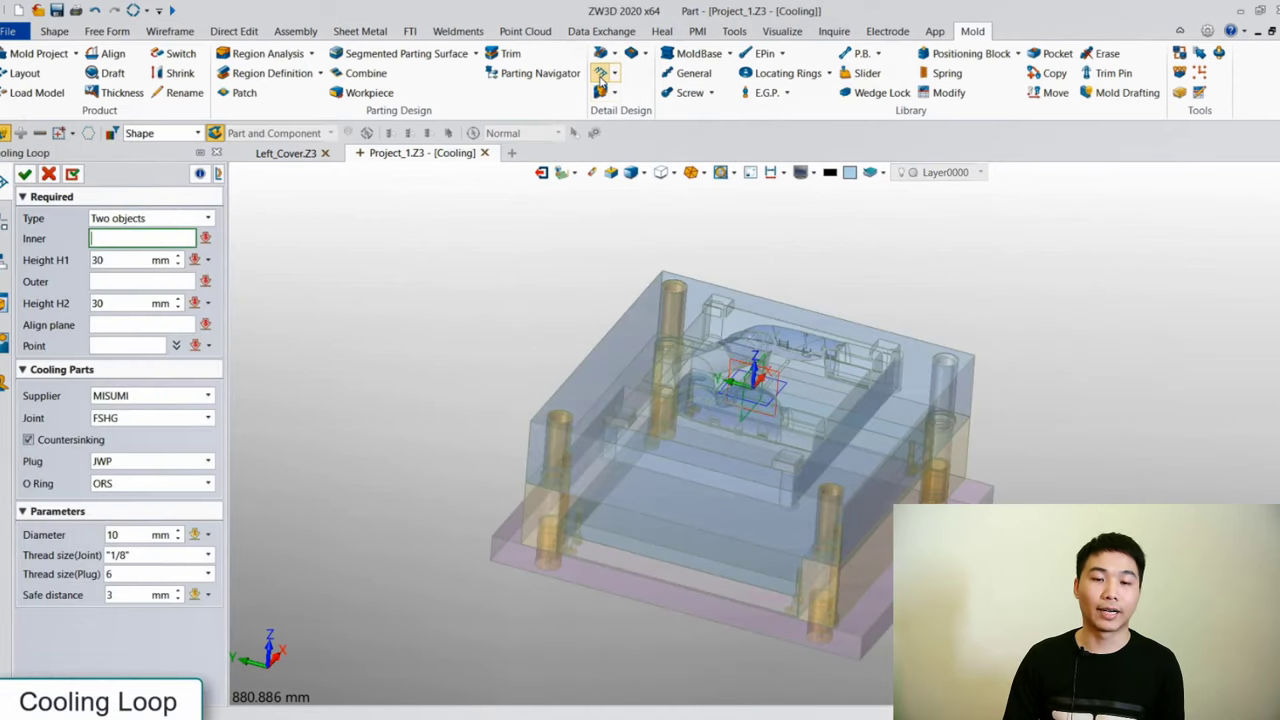
{"action": "left_click", "coordinate": [673, 385]}
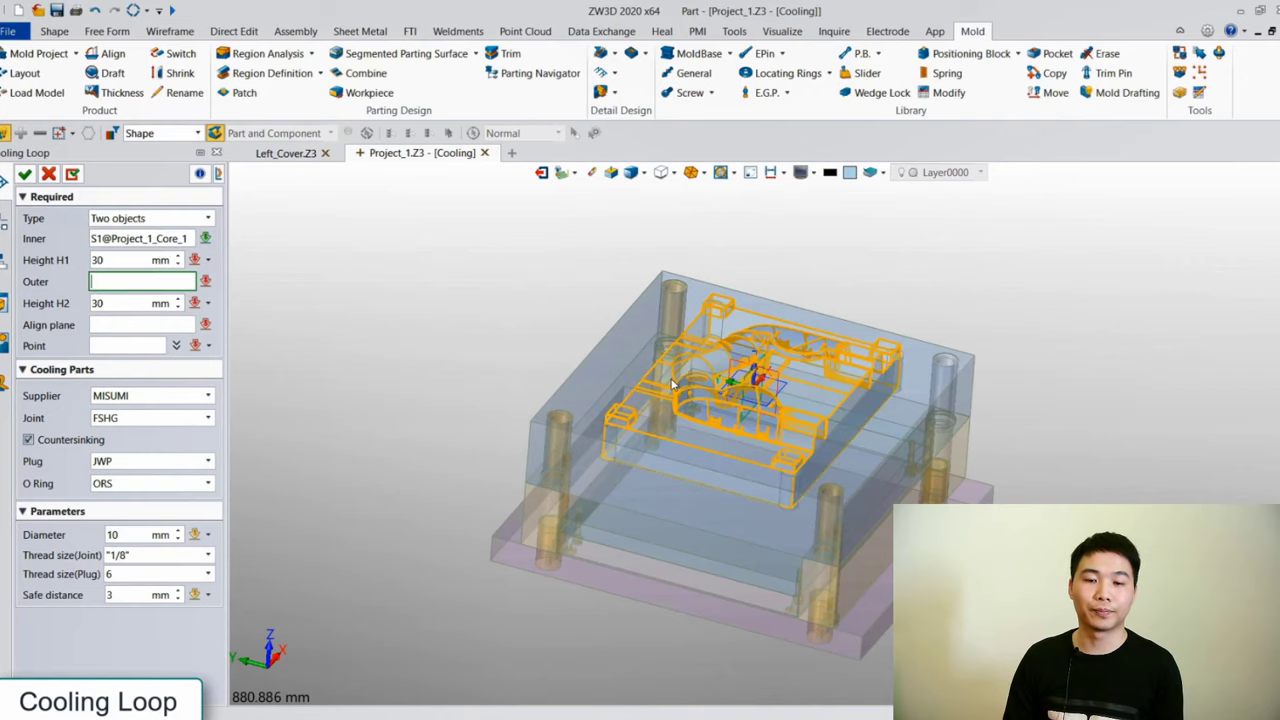
{"action": "left_click", "coordinate": [610, 408]}
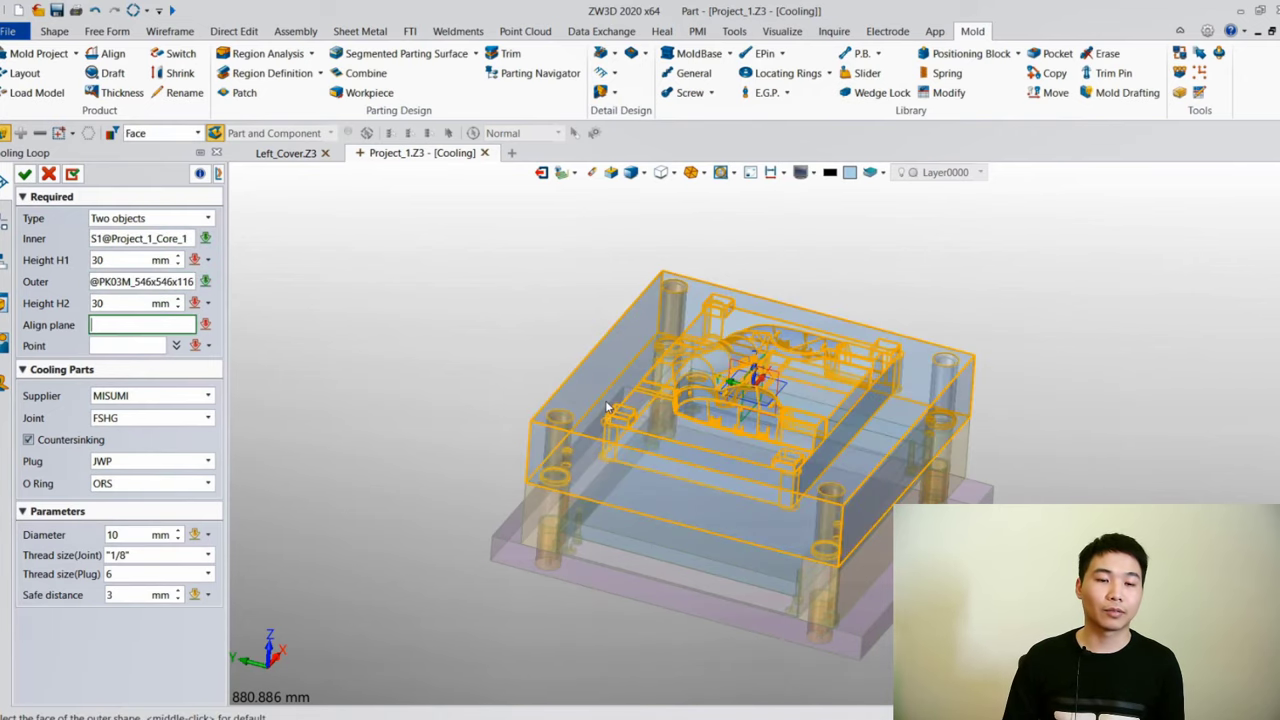
{"action": "left_click", "coordinate": [609, 408]}
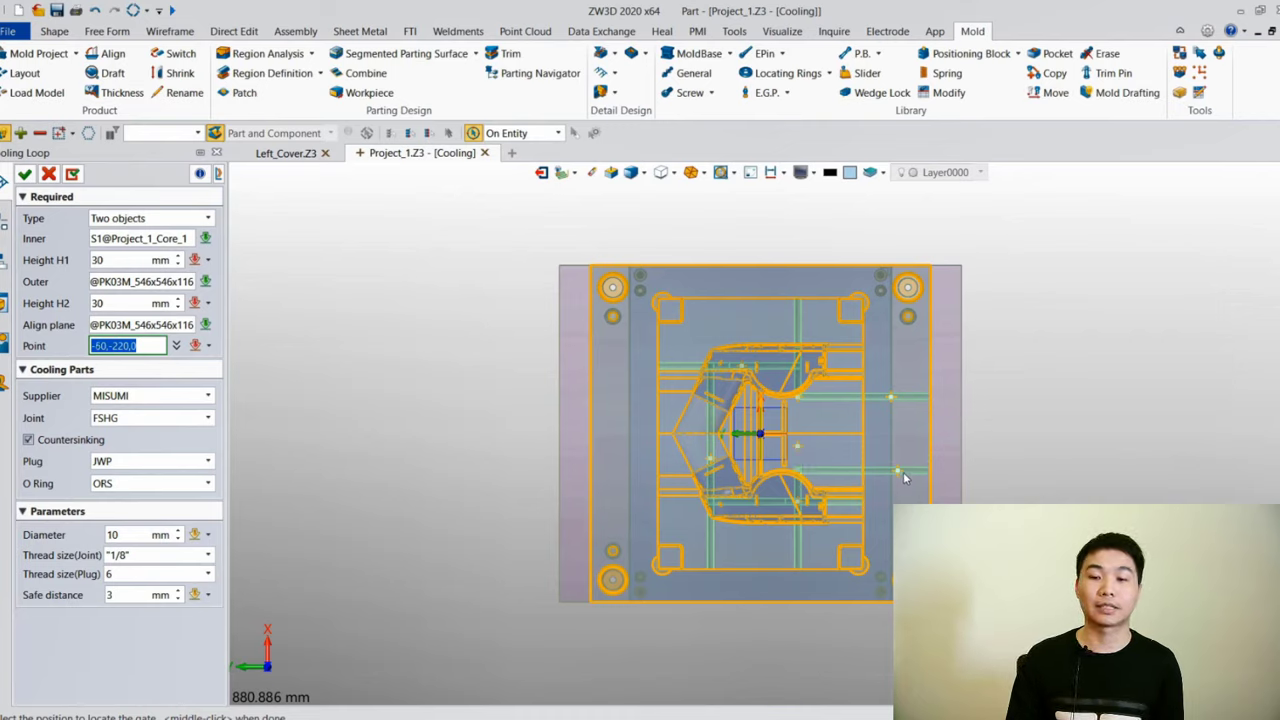
{"action": "left_click", "coordinate": [903, 478]}
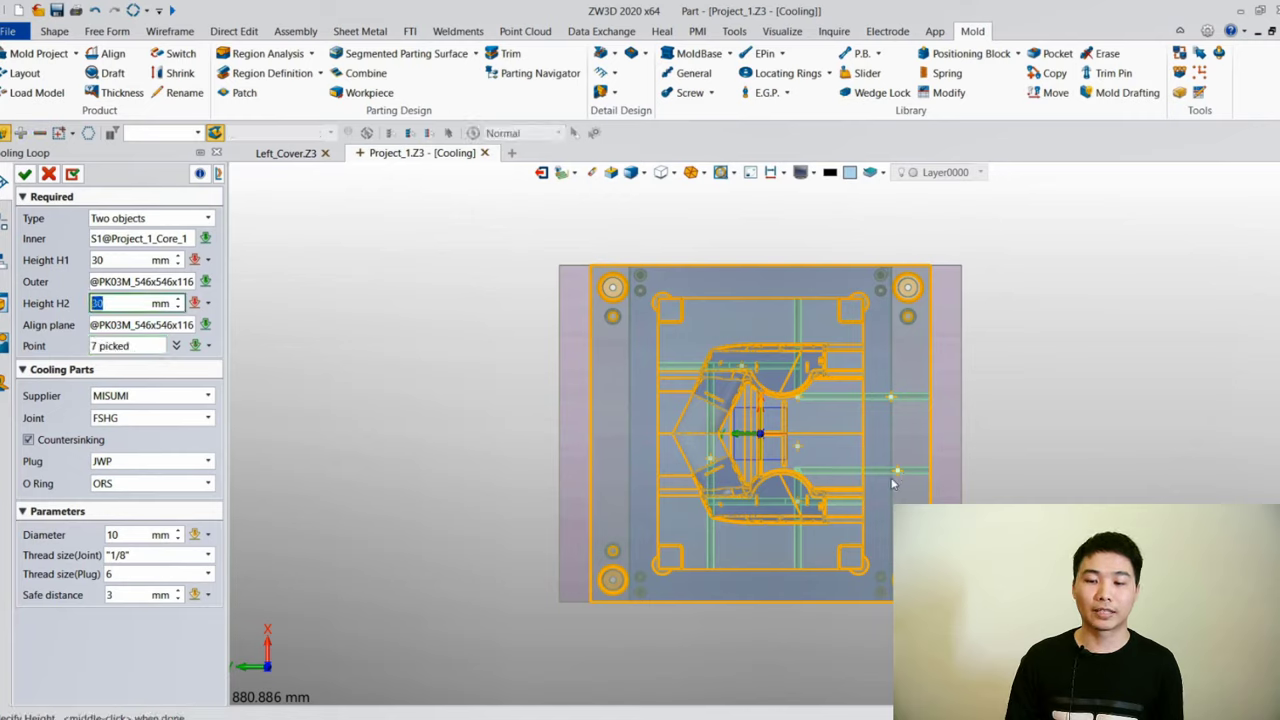
{"action": "middle_click", "coordinate": [903, 478]}
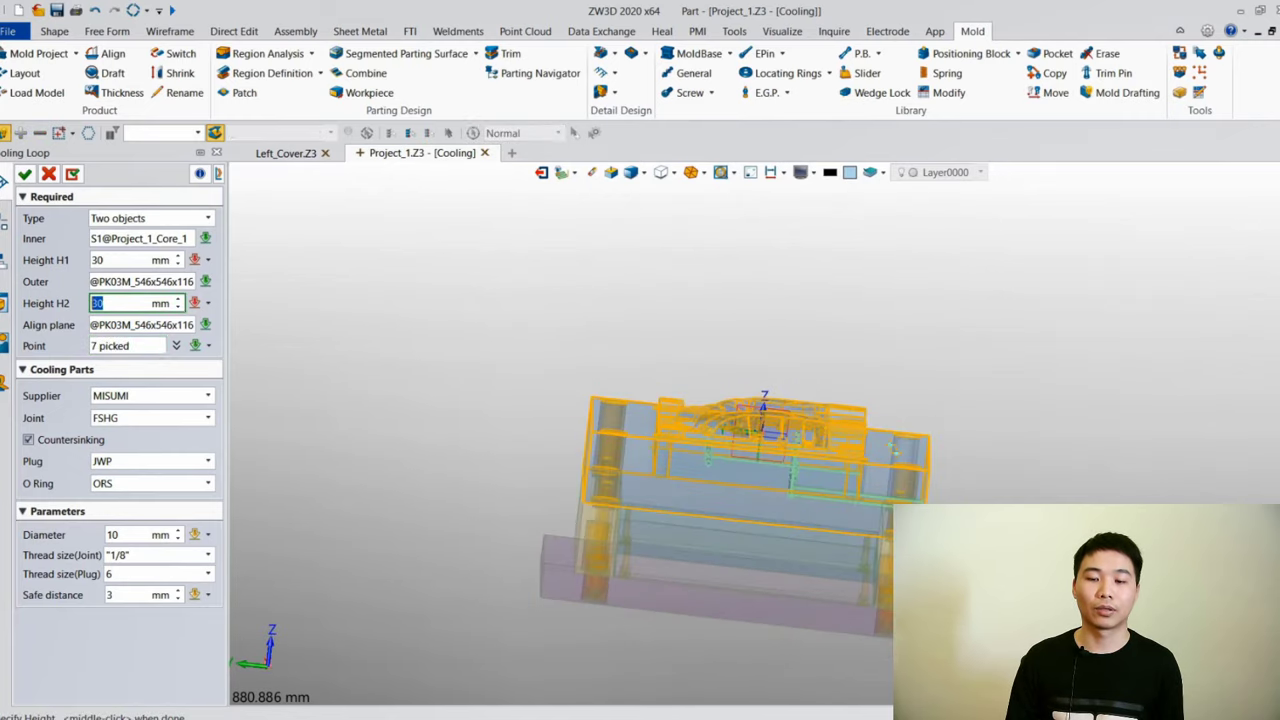
Set the cooling loop's outer height H2 to 40 mm and the channel diameter to 8 mm
{"action": "scroll", "coordinate": [852, 519], "scroll_direction": "up", "scroll_amount": 3}
{"action": "scroll", "coordinate": [851, 487], "scroll_direction": "up", "scroll_amount": 2}
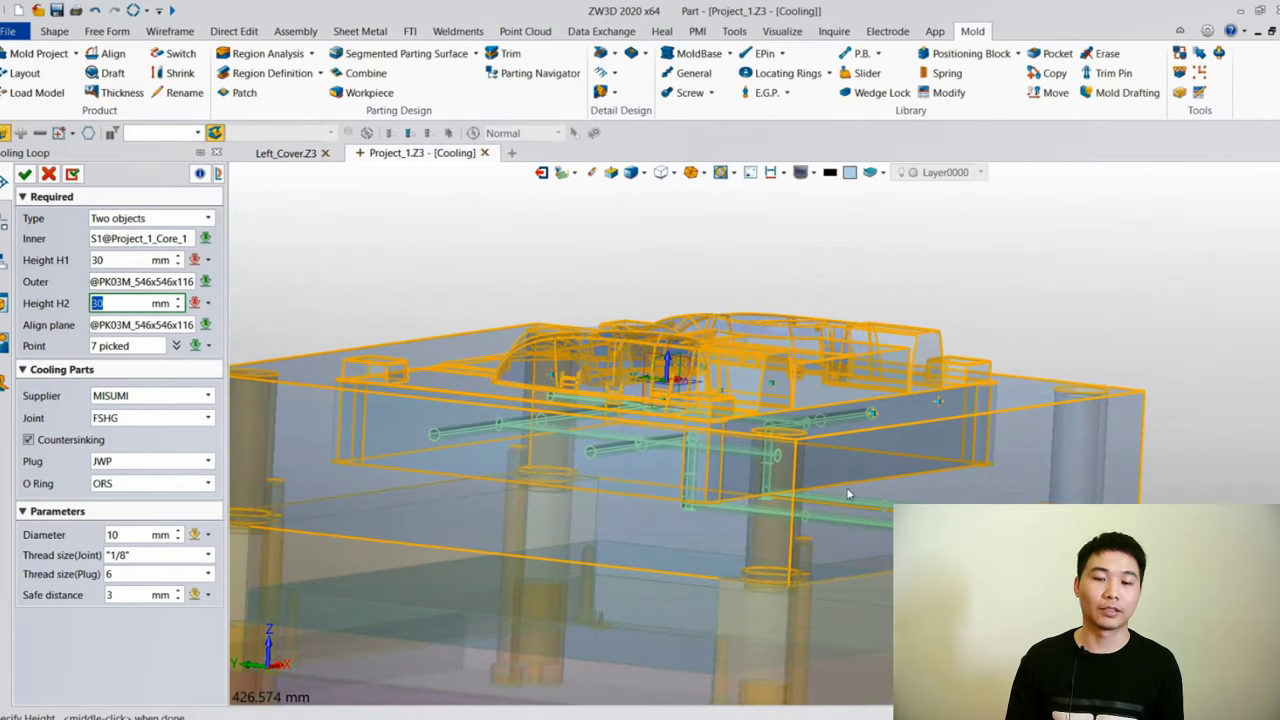
{"action": "left_click", "coordinate": [125, 303]}
{"action": "key", "text": "ctrl+a"}
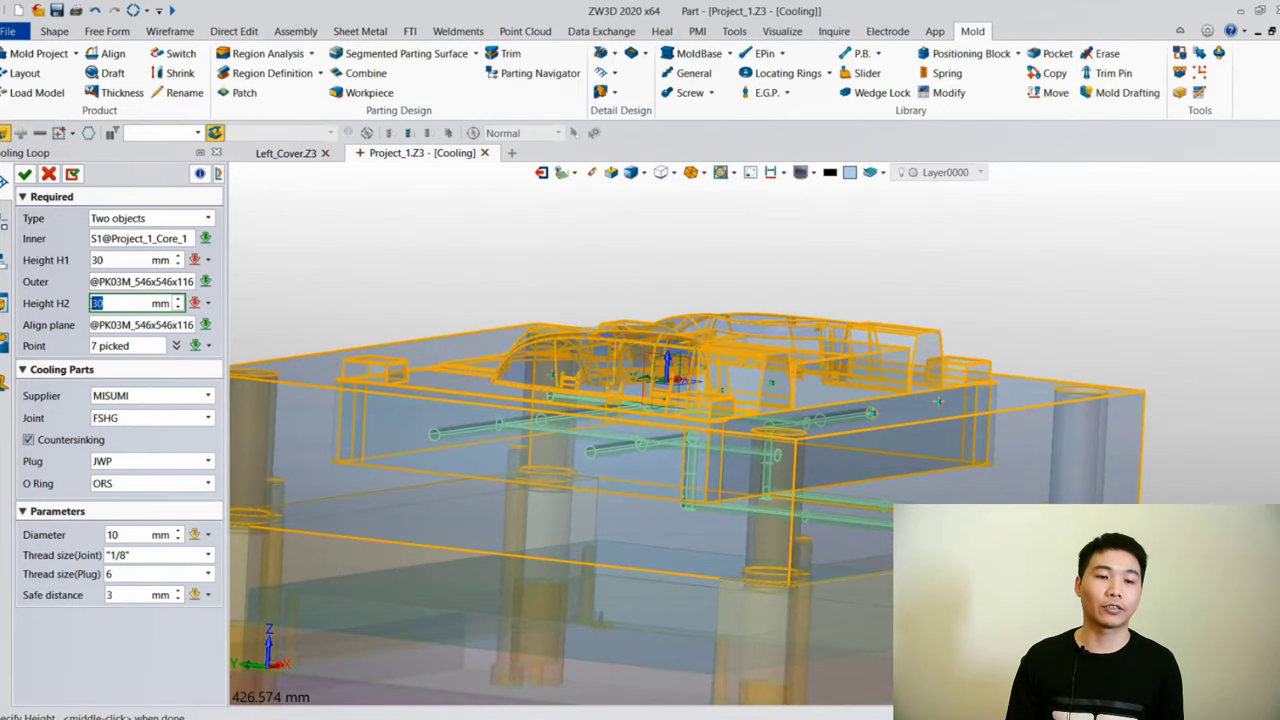
{"action": "type", "text": "40"}
{"action": "key", "text": "Tab"}
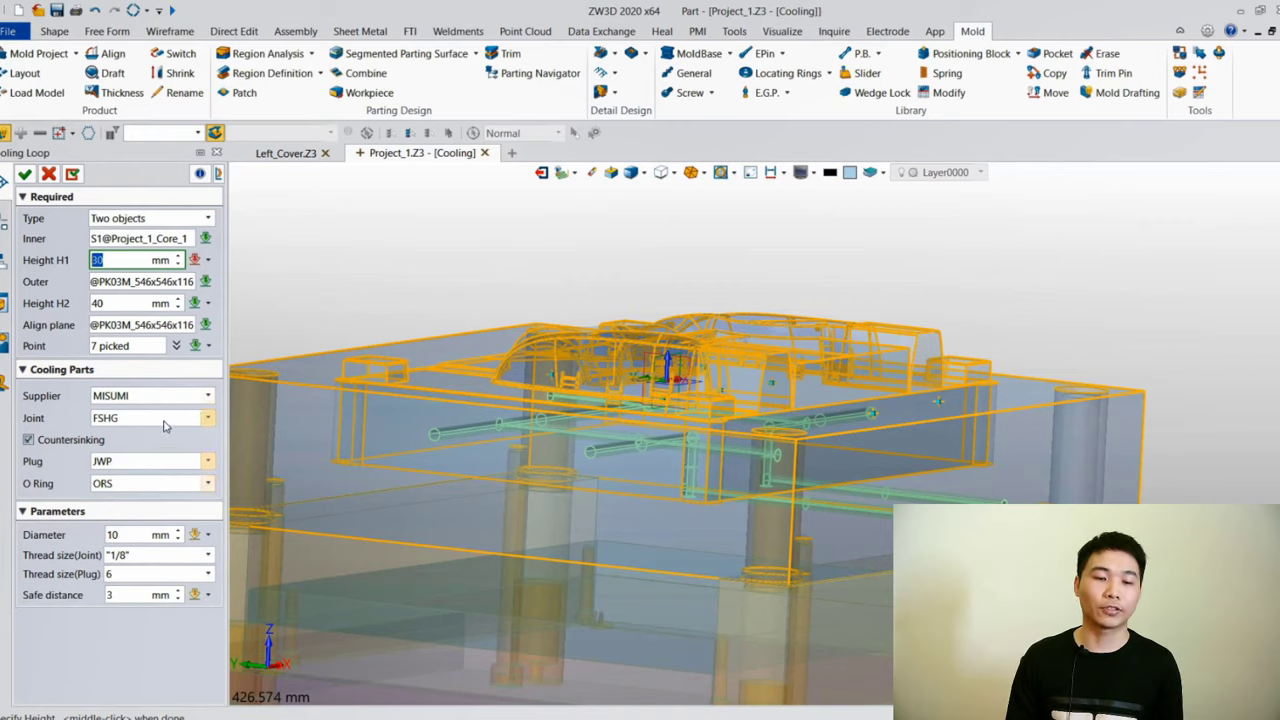
{"action": "left_click", "coordinate": [132, 534]}
{"action": "key", "text": "ctrl+a"}
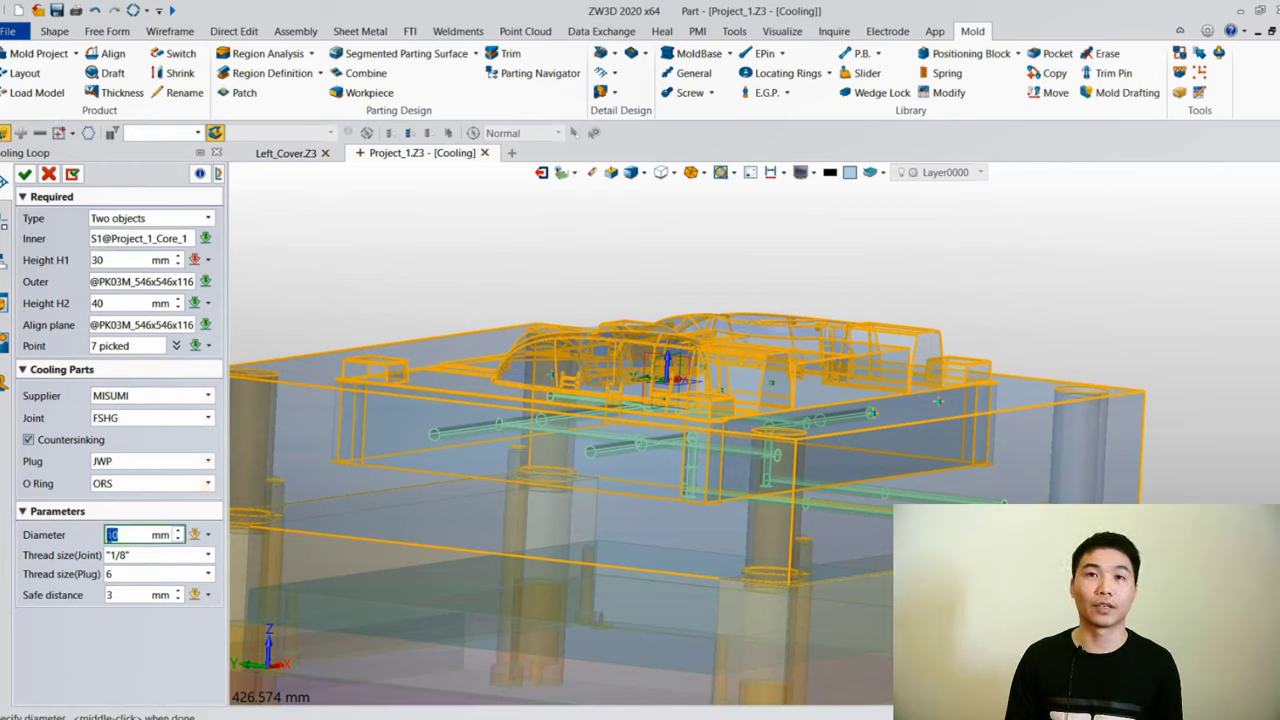
{"action": "type", "text": "8"}
{"action": "key", "text": "Tab"}
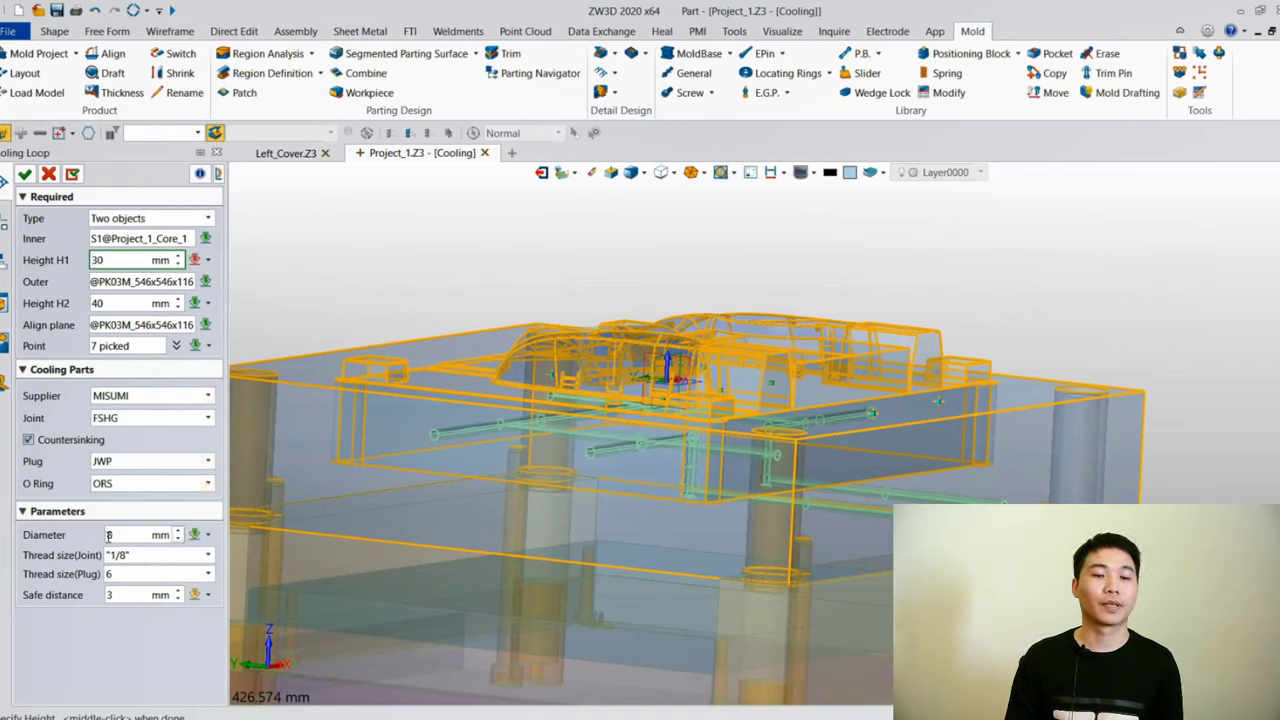
Use HASCO cooling parts with joint Z81 and create the cooling loop
{"action": "left_click", "coordinate": [207, 396]}
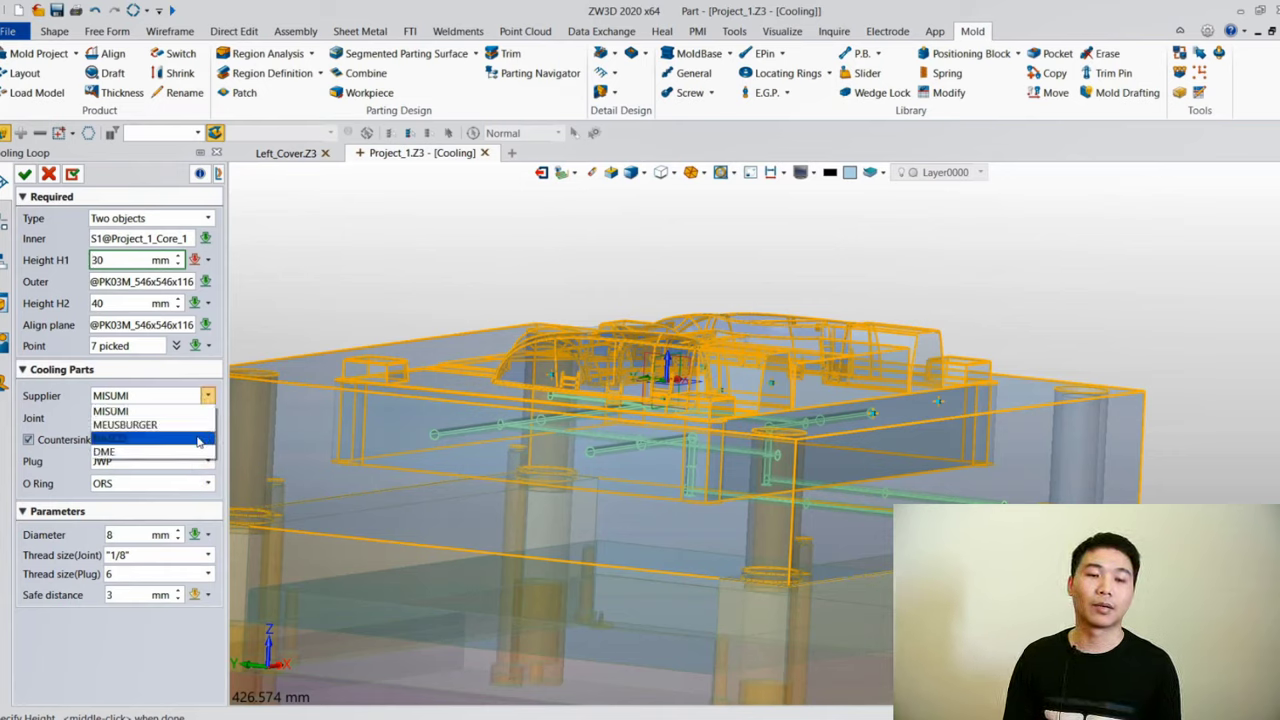
{"action": "key", "text": "Escape"}
{"action": "left_click", "coordinate": [207, 418]}
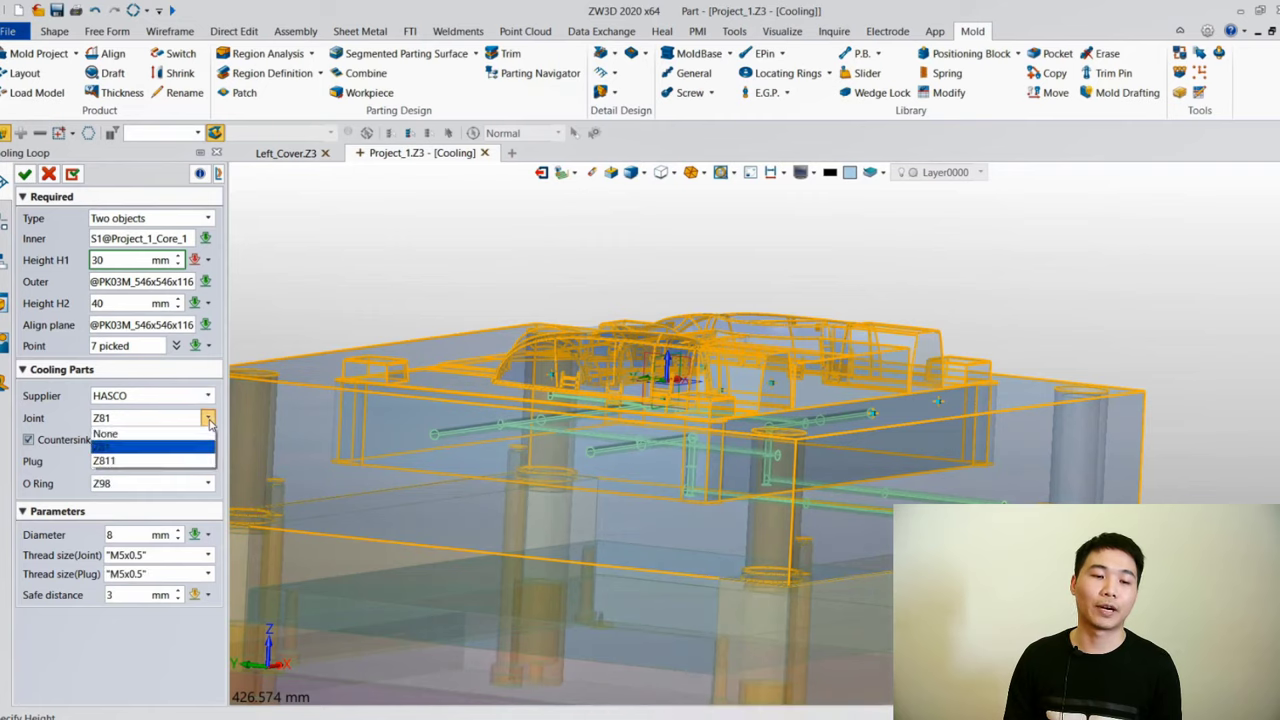
{"action": "left_click", "coordinate": [203, 449]}
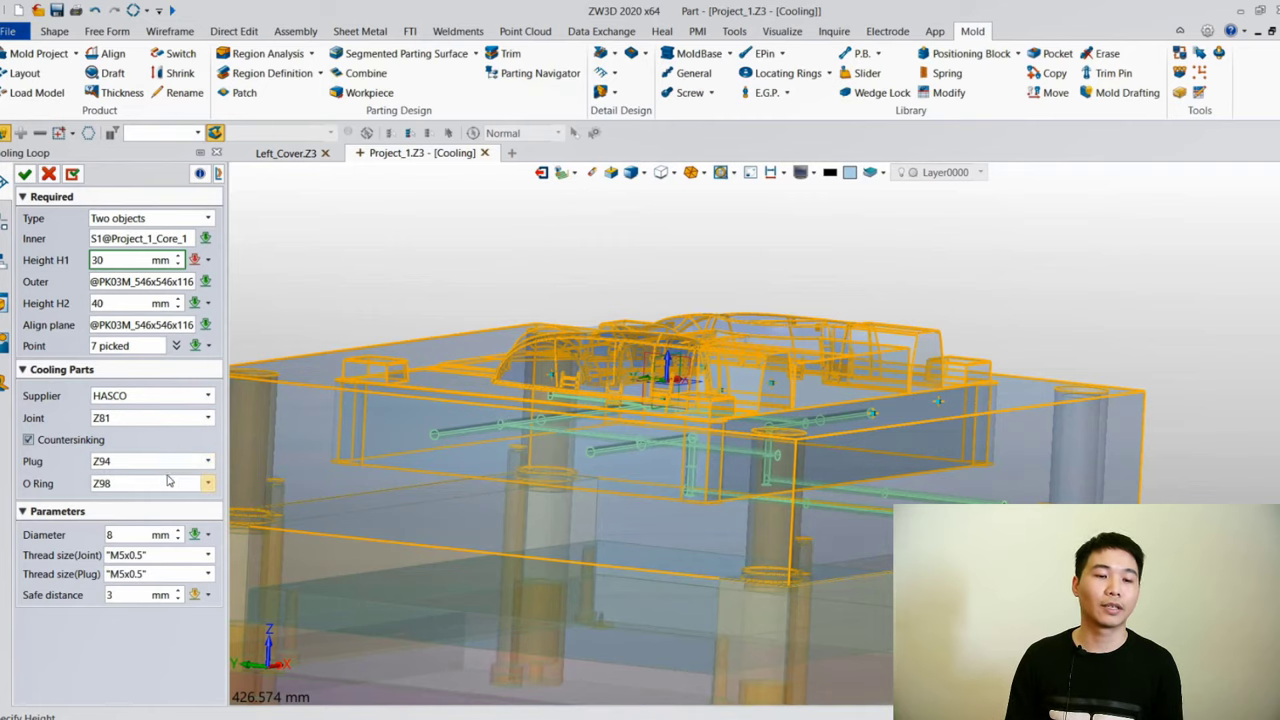
{"action": "left_click", "coordinate": [24, 175]}
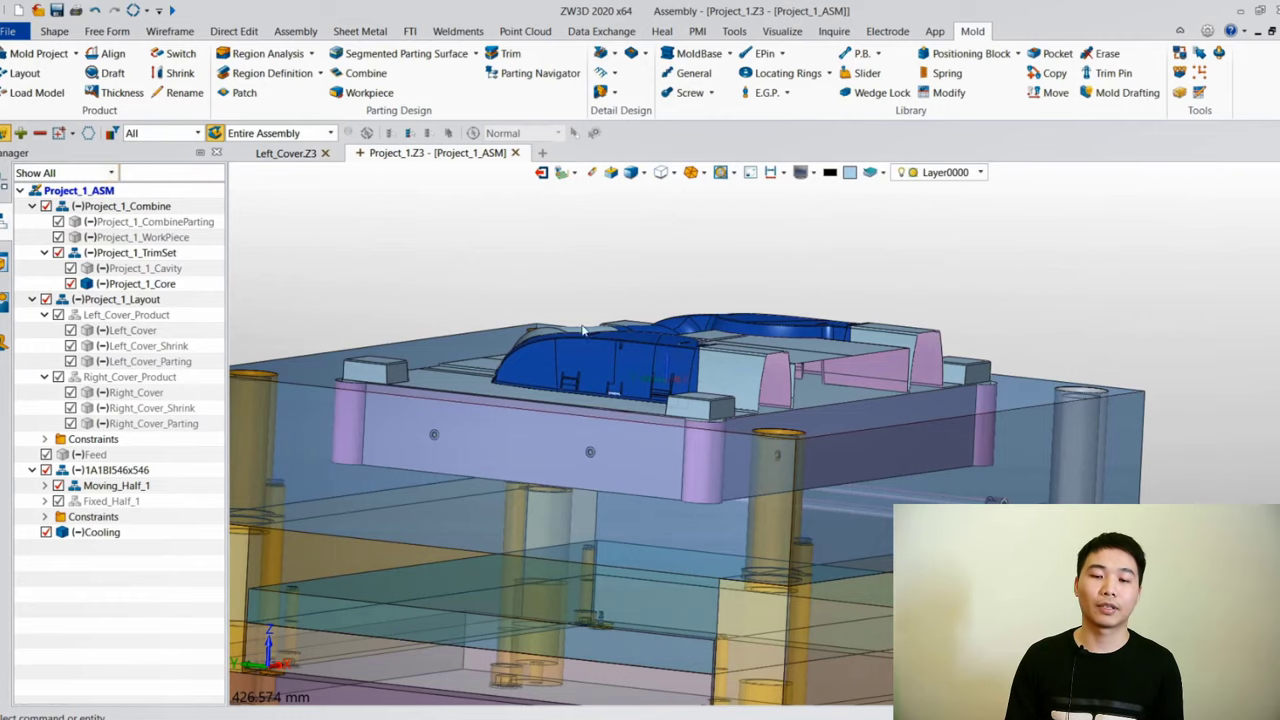
Examine the finished cooling channels and fittings in the Cooling part without the surrounding assembly, and return to Project_1_ASM
{"action": "key", "text": "Home"}
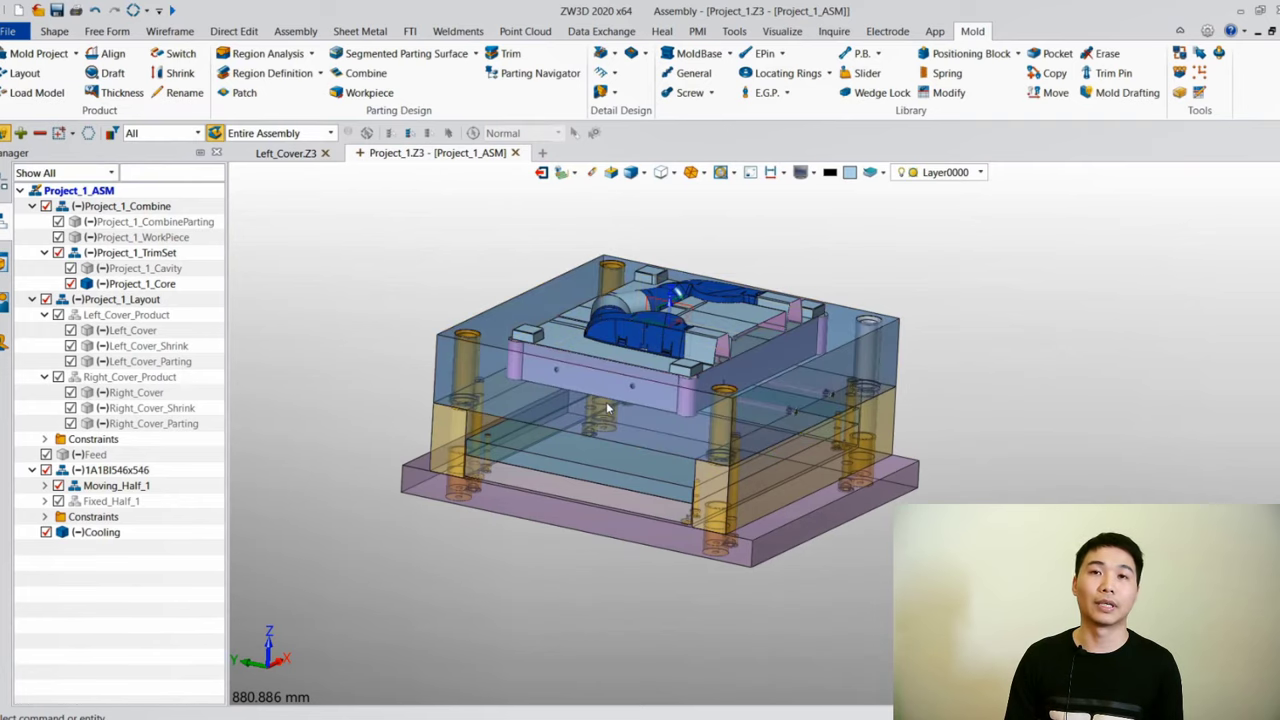
{"action": "double_click", "coordinate": [100, 532]}
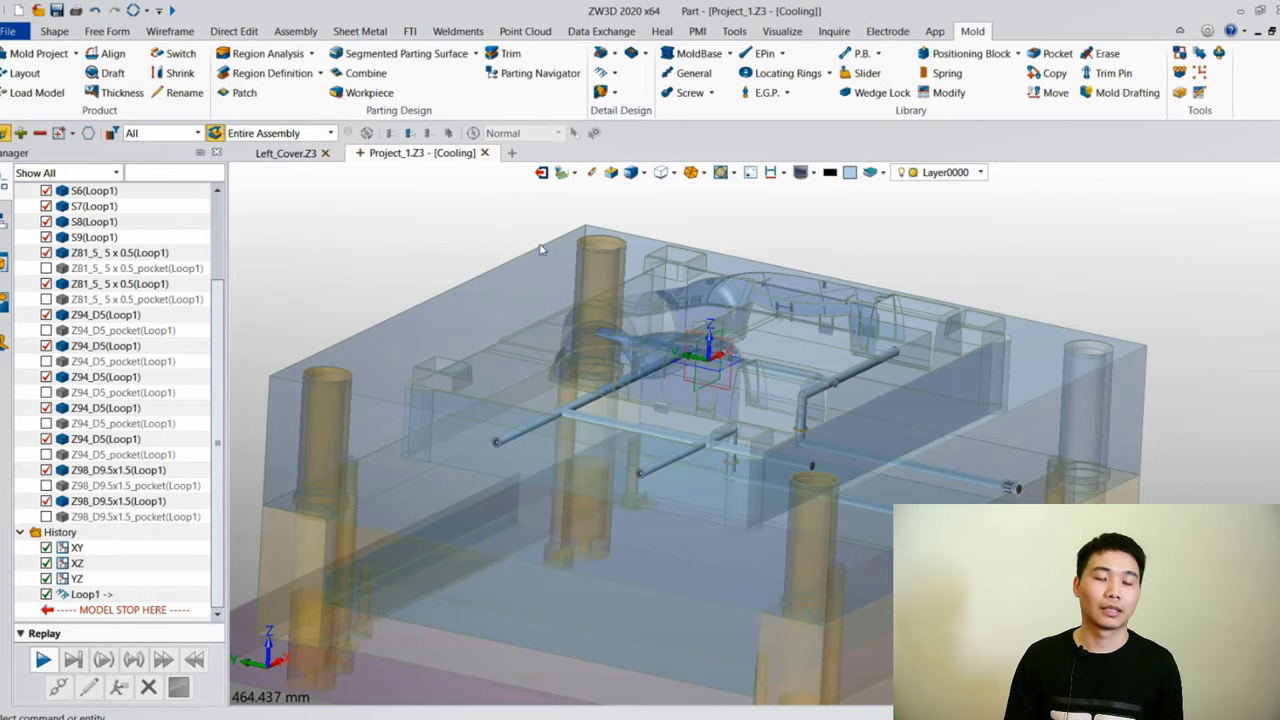
{"action": "left_click", "coordinate": [750, 174]}
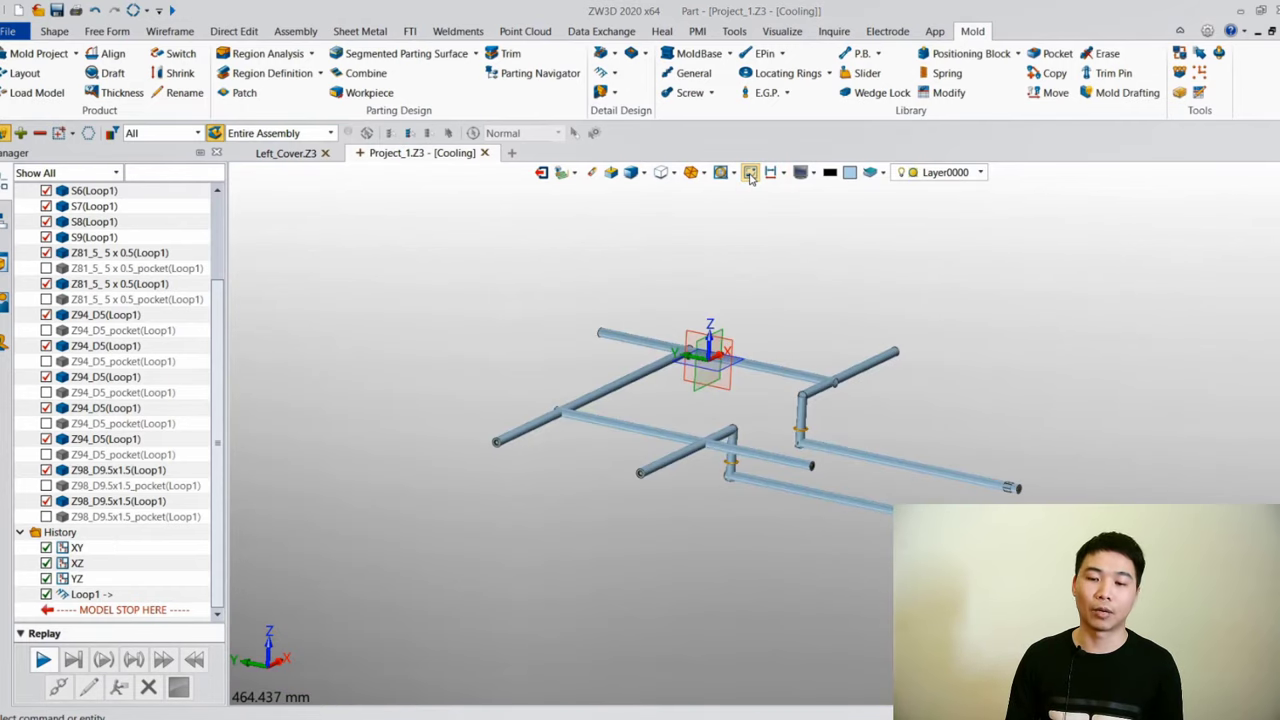
{"action": "left_click", "coordinate": [750, 174]}
{"action": "left_click", "coordinate": [540, 174]}
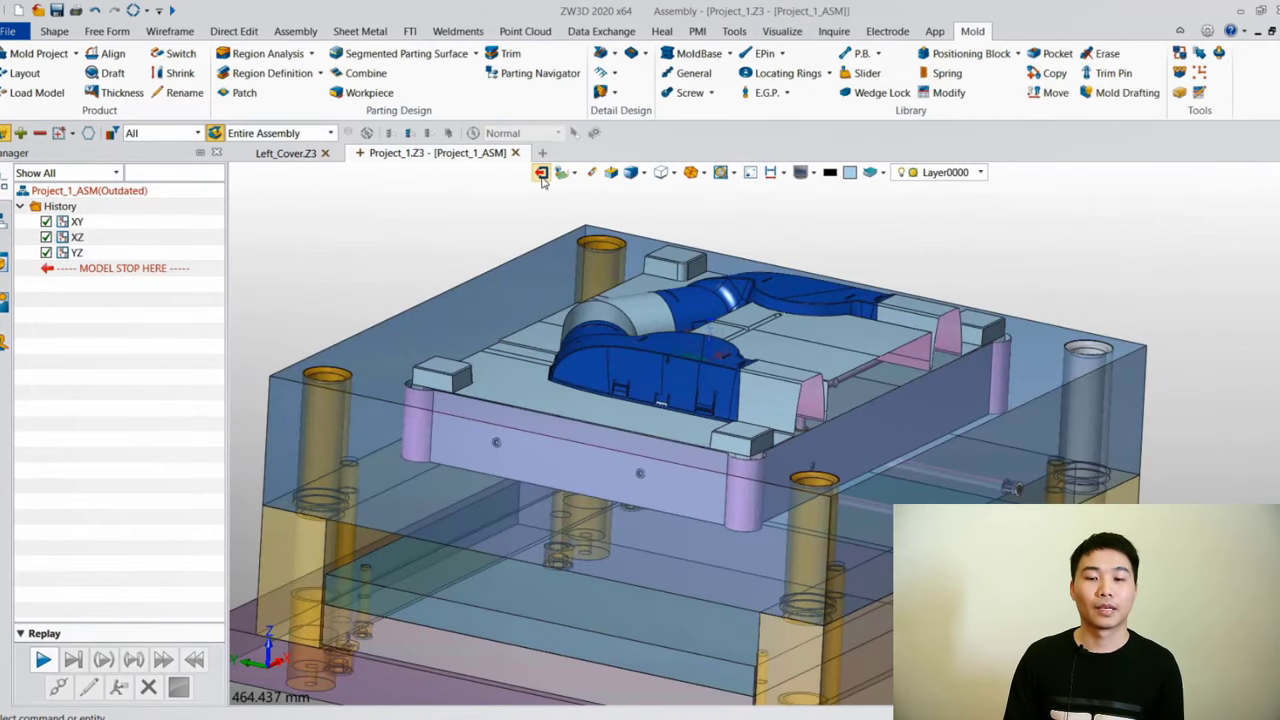
{"action": "scroll", "coordinate": [742, 334], "scroll_direction": "down", "scroll_amount": 5}
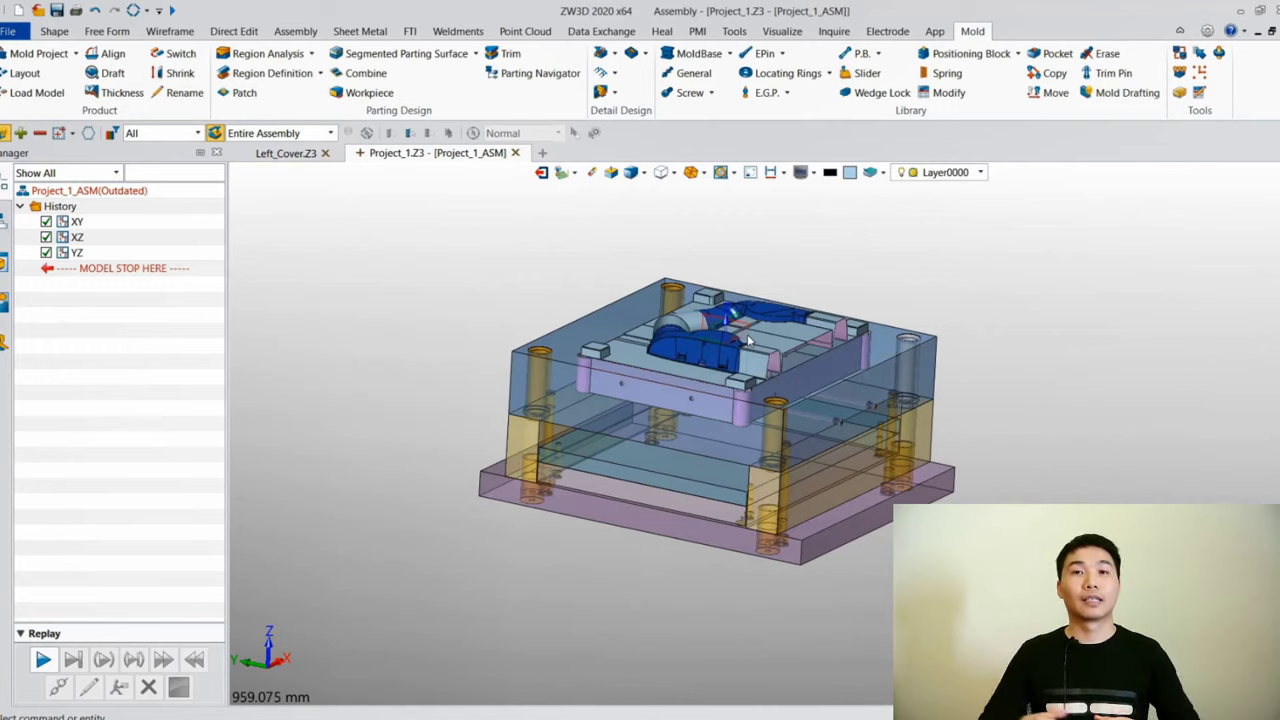
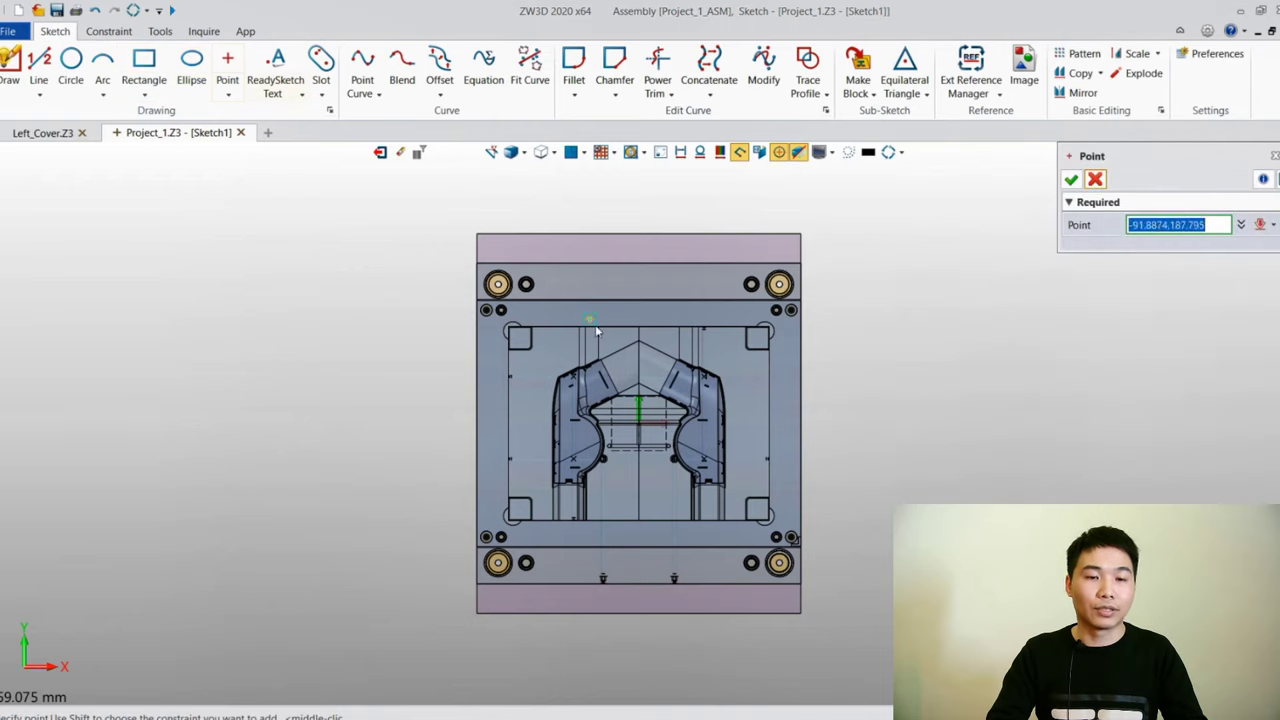
Place six sketch points for ejector pins across the cover on the negative-X side of the core
{"action": "scroll", "coordinate": [652, 420], "scroll_direction": "up", "scroll_amount": 5}
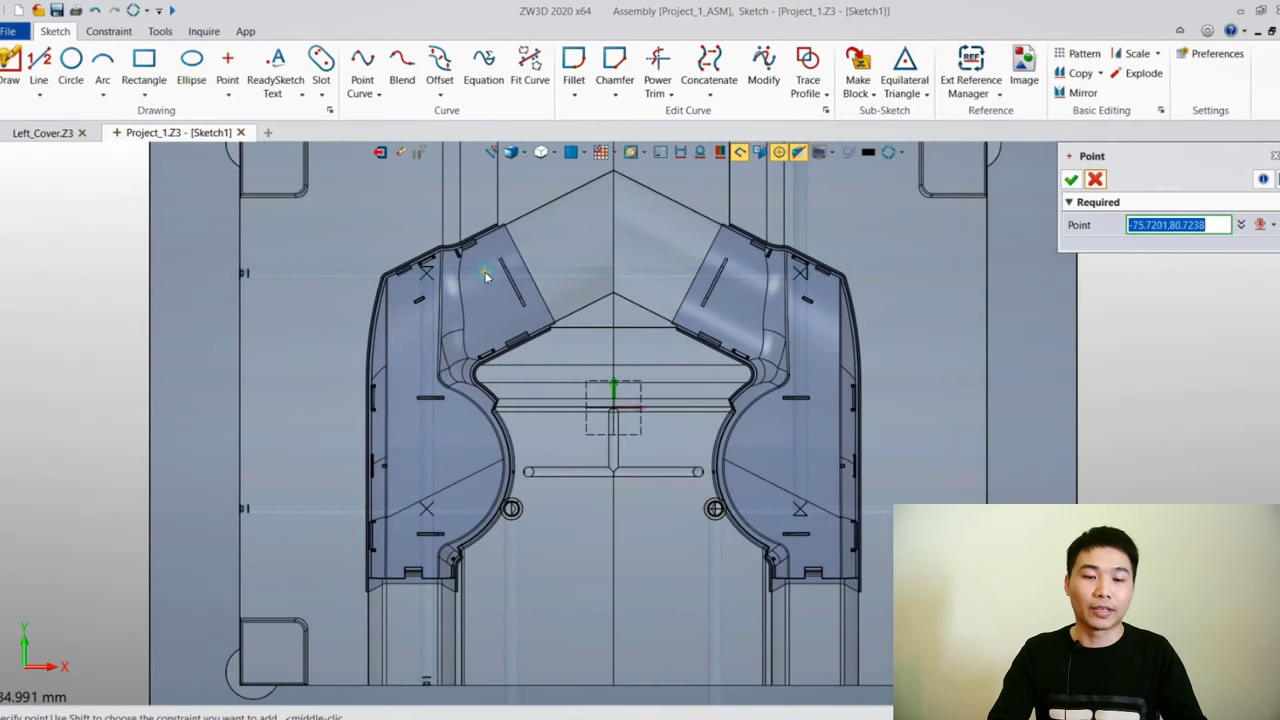
{"action": "left_click", "coordinate": [472, 338]}
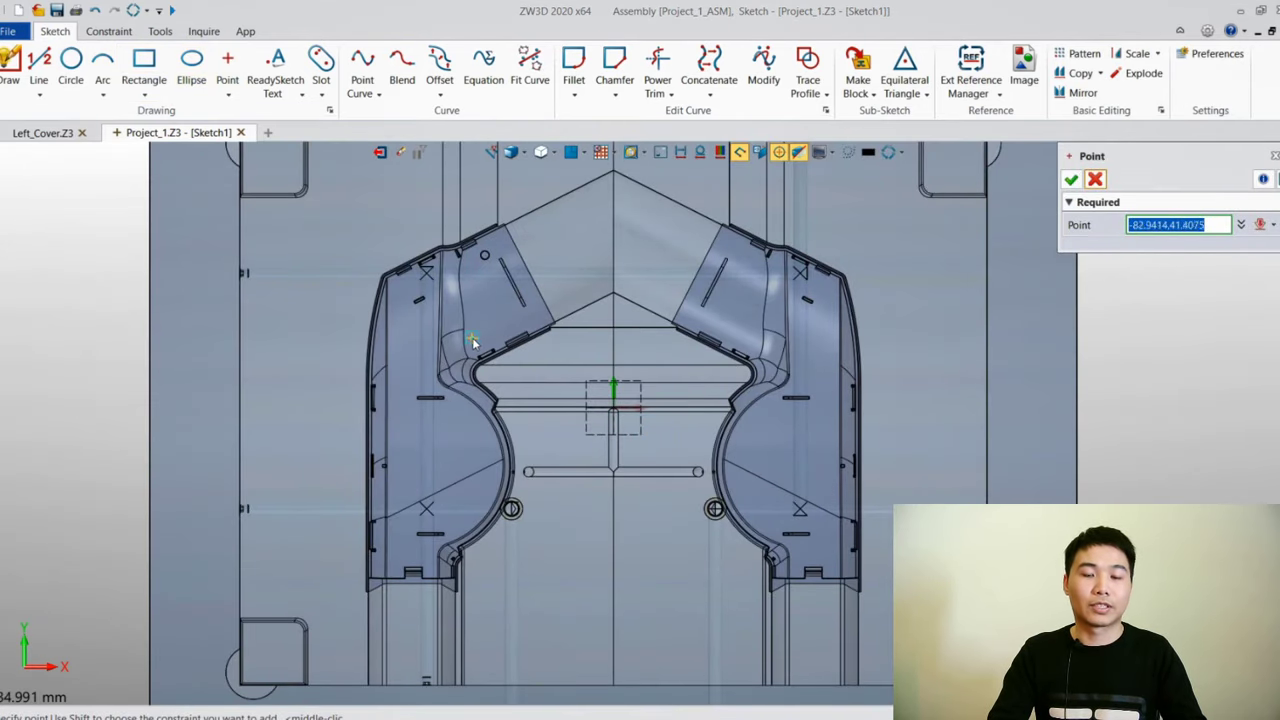
{"action": "left_click", "coordinate": [406, 317]}
{"action": "left_click", "coordinate": [406, 420]}
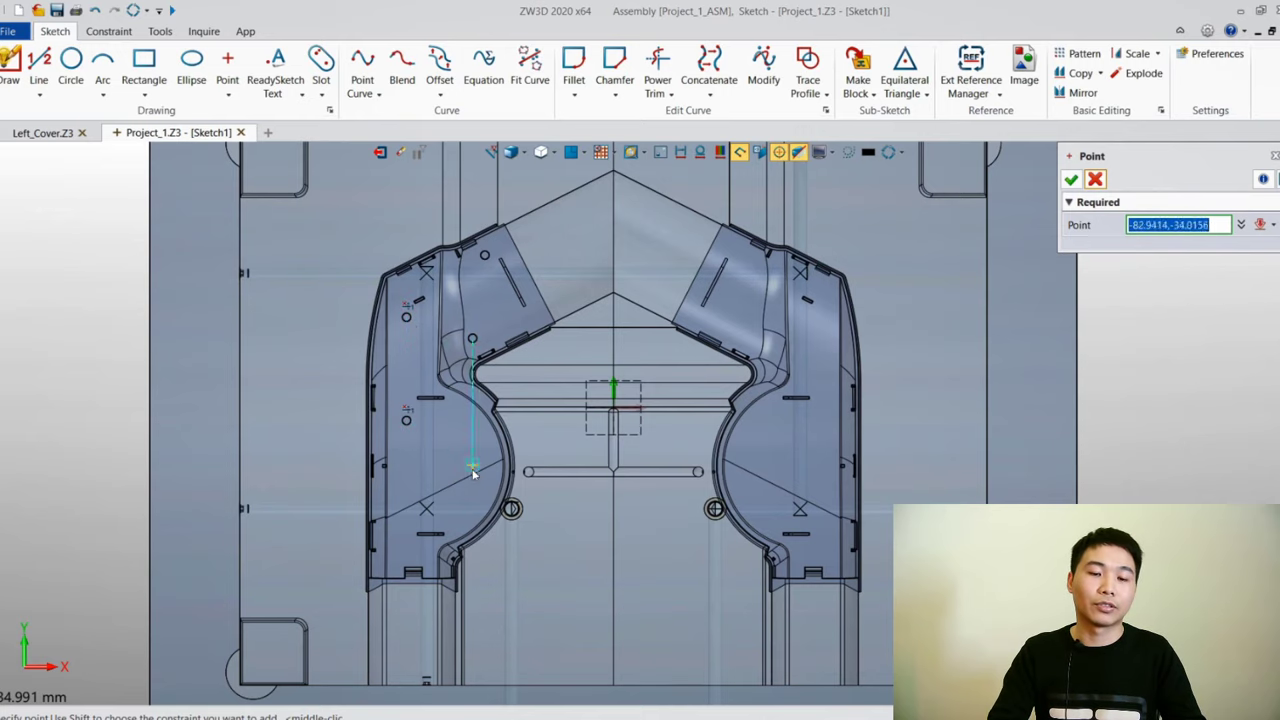
{"action": "left_click", "coordinate": [484, 479]}
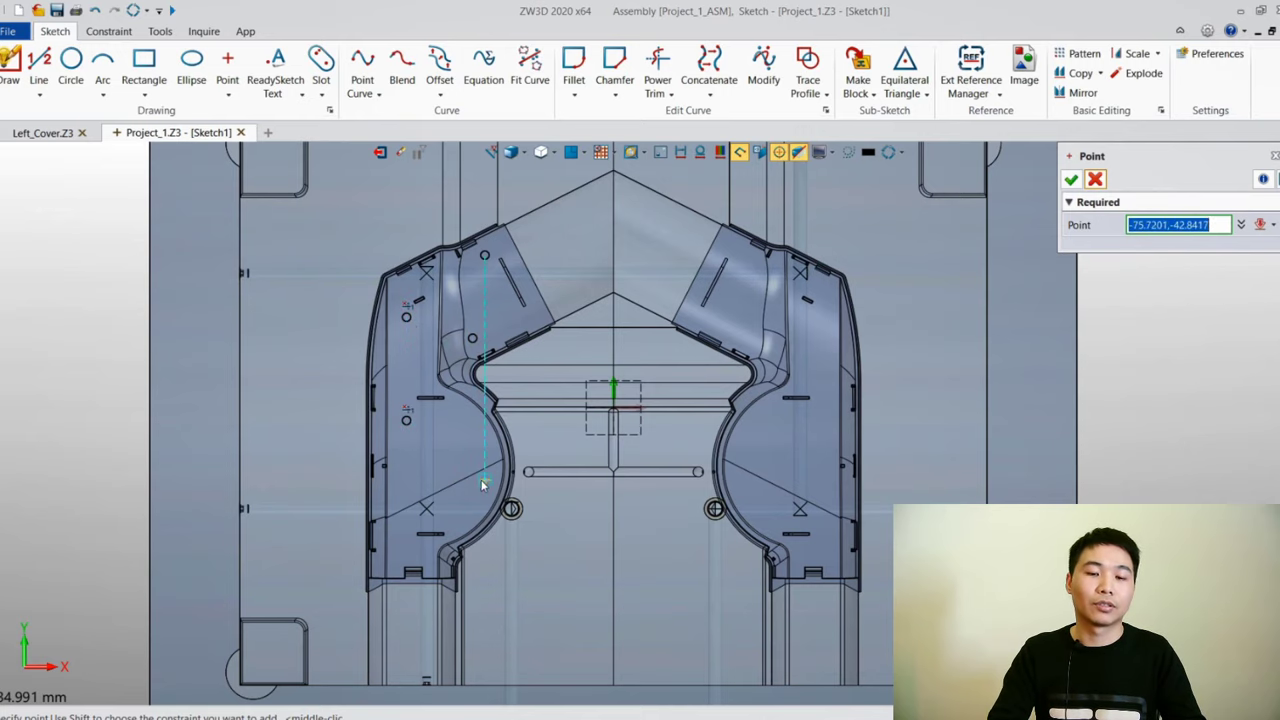
{"action": "left_click", "coordinate": [405, 548]}
{"action": "middle_click", "coordinate": [527, 507]}
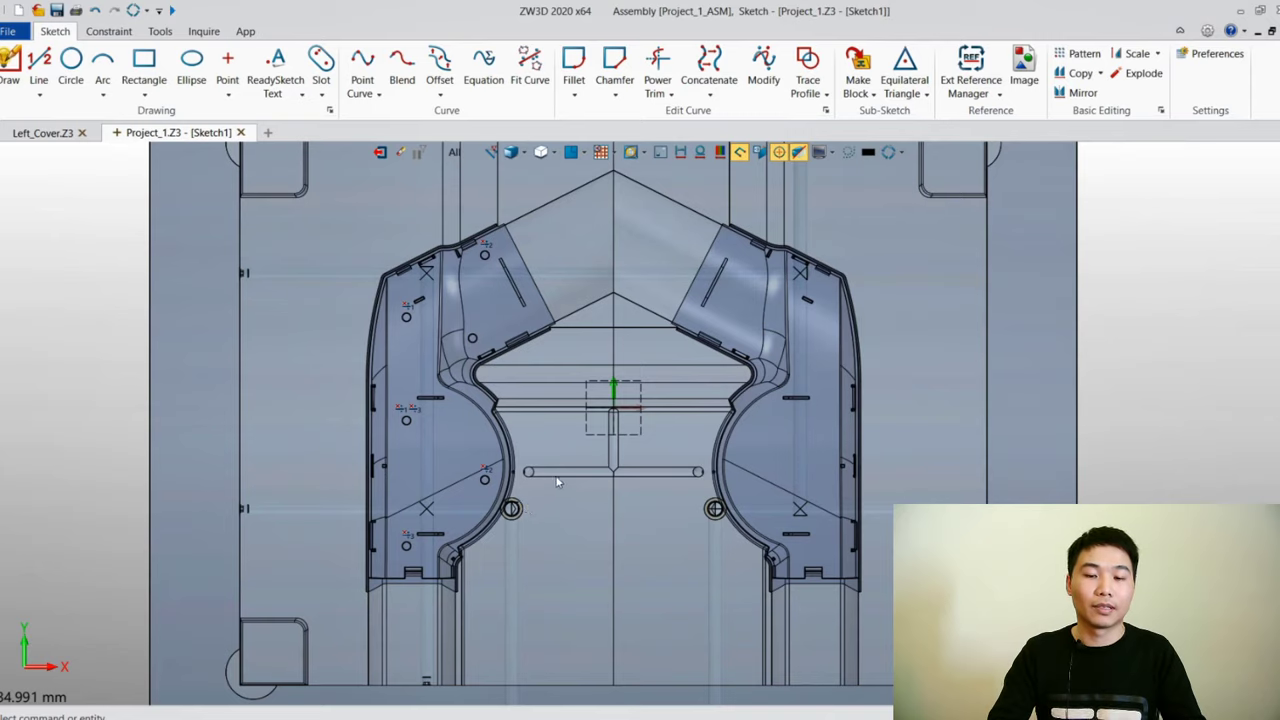
Mirror the six sketch points about the vertical centre axis, keeping the originals, and finish the sketch
{"action": "left_click", "coordinate": [1080, 92]}
{"action": "left_click_drag", "start_coordinate": [400, 203], "coordinate": [548, 622]}
{"action": "left_click", "coordinate": [1155, 246]}
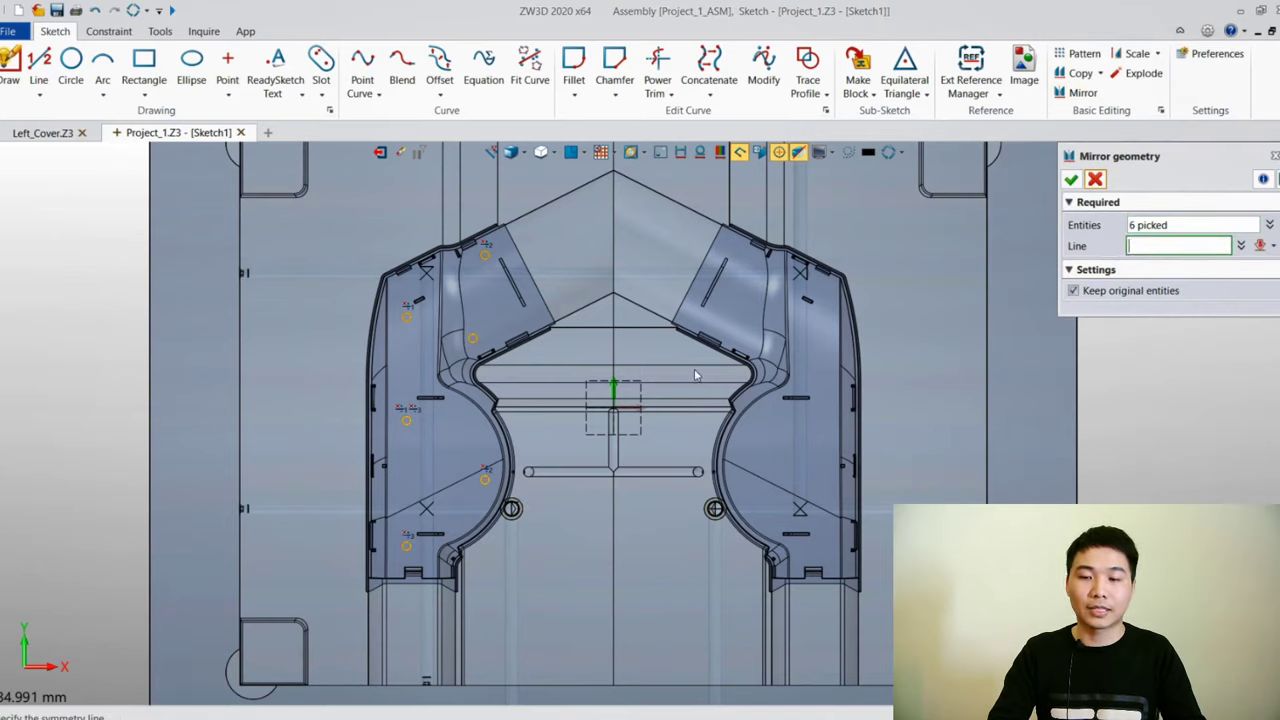
{"action": "left_click", "coordinate": [616, 398]}
{"action": "middle_click", "coordinate": [1056, 205]}
{"action": "left_click", "coordinate": [380, 152]}
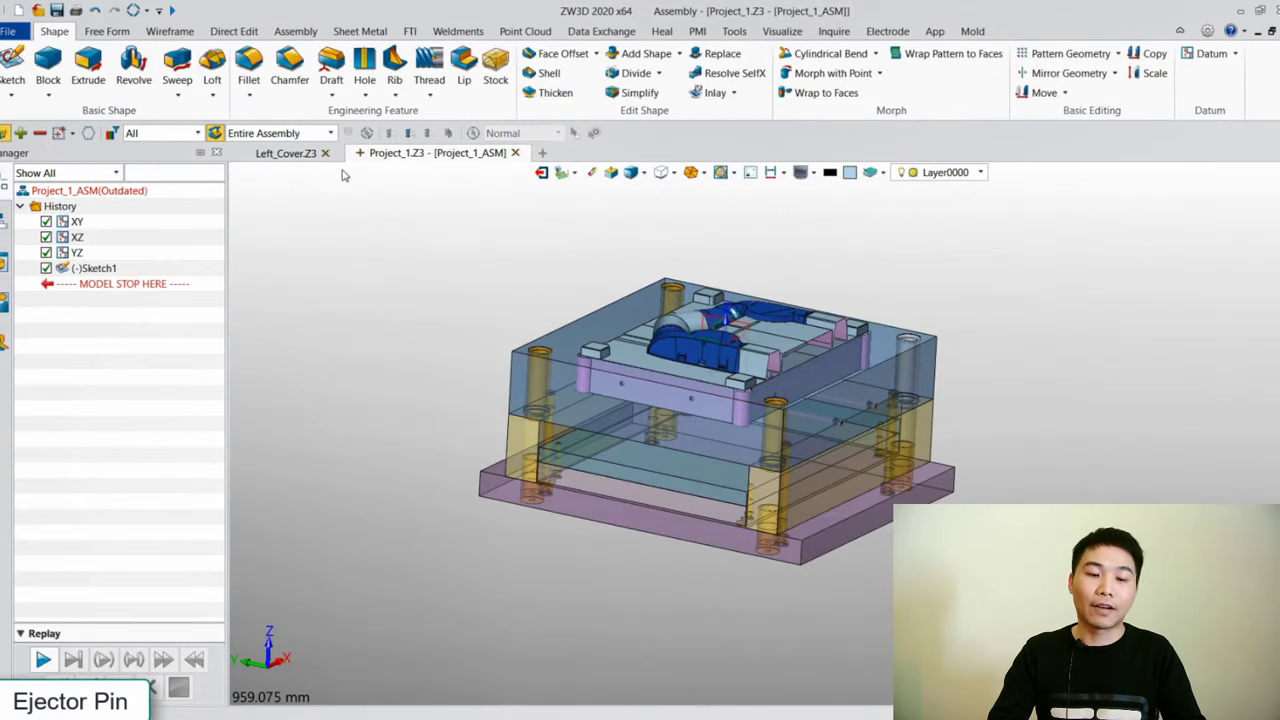
Start a MISUMI EPD ejector pin for Project_1_Core and use the 12 sketch points as its locations
{"action": "left_click", "coordinate": [972, 31]}
{"action": "left_click", "coordinate": [760, 54]}
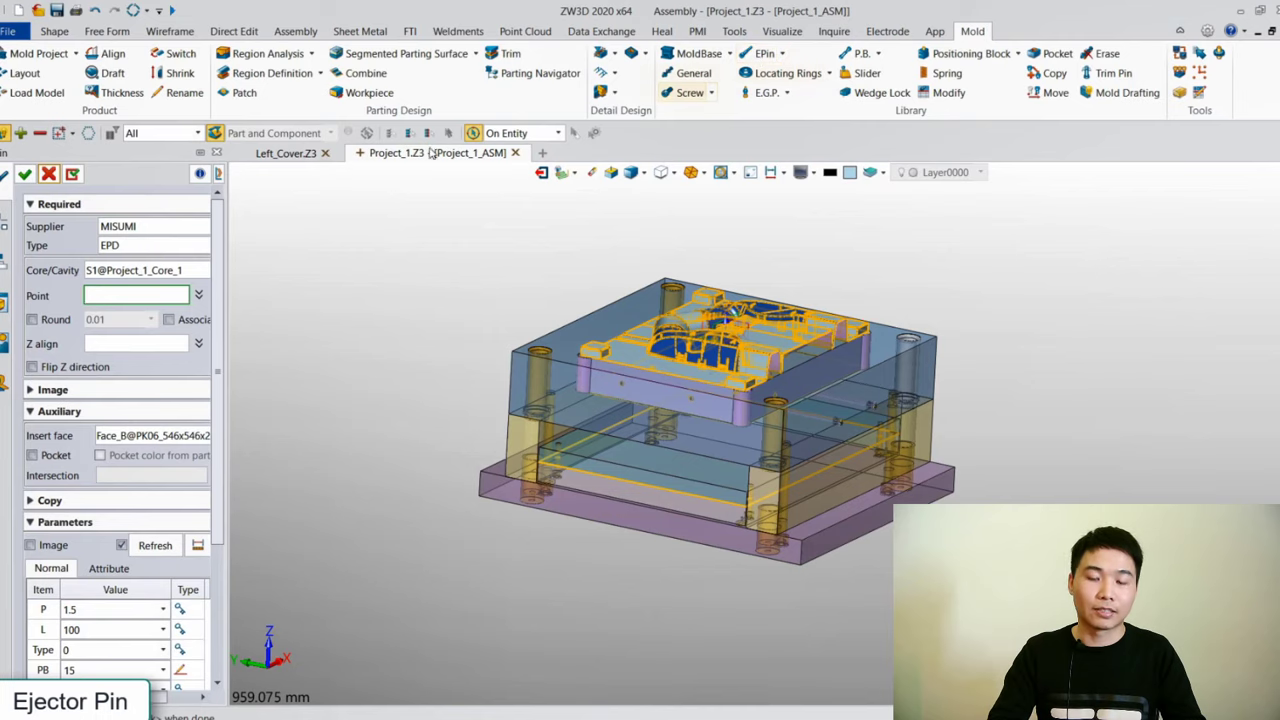
{"action": "left_click", "coordinate": [5, 218]}
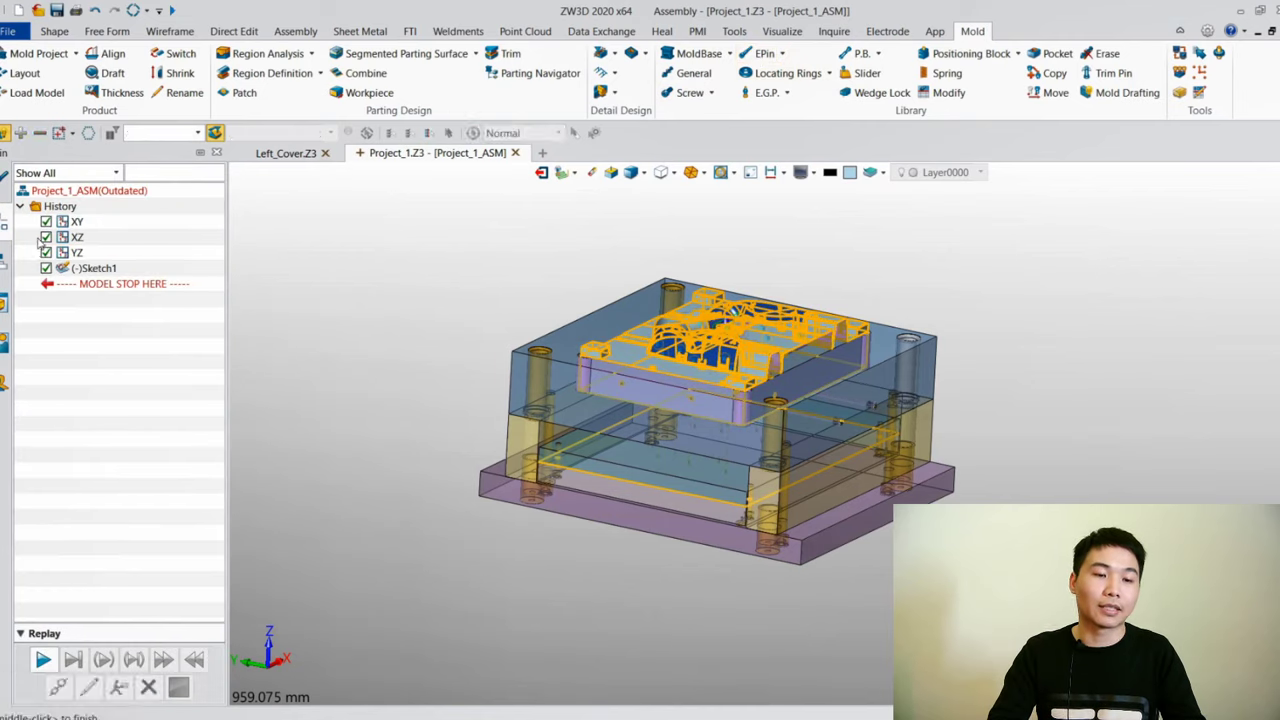
{"action": "left_click", "coordinate": [4, 193]}
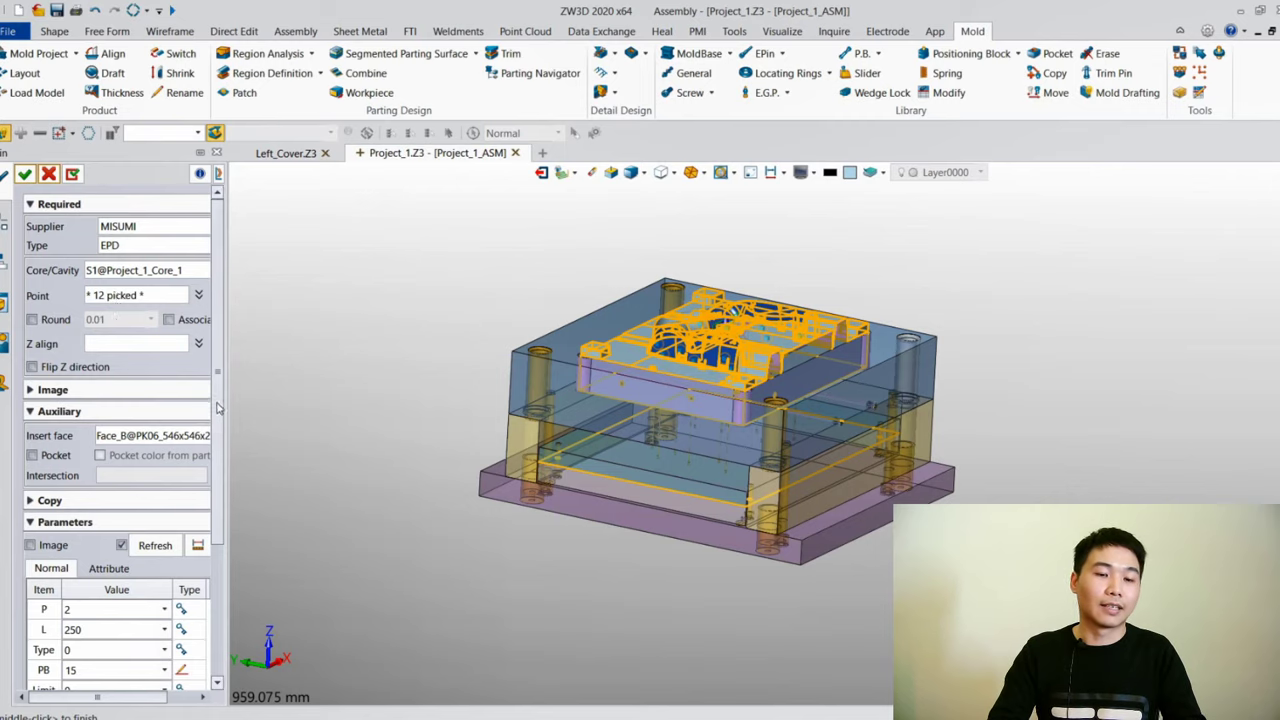
Set the ejector pins' diameter P to 6 and length L to 300, and insert them
{"action": "scroll", "coordinate": [210, 502], "scroll_direction": "down", "scroll_amount": 3}
{"action": "left_click", "coordinate": [164, 463]}
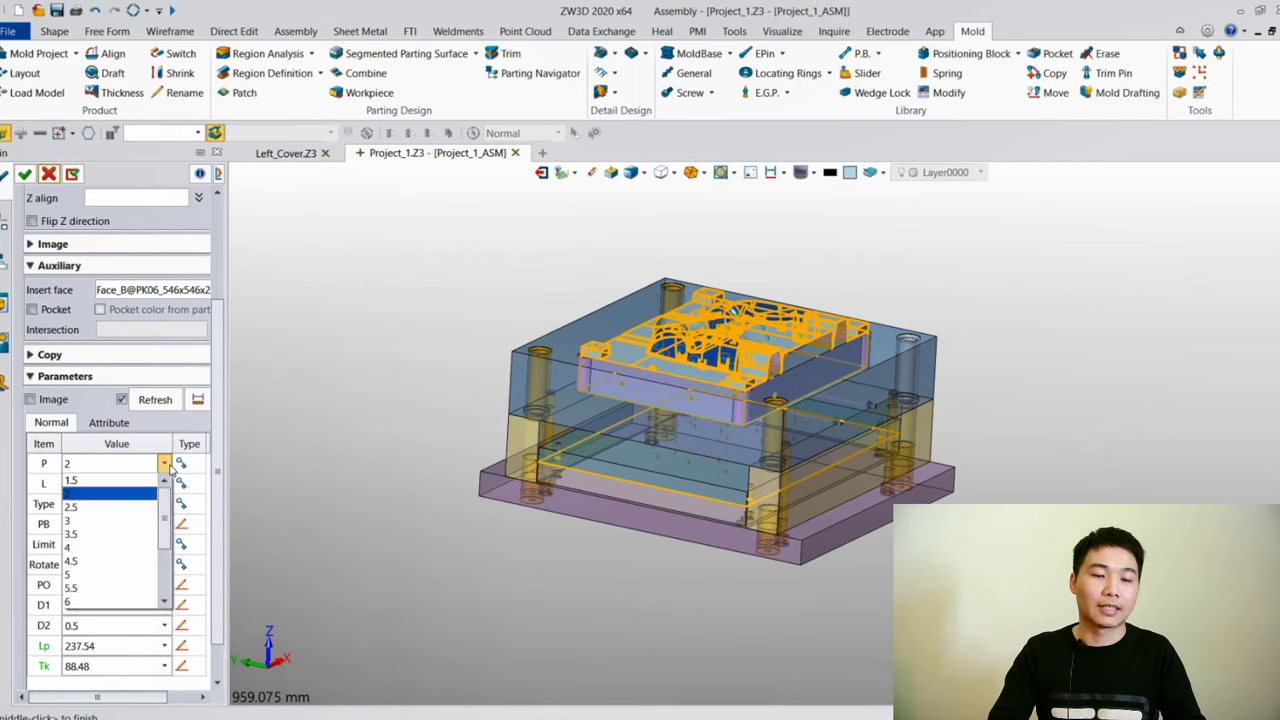
{"action": "left_click_drag", "start_coordinate": [167, 490], "coordinate": [168, 540]}
{"action": "left_click", "coordinate": [130, 521]}
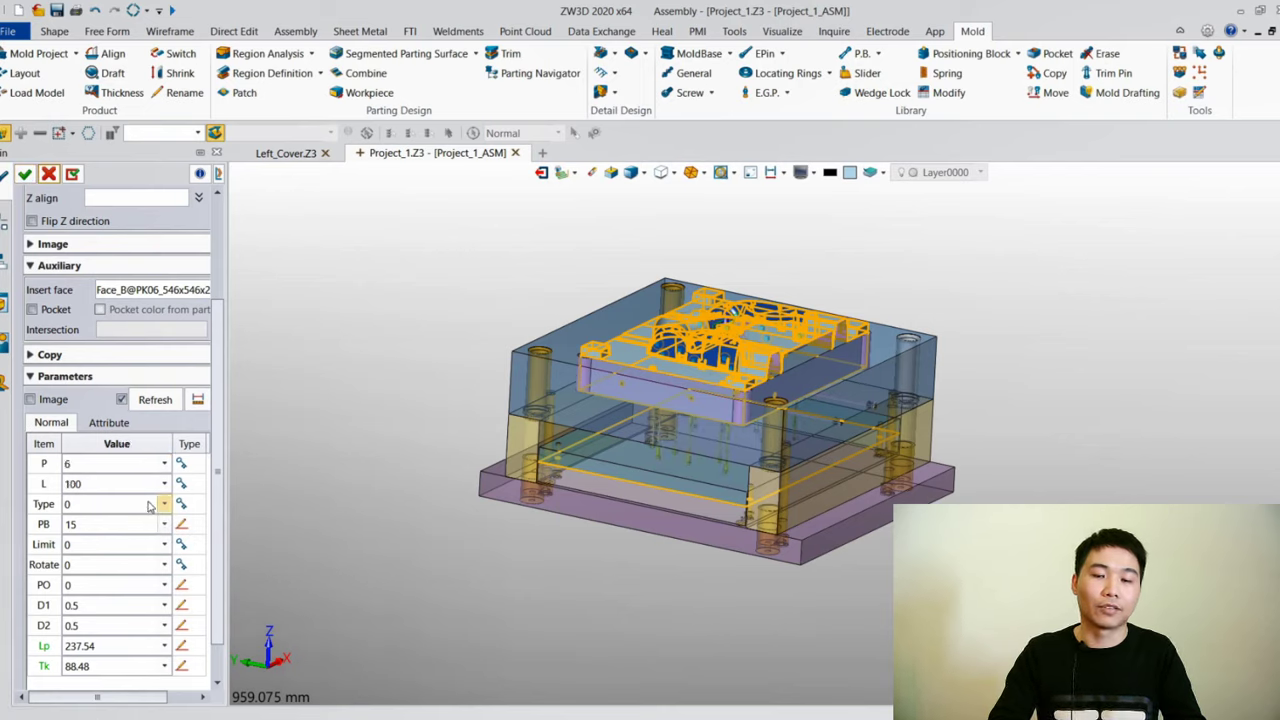
{"action": "left_click", "coordinate": [164, 483]}
{"action": "left_click", "coordinate": [163, 540]}
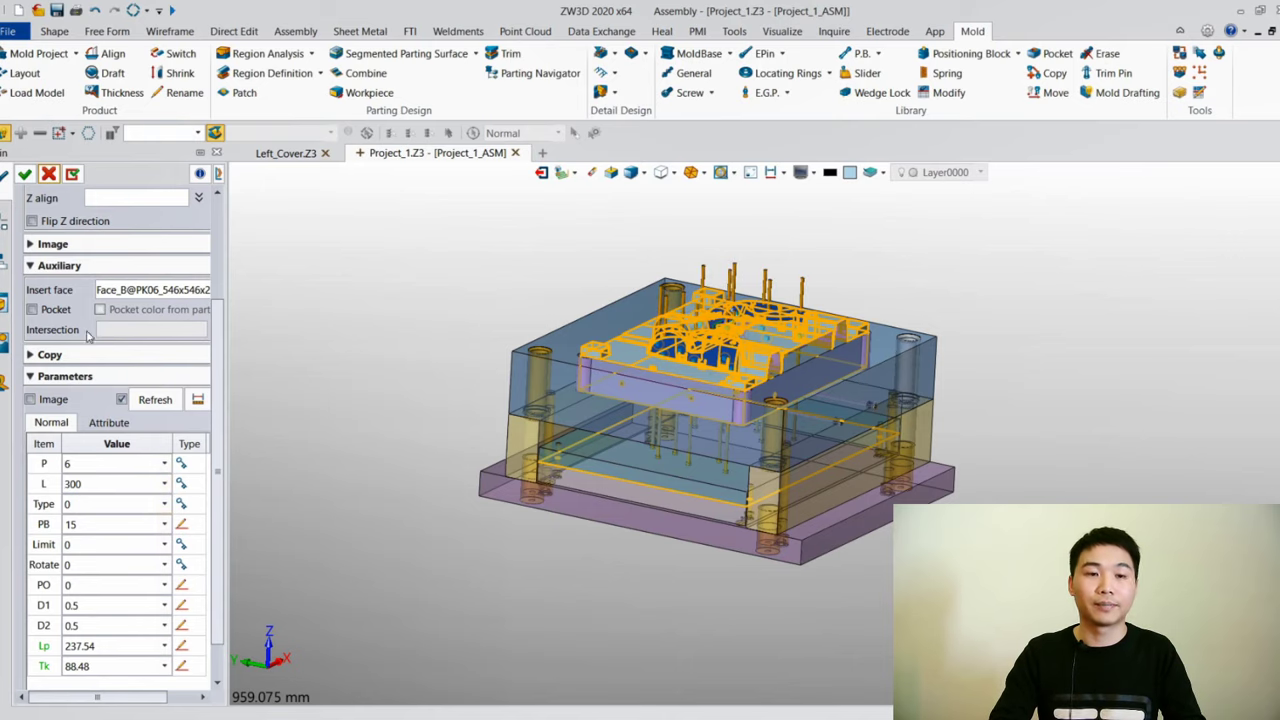
{"action": "left_click", "coordinate": [24, 175]}
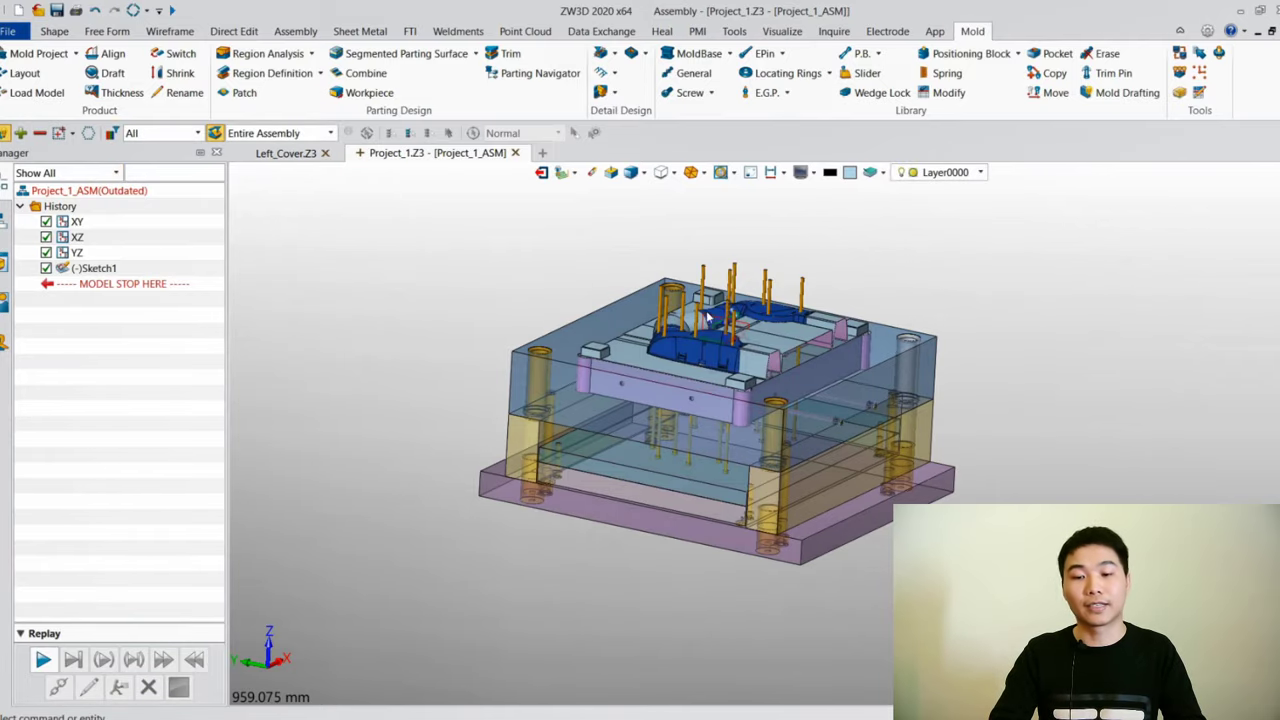
Insert the Trim1 component from Project_1.Z3 at location 0 and leave it without alignment constraints
{"action": "scroll", "coordinate": [709, 319], "scroll_direction": "up", "scroll_amount": 5}
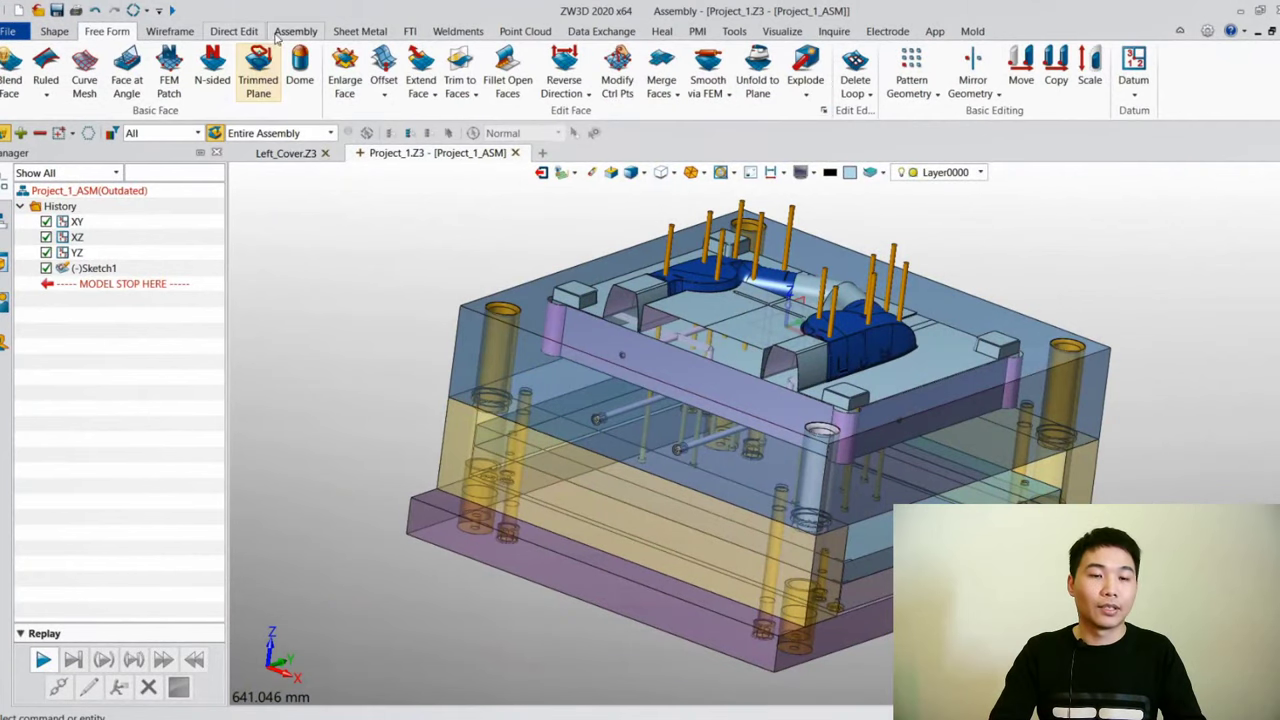
{"action": "left_click", "coordinate": [295, 31]}
{"action": "left_click", "coordinate": [14, 68]}
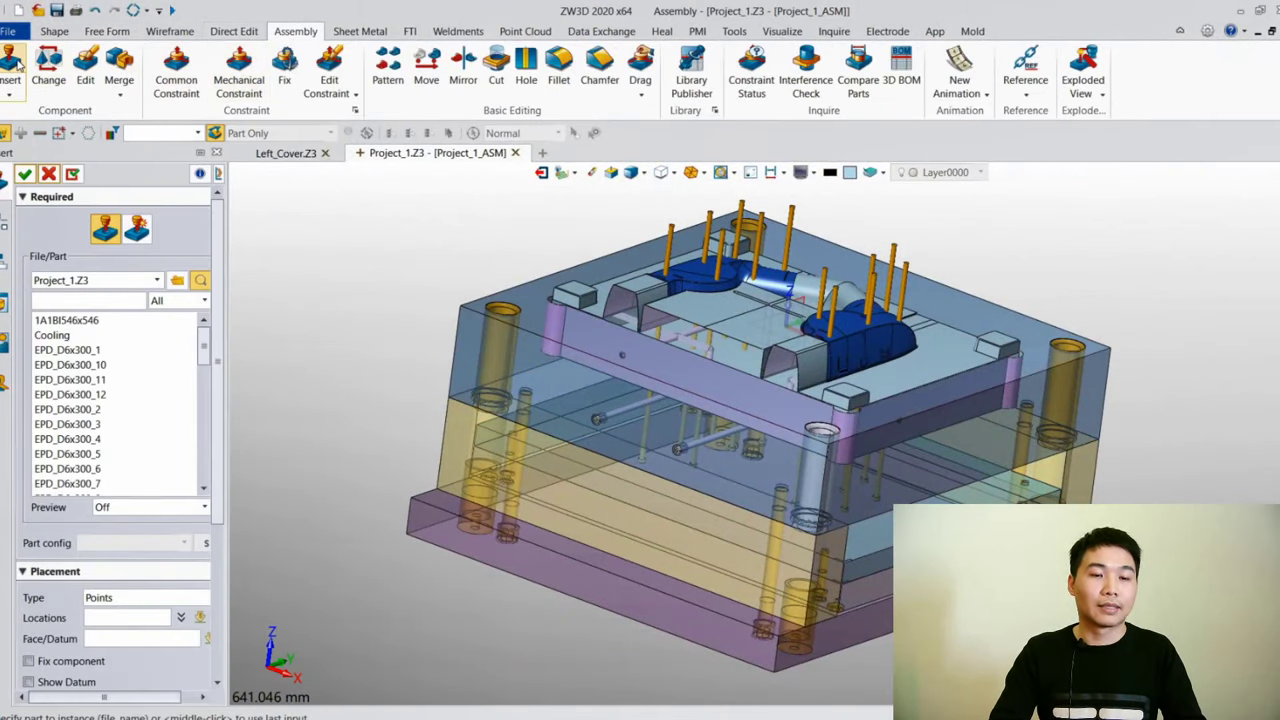
{"action": "left_click", "coordinate": [73, 299]}
{"action": "type", "text": "Tri"}
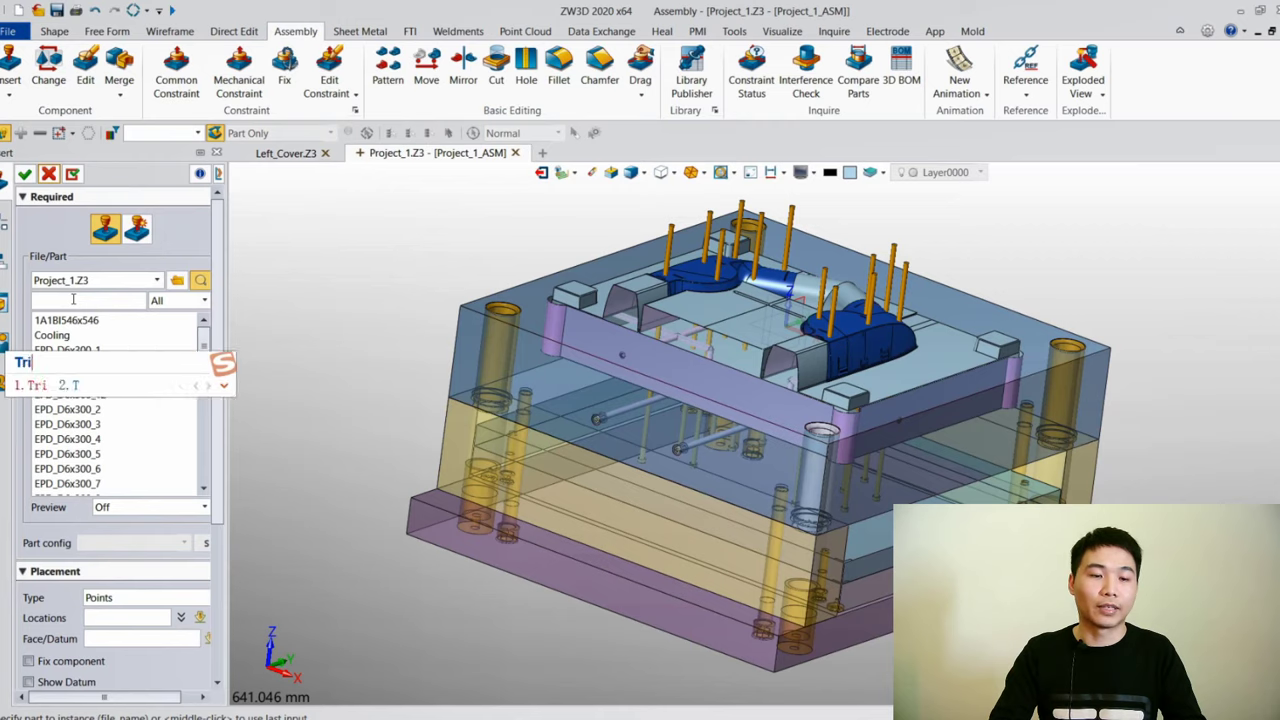
{"action": "type", "text": "m"}
{"action": "key", "text": "Return"}
{"action": "left_click", "coordinate": [47, 335]}
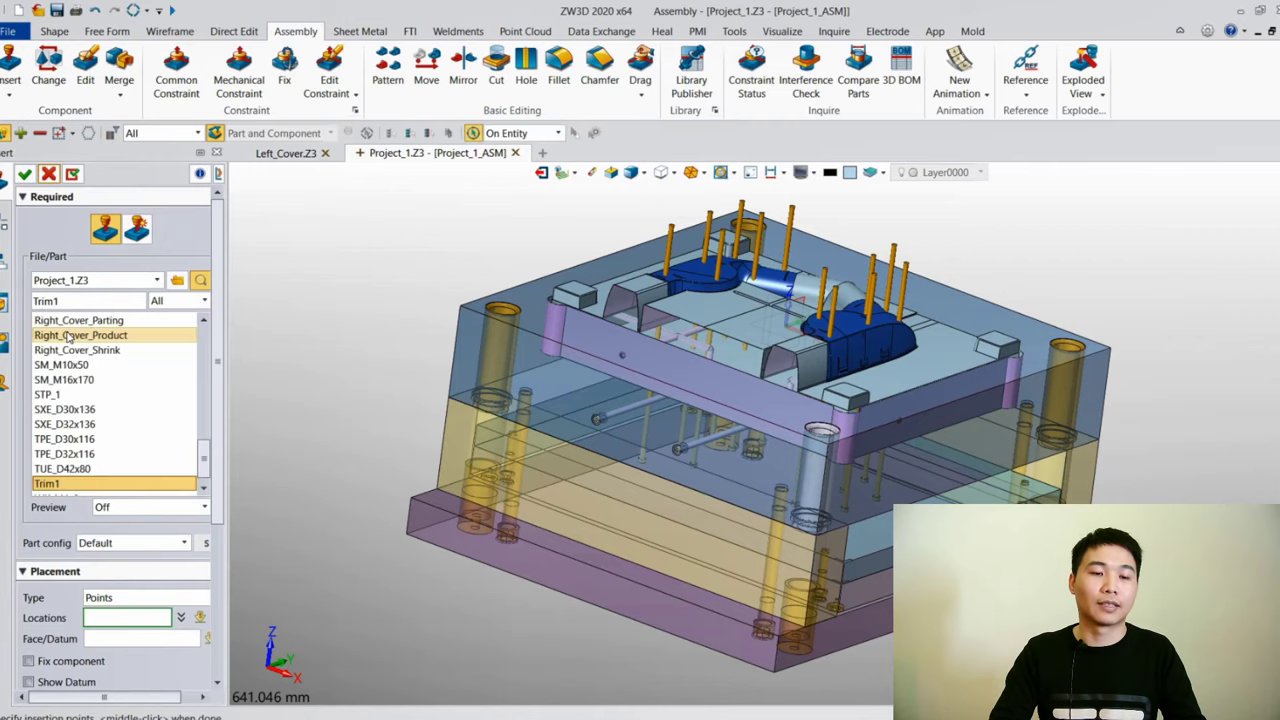
{"action": "type", "text": "0"}
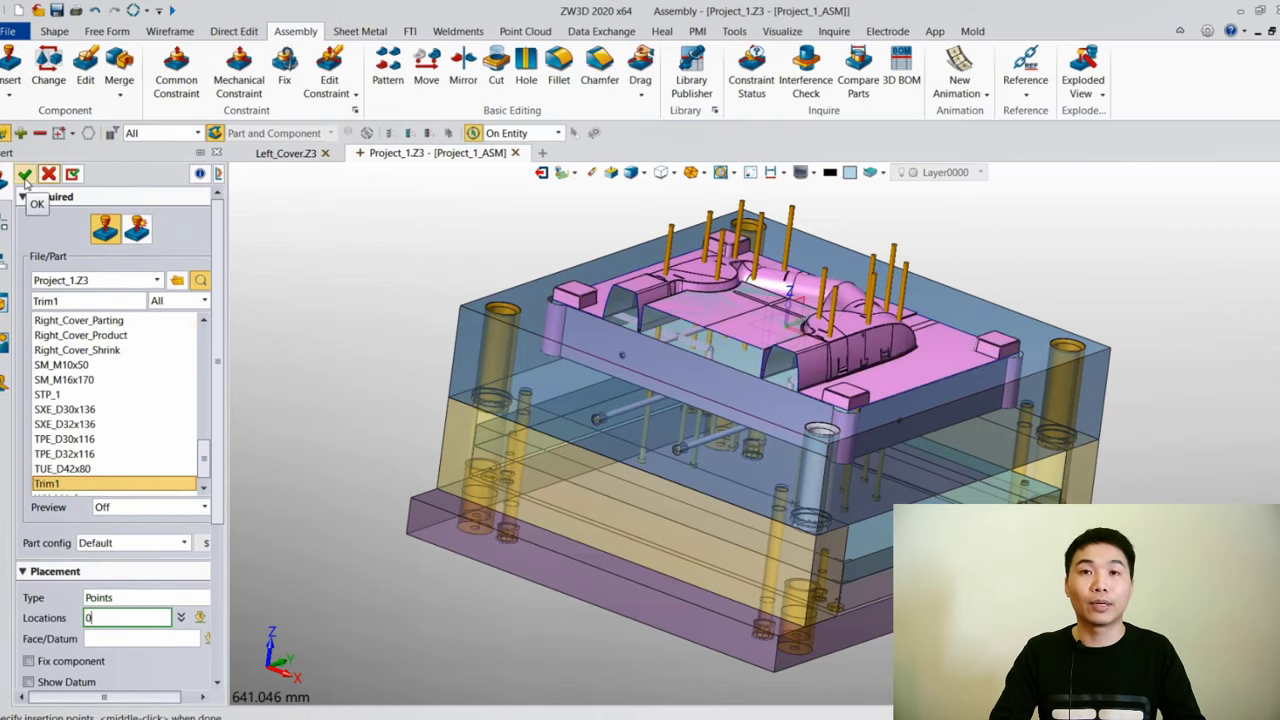
{"action": "left_click", "coordinate": [24, 175]}
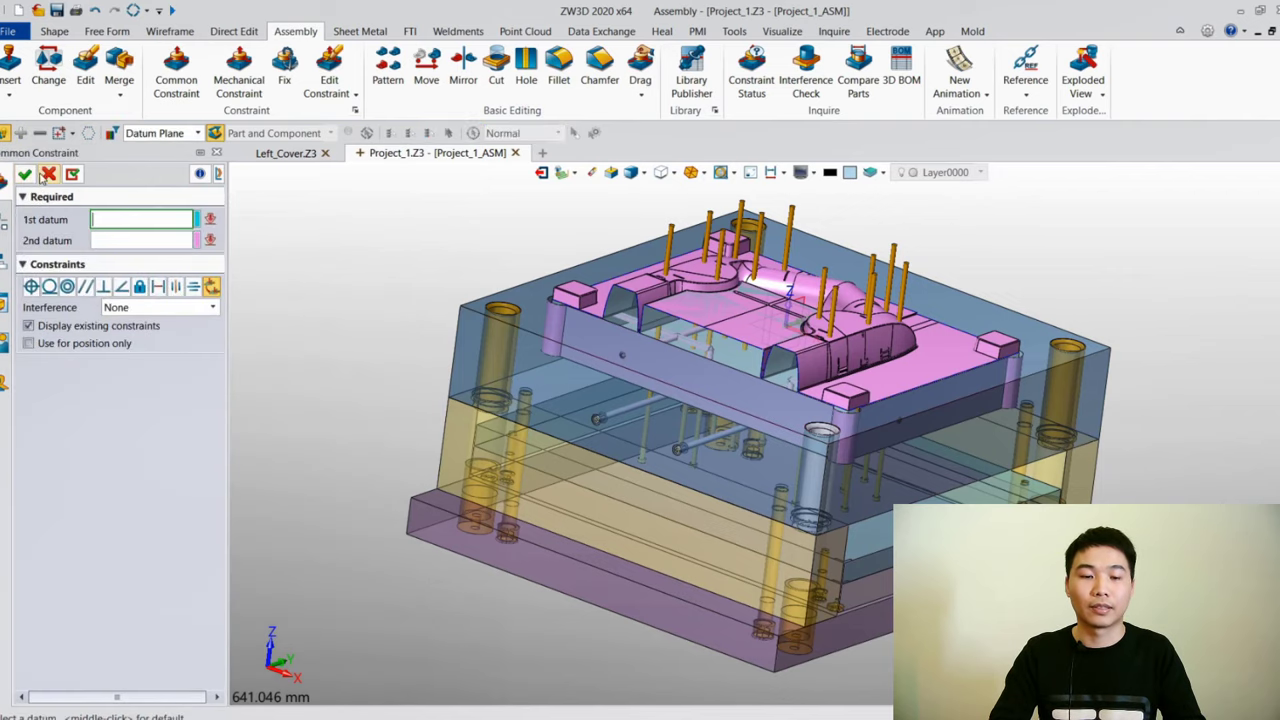
{"action": "left_click", "coordinate": [46, 175]}
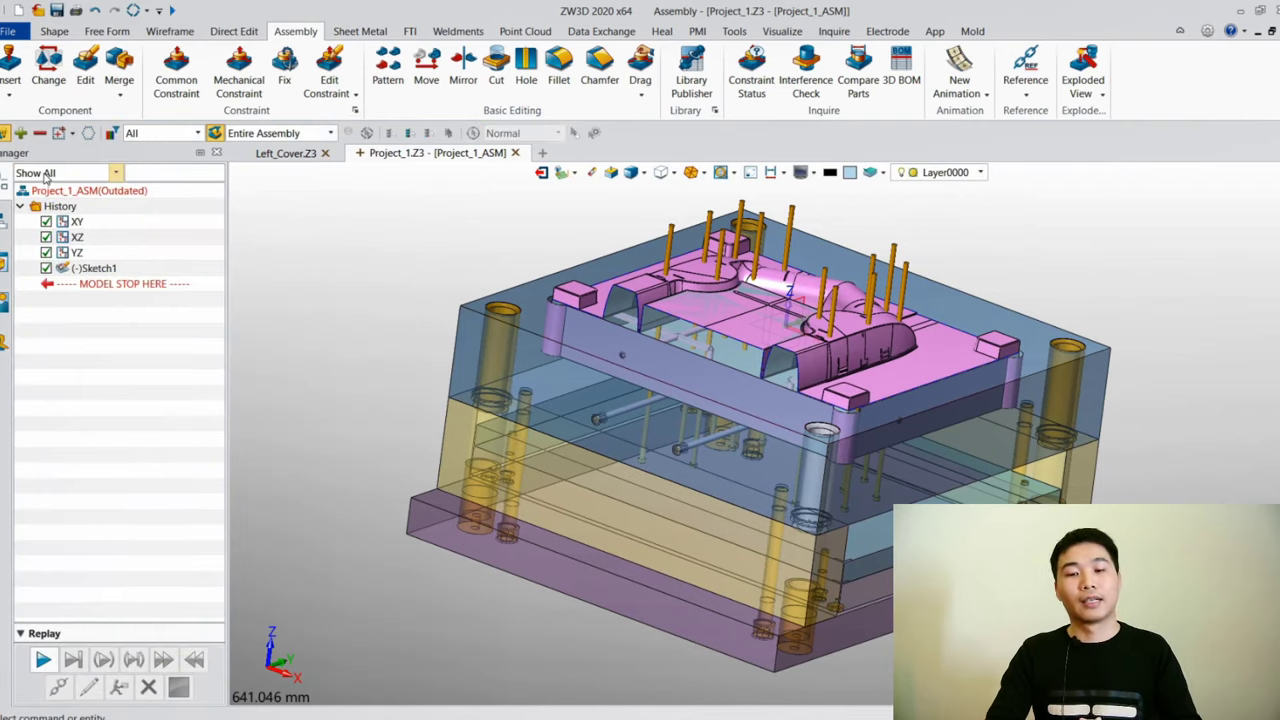
Trim all 12 ejector pins with the Trim Pin command, using the Trim1 surface as the cutter
{"action": "left_click", "coordinate": [980, 31]}
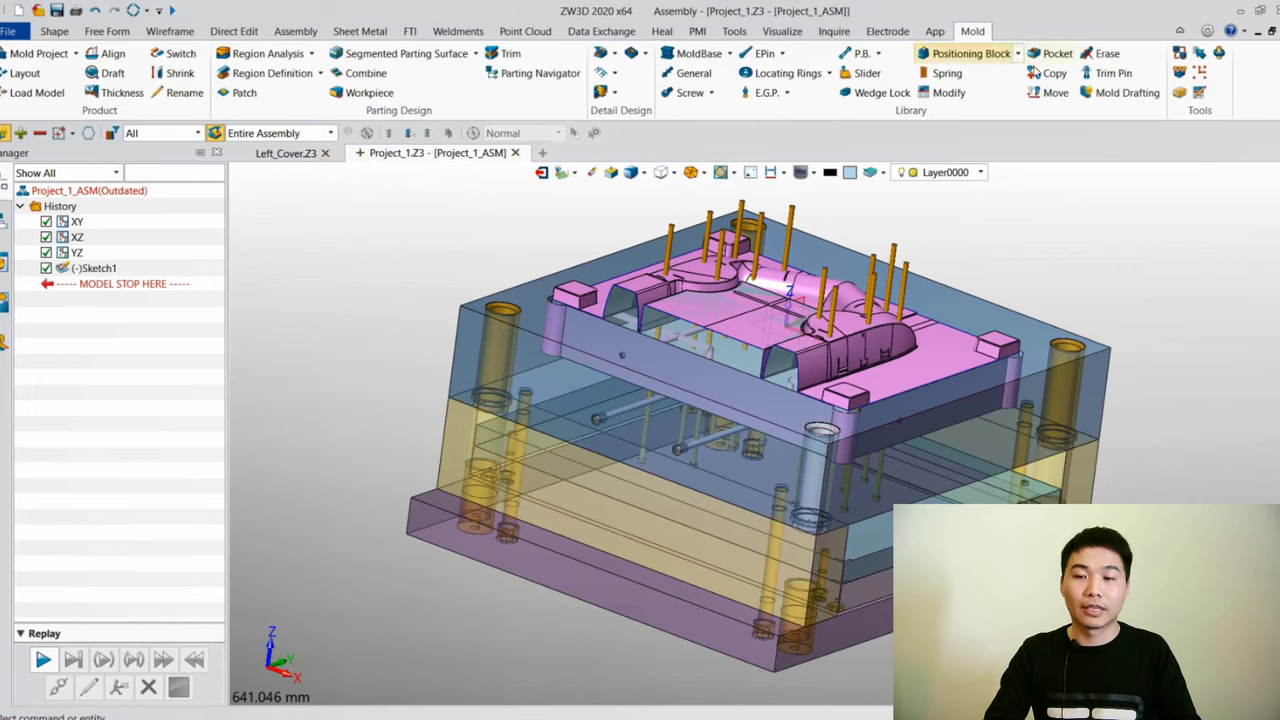
{"action": "left_click", "coordinate": [1101, 74]}
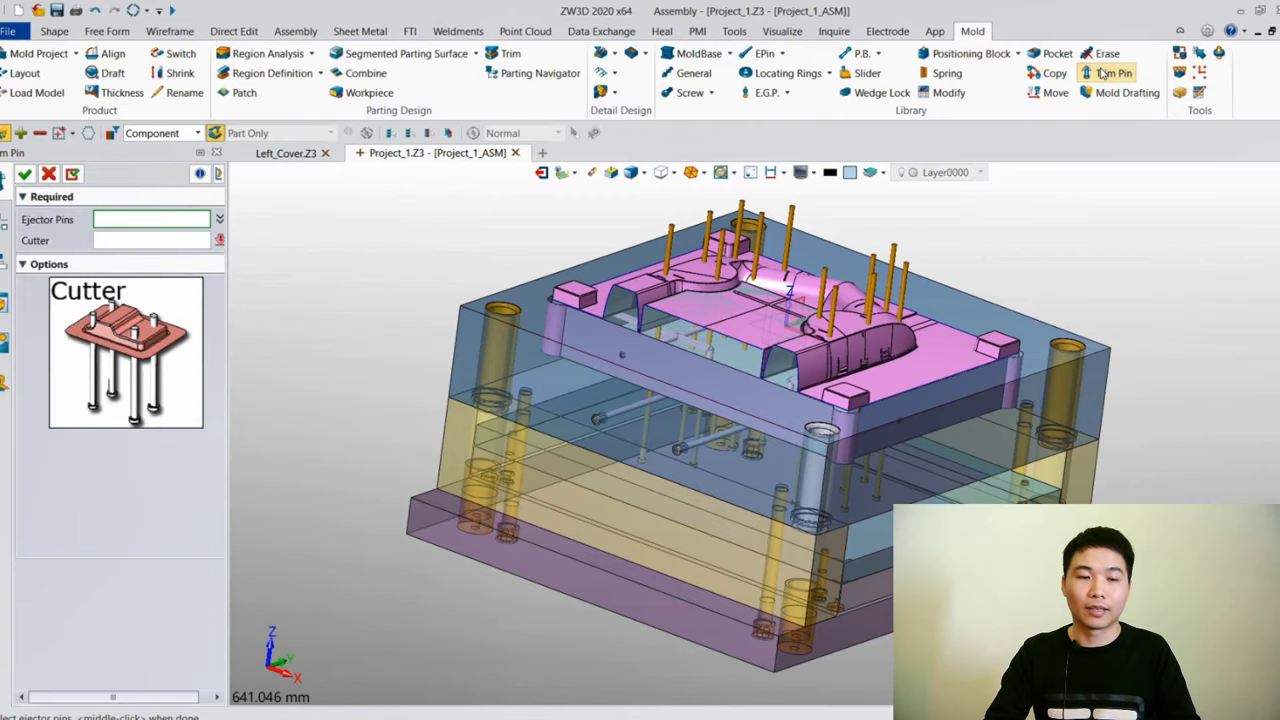
{"action": "right_click_drag", "start_coordinate": [1064, 200], "coordinate": [755, 208]}
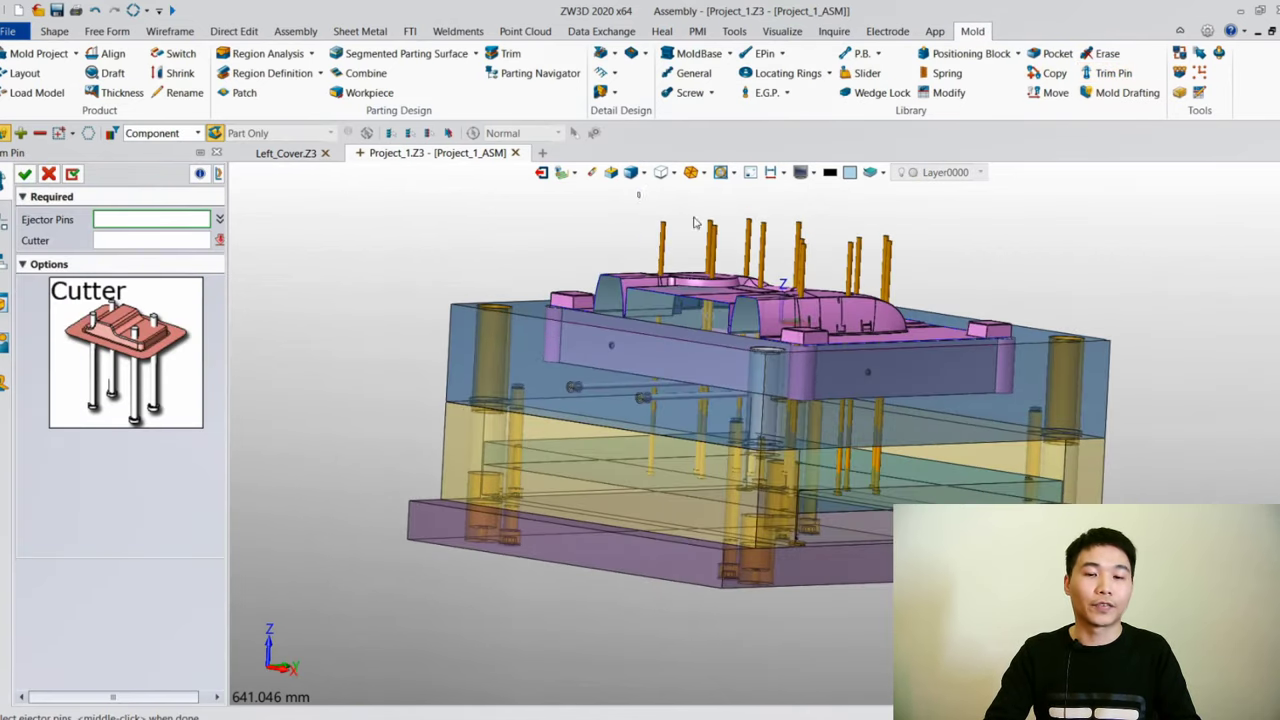
{"action": "left_click_drag", "start_coordinate": [636, 190], "coordinate": [912, 270]}
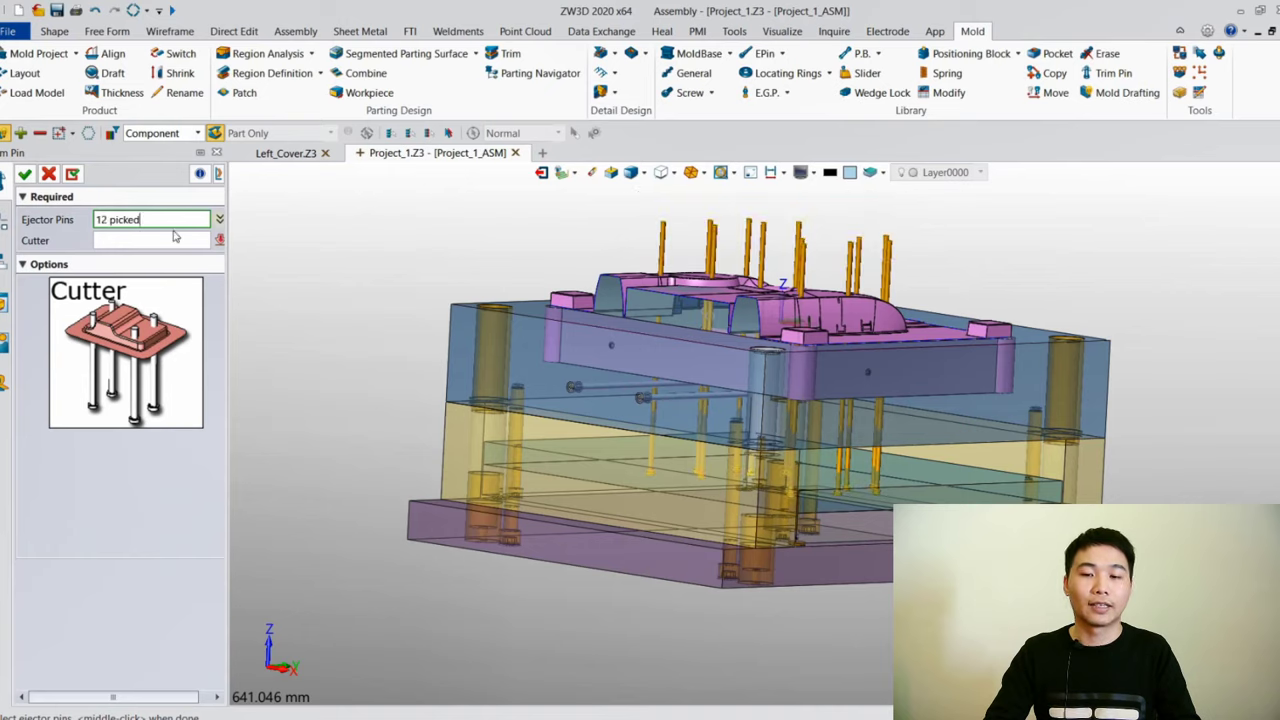
{"action": "left_click", "coordinate": [173, 236]}
{"action": "left_click", "coordinate": [712, 288]}
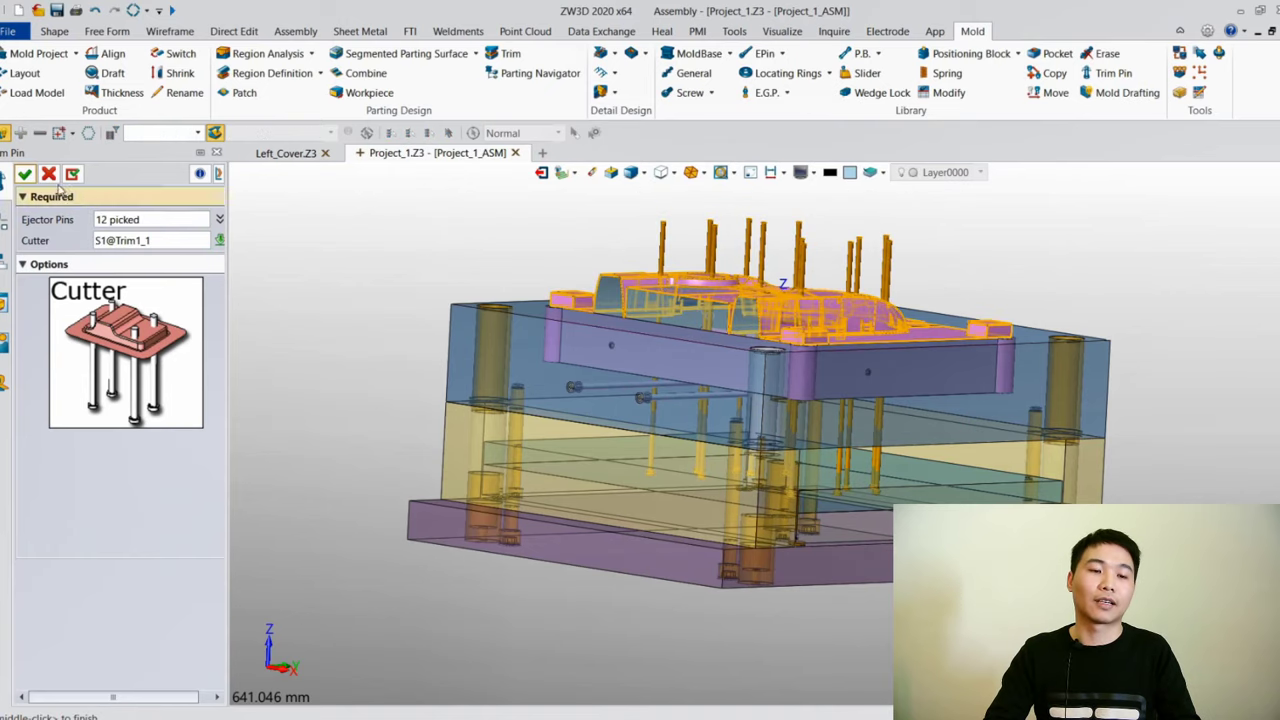
{"action": "left_click", "coordinate": [25, 174]}
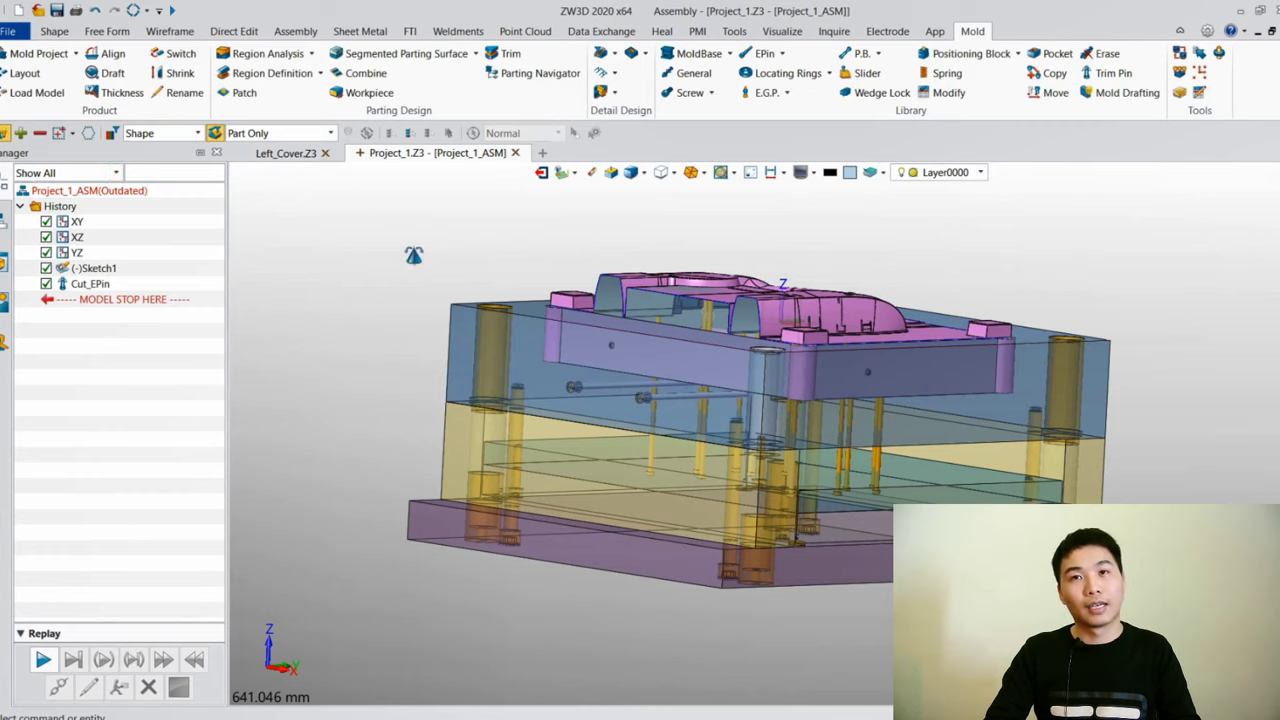
Hide Trim1 to check the trimmed pins on the core, and show Fixed_Half_1 and Project_1_Cavity
{"action": "middle_click_drag", "start_coordinate": [414, 256], "coordinate": [430, 290]}
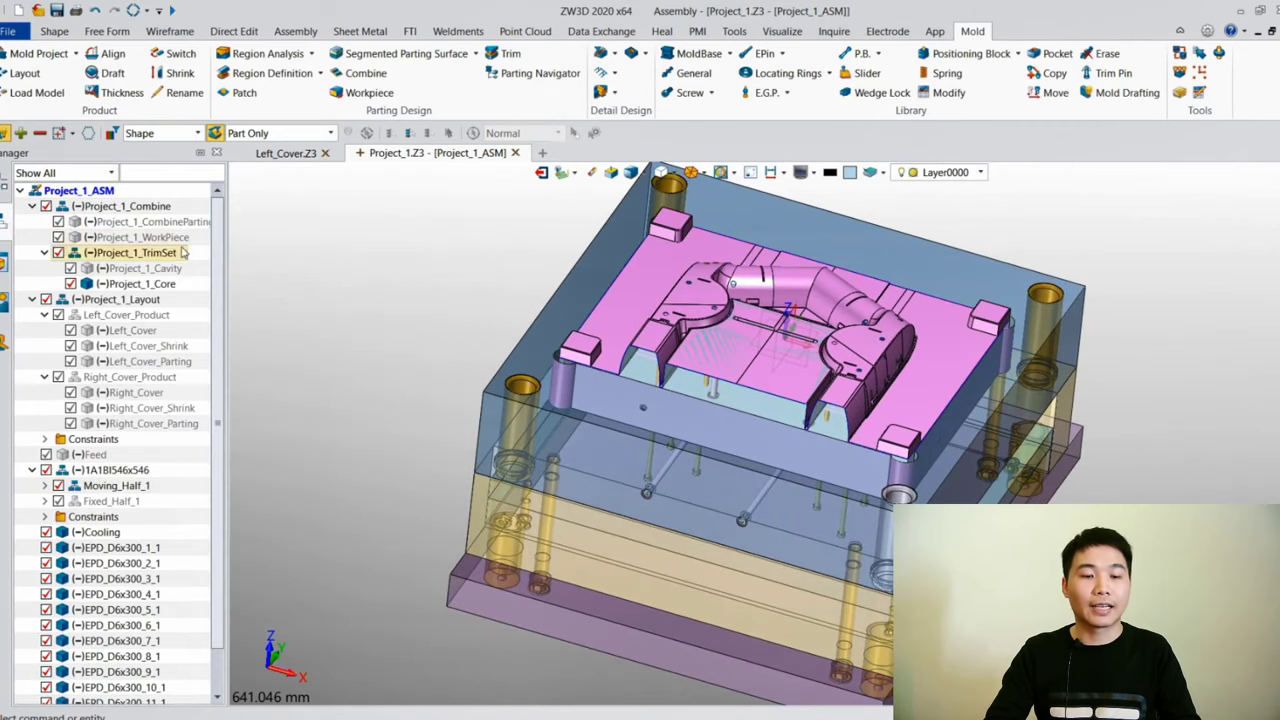
{"action": "scroll", "coordinate": [183, 300], "scroll_direction": "down", "scroll_amount": 3}
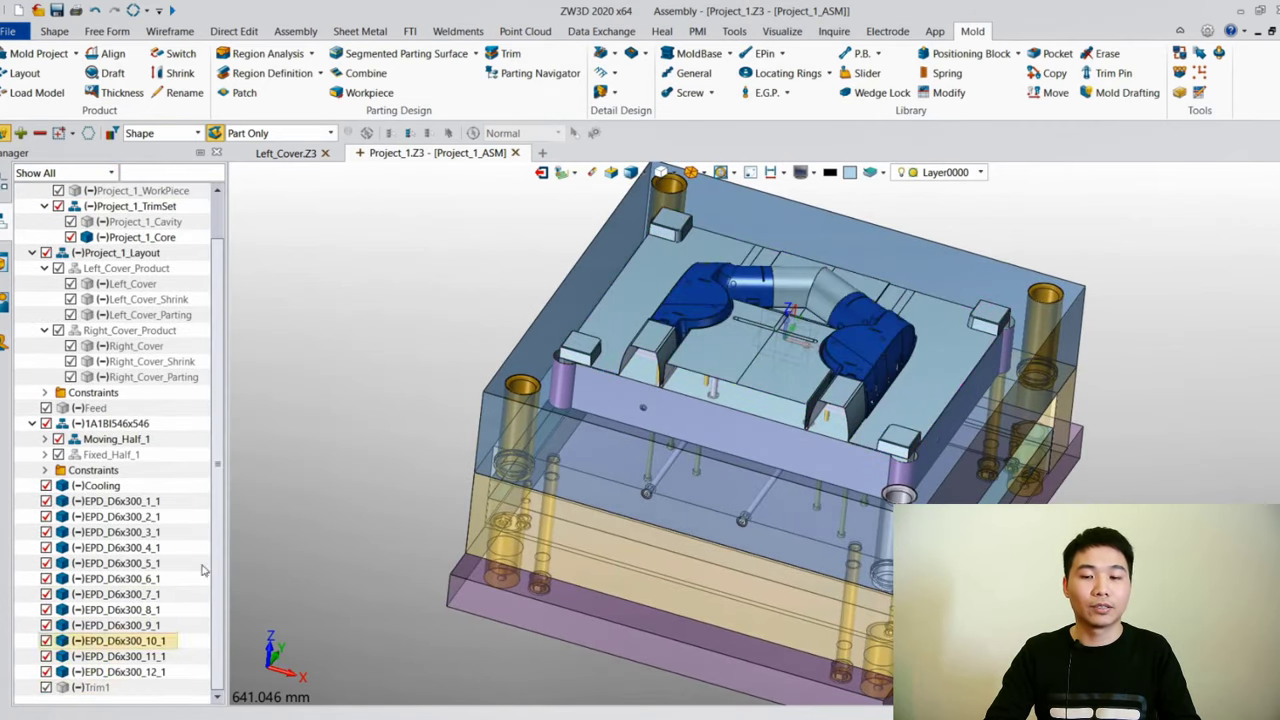
{"action": "scroll", "coordinate": [737, 311], "scroll_direction": "up", "scroll_amount": 5}
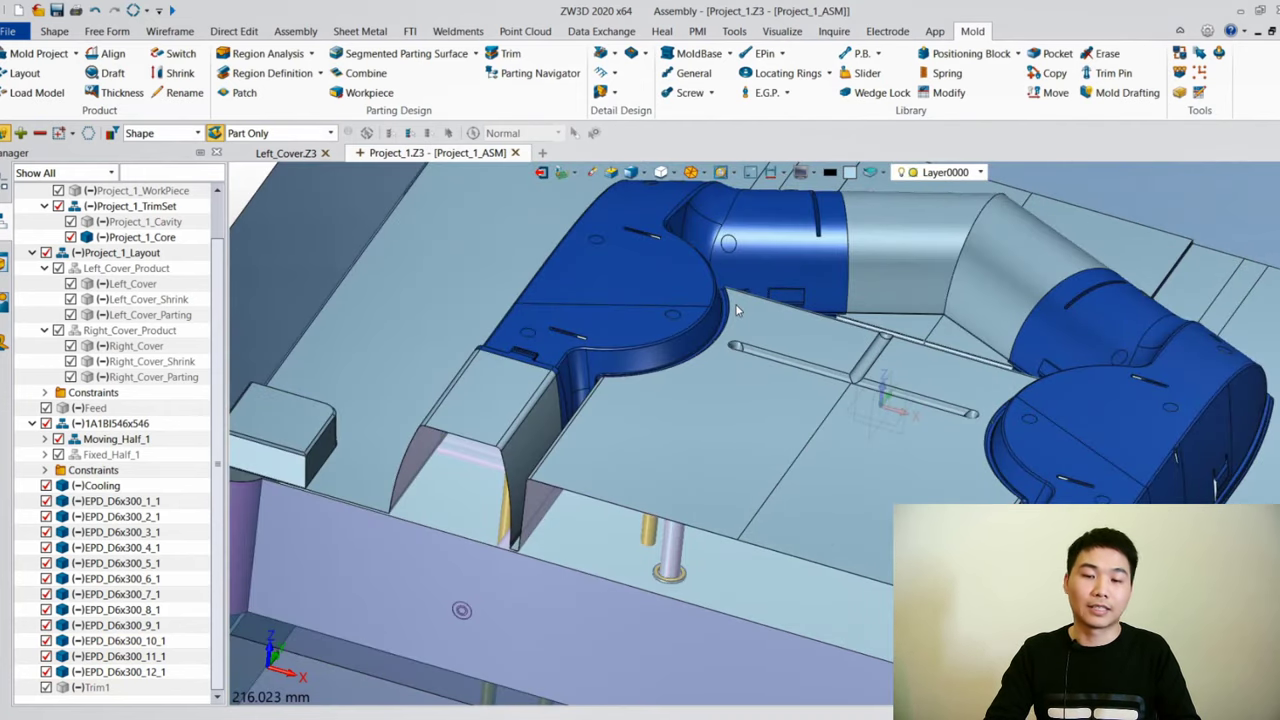
{"action": "scroll", "coordinate": [737, 311], "scroll_direction": "down", "scroll_amount": 3}
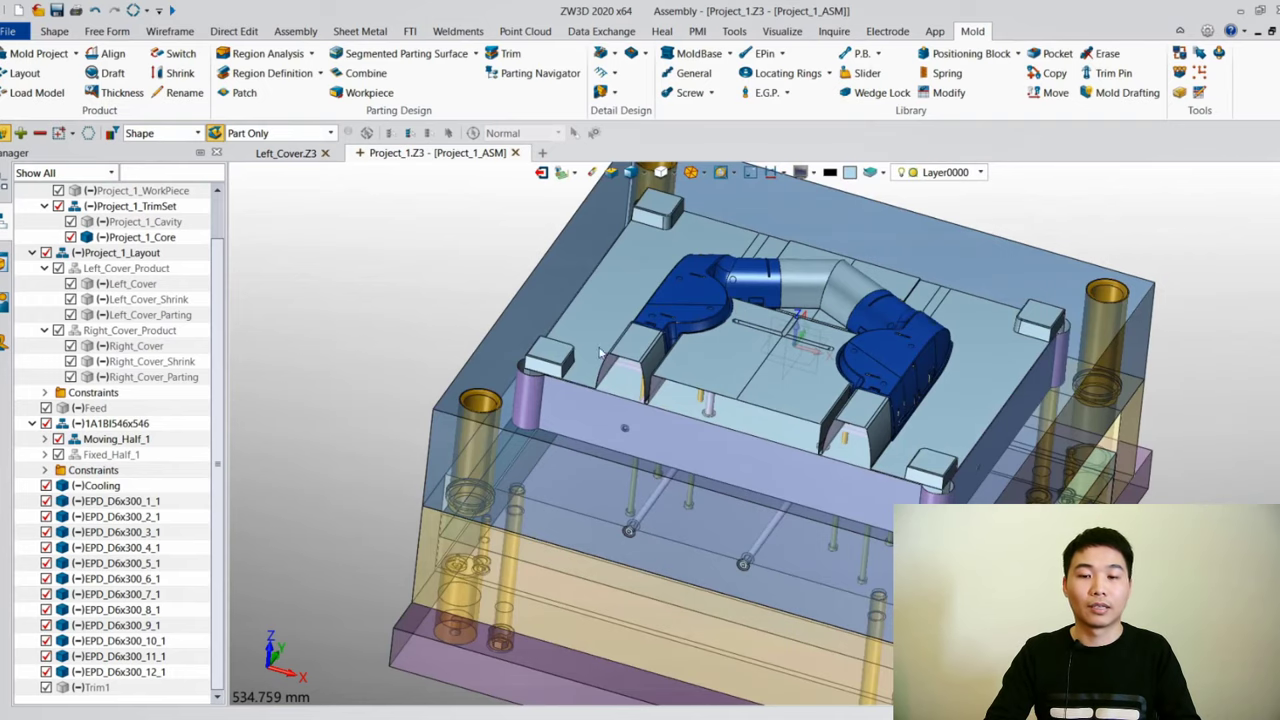
{"action": "left_click", "coordinate": [58, 454]}
{"action": "scroll", "coordinate": [691, 485], "scroll_direction": "down", "scroll_amount": 3}
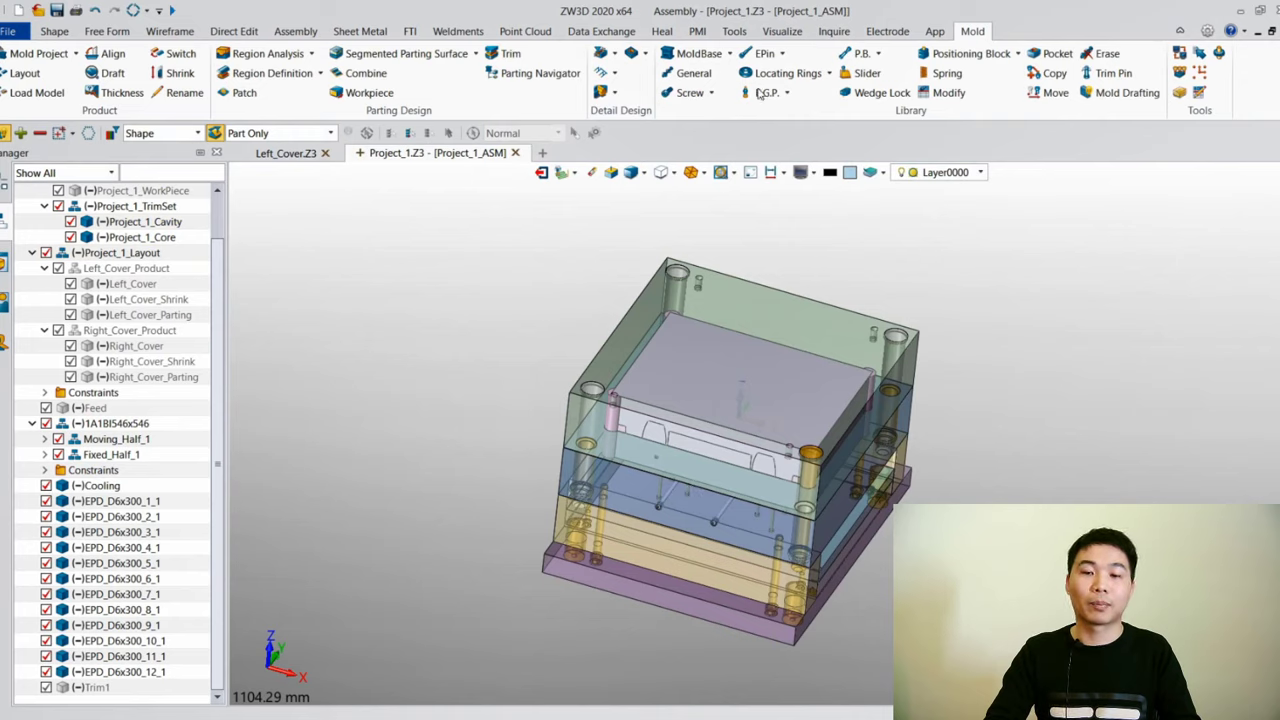
Insert a MISUMI LRBD locating ring with diameter D 120 at 0,0,0 on the fixed half's top plate
{"action": "left_click", "coordinate": [770, 73]}
{"action": "left_click", "coordinate": [157, 566]}
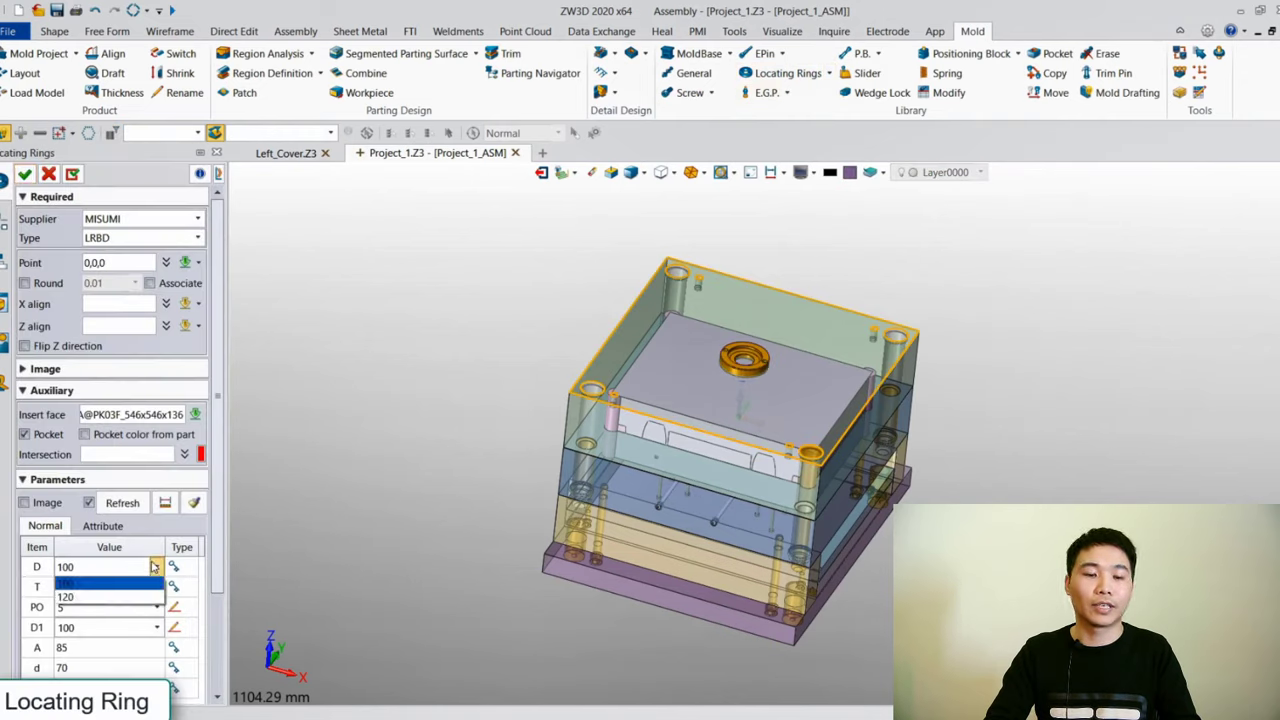
{"action": "left_click", "coordinate": [145, 598]}
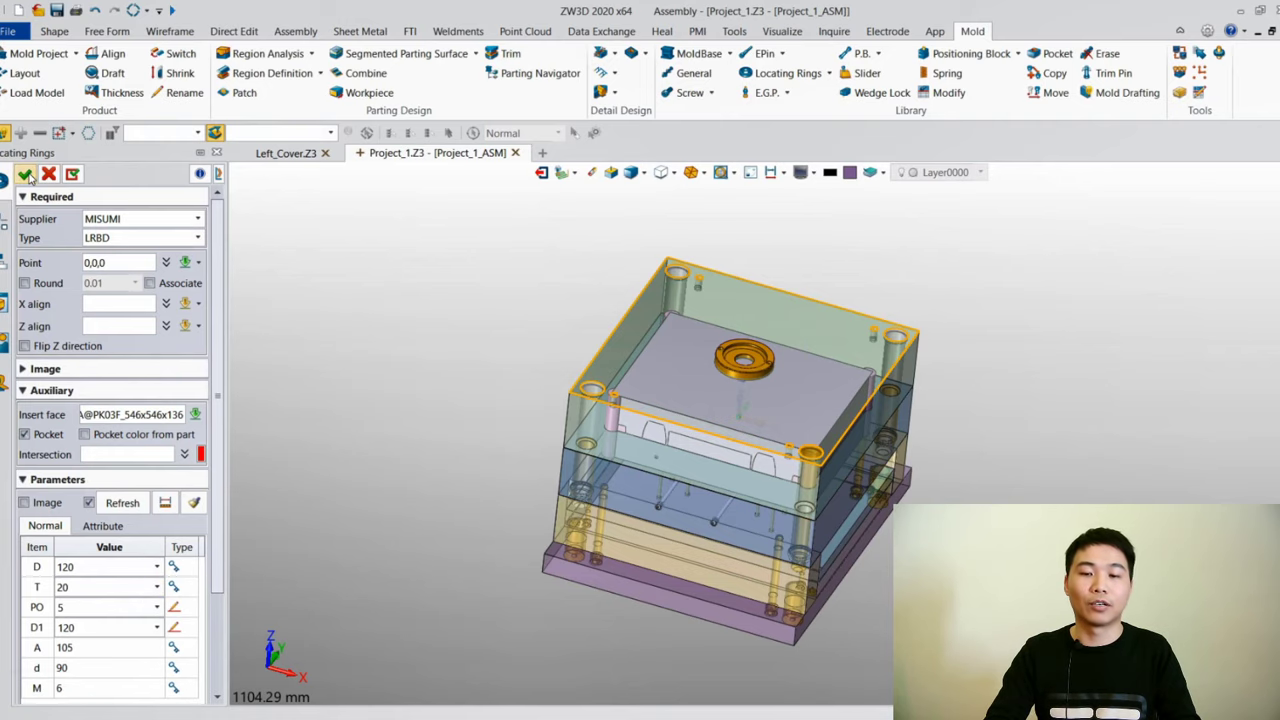
{"action": "left_click", "coordinate": [26, 175]}
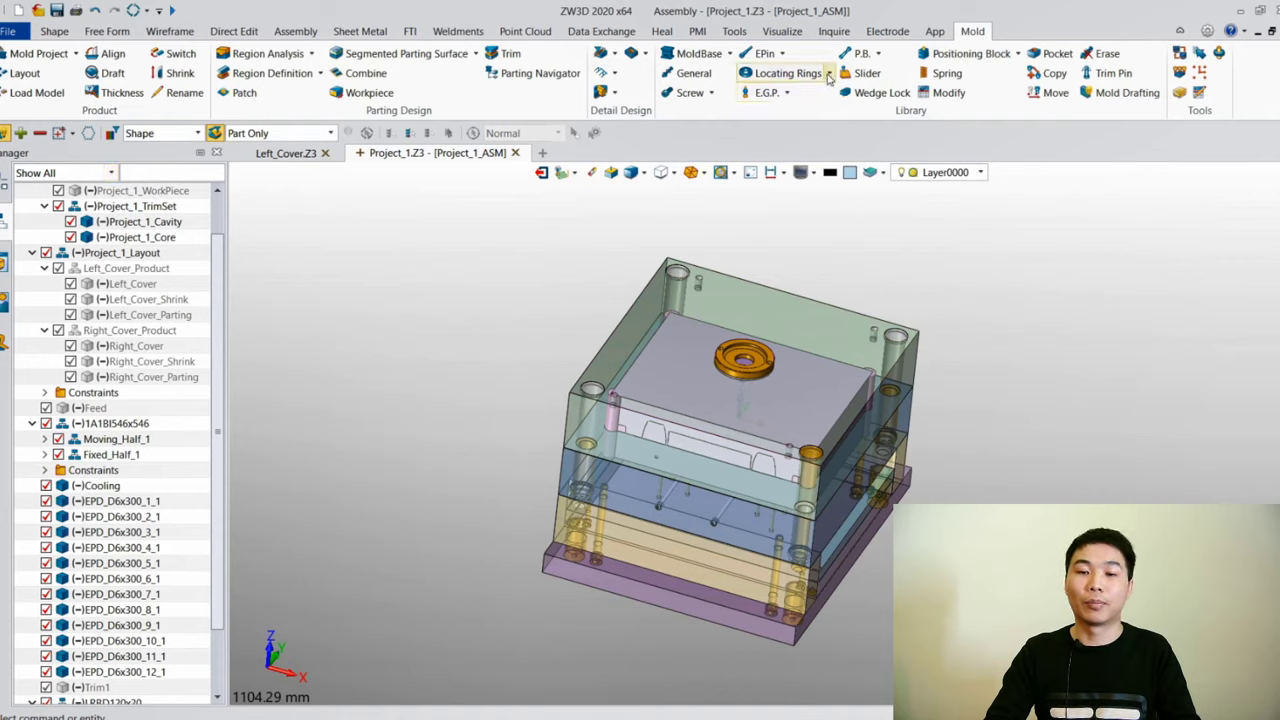
Insert a MISUMI SBBK sprue bush at 0,0,0 with D 8 and L 121, including its pocket
{"action": "left_click", "coordinate": [829, 73]}
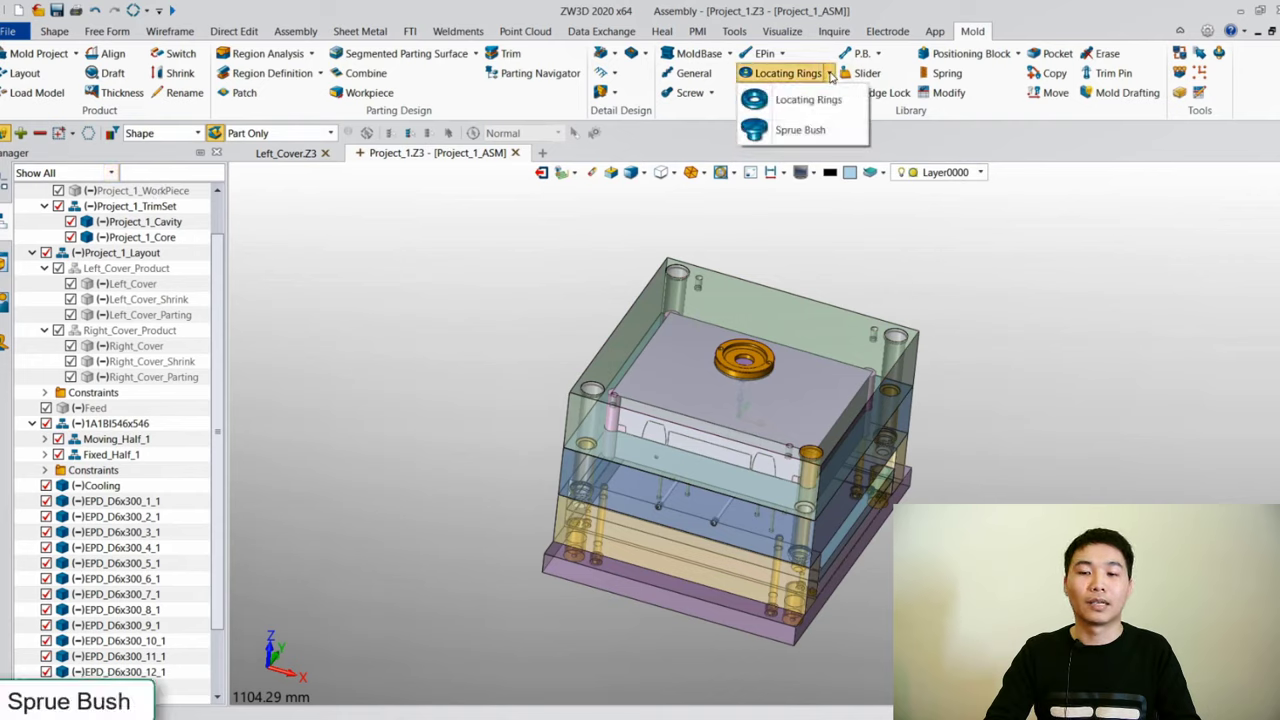
{"action": "left_click", "coordinate": [822, 128]}
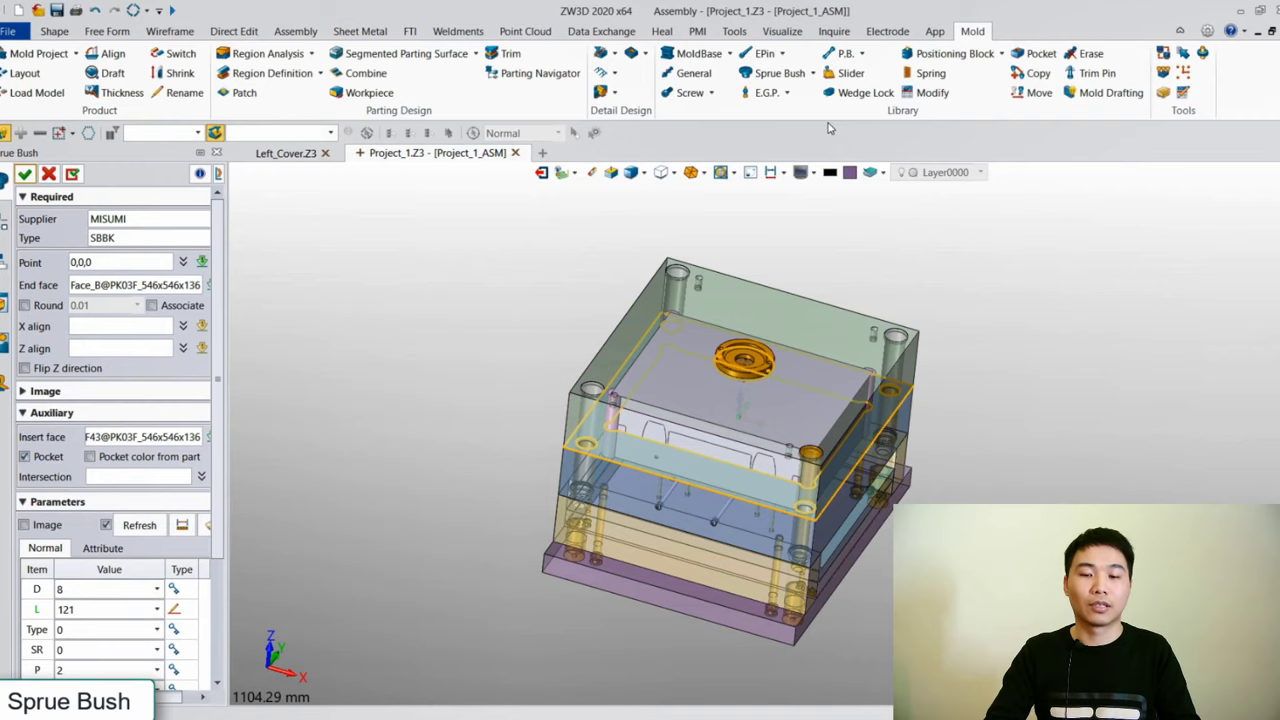
{"action": "scroll", "coordinate": [822, 316], "scroll_direction": "up", "scroll_amount": 5}
{"action": "scroll", "coordinate": [675, 270], "scroll_direction": "down", "scroll_amount": 1}
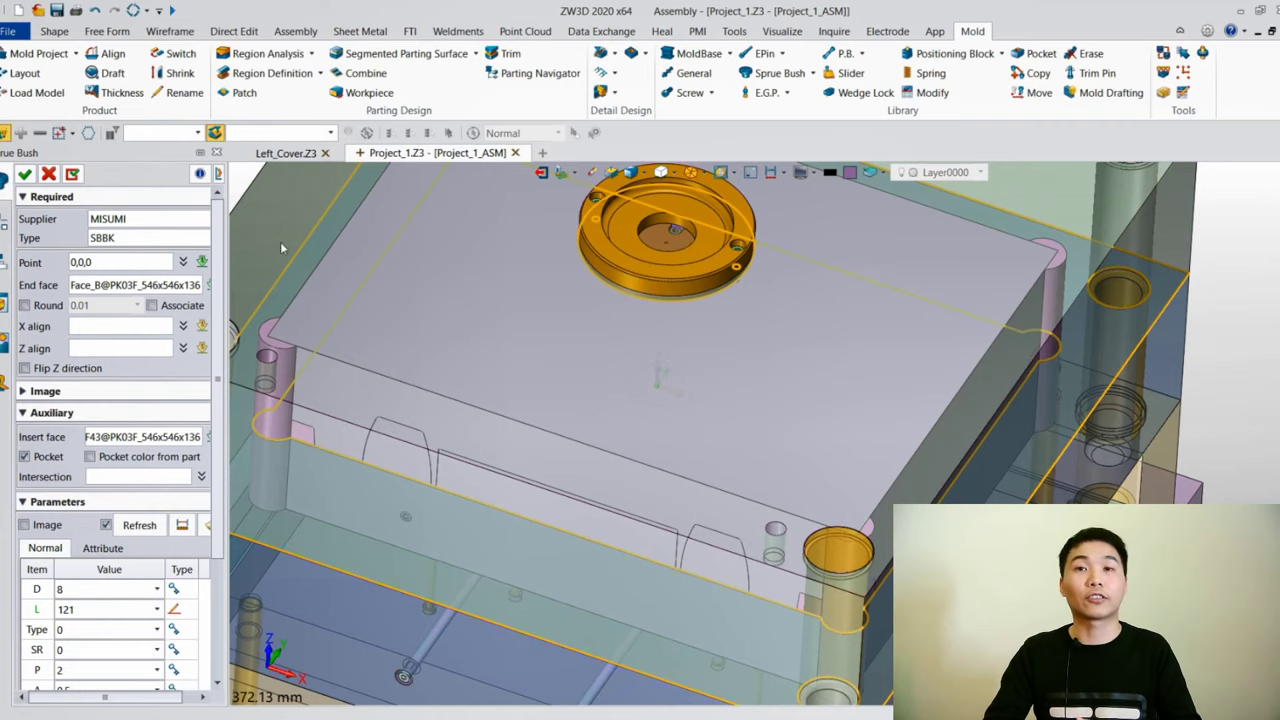
{"action": "left_click", "coordinate": [25, 175]}
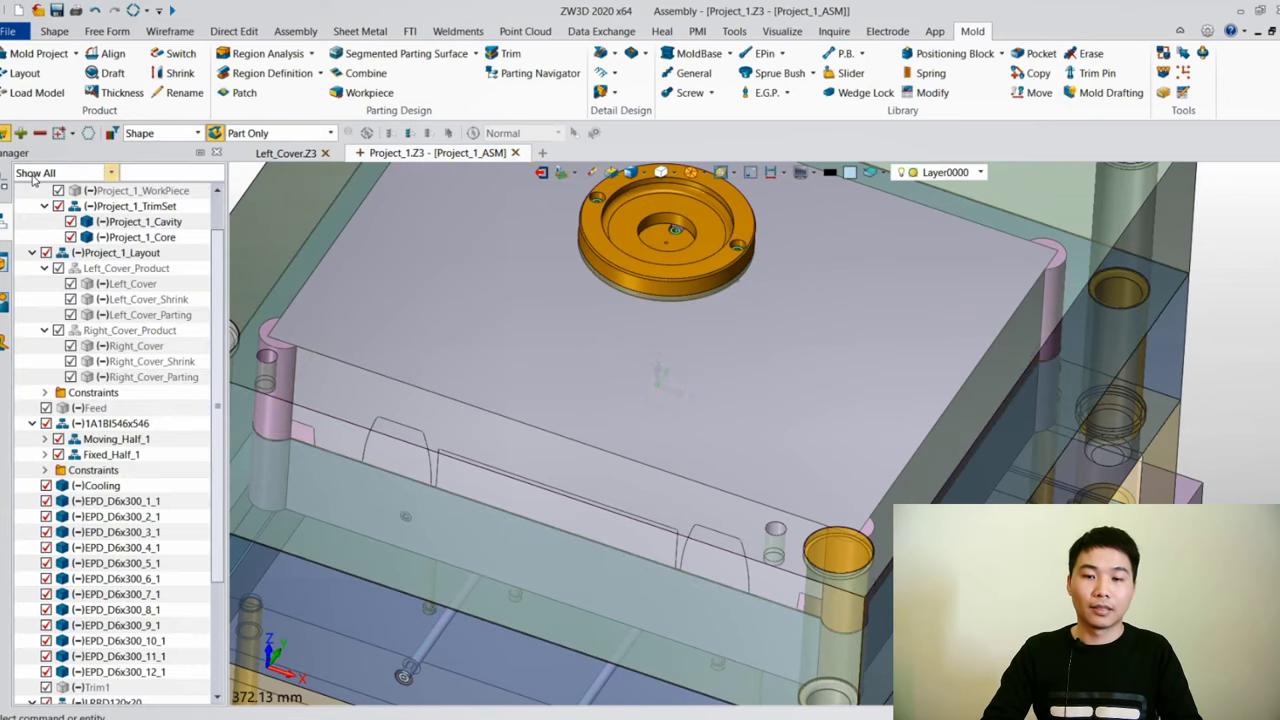
Start a MISUMI CB screw on the fixed half's top plate near the cavity's negative-X, negative-Y corner, copied symmetrically to four positions about 0,0,0
{"action": "scroll", "coordinate": [725, 332], "scroll_direction": "down", "scroll_amount": 5}
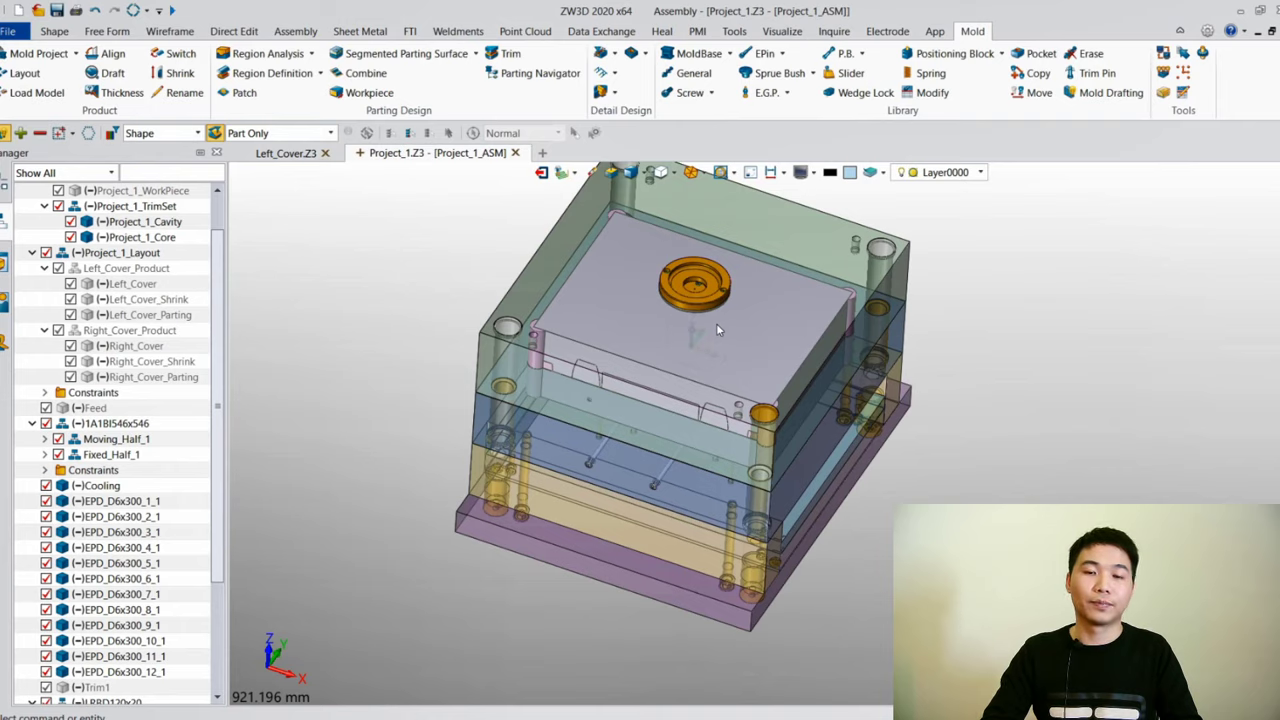
{"action": "left_click", "coordinate": [684, 98]}
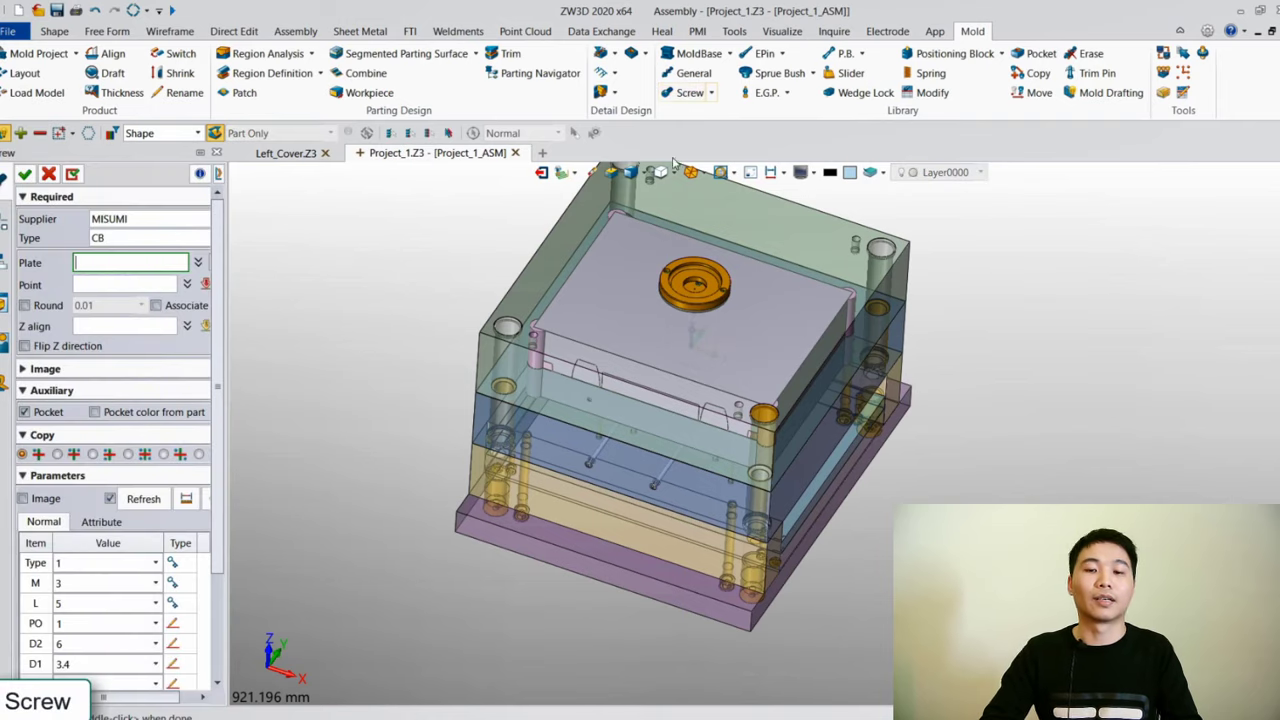
{"action": "left_click", "coordinate": [613, 269]}
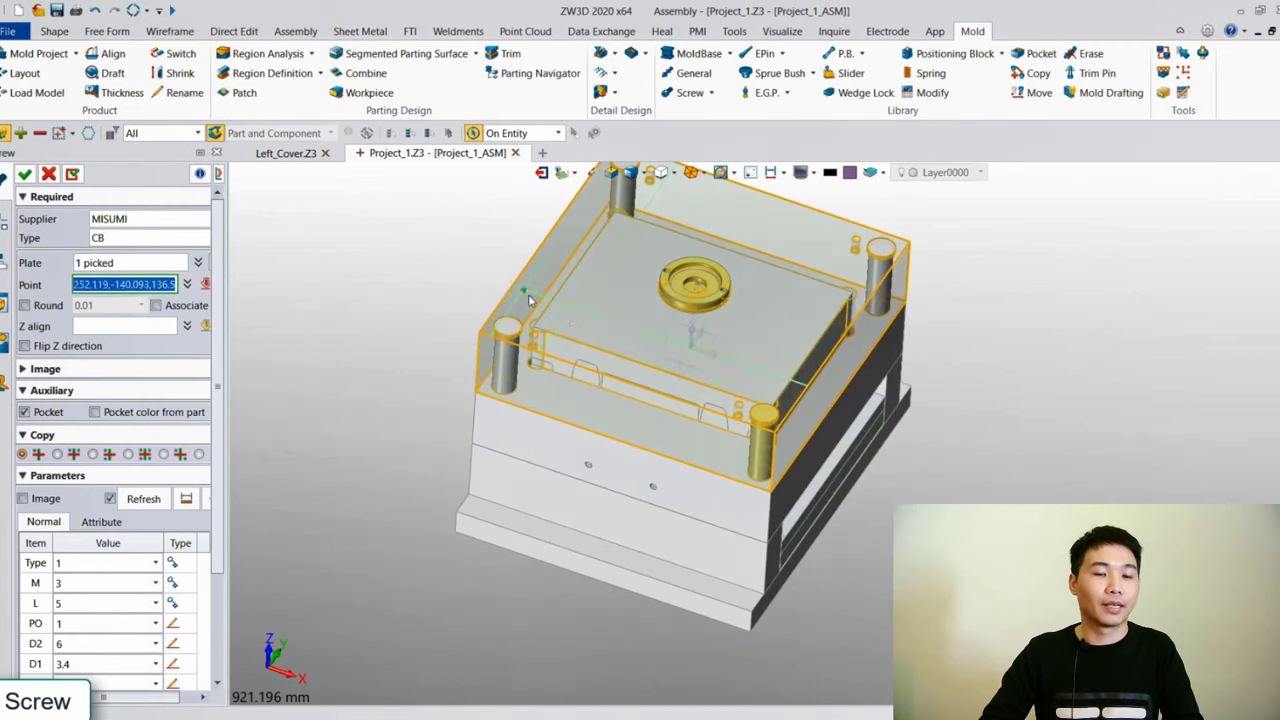
{"action": "left_click", "coordinate": [574, 316]}
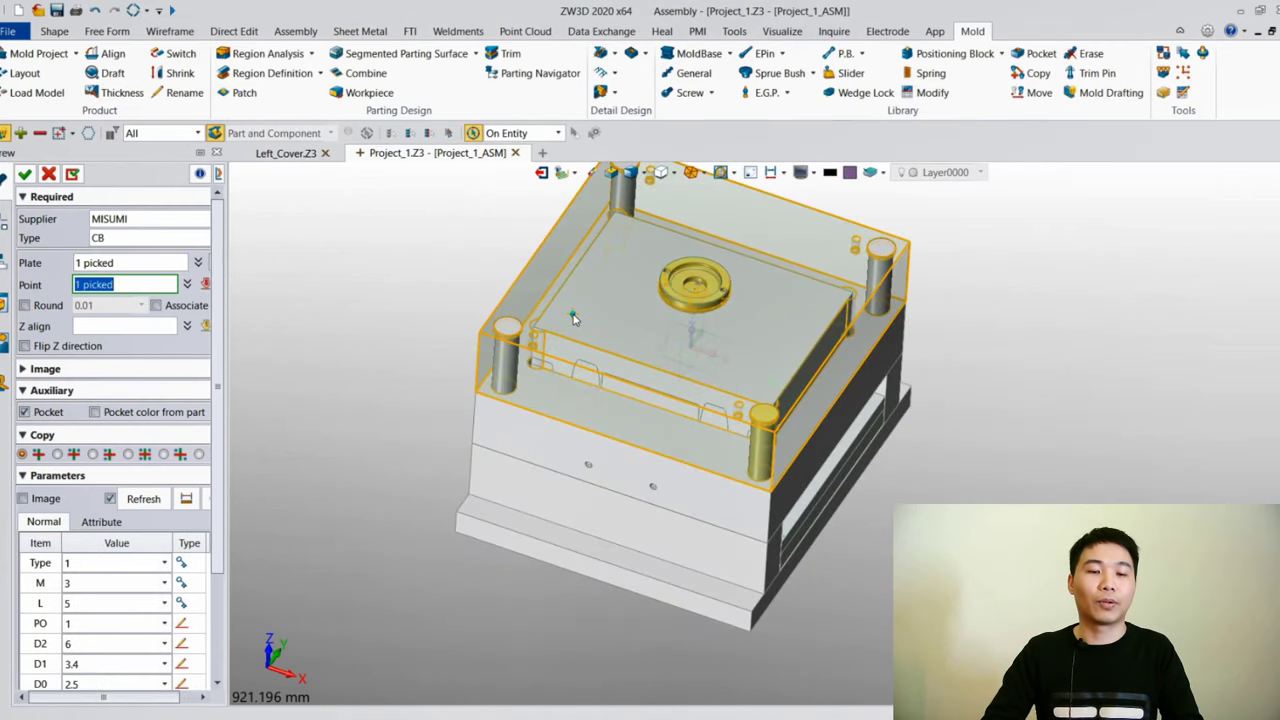
{"action": "left_click", "coordinate": [128, 454]}
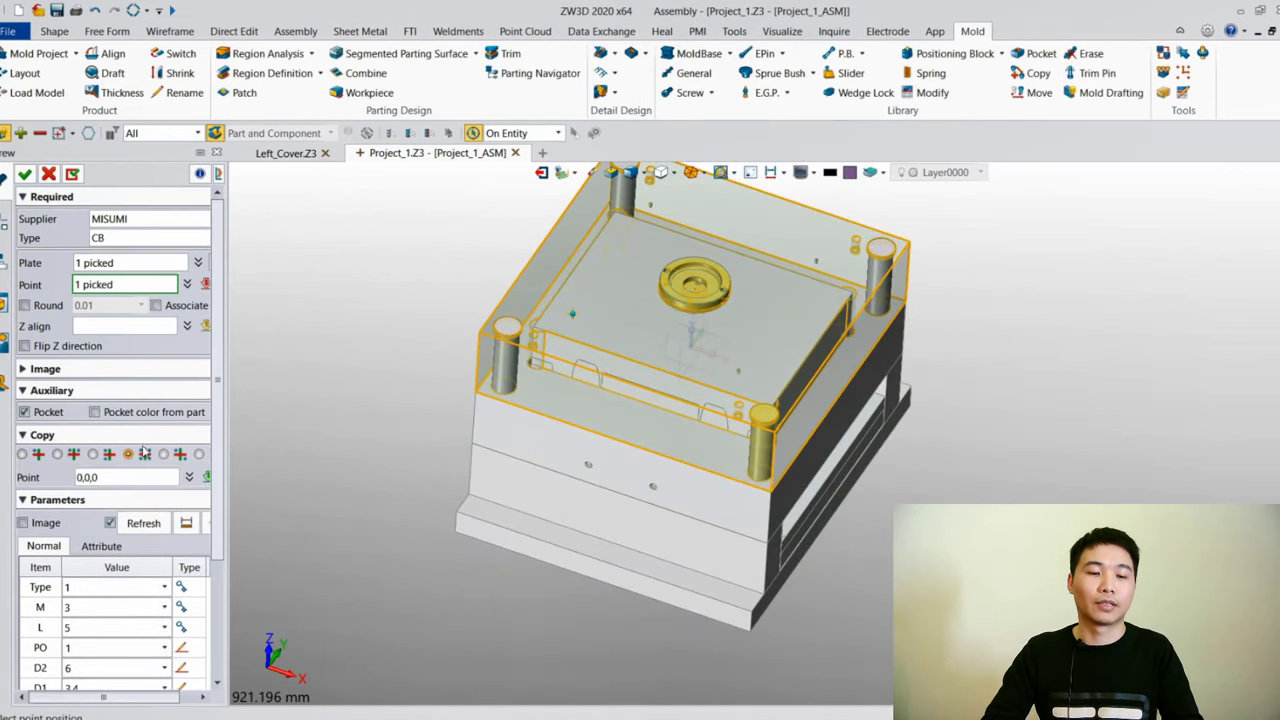
Set the screws' size M to 16, insert them, and check the four screws in the fixed half
{"action": "scroll", "coordinate": [219, 530], "scroll_direction": "down", "scroll_amount": 3}
{"action": "scroll", "coordinate": [219, 530], "scroll_direction": "down", "scroll_amount": 2}
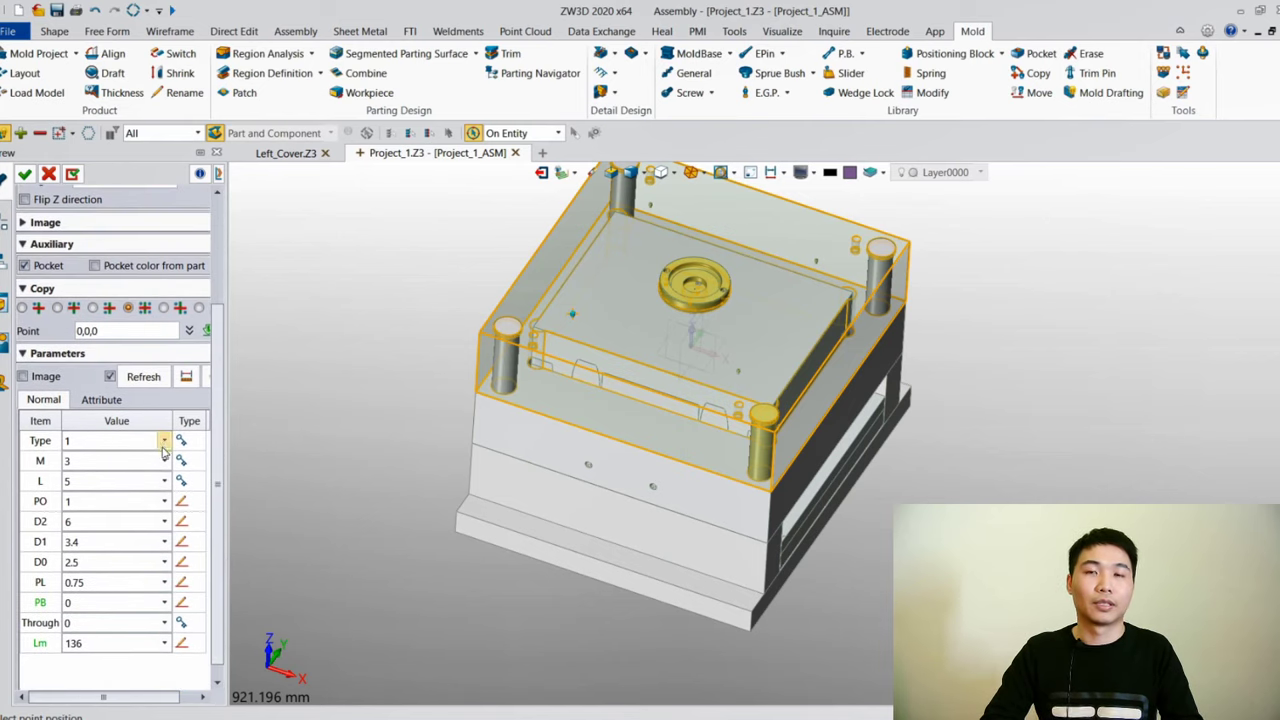
{"action": "left_click", "coordinate": [164, 460]}
{"action": "left_click", "coordinate": [152, 568]}
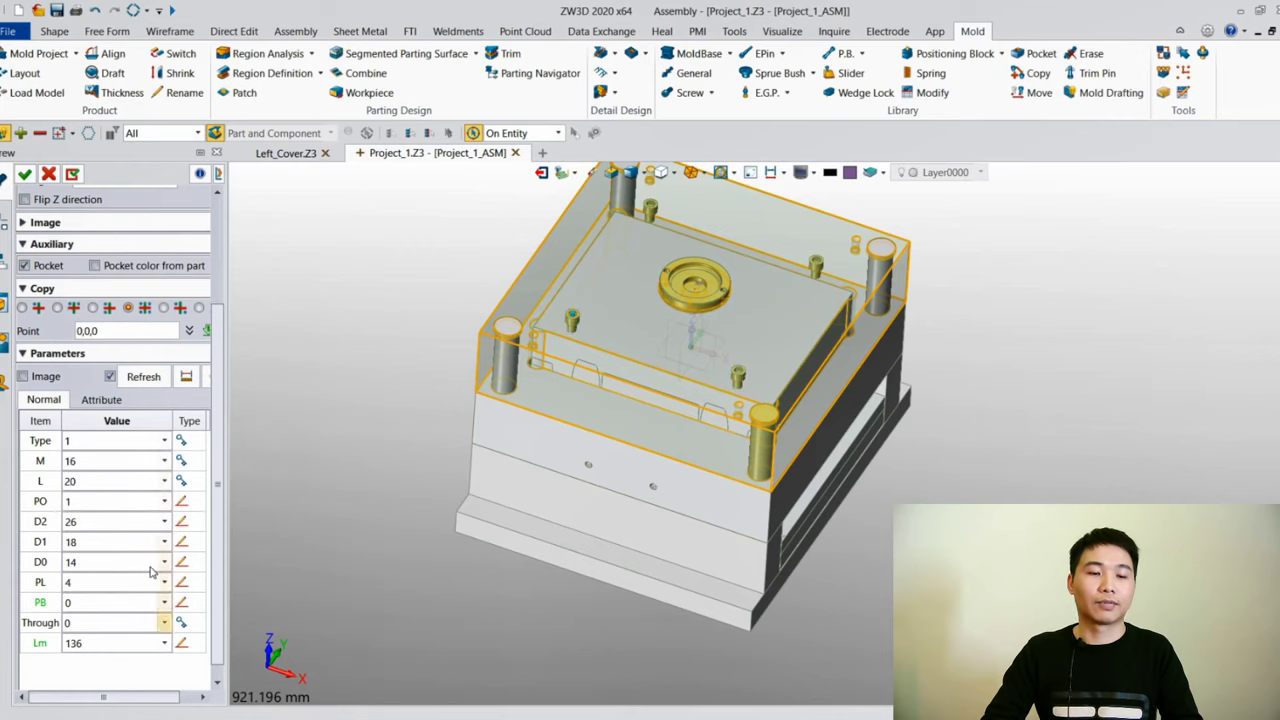
{"action": "left_click", "coordinate": [24, 175]}
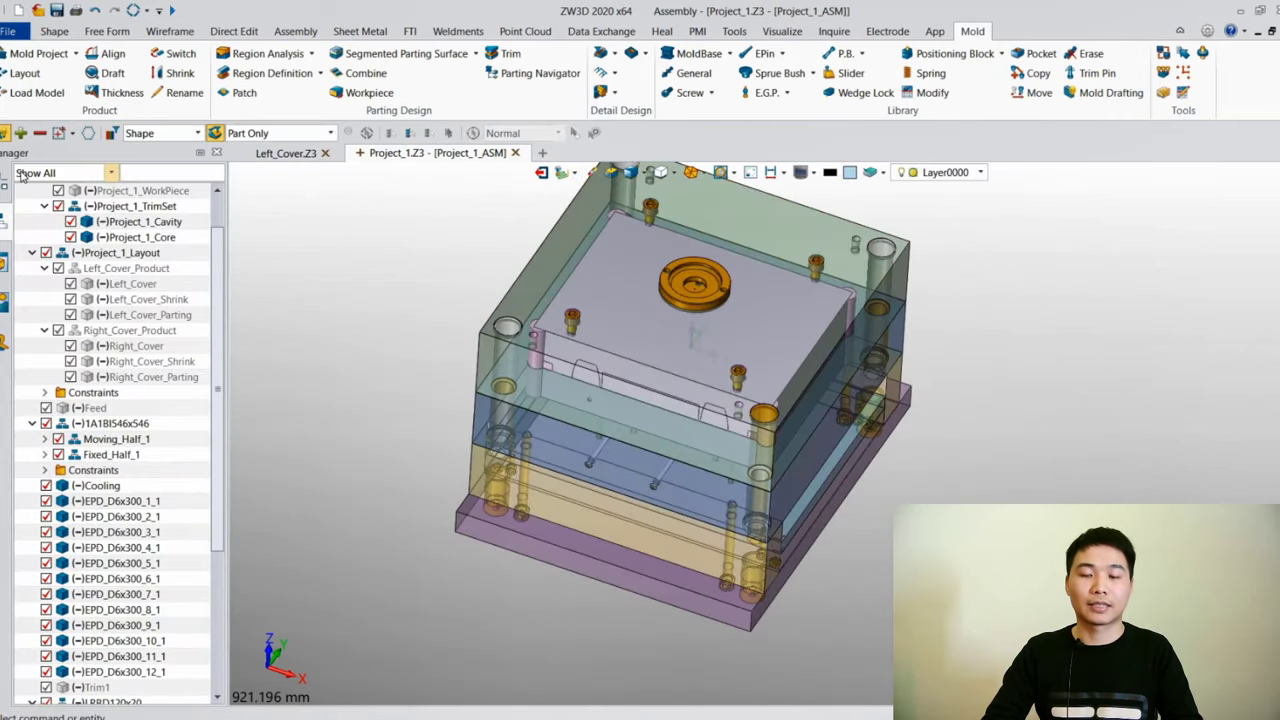
{"action": "scroll", "coordinate": [669, 358], "scroll_direction": "up", "scroll_amount": 5}
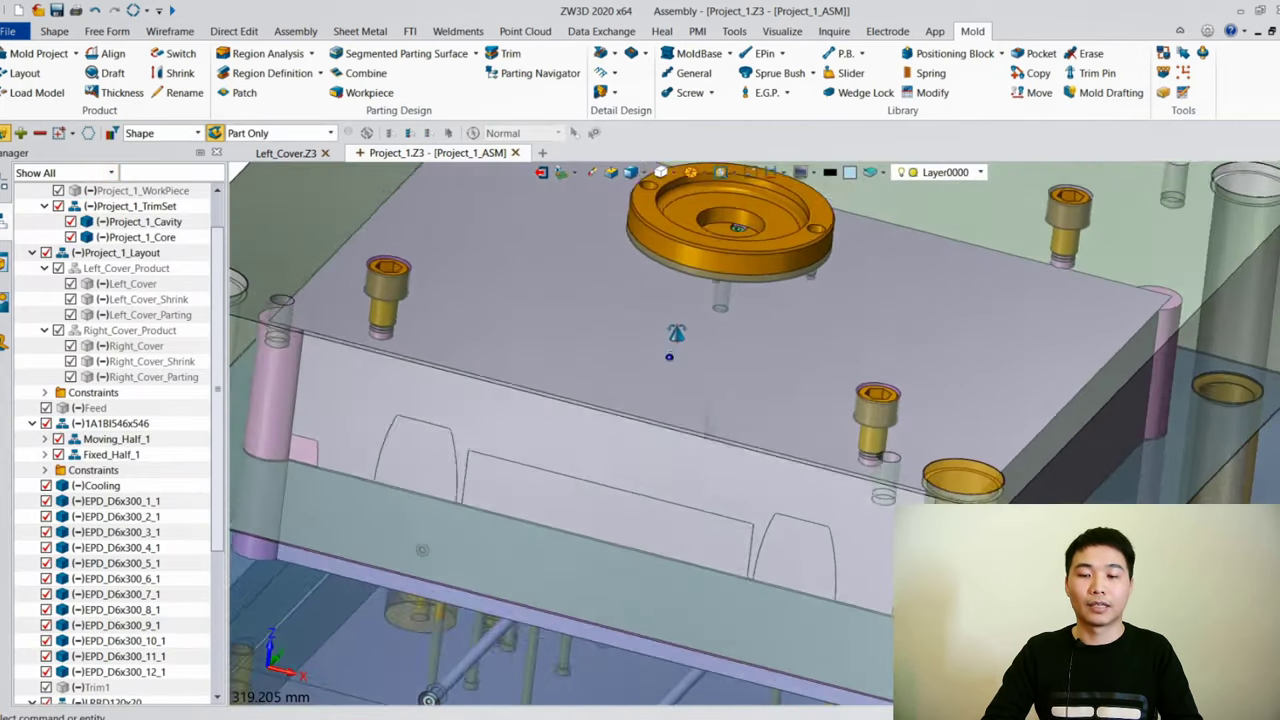
{"action": "middle_click_drag", "start_coordinate": [673, 325], "coordinate": [670, 318]}
{"action": "scroll", "coordinate": [670, 317], "scroll_direction": "down", "scroll_amount": 5}
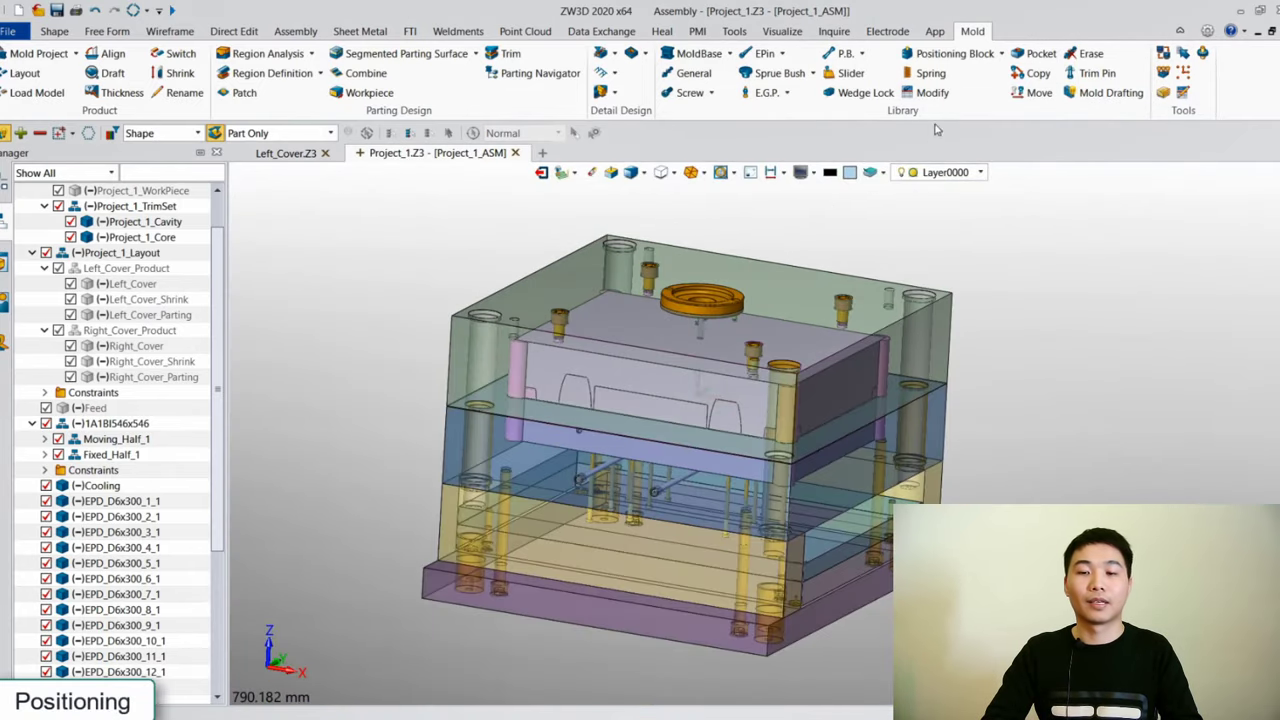
Insert a MISUMI TSSB side positioning block, Side Positioning 2, with A 60 at the lower edge's midpoint on the A plate's positive-X face
{"action": "left_click", "coordinate": [1001, 55]}
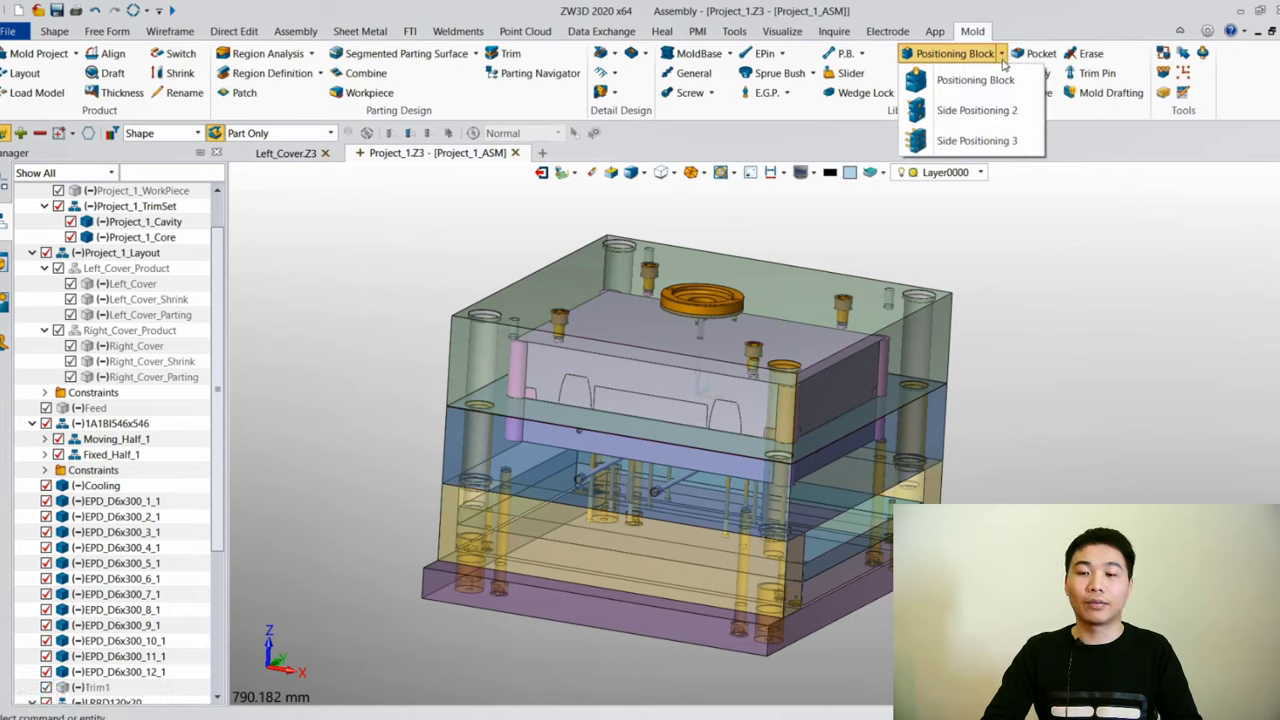
{"action": "left_click", "coordinate": [985, 110]}
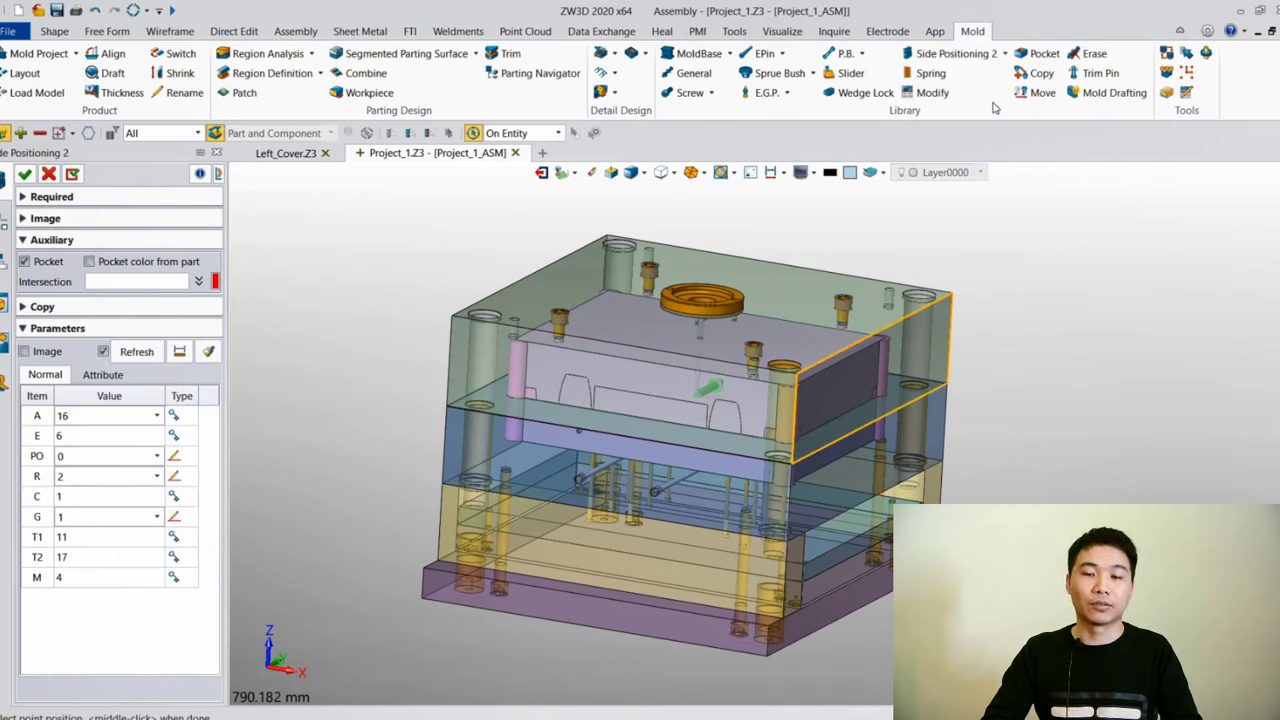
{"action": "left_click", "coordinate": [168, 196]}
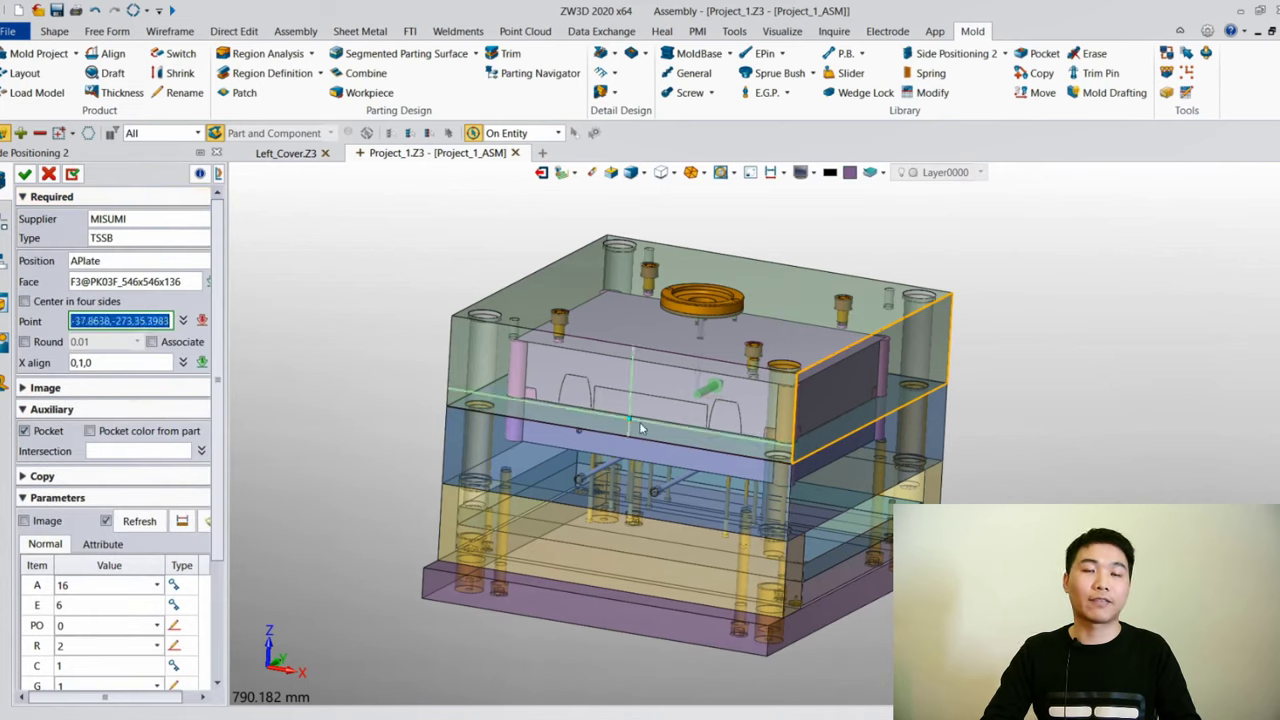
{"action": "left_click", "coordinate": [876, 421]}
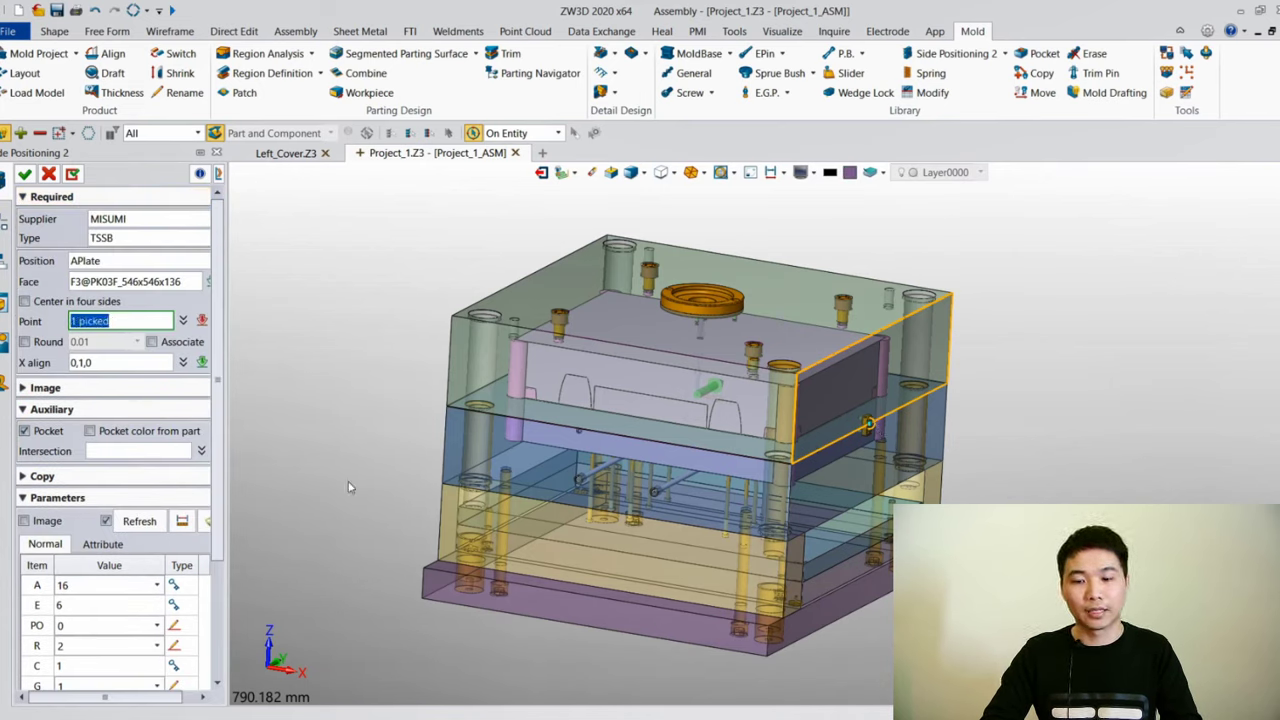
{"action": "left_click", "coordinate": [157, 585]}
{"action": "left_click", "coordinate": [125, 669]}
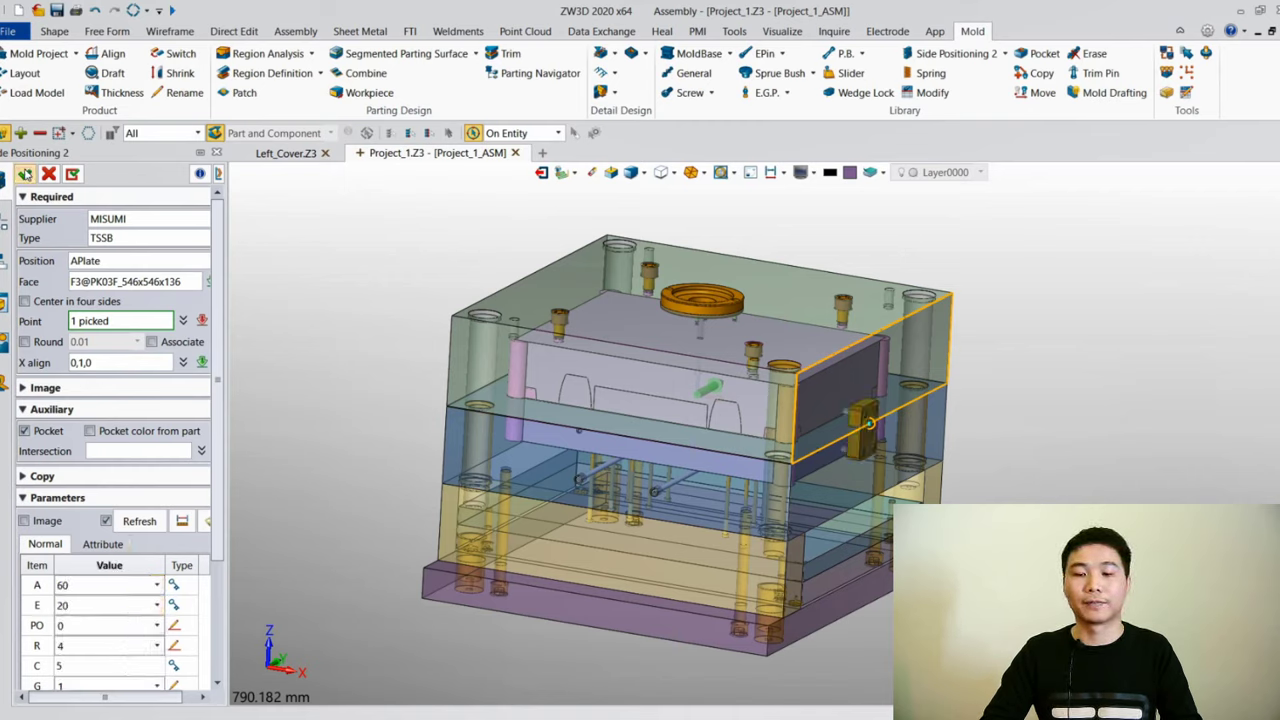
{"action": "left_click", "coordinate": [25, 174]}
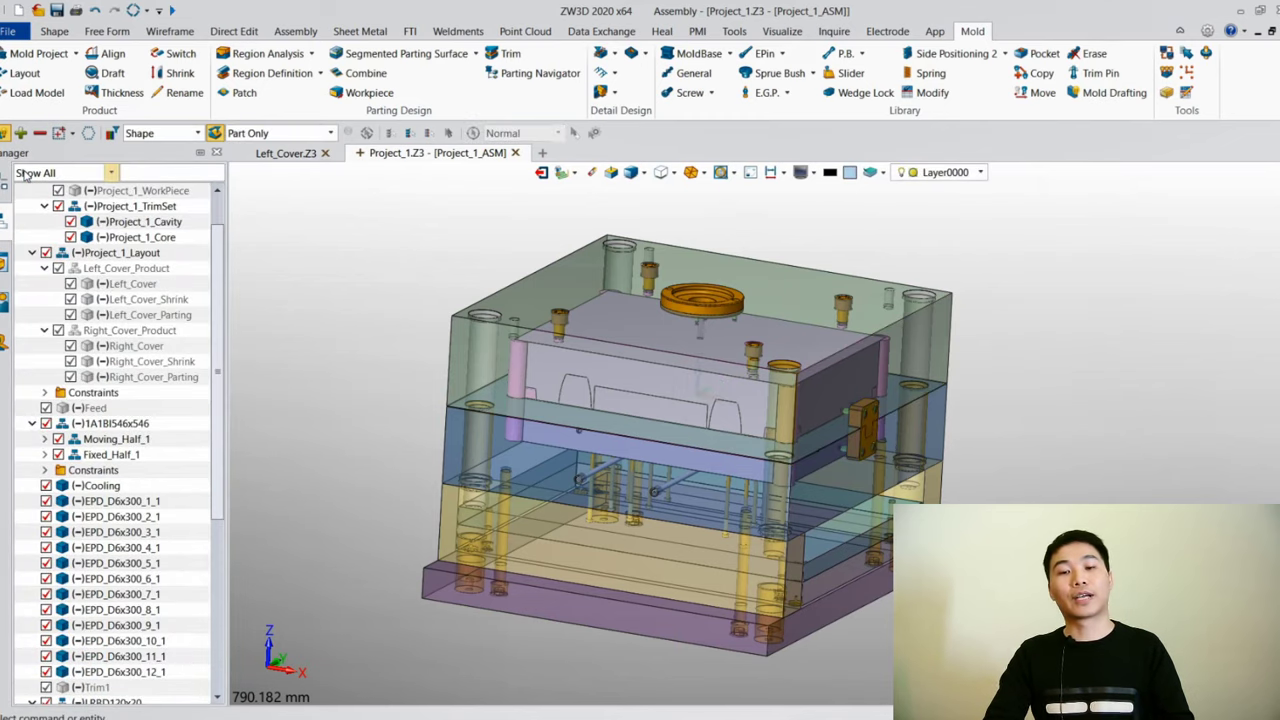
Insert a MISUMI TL tension link with A 32 and S 140 near the positive-Y end of the A plate's positive-X face and check it
{"action": "left_click", "coordinate": [861, 53]}
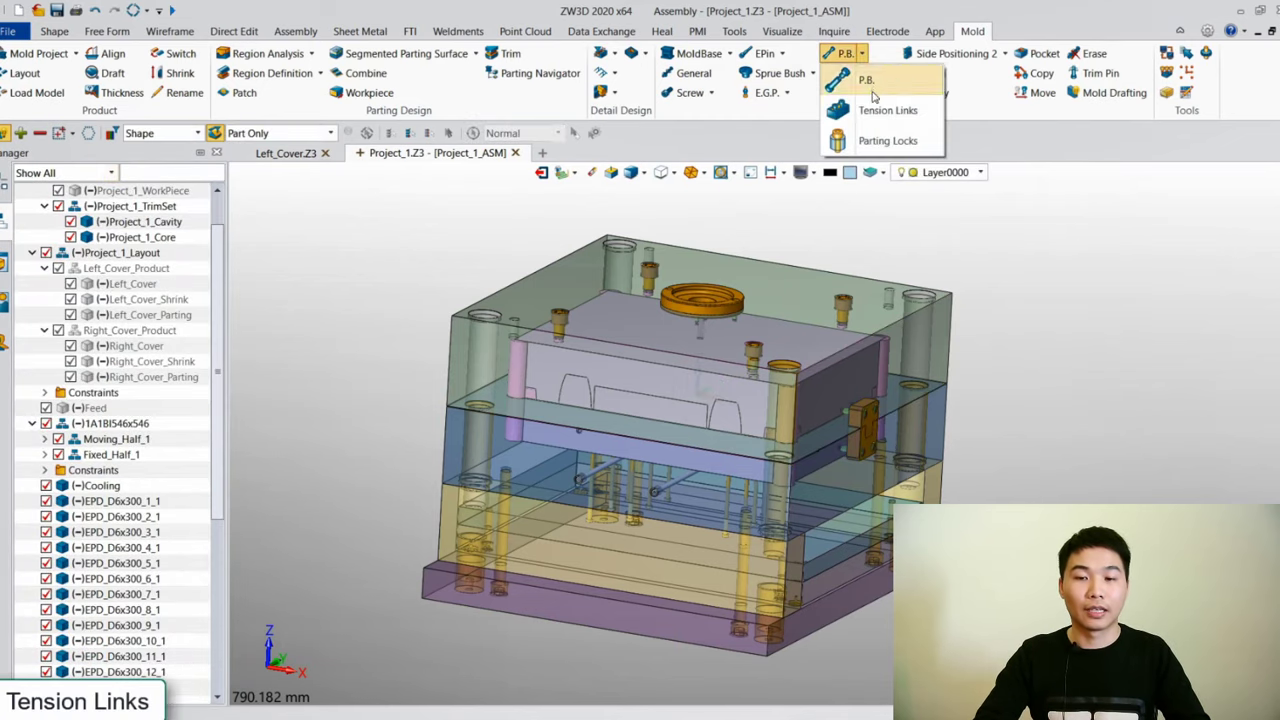
{"action": "left_click", "coordinate": [880, 112]}
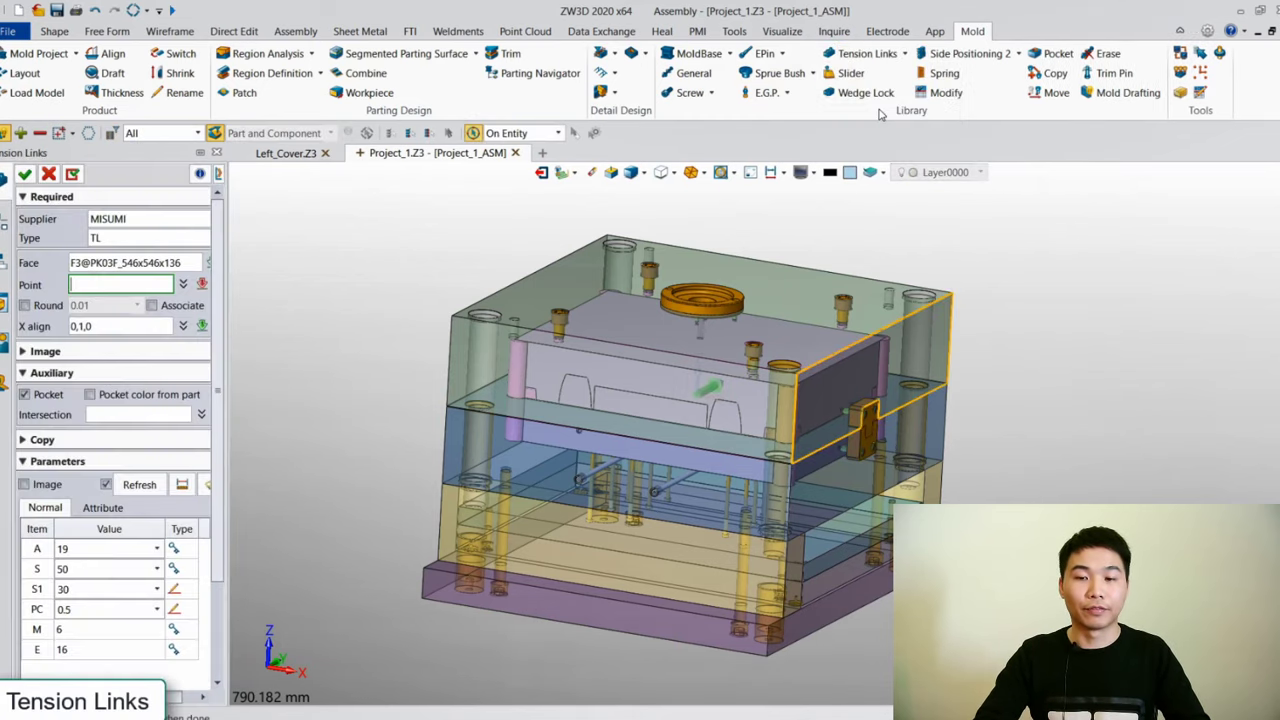
{"action": "left_click", "coordinate": [912, 383]}
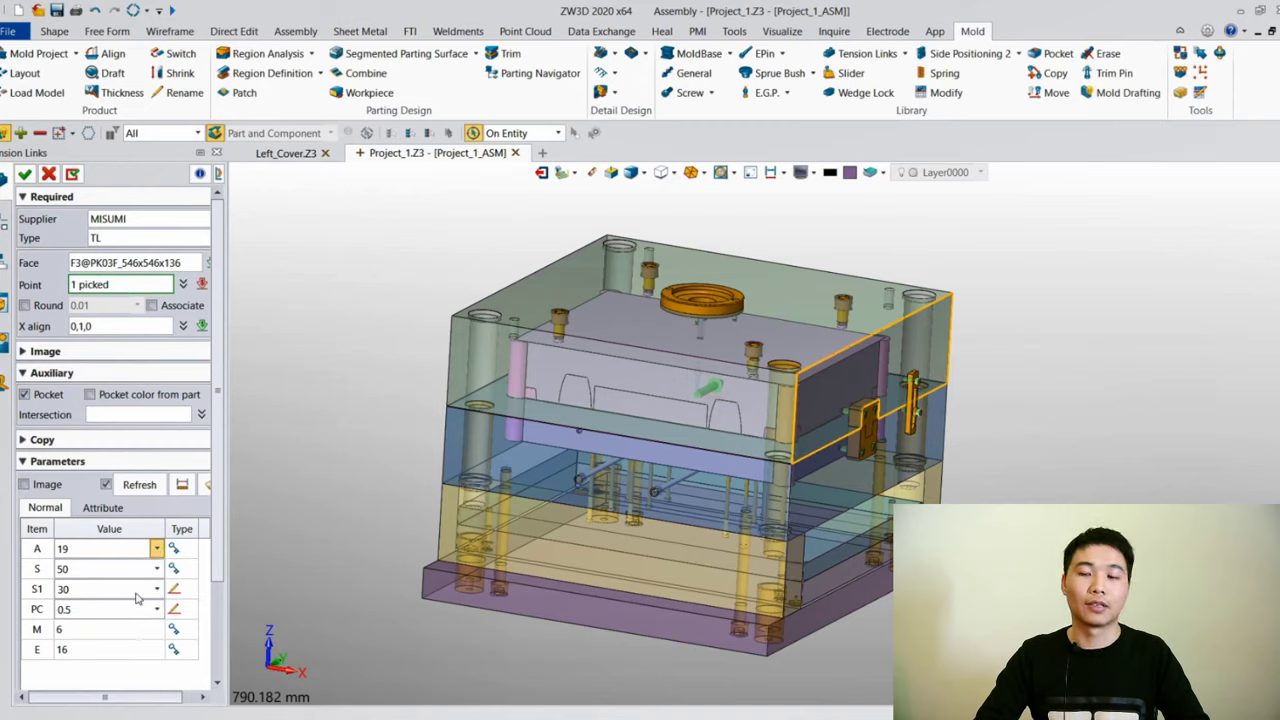
{"action": "left_click", "coordinate": [157, 568]}
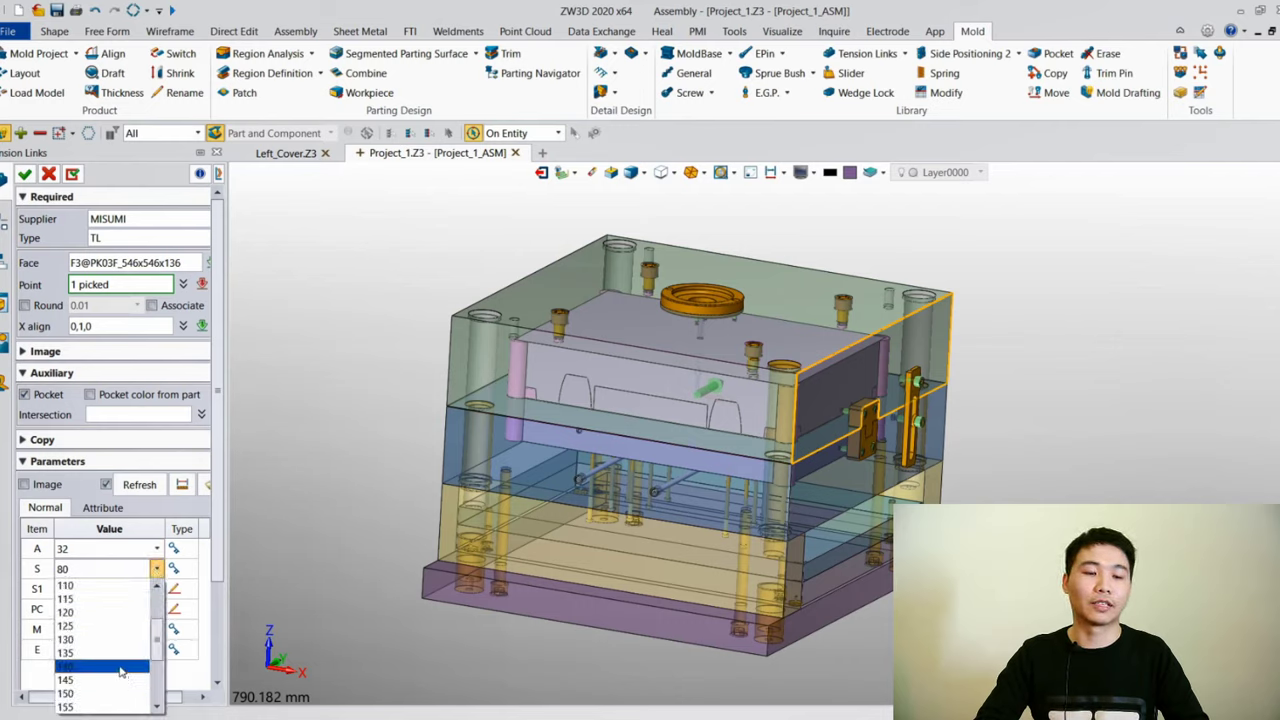
{"action": "left_click", "coordinate": [121, 693]}
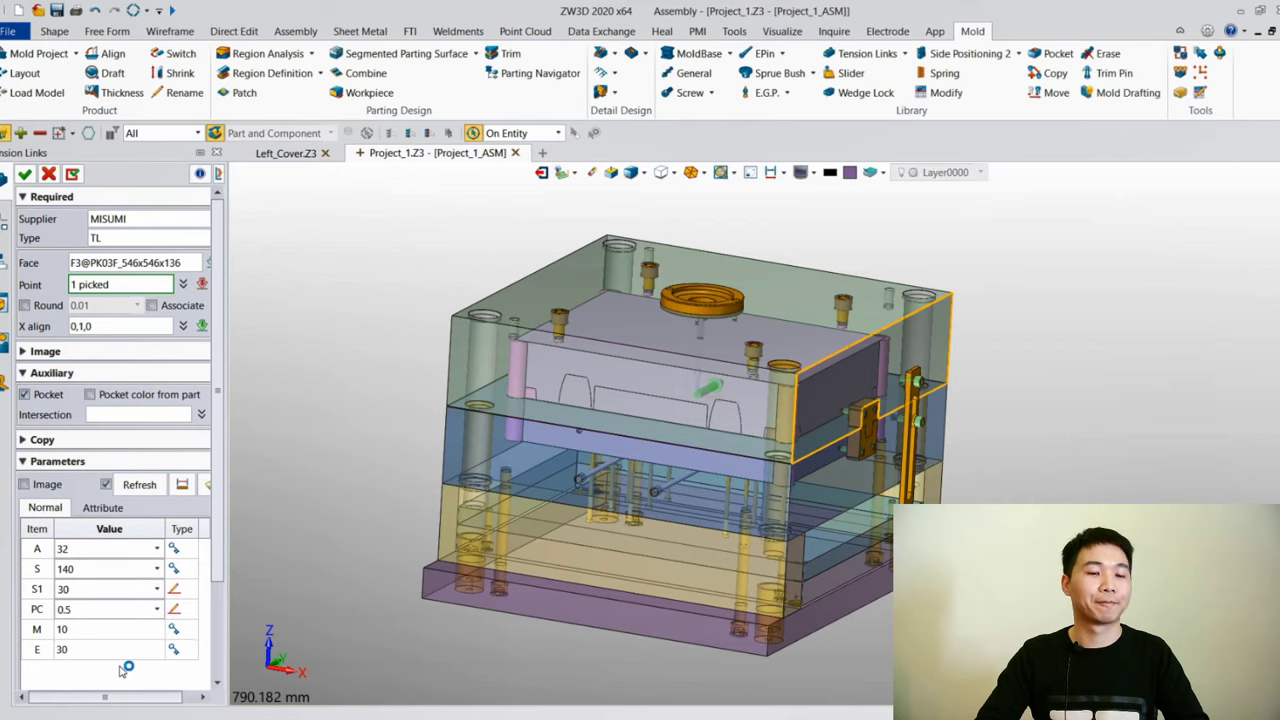
{"action": "left_click", "coordinate": [25, 174]}
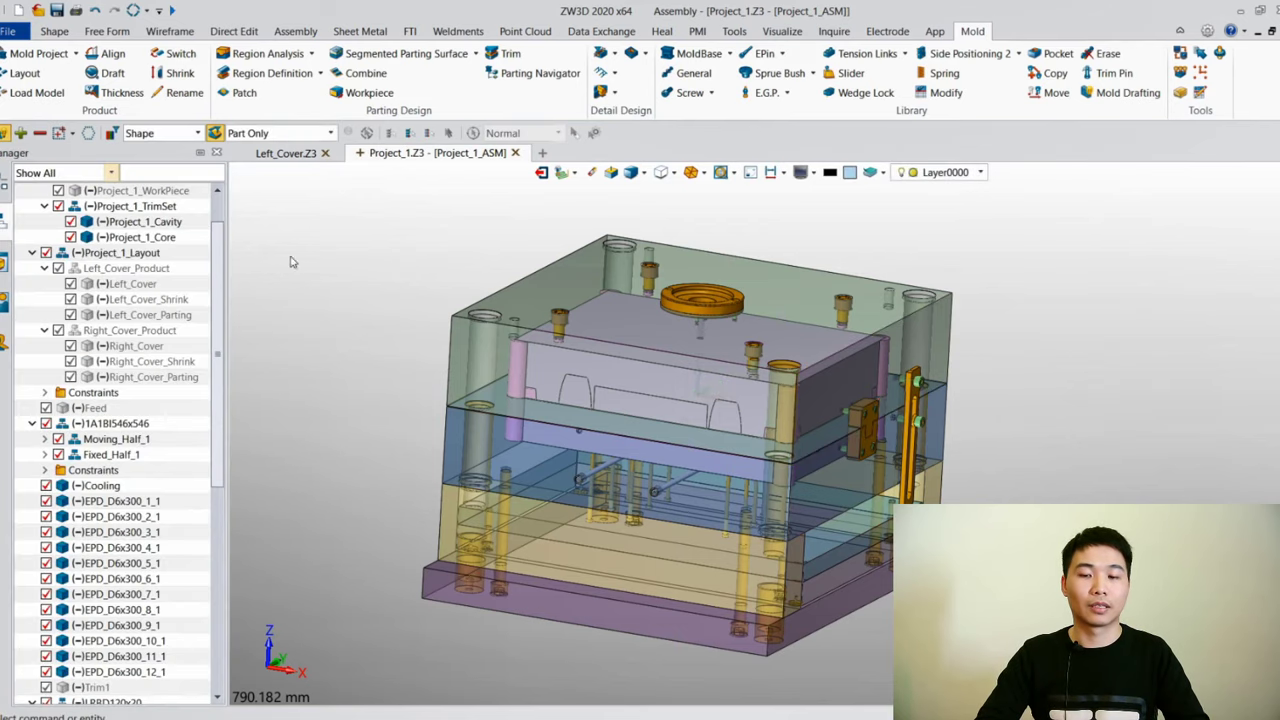
{"action": "middle_click_drag", "start_coordinate": [289, 260], "coordinate": [768, 447]}
{"action": "scroll", "coordinate": [868, 474], "scroll_direction": "up", "scroll_amount": 3}
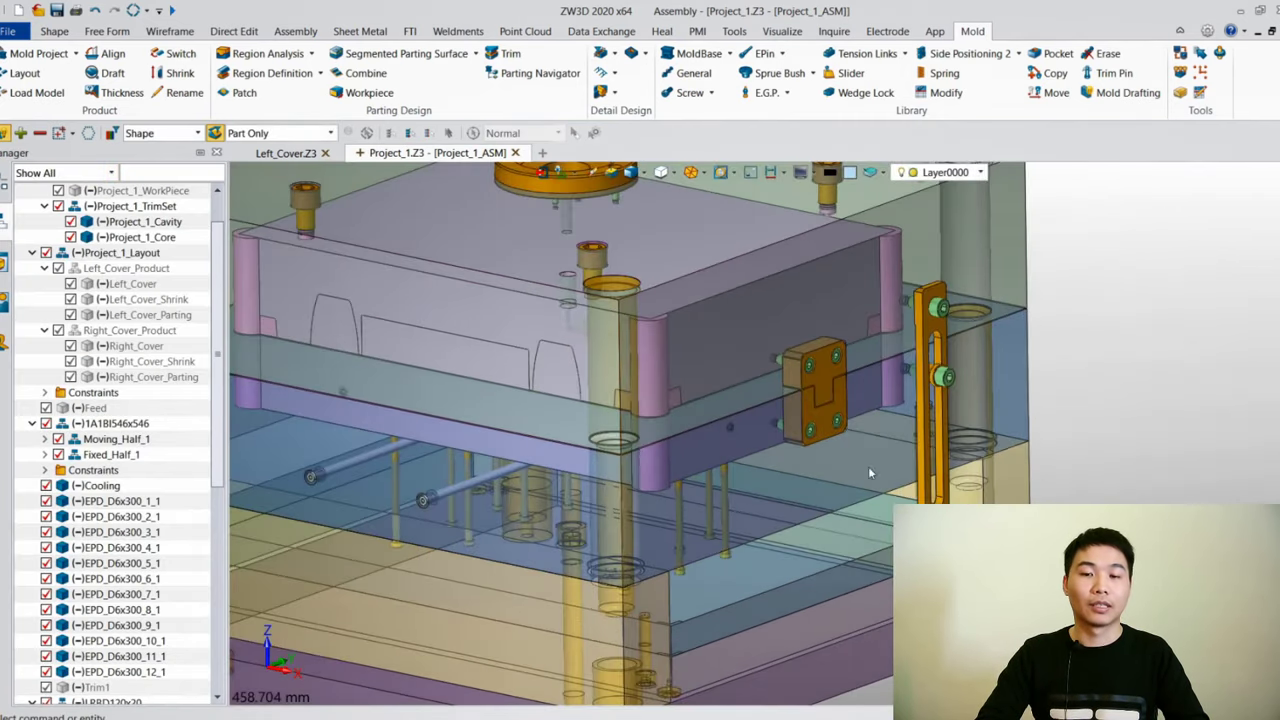
{"action": "scroll", "coordinate": [848, 454], "scroll_direction": "down", "scroll_amount": 3}
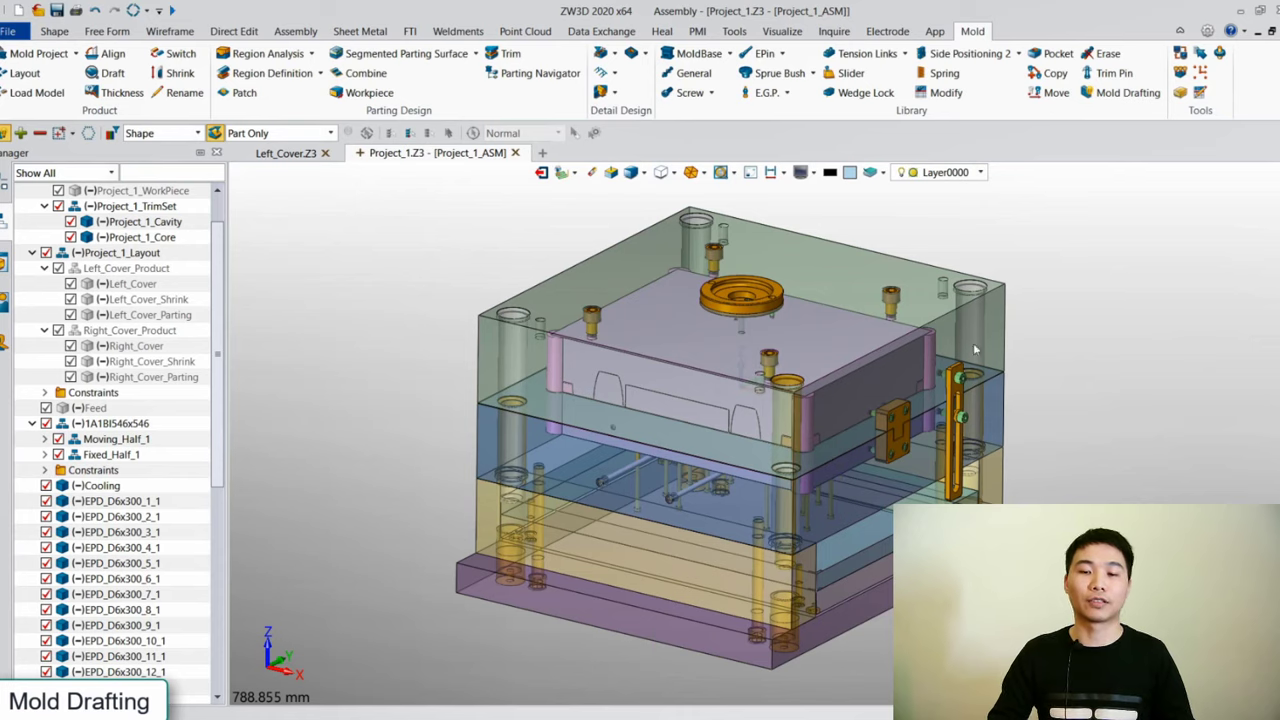
Start Mold Drafting and select the models by mold type: Plate, EJP, Core and Cavity
{"action": "left_click", "coordinate": [1115, 95]}
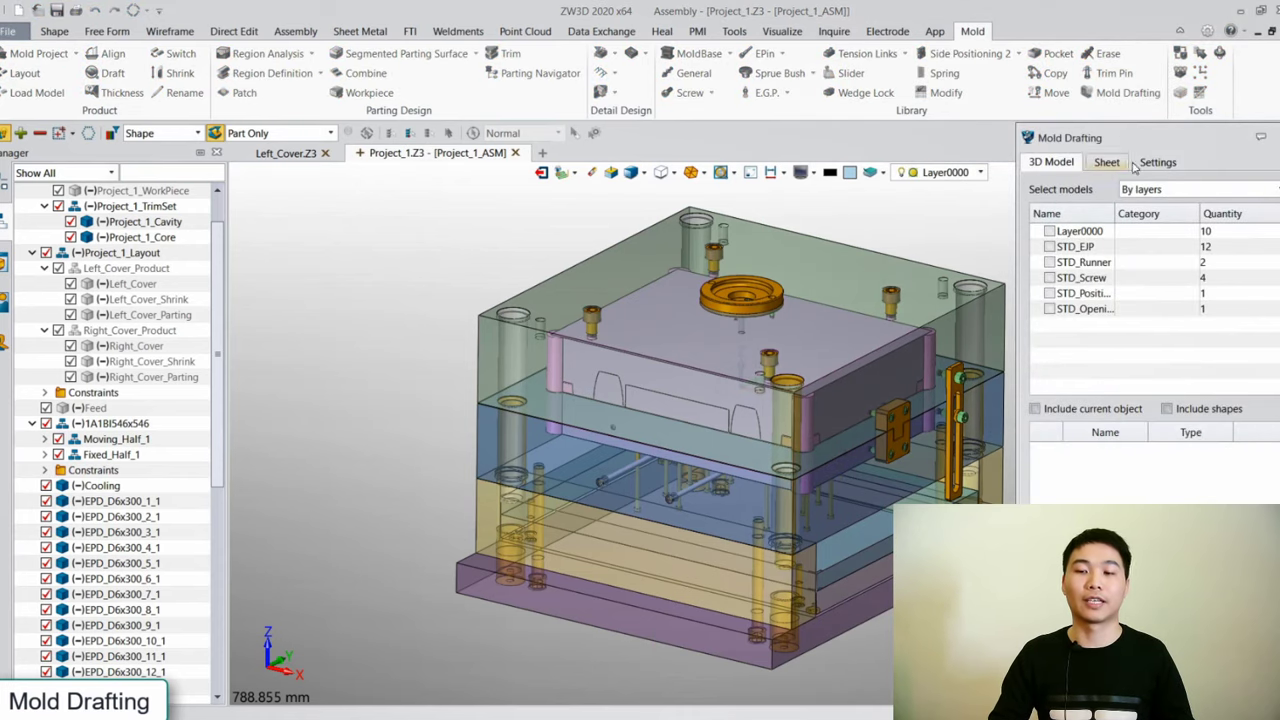
{"action": "left_click", "coordinate": [1142, 190]}
{"action": "left_click", "coordinate": [1150, 218]}
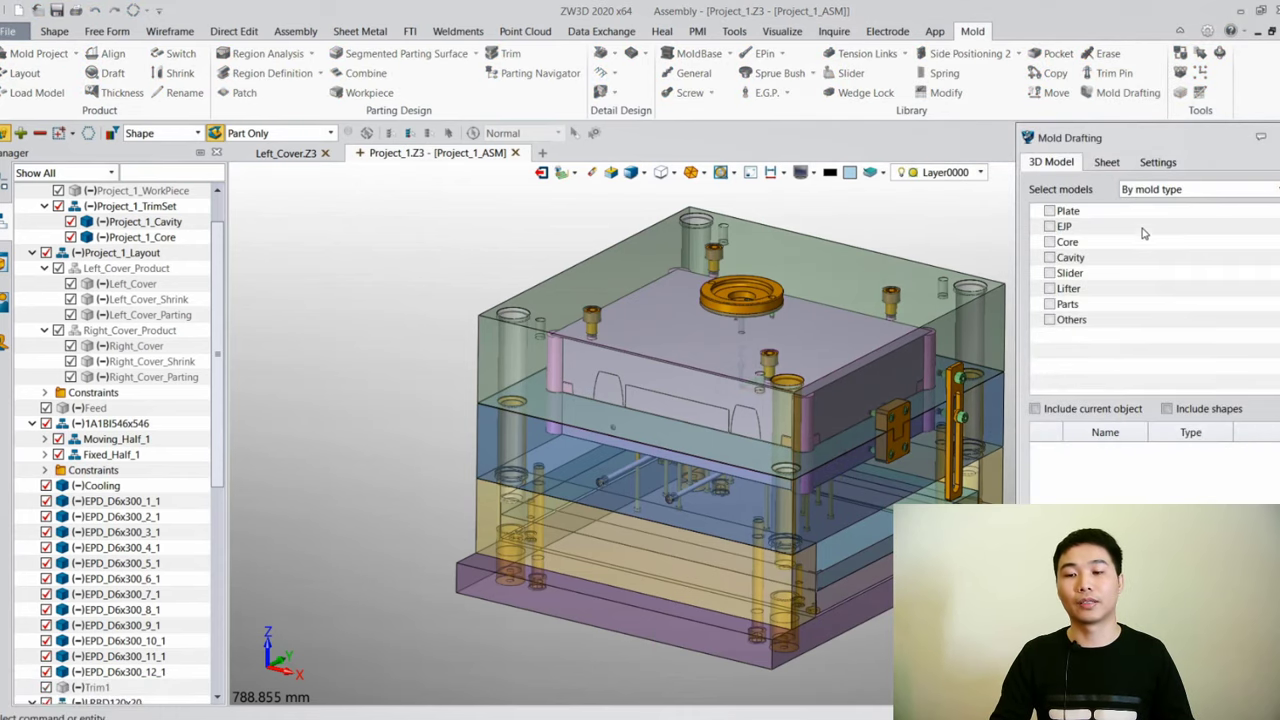
{"action": "left_click", "coordinate": [1049, 212]}
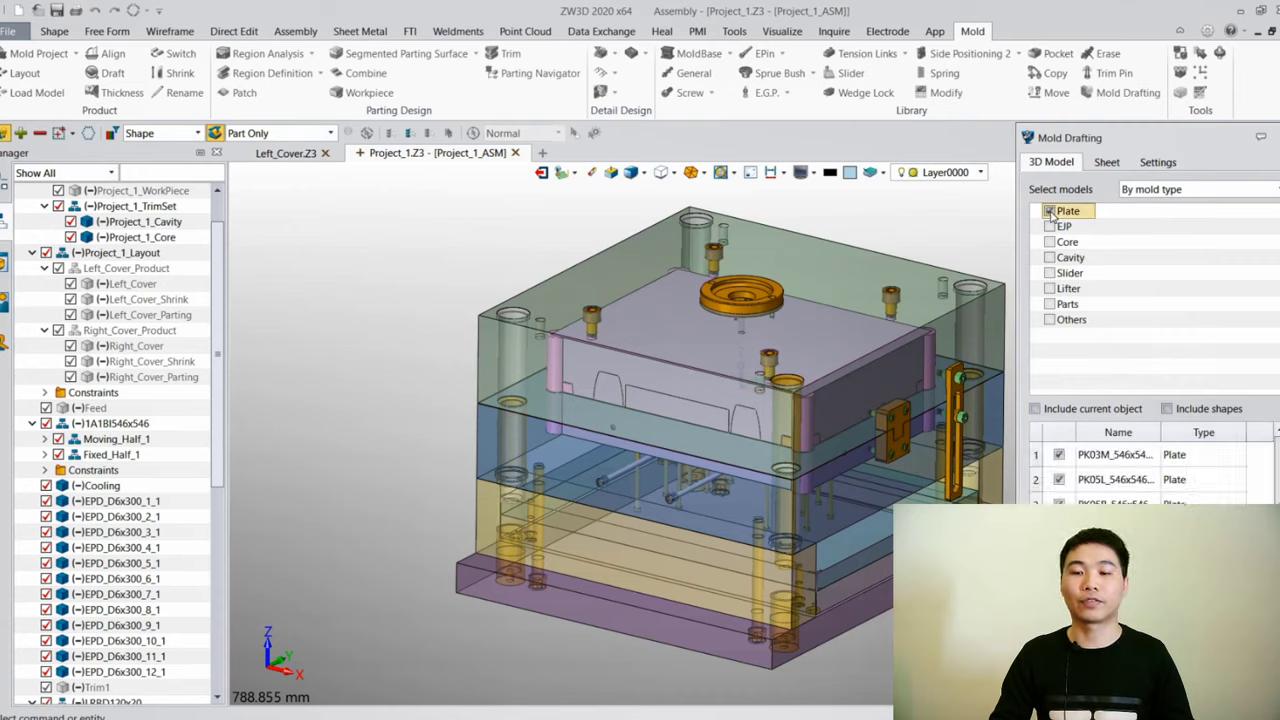
{"action": "left_click", "coordinate": [1050, 227]}
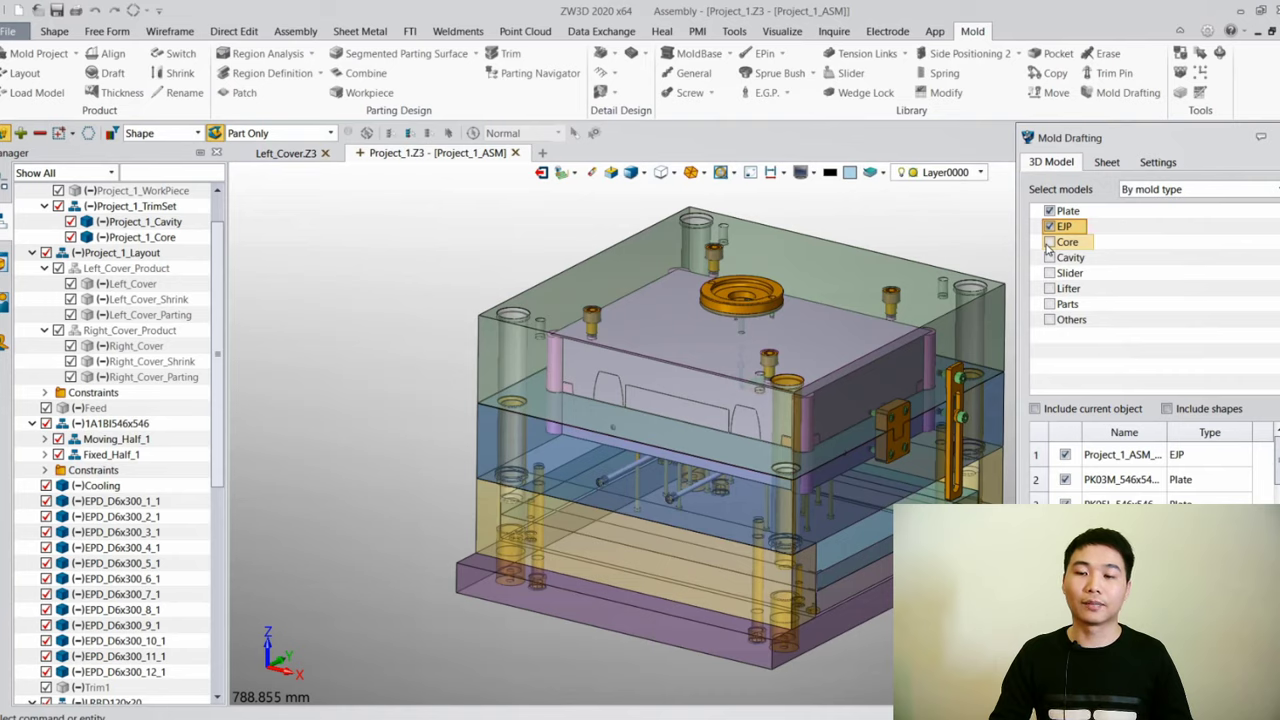
{"action": "left_click", "coordinate": [1049, 243]}
{"action": "left_click", "coordinate": [1049, 258]}
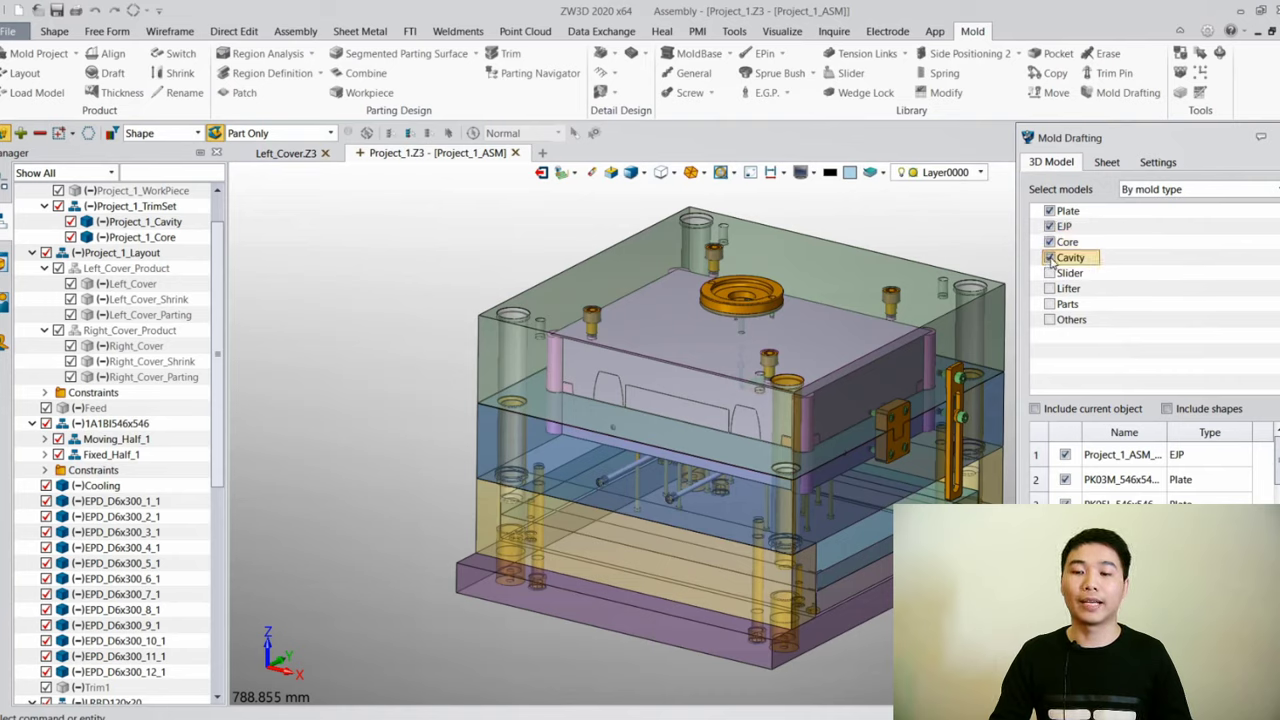
Set sheet sizes A0_H(ANSI) for Assembly, A1_H(ANSI) for Plate and A2_H(ANSI) for EJP and Core/Cavity, and generate the mold drawings
{"action": "left_click", "coordinate": [1106, 164]}
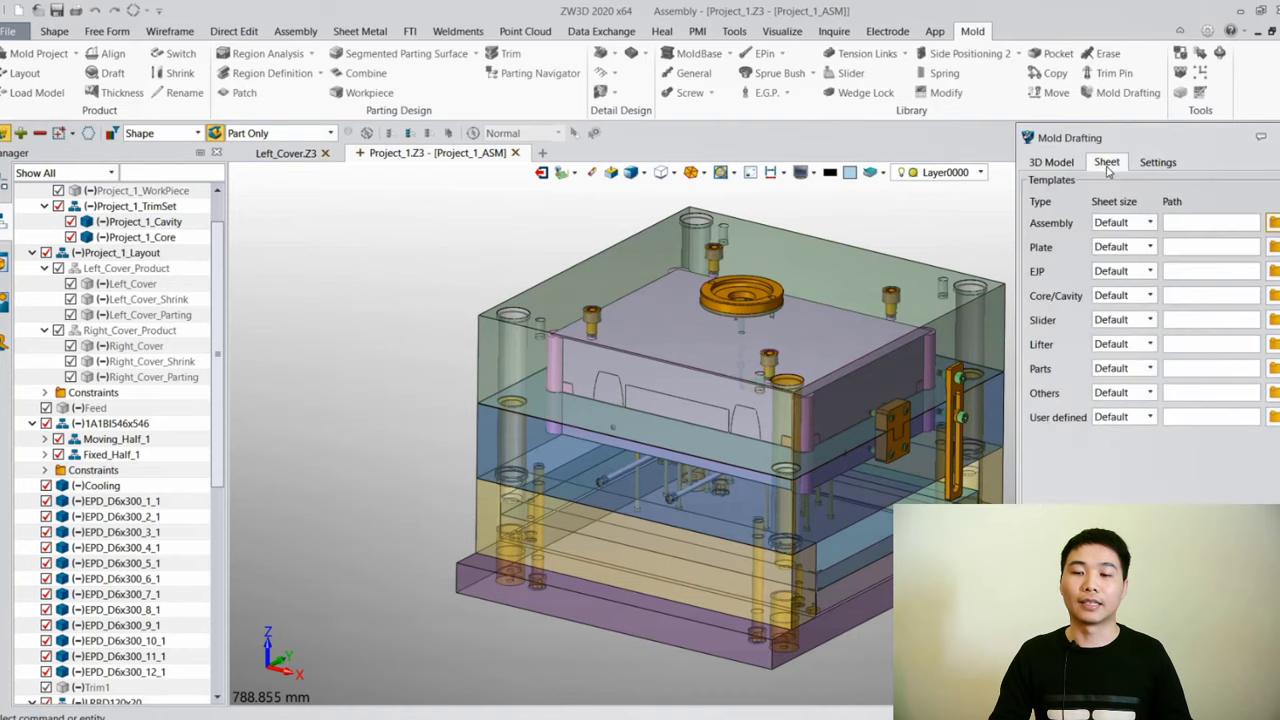
{"action": "left_click", "coordinate": [1152, 222]}
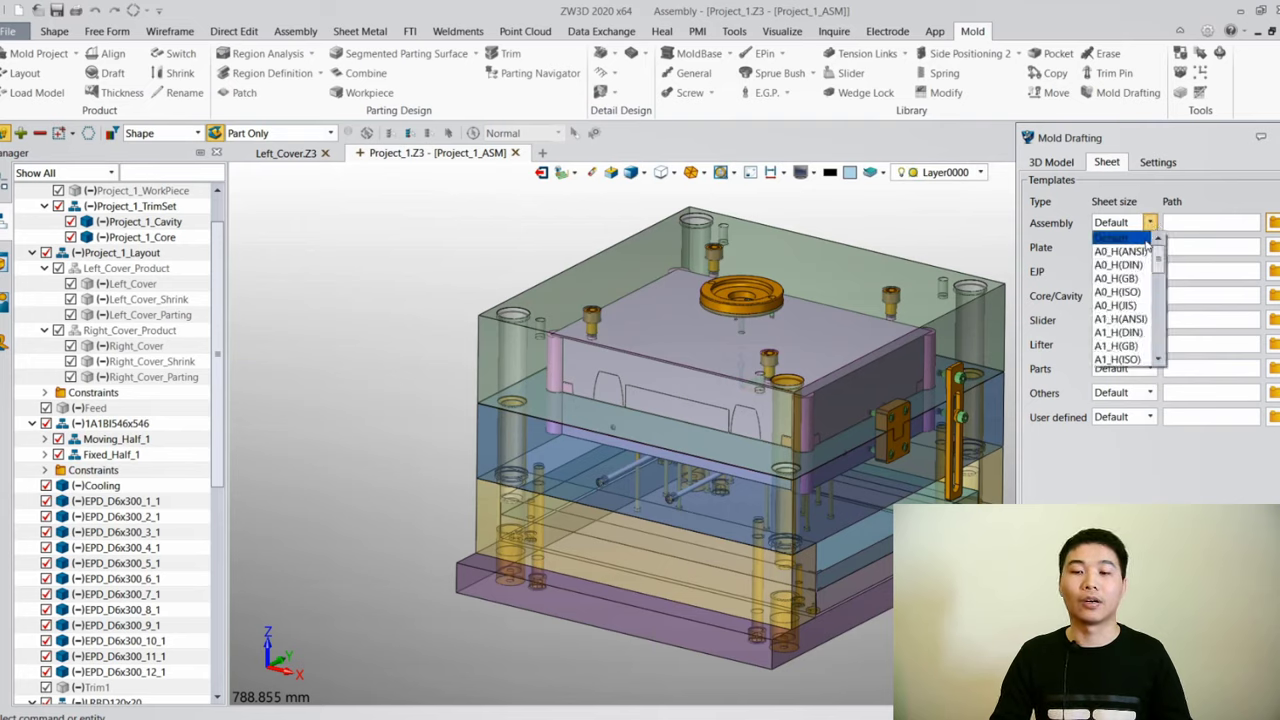
{"action": "left_click", "coordinate": [1120, 251]}
{"action": "left_click", "coordinate": [1150, 246]}
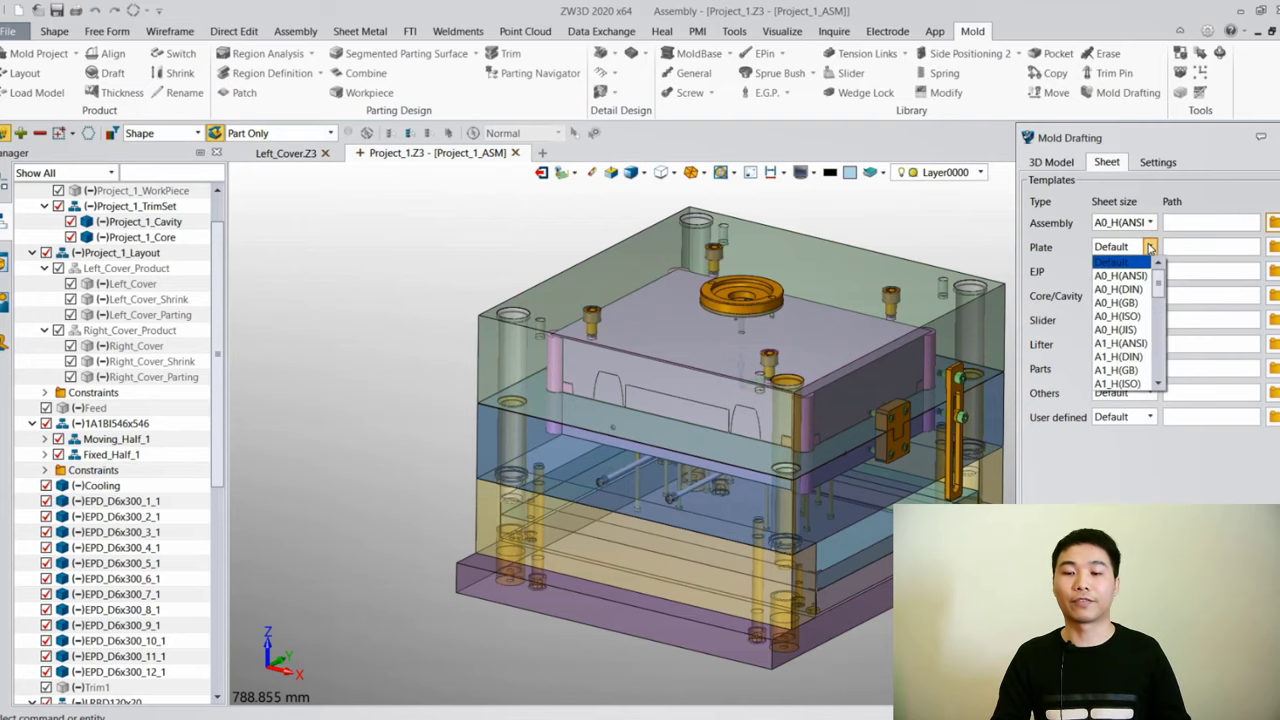
{"action": "left_click", "coordinate": [1120, 343]}
{"action": "left_click", "coordinate": [1151, 272]}
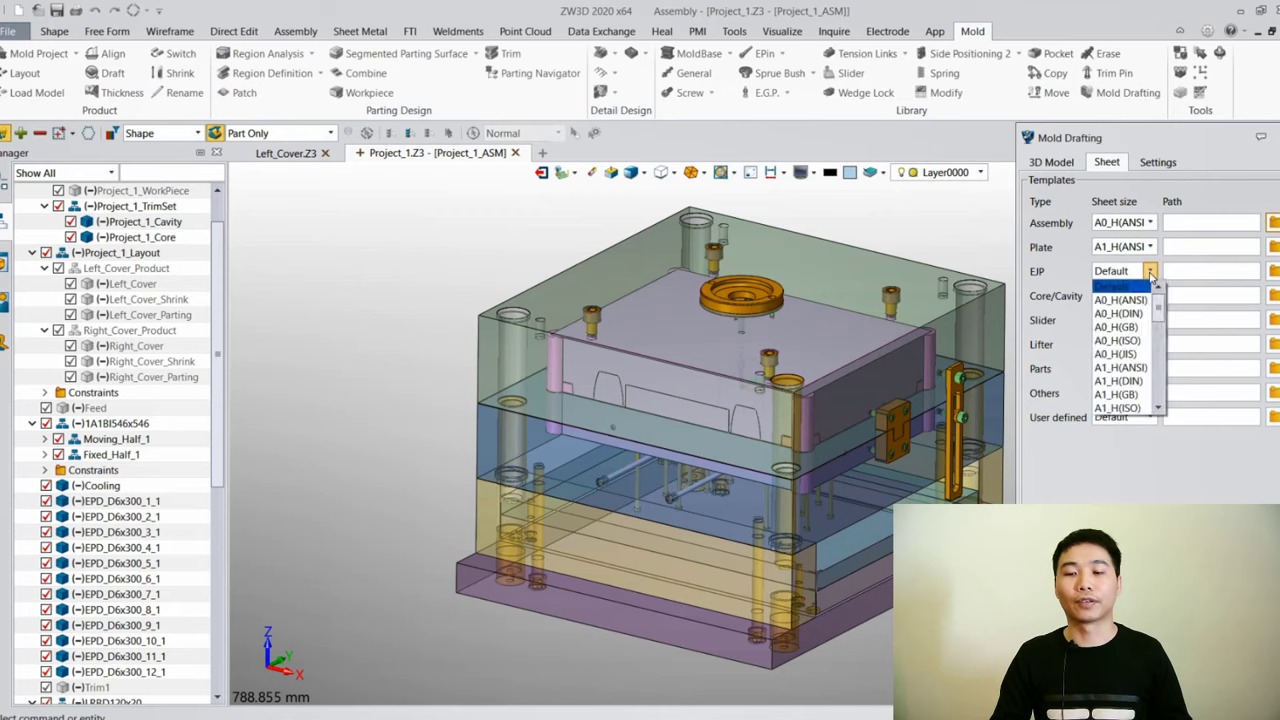
{"action": "left_click", "coordinate": [1141, 355]}
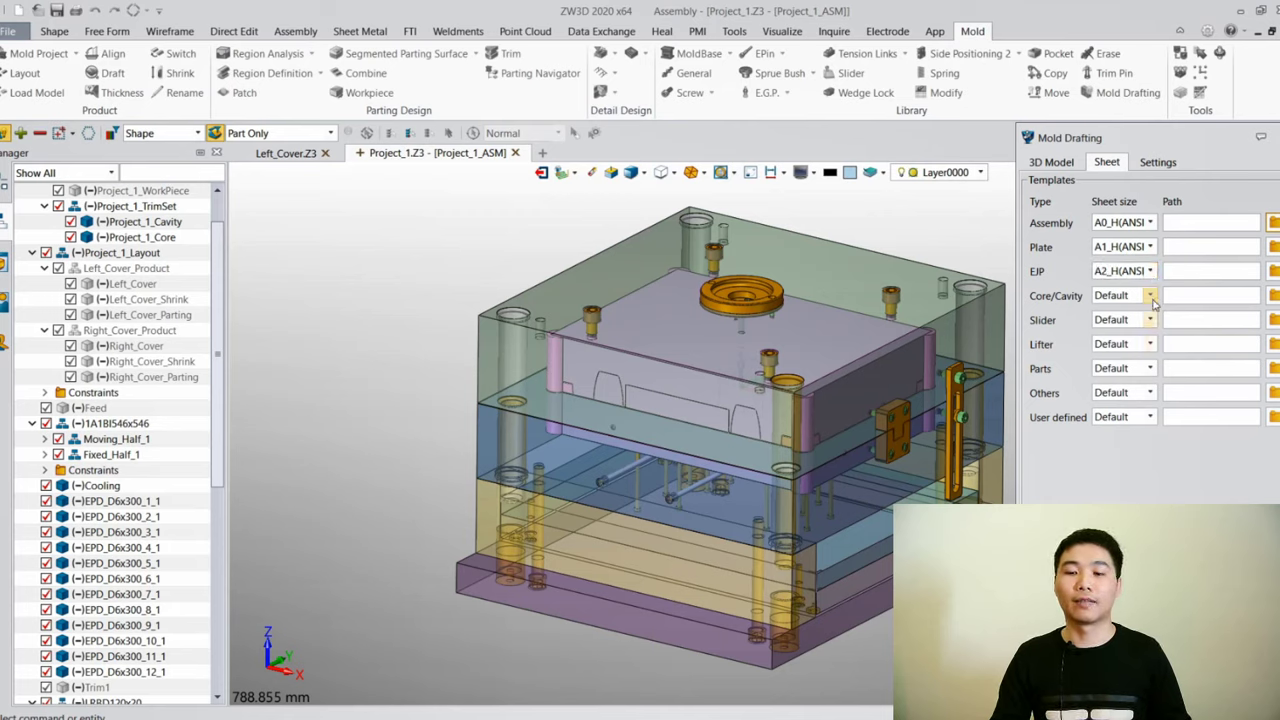
{"action": "left_click", "coordinate": [1151, 296]}
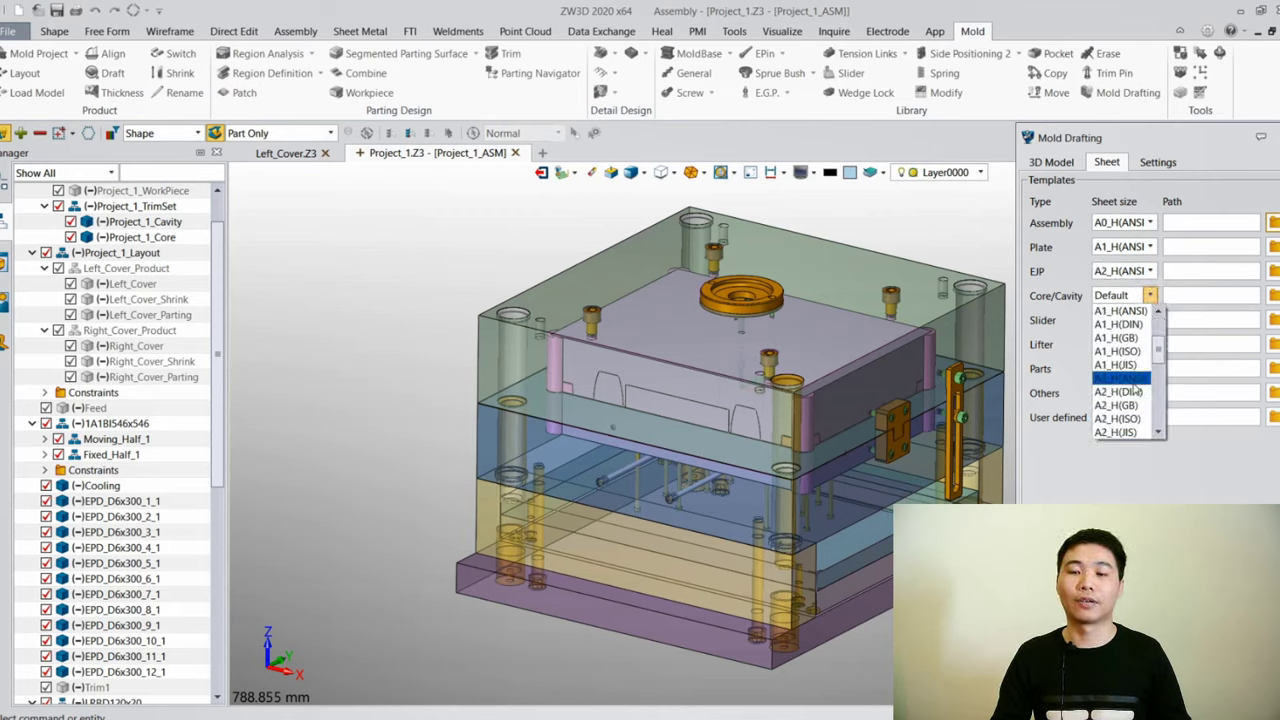
{"action": "left_click", "coordinate": [1135, 380]}
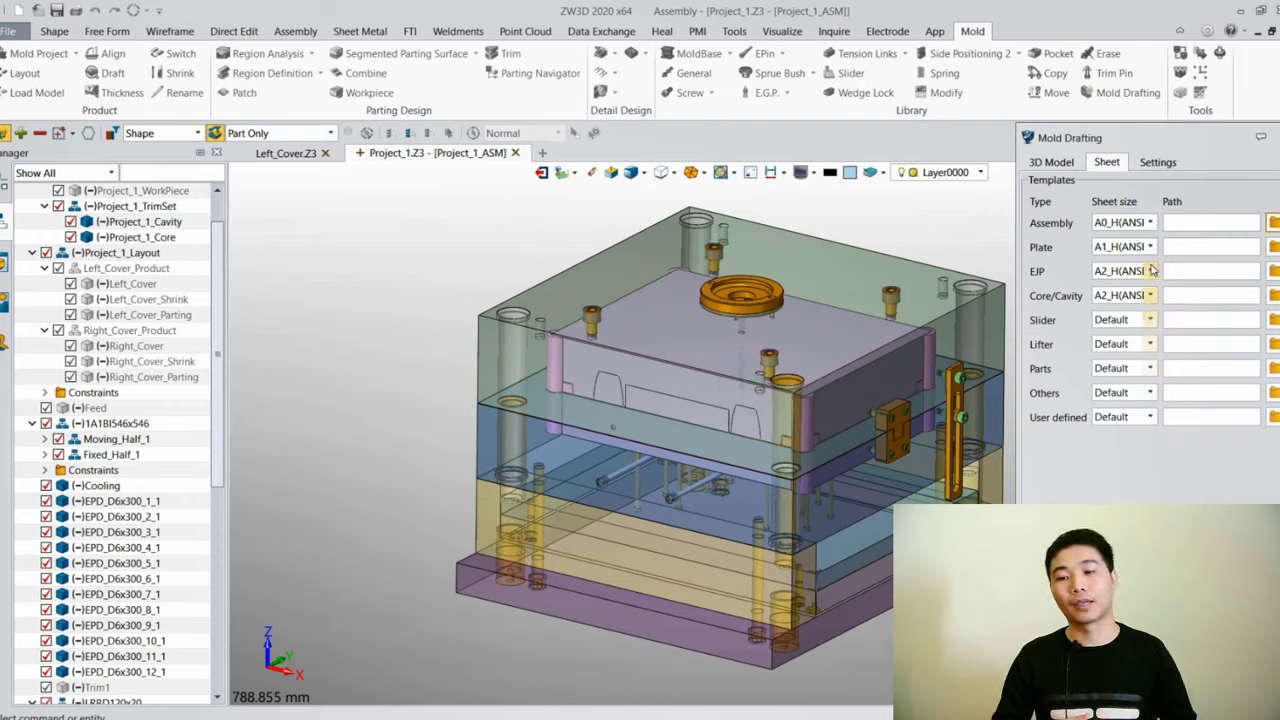
{"action": "left_click", "coordinate": [1157, 163]}
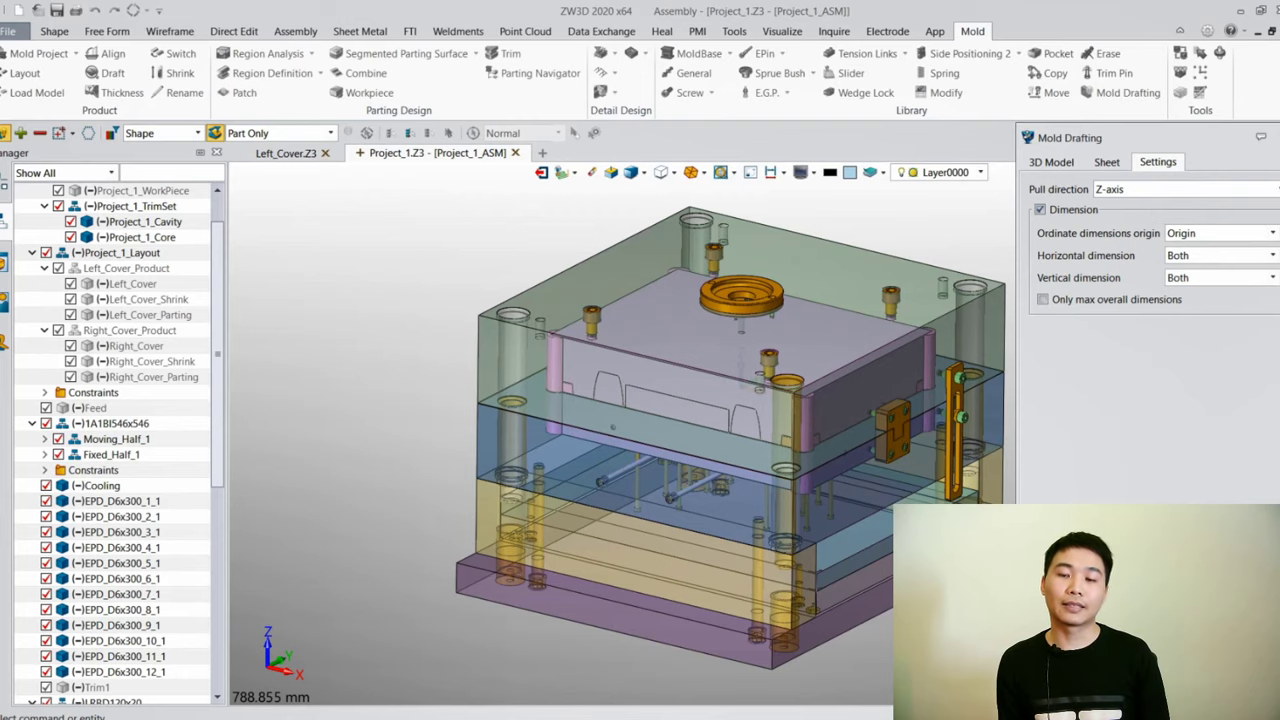
{"action": "key", "text": "Return"}
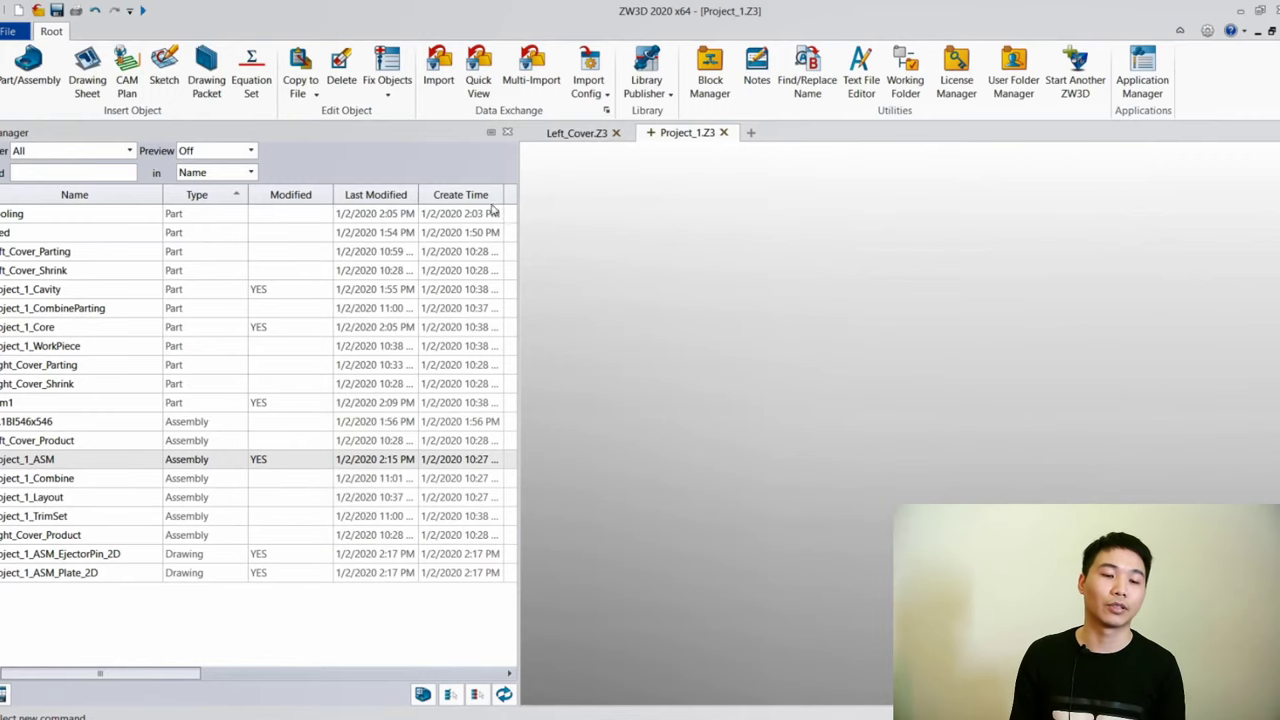
Open the Project_1_ASM_Plate_2D drawing and examine the views and dimensions on the PK03F and PK11M plate sheets
{"action": "left_click", "coordinate": [222, 464]}
{"action": "double_click", "coordinate": [105, 573]}
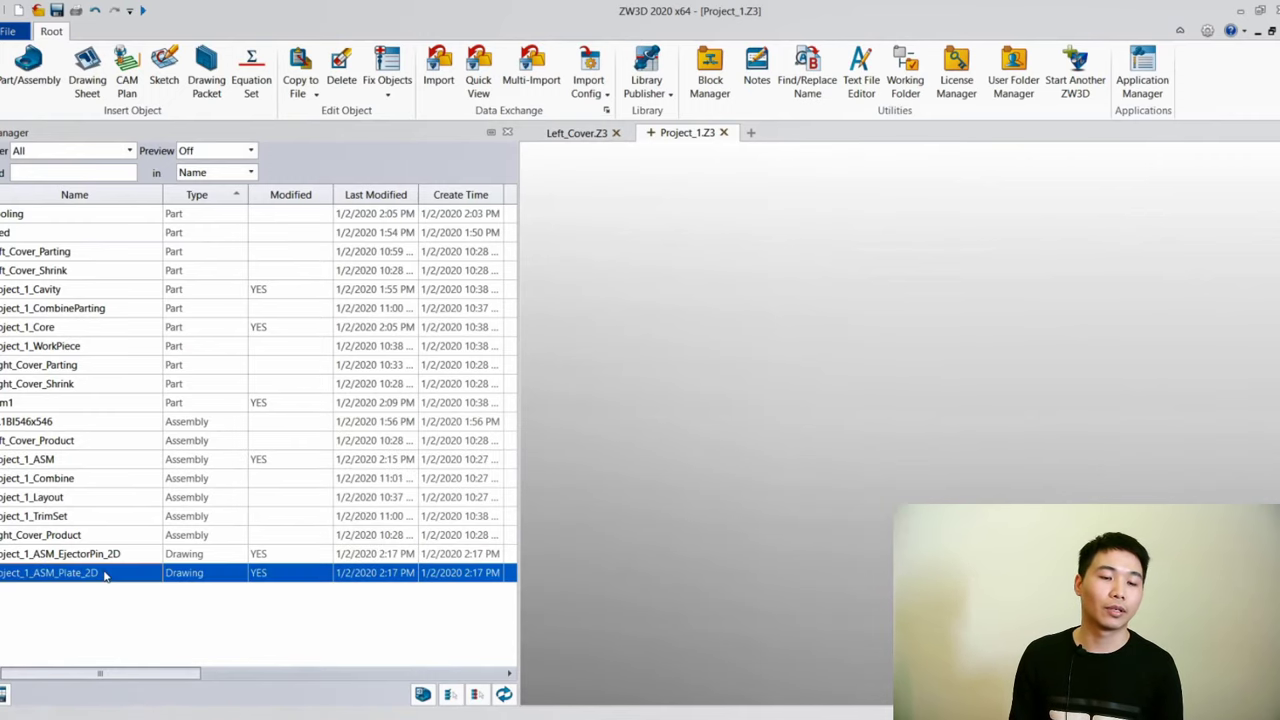
{"action": "scroll", "coordinate": [635, 262], "scroll_direction": "up", "scroll_amount": 5}
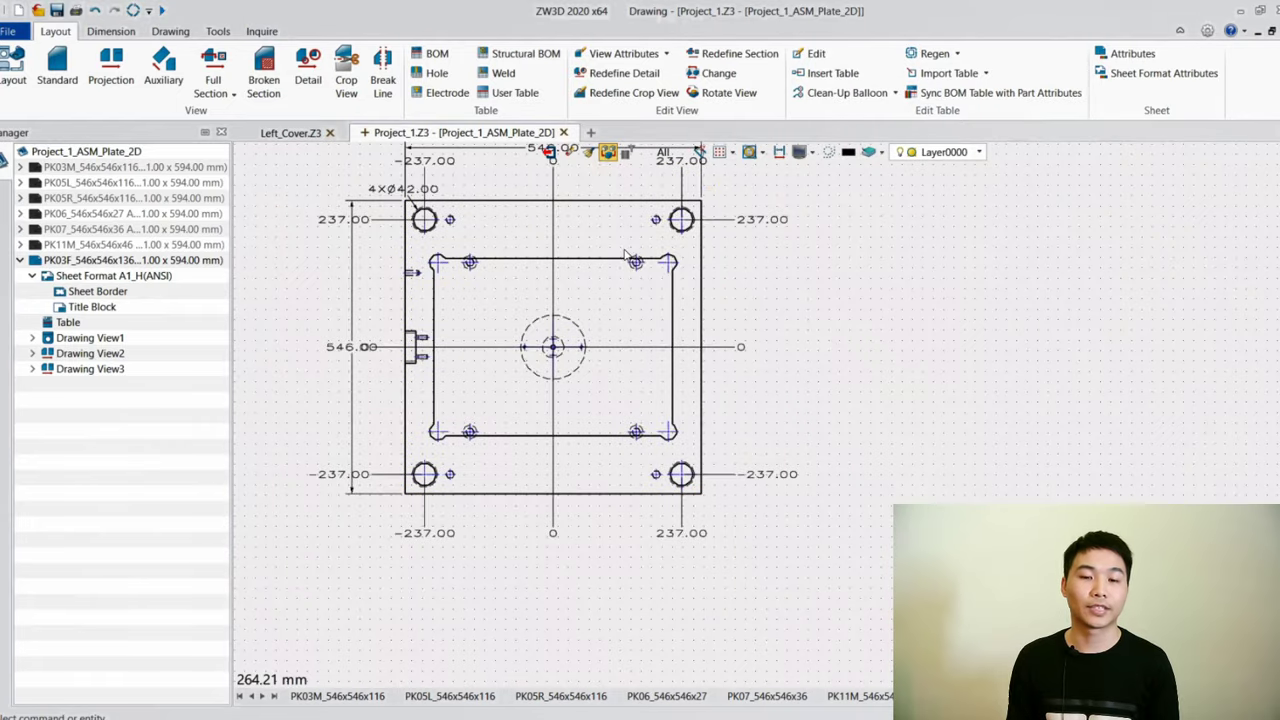
{"action": "scroll", "coordinate": [791, 370], "scroll_direction": "down", "scroll_amount": 1}
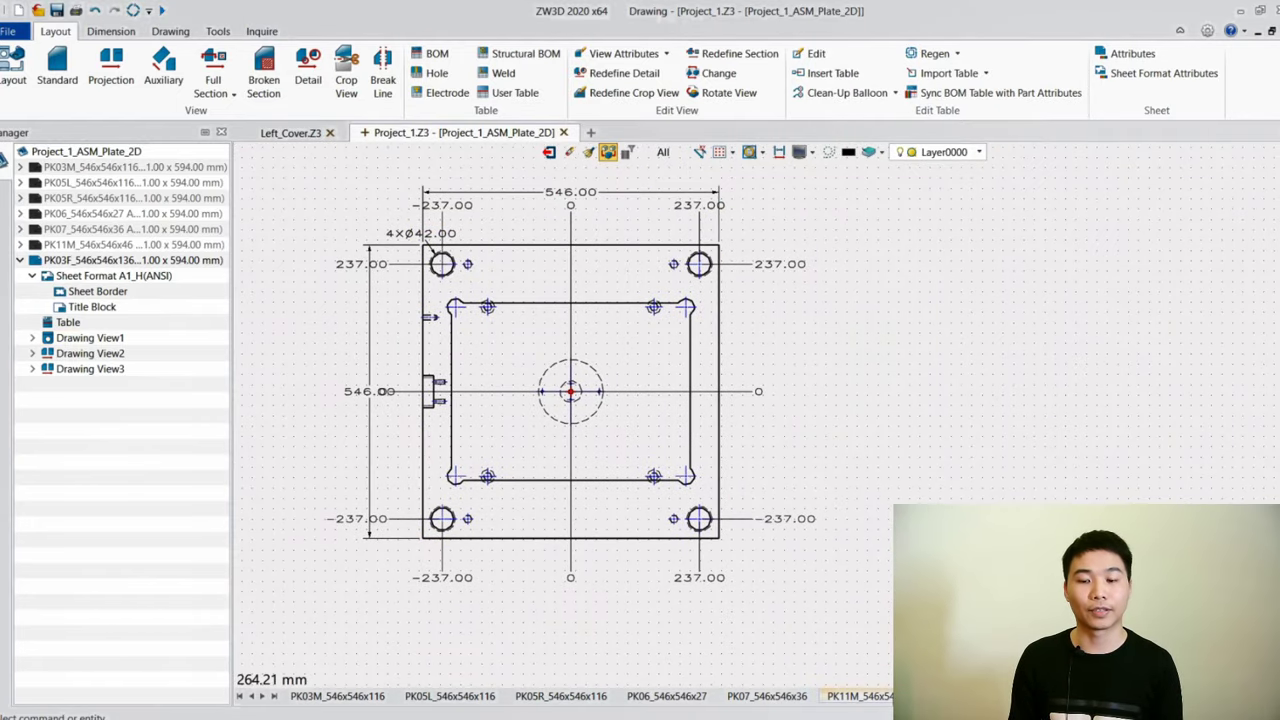
{"action": "left_click", "coordinate": [876, 693]}
{"action": "scroll", "coordinate": [629, 193], "scroll_direction": "up", "scroll_amount": 3}
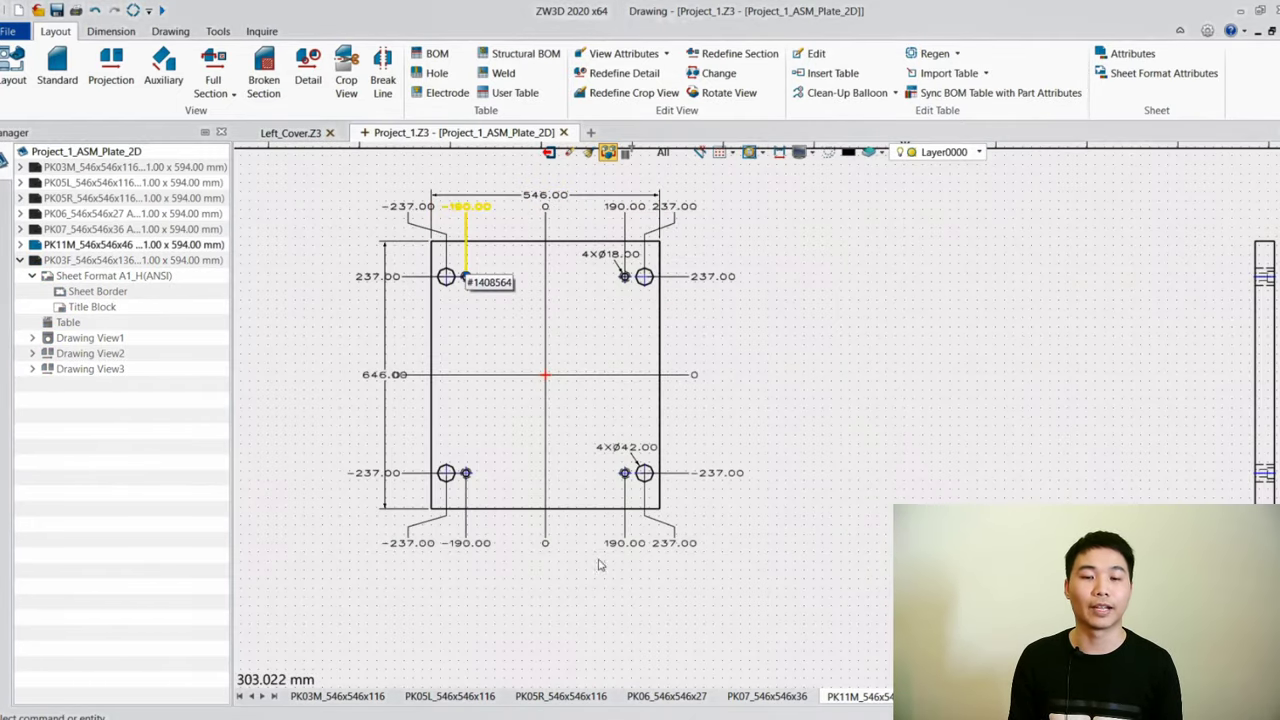